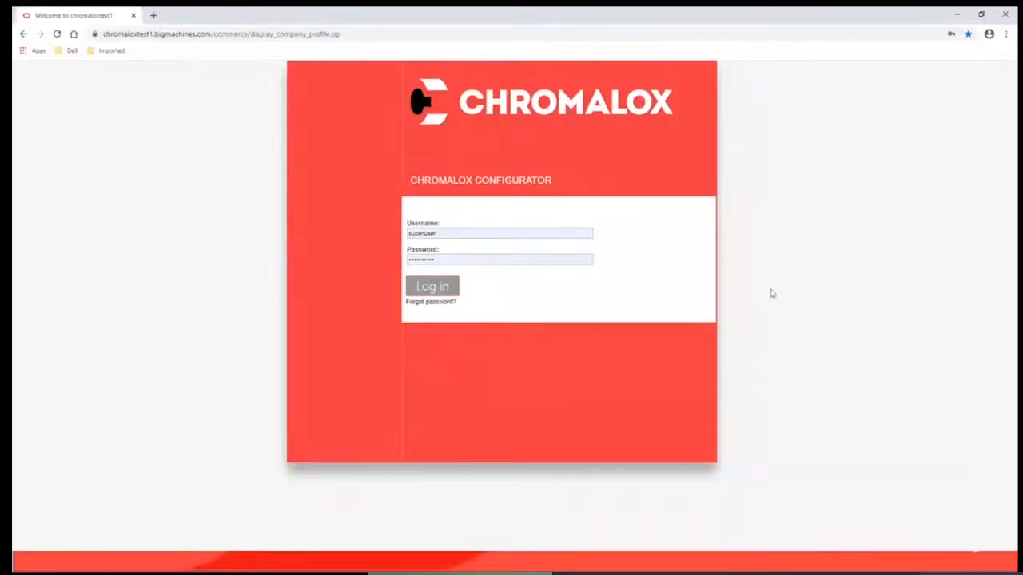
Log in to the Chromalox Configurator with the prefilled credentials
{"action": "left_click", "coordinate": [980, 14]}
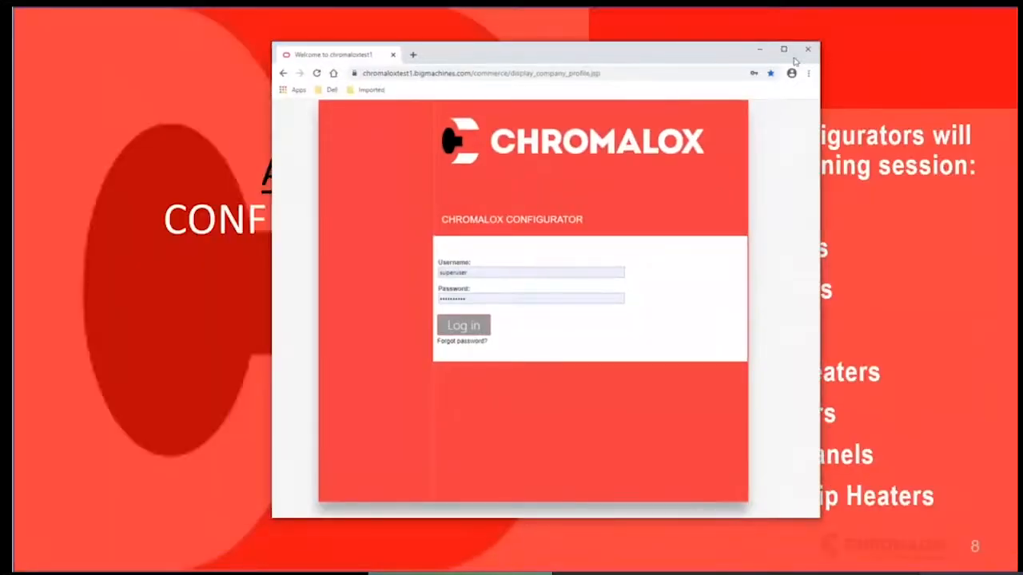
{"action": "left_click", "coordinate": [784, 49]}
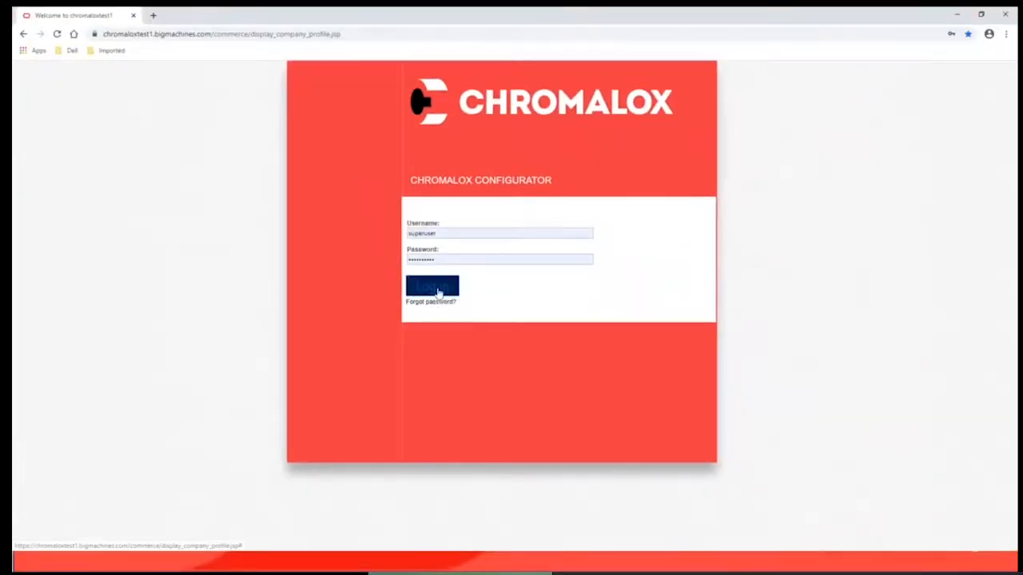
{"action": "left_click", "coordinate": [439, 292]}
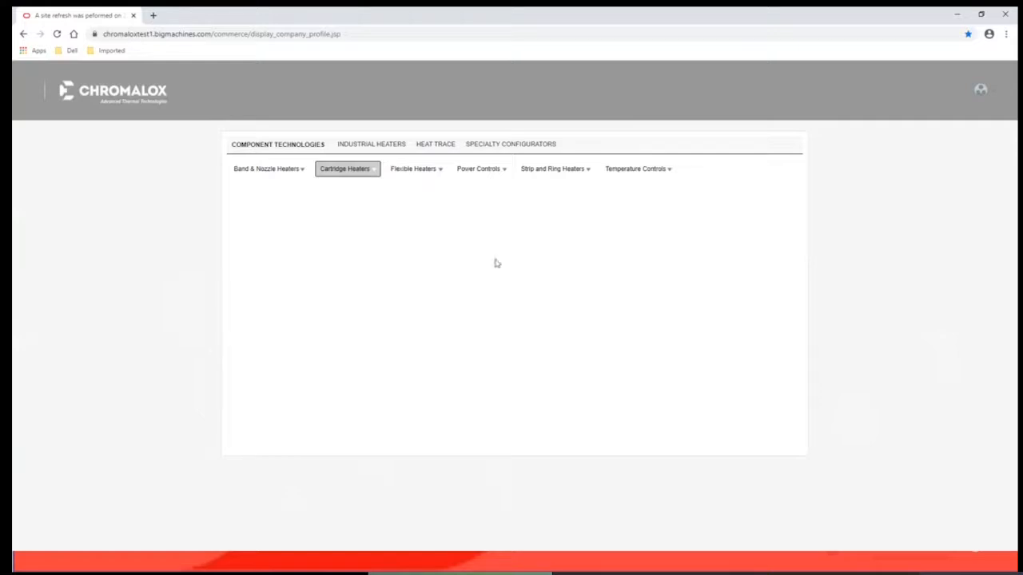
Open the Boilers configurator from the Industrial Heaters category and set the entry mode to Product Data
{"action": "left_click", "coordinate": [304, 152]}
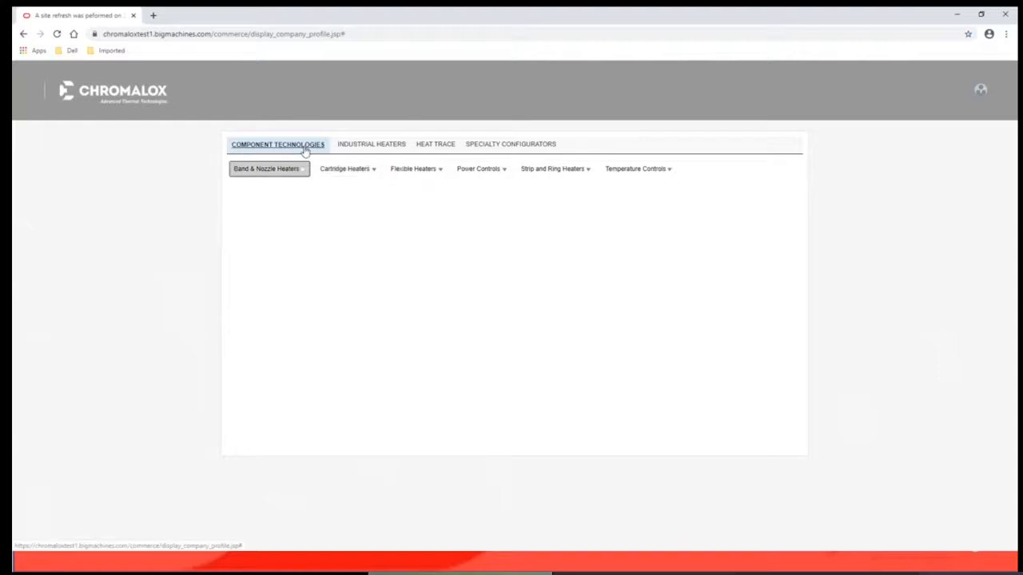
{"action": "left_click", "coordinate": [364, 145]}
{"action": "mouse_move", "coordinate": [405, 176]}
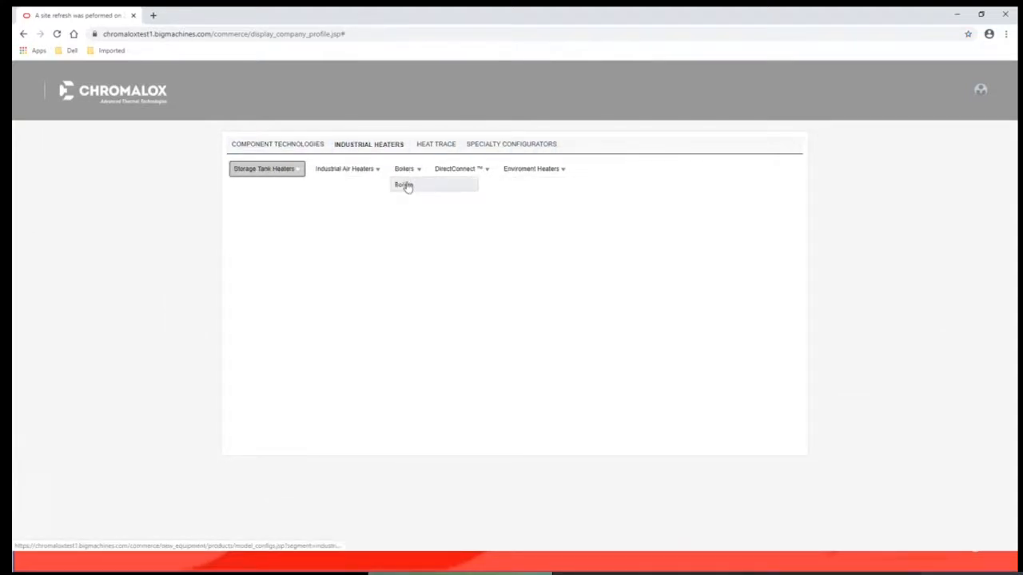
{"action": "left_click", "coordinate": [405, 186]}
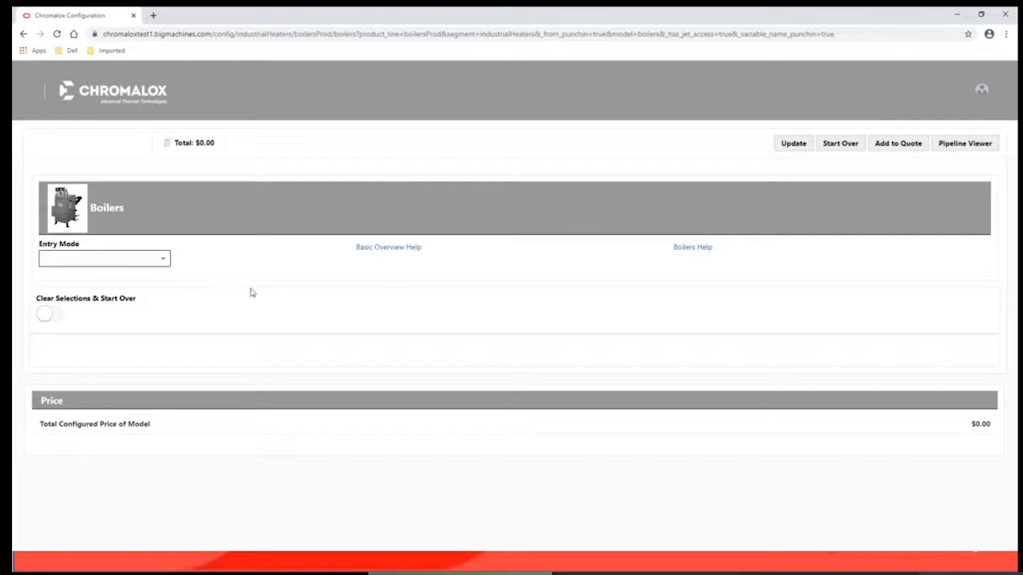
{"action": "left_click", "coordinate": [125, 264]}
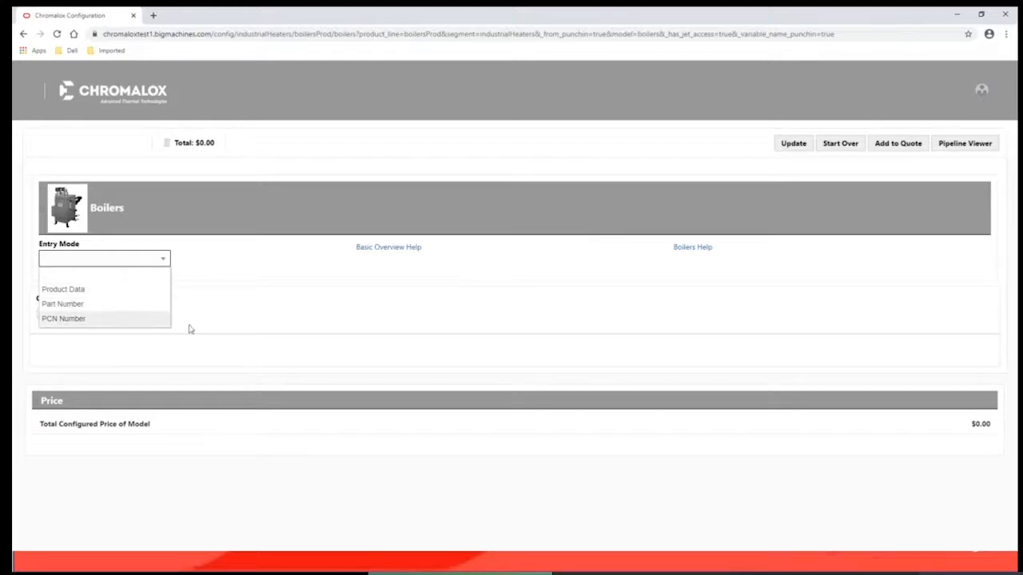
{"action": "left_click", "coordinate": [89, 291]}
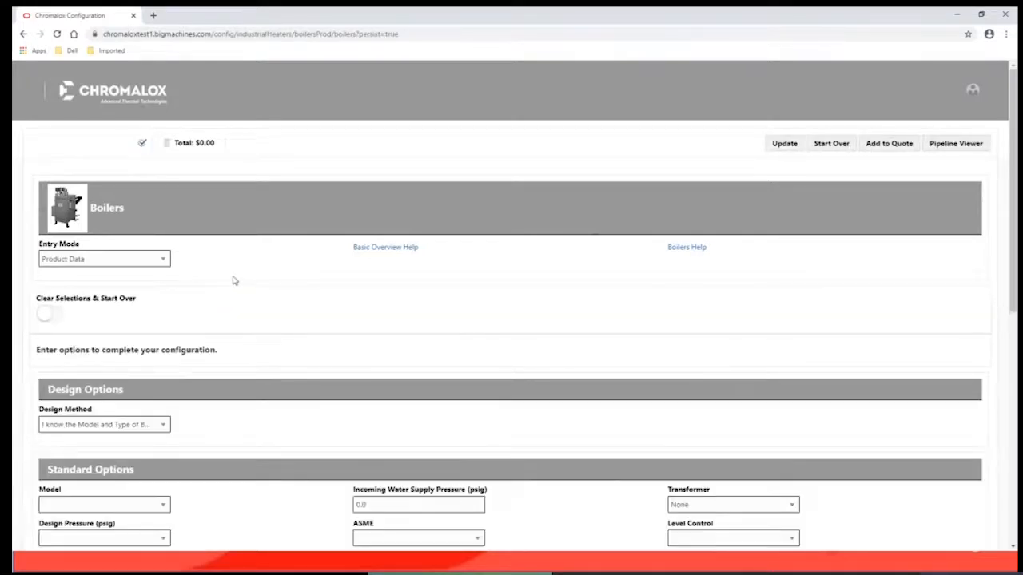
Set the boiler's standard options to model CAS, design pressure 100 psig, 20 kW and voltage 208V/Single Phase
{"action": "scroll", "coordinate": [233, 280], "scroll_direction": "down", "scroll_amount": 5}
{"action": "scroll", "coordinate": [234, 280], "scroll_direction": "up", "scroll_amount": 1}
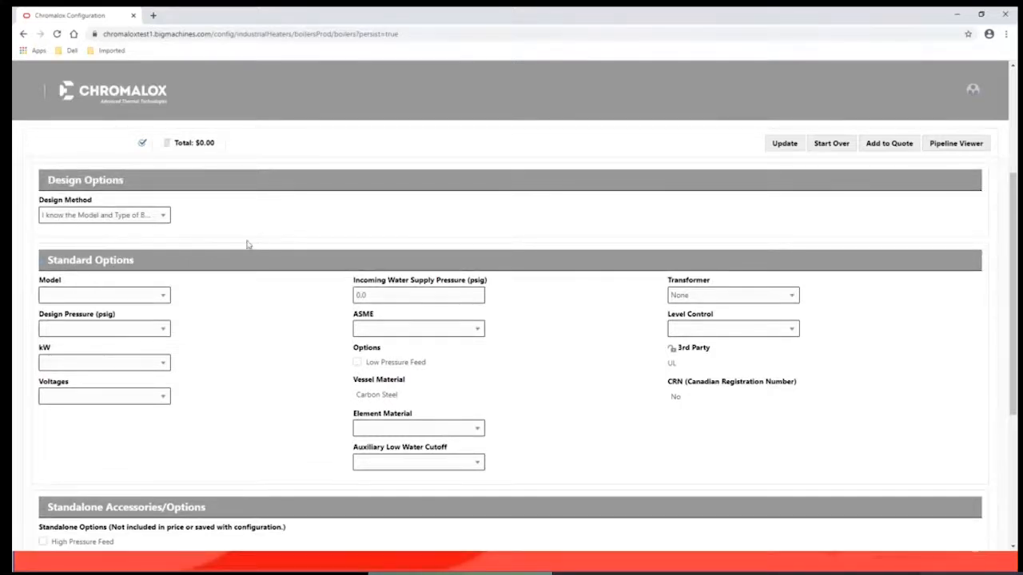
{"action": "left_click", "coordinate": [125, 296]}
{"action": "left_click", "coordinate": [97, 322]}
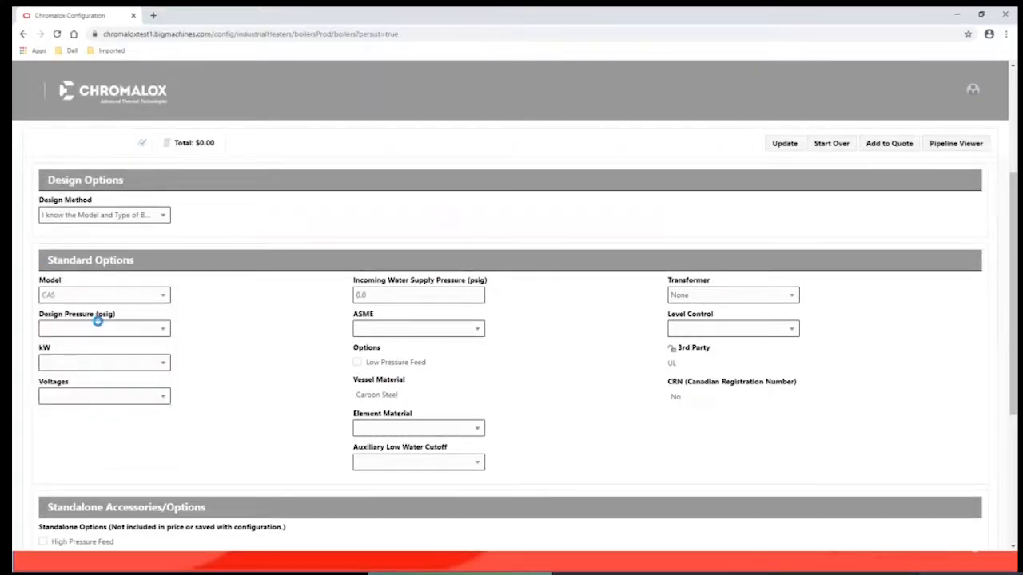
{"action": "left_click", "coordinate": [100, 328]}
{"action": "left_click", "coordinate": [116, 360]}
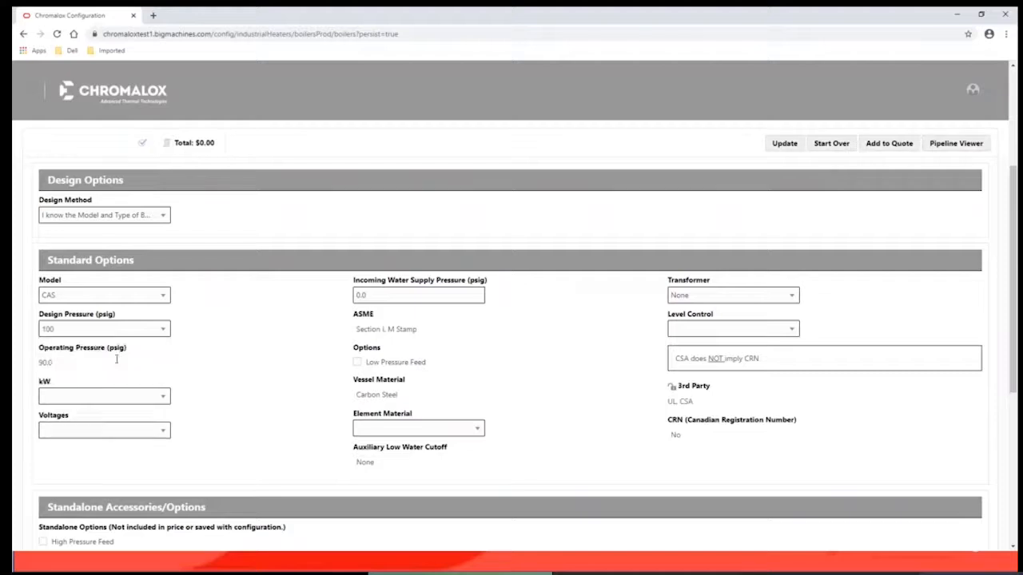
{"action": "left_click", "coordinate": [108, 399]}
{"action": "left_click", "coordinate": [100, 430]}
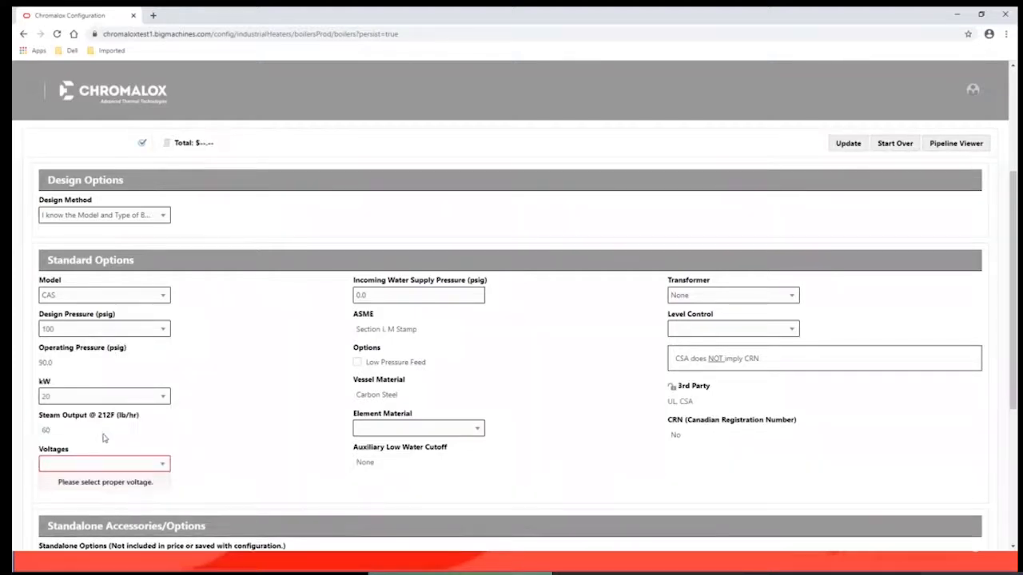
{"action": "left_click", "coordinate": [94, 465]}
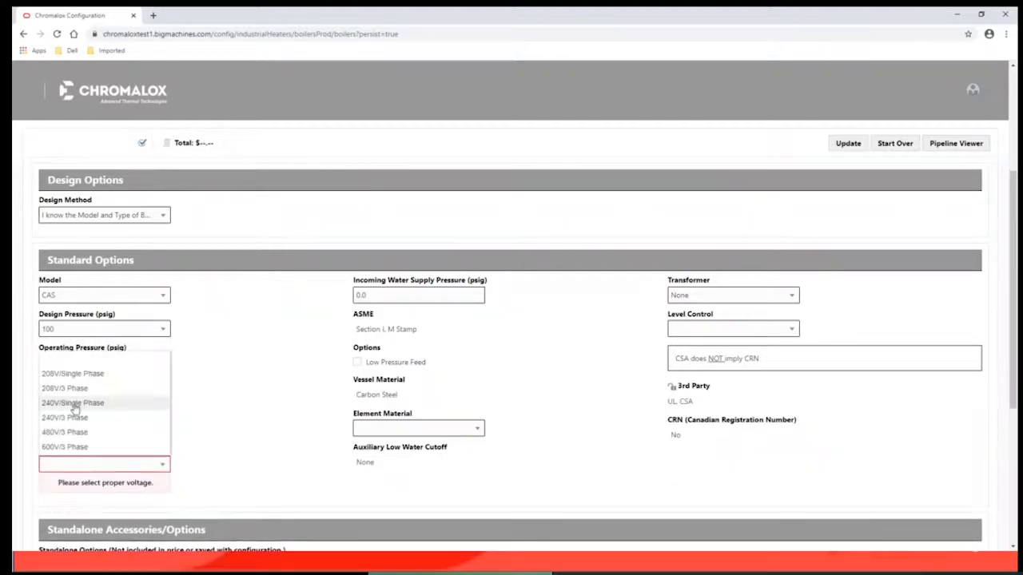
{"action": "left_click", "coordinate": [77, 373]}
Set the incoming water supply pressure to 35 psig, the element material to Incoloy and the level control to Electronic Probe
{"action": "left_click", "coordinate": [399, 294]}
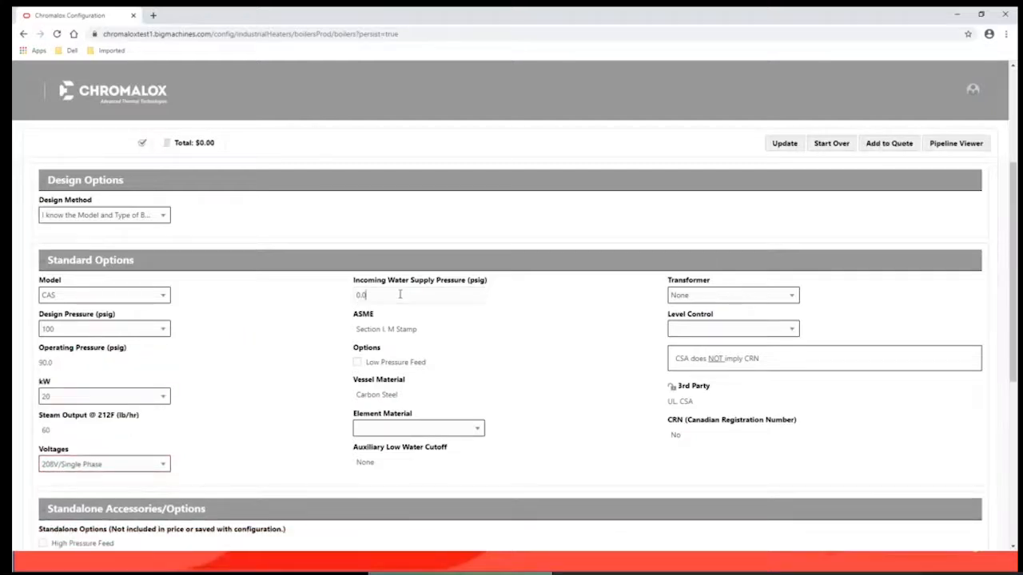
{"action": "left_click_drag", "start_coordinate": [397, 292], "coordinate": [274, 296]}
{"action": "type", "text": "35"}
{"action": "left_click", "coordinate": [414, 429]}
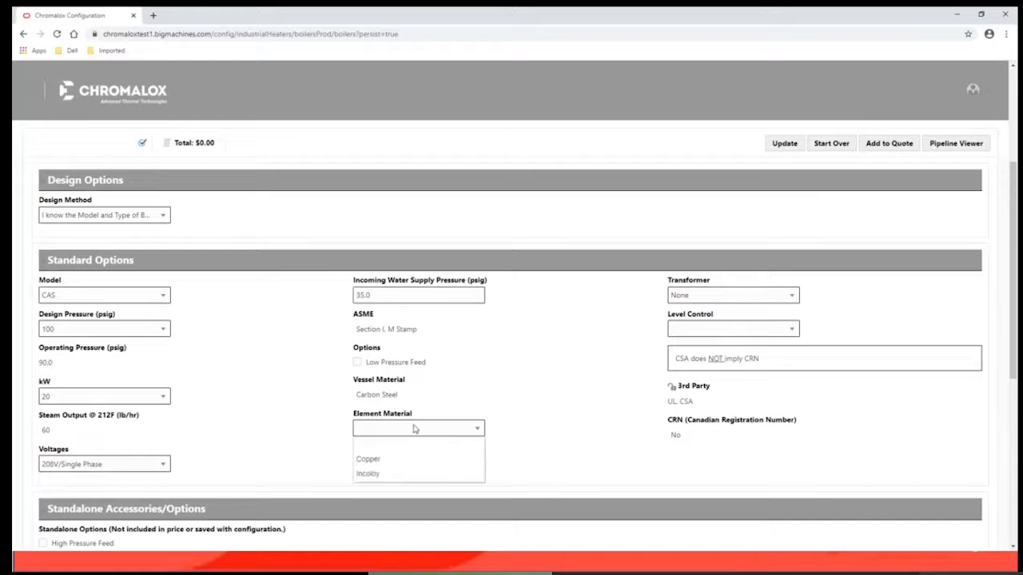
{"action": "left_click", "coordinate": [376, 473]}
{"action": "left_click", "coordinate": [732, 329]}
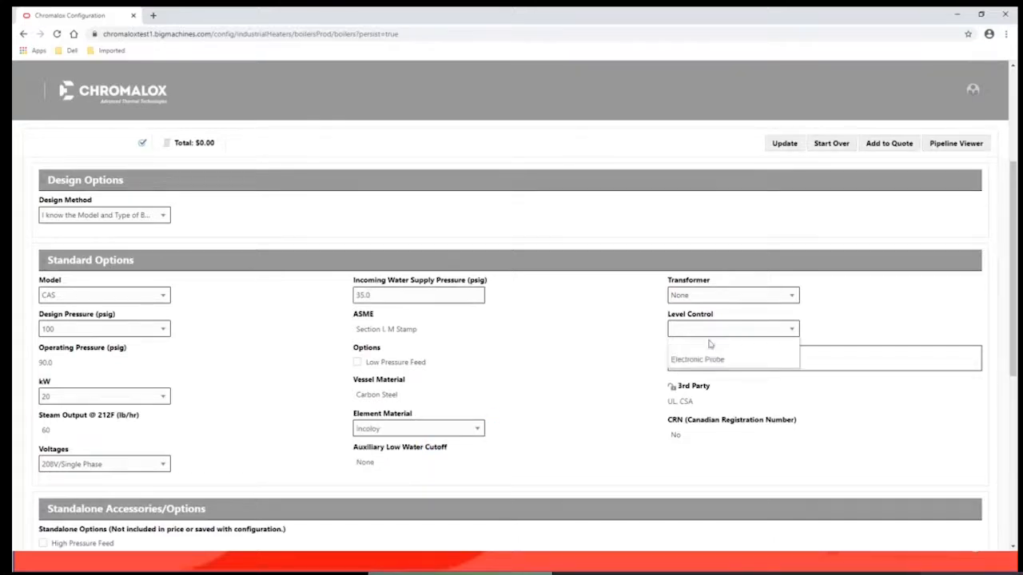
{"action": "left_click", "coordinate": [698, 360]}
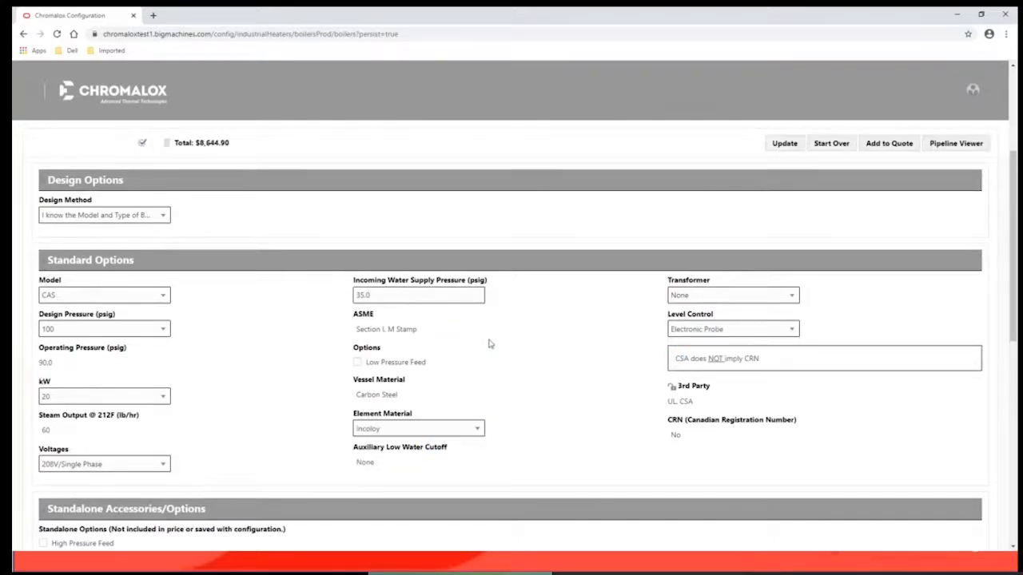
Clear the boiler's model selection and choose CAS again
{"action": "scroll", "coordinate": [490, 344], "scroll_direction": "down", "scroll_amount": 1}
{"action": "scroll", "coordinate": [490, 343], "scroll_direction": "up", "scroll_amount": 4}
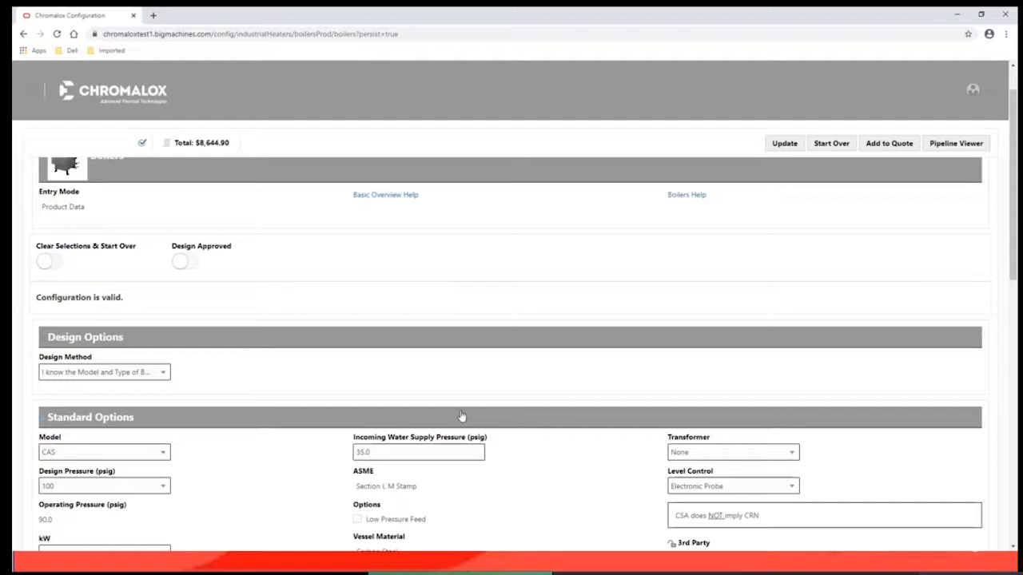
{"action": "left_click_drag", "start_coordinate": [415, 452], "coordinate": [340, 448]}
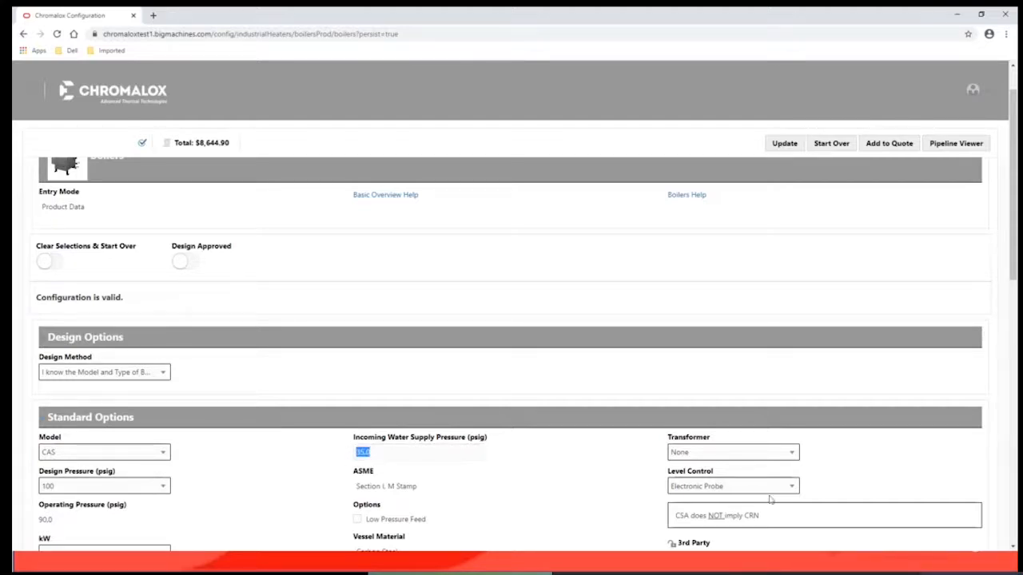
{"action": "left_click", "coordinate": [132, 455]}
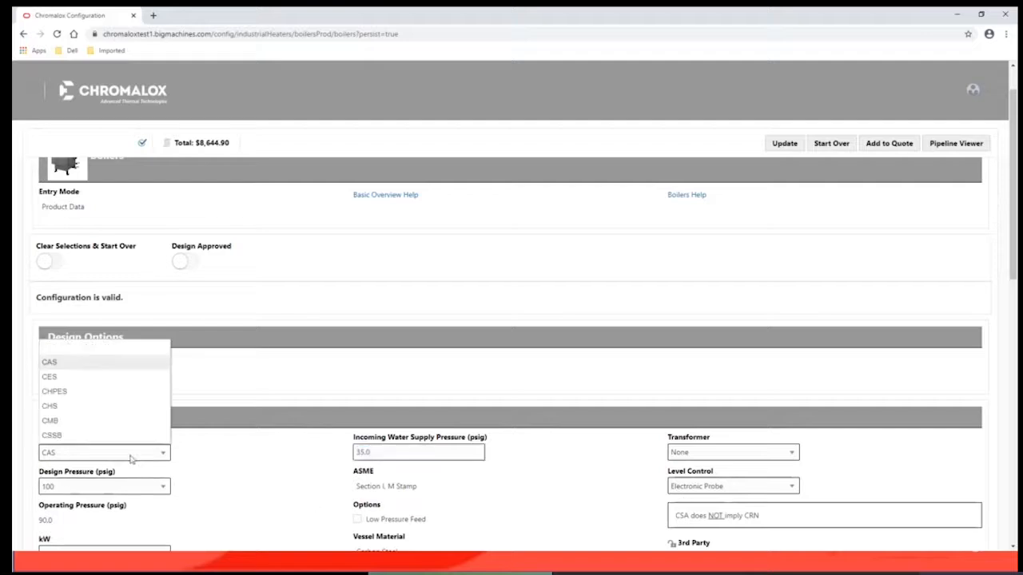
{"action": "left_click", "coordinate": [85, 349]}
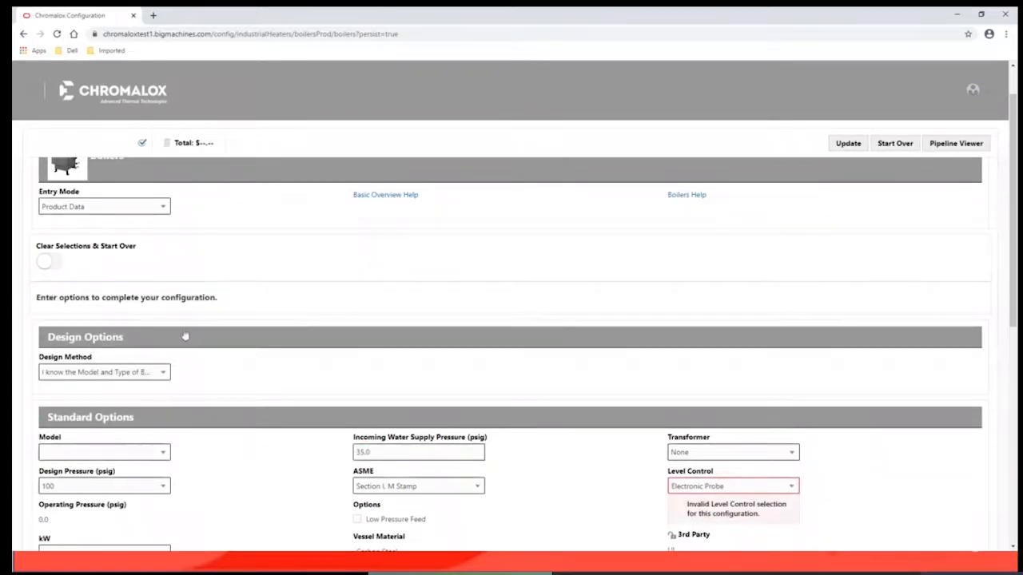
{"action": "left_click", "coordinate": [139, 457]}
{"action": "left_click", "coordinate": [84, 362]}
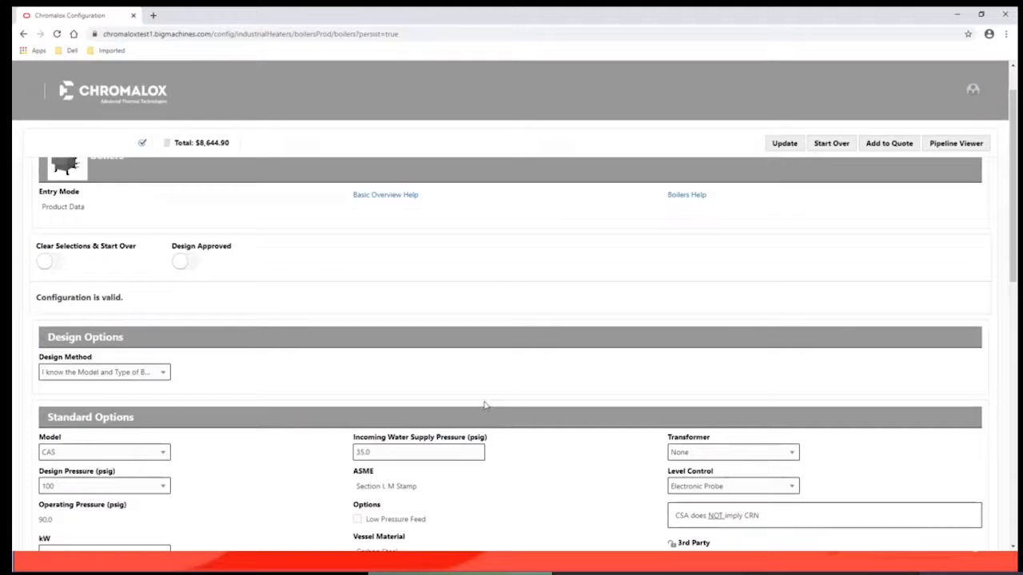
Review the configuration summary and price breakdown, and approve and save the boiler design
{"action": "scroll", "coordinate": [378, 292], "scroll_direction": "down", "scroll_amount": 8}
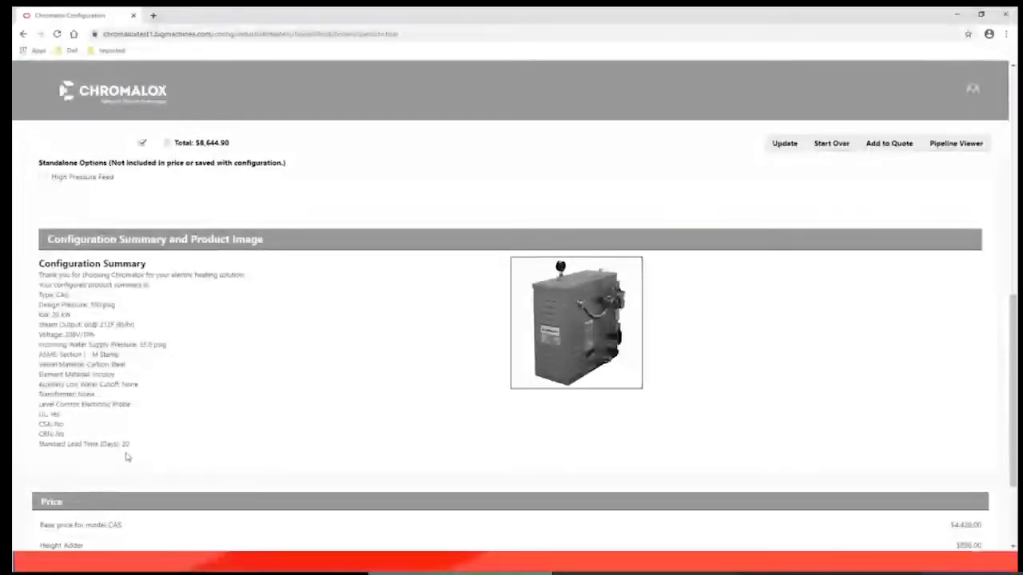
{"action": "scroll", "coordinate": [126, 457], "scroll_direction": "down", "scroll_amount": 2}
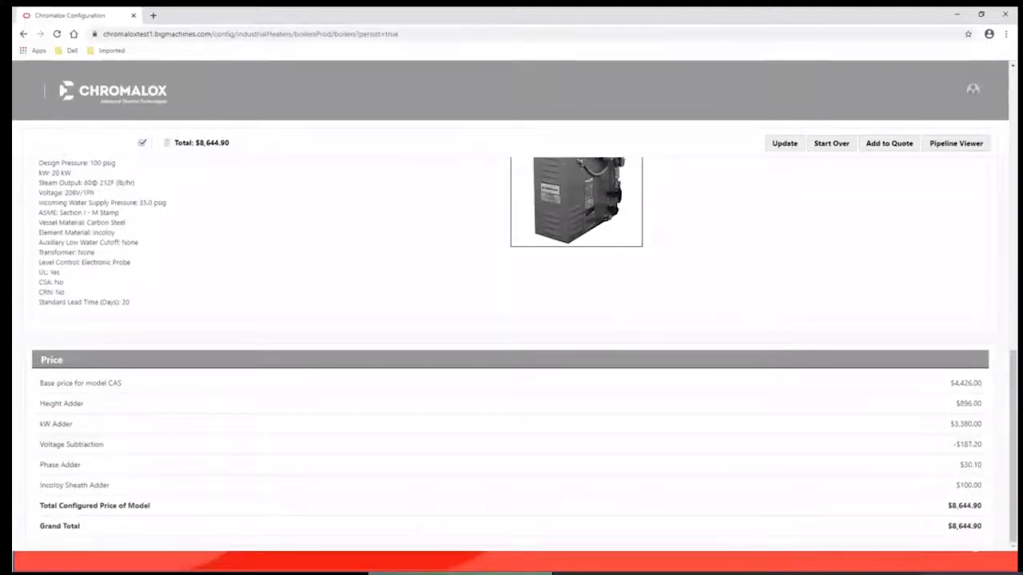
{"action": "scroll", "coordinate": [875, 448], "scroll_direction": "up", "scroll_amount": 4}
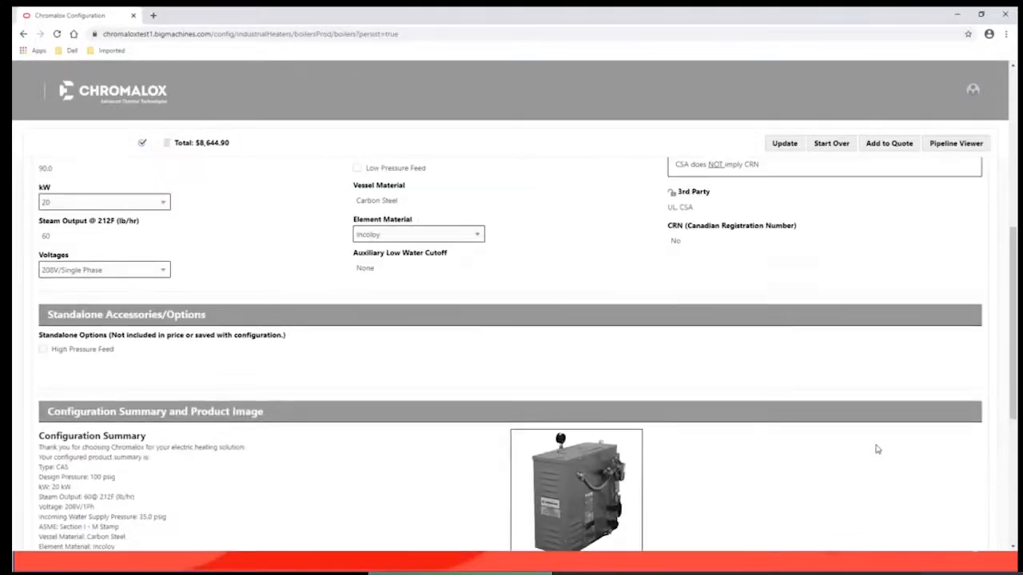
{"action": "scroll", "coordinate": [875, 448], "scroll_direction": "up", "scroll_amount": 6}
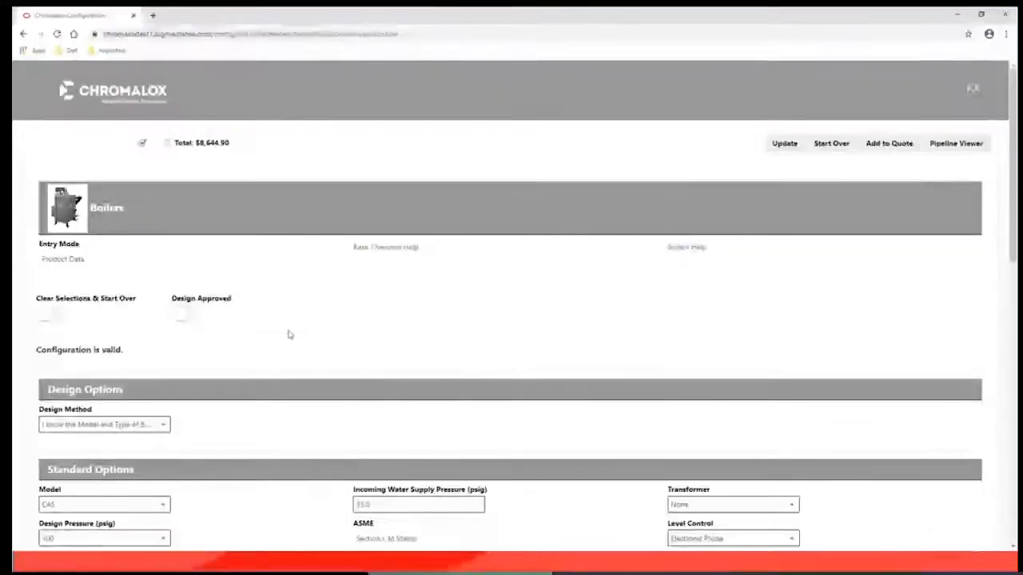
{"action": "left_click", "coordinate": [187, 314]}
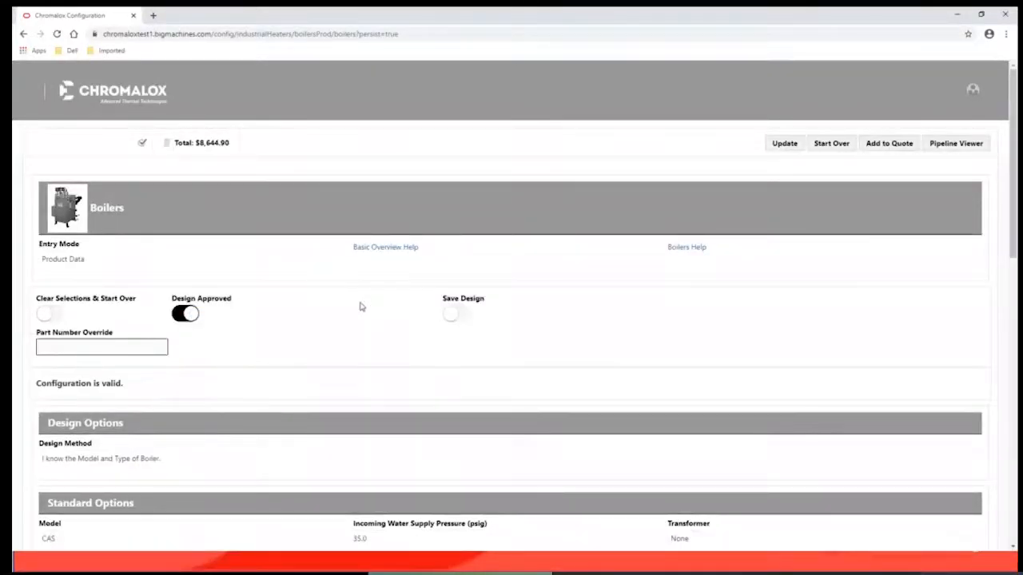
{"action": "left_click", "coordinate": [460, 318]}
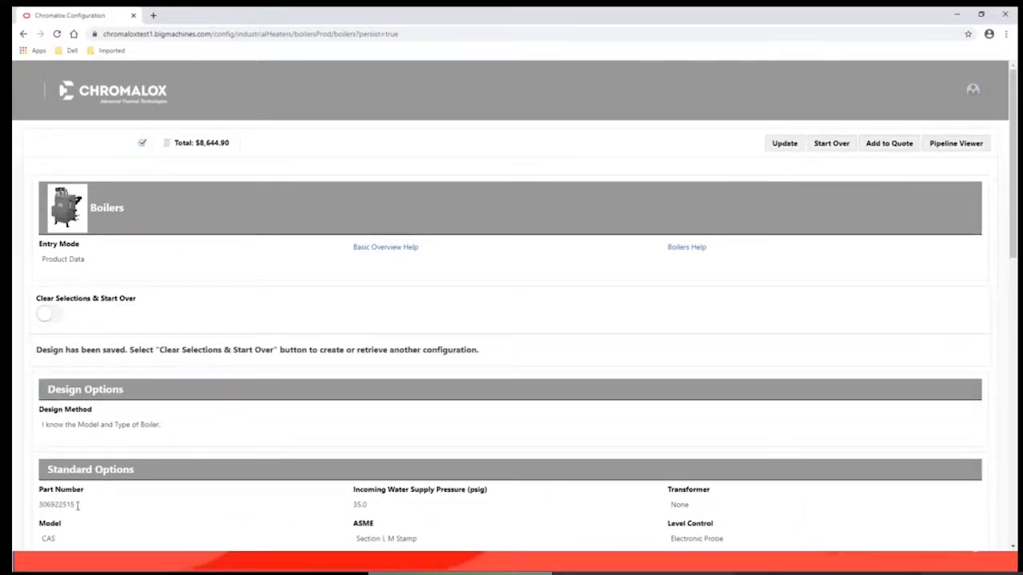
Copy the part number of the saved boiler design
{"action": "mouse_move", "coordinate": [78, 505]}
{"action": "left_mouse_down"}
{"action": "mouse_move", "coordinate": [40, 505]}
{"action": "mouse_move", "coordinate": [73, 504]}
{"action": "left_mouse_up"}
{"action": "left_click", "coordinate": [45, 505]}
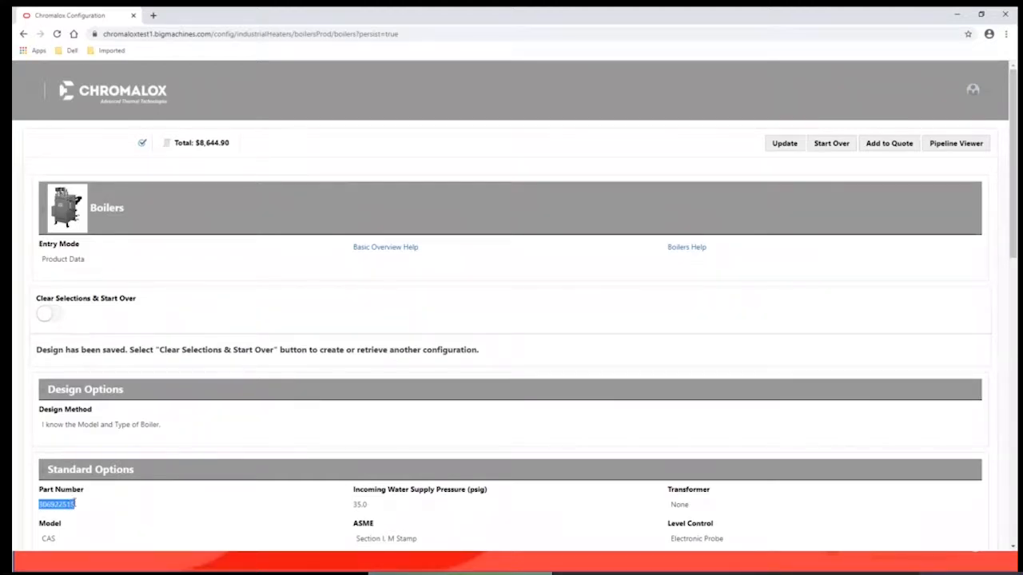
{"action": "right_click", "coordinate": [76, 505]}
{"action": "left_click", "coordinate": [93, 452]}
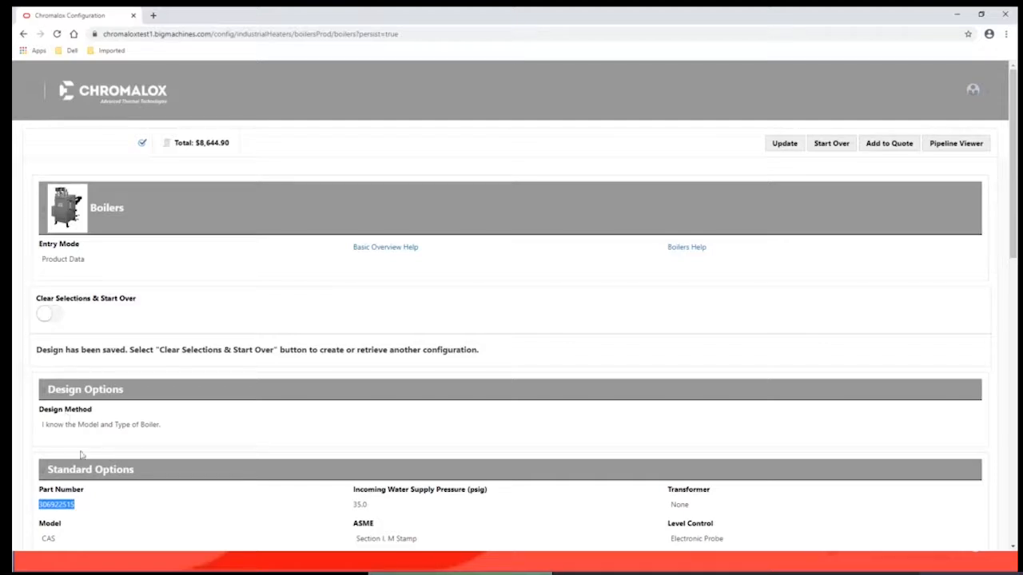
{"action": "right_click", "coordinate": [64, 504]}
{"action": "left_click", "coordinate": [108, 457]}
Clear all selections of the saved boiler configuration and start over
{"action": "scroll", "coordinate": [166, 320], "scroll_direction": "down", "scroll_amount": 4}
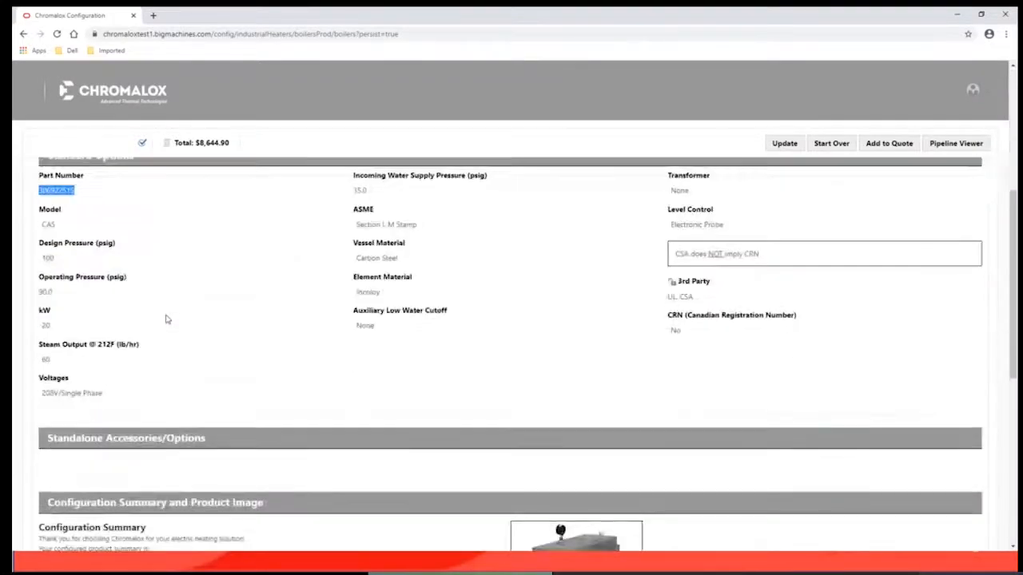
{"action": "scroll", "coordinate": [167, 320], "scroll_direction": "up", "scroll_amount": 2}
{"action": "left_click", "coordinate": [46, 263]}
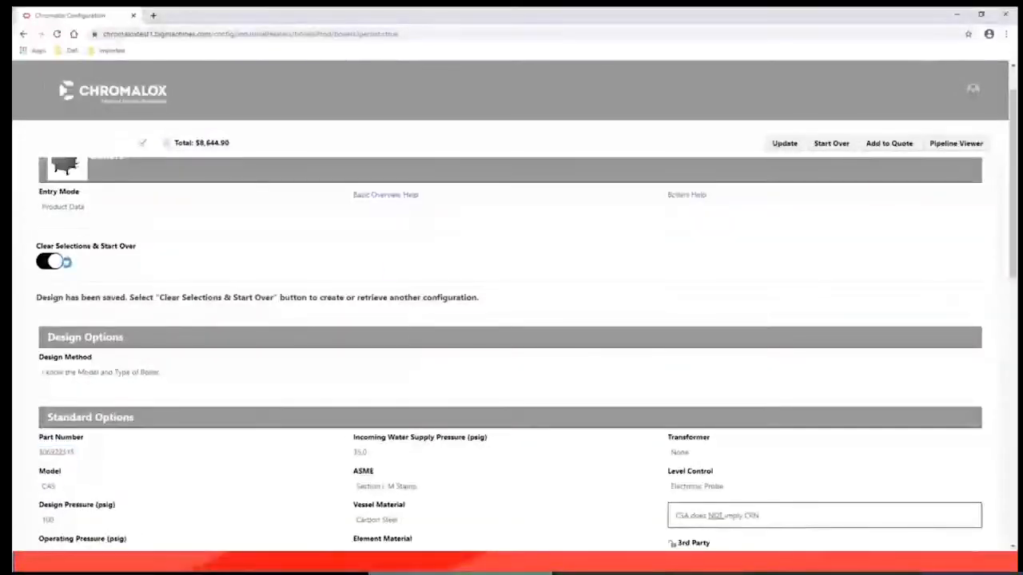
Set the entry mode to Part Number and enter the copied part number 306922515
{"action": "left_click", "coordinate": [98, 261]}
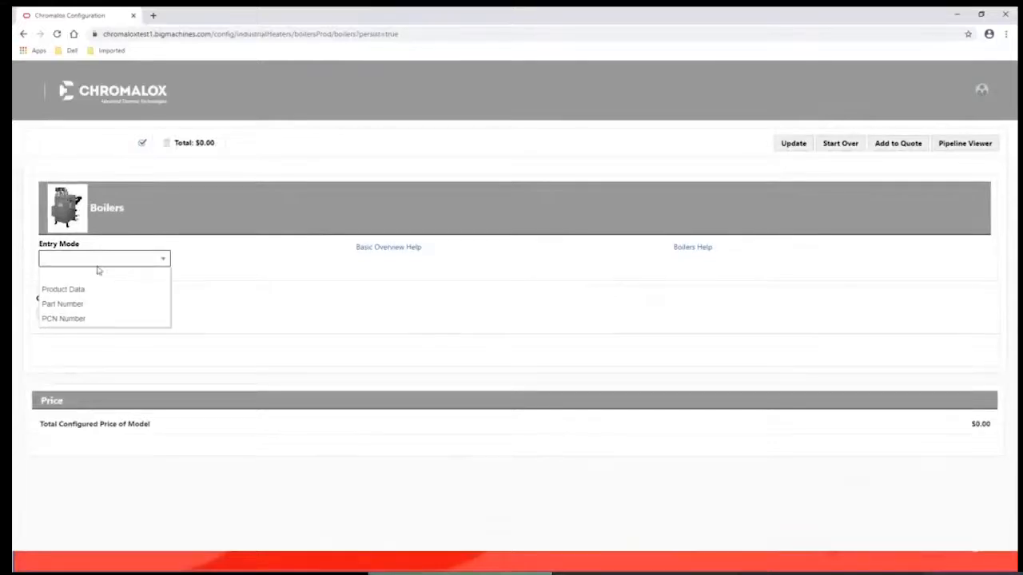
{"action": "left_click", "coordinate": [83, 304]}
{"action": "right_click", "coordinate": [91, 295]}
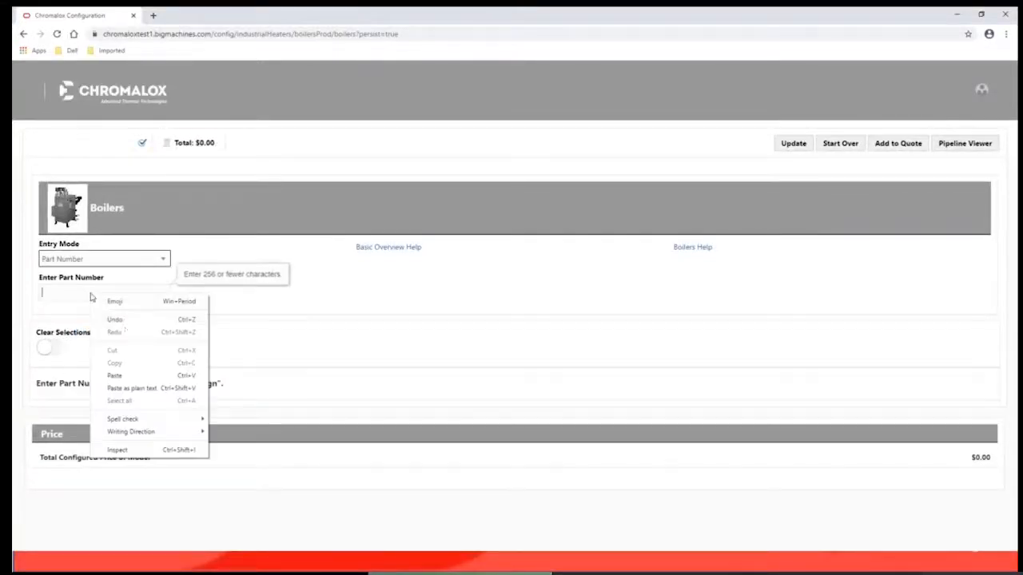
{"action": "left_click", "coordinate": [115, 375]}
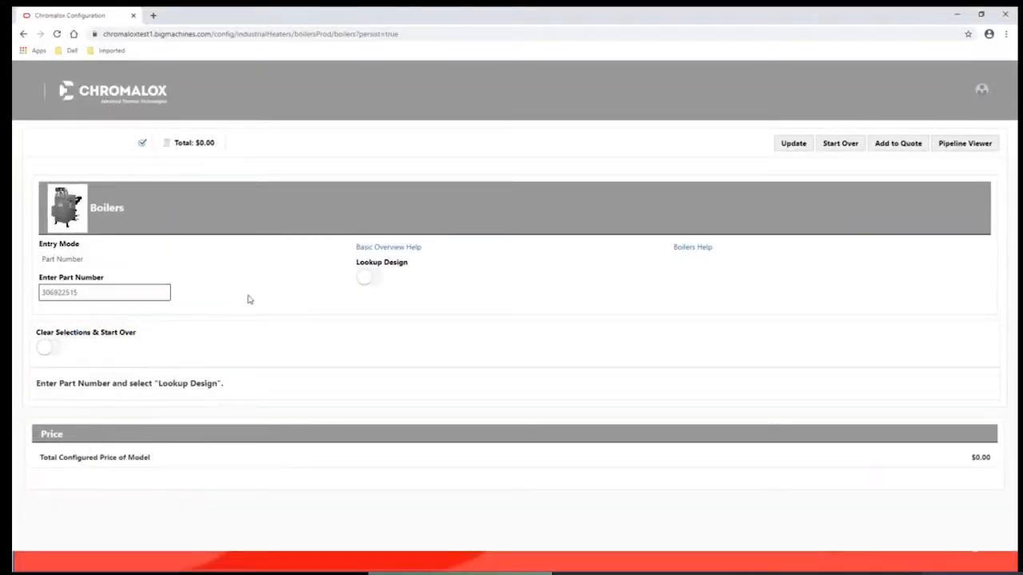
Look up the boiler design for the entered part number, display its price and configuration summary, and review it
{"action": "left_click", "coordinate": [369, 278]}
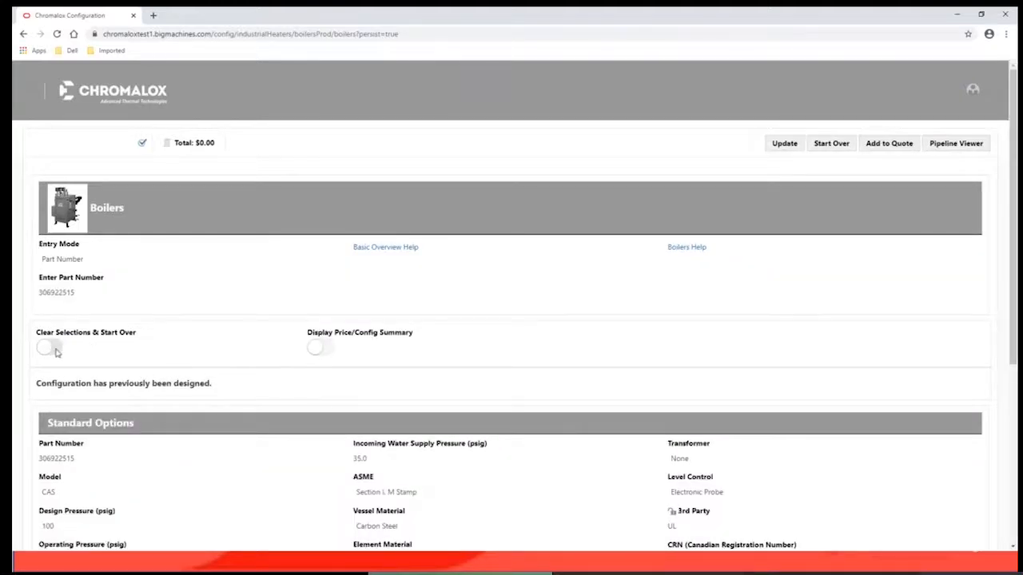
{"action": "left_click", "coordinate": [321, 347]}
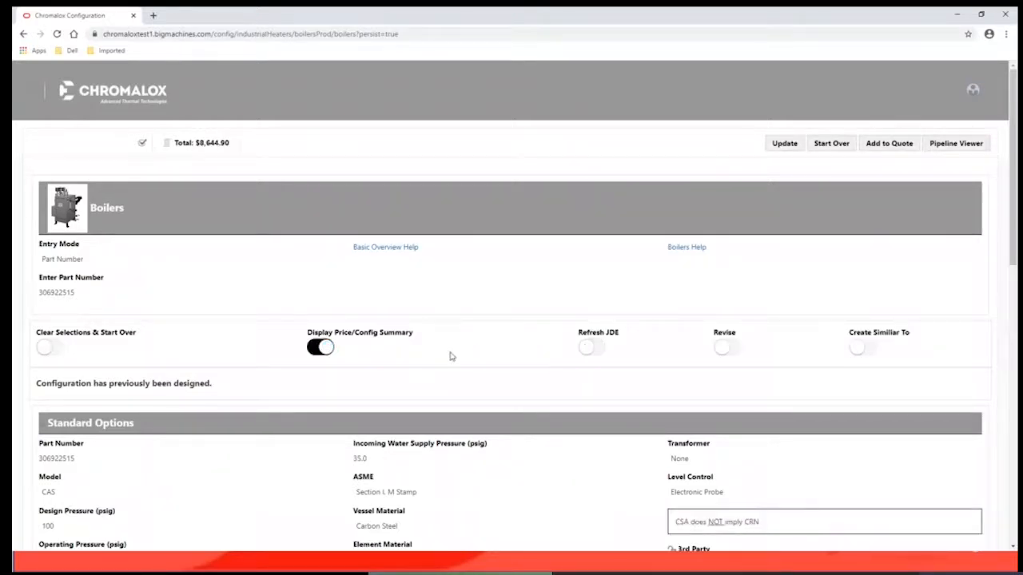
{"action": "scroll", "coordinate": [450, 357], "scroll_direction": "down", "scroll_amount": 10}
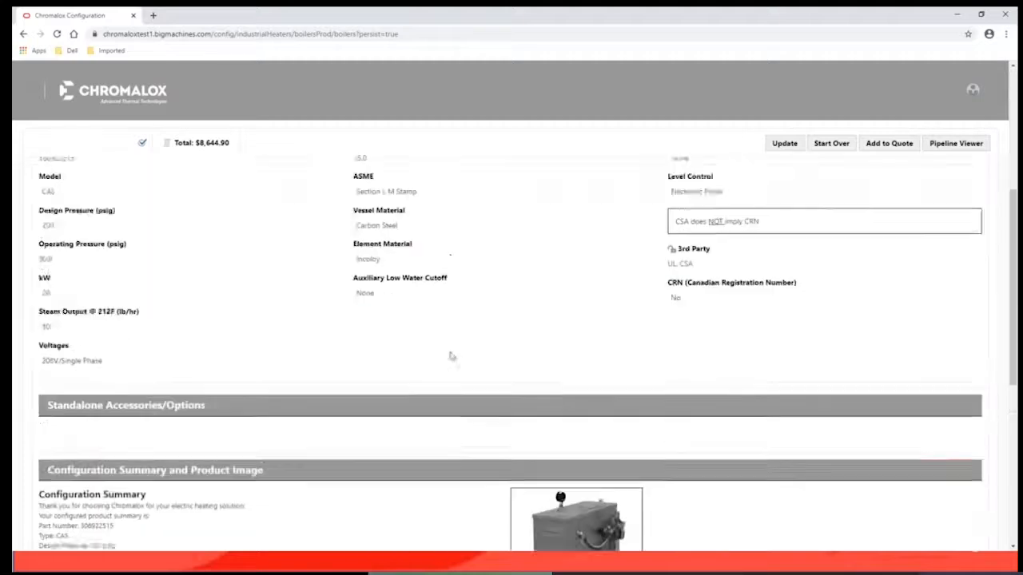
{"action": "scroll", "coordinate": [449, 359], "scroll_direction": "up", "scroll_amount": 10}
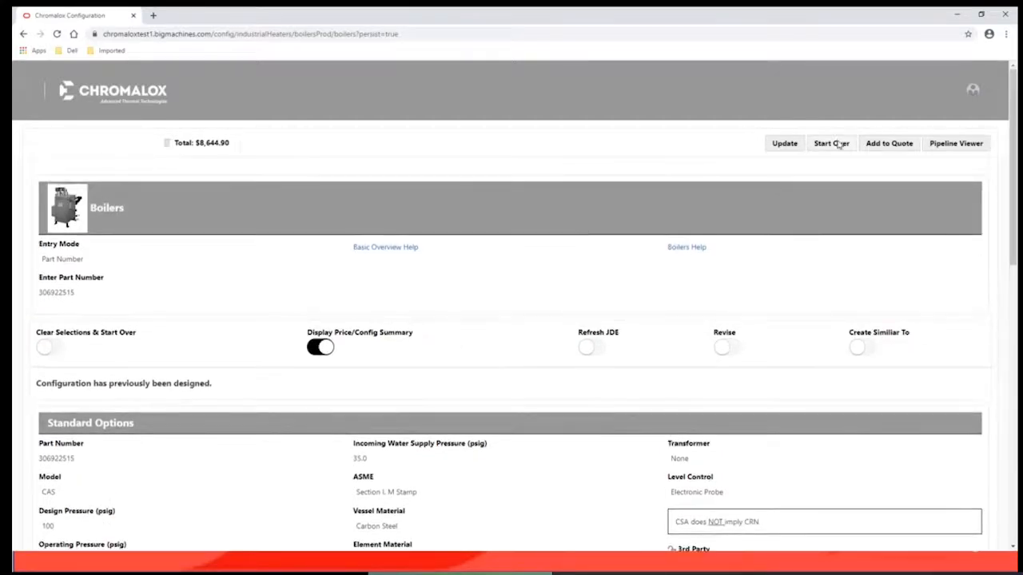
Start over with the DIN Controllers configurator from Component Technologies' Temperature Controls, using the Product Data entry mode
{"action": "left_click", "coordinate": [836, 142]}
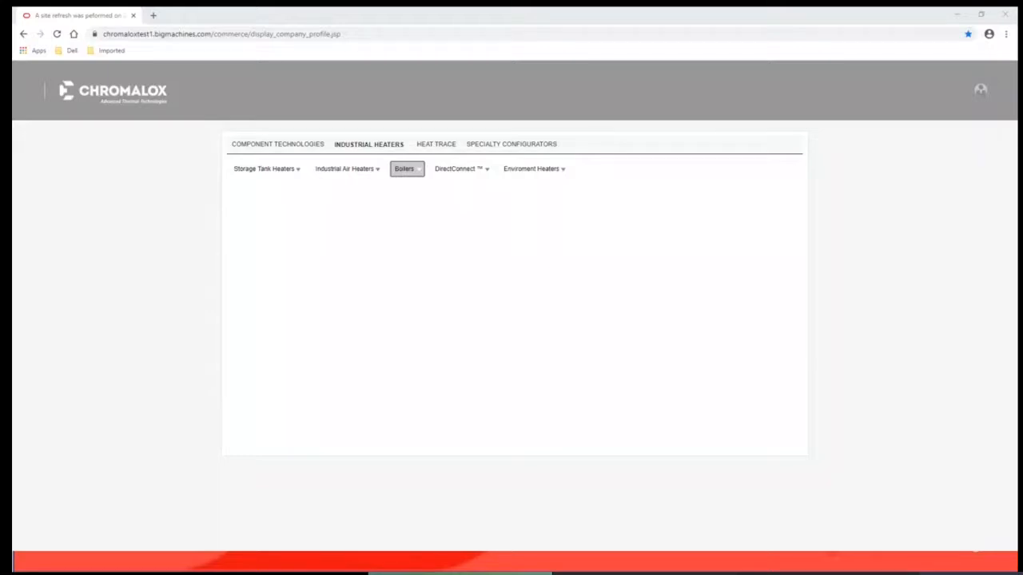
{"action": "left_click", "coordinate": [282, 143]}
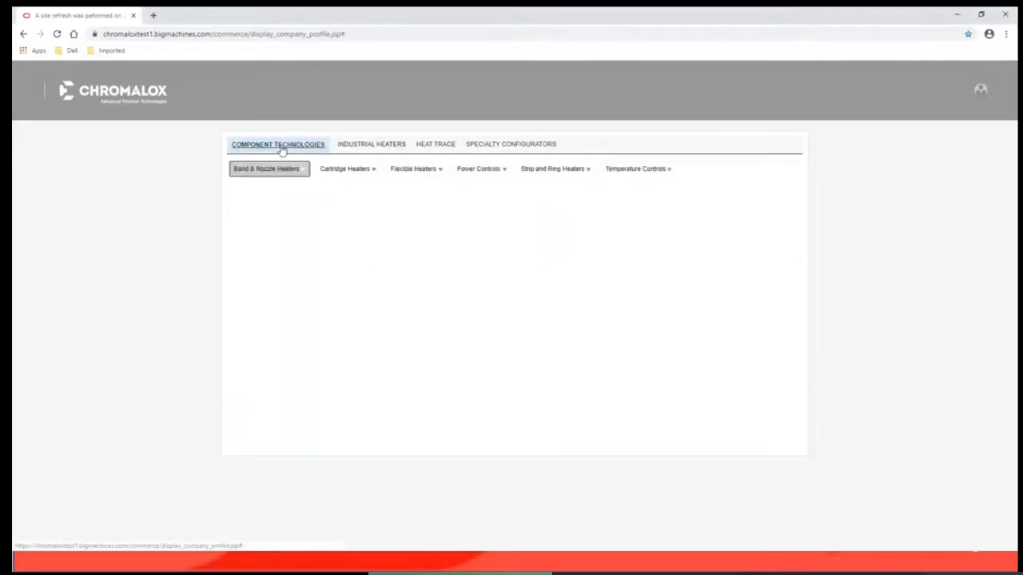
{"action": "left_click", "coordinate": [613, 188]}
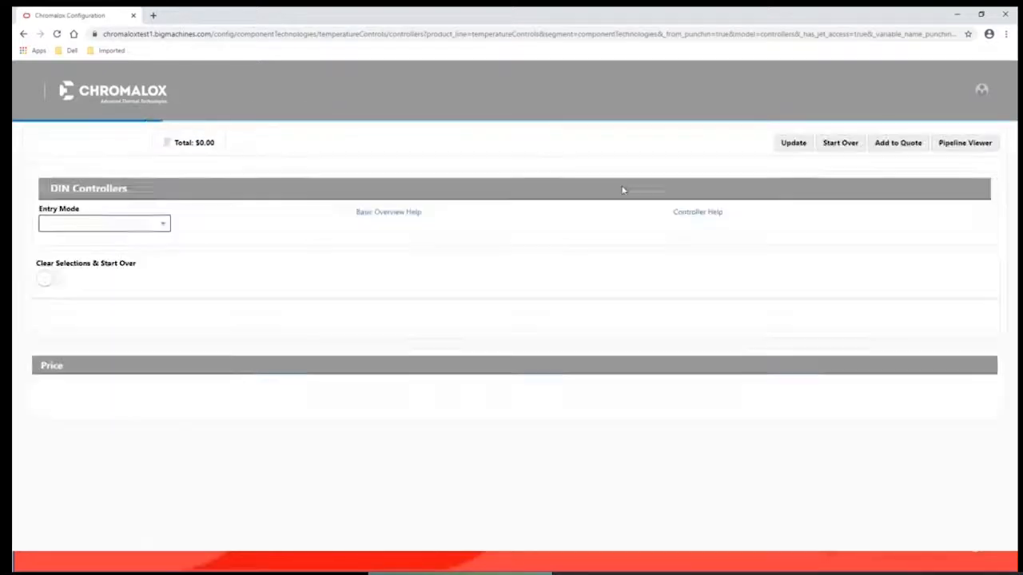
{"action": "left_click", "coordinate": [137, 247]}
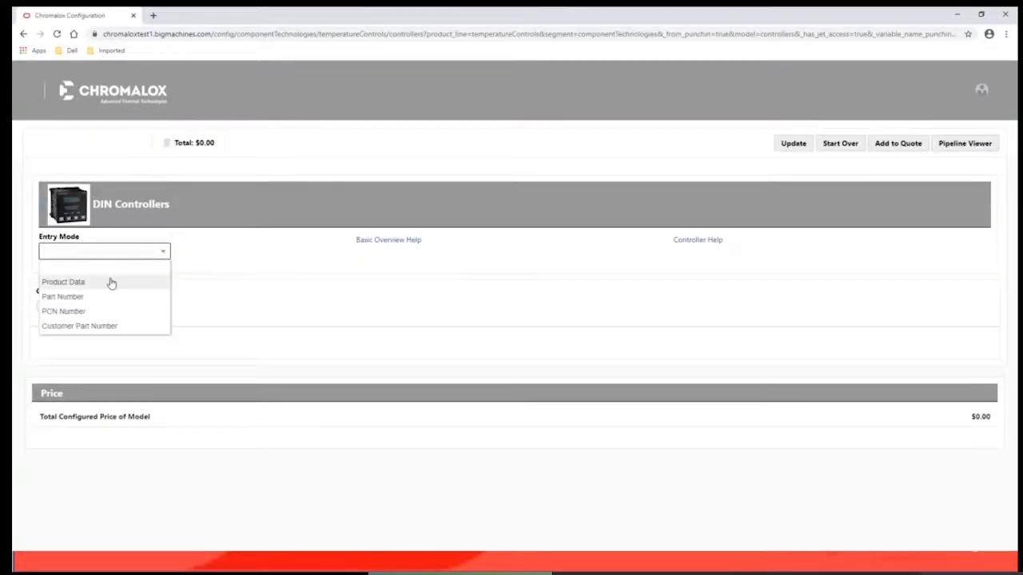
{"action": "left_click", "coordinate": [109, 283]}
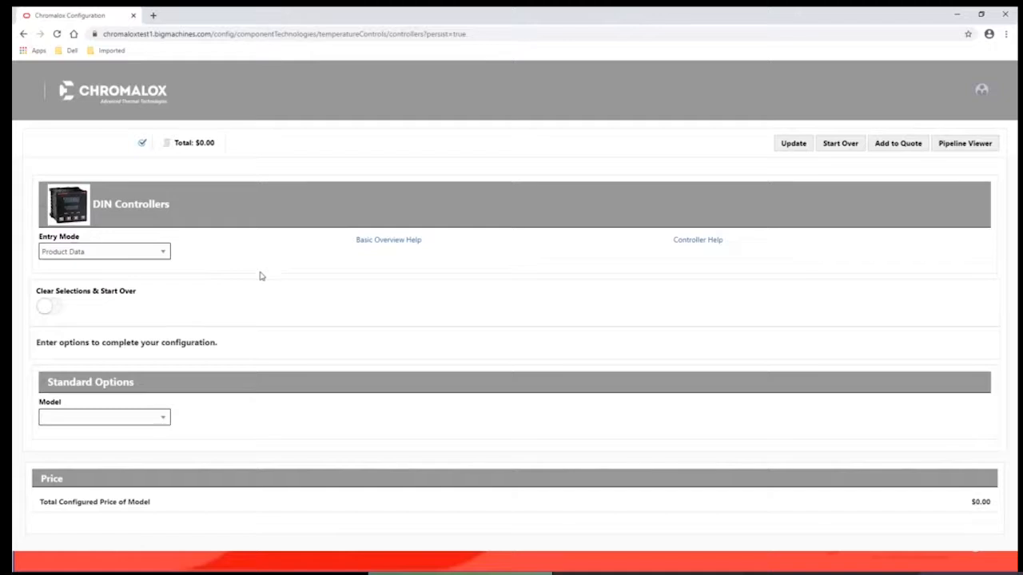
Set the controller's model to 4082 (1/4 DIN), unit type to (C) Controller and profiler to (P) Profiler
{"action": "left_click", "coordinate": [87, 421]}
{"action": "left_click", "coordinate": [89, 523]}
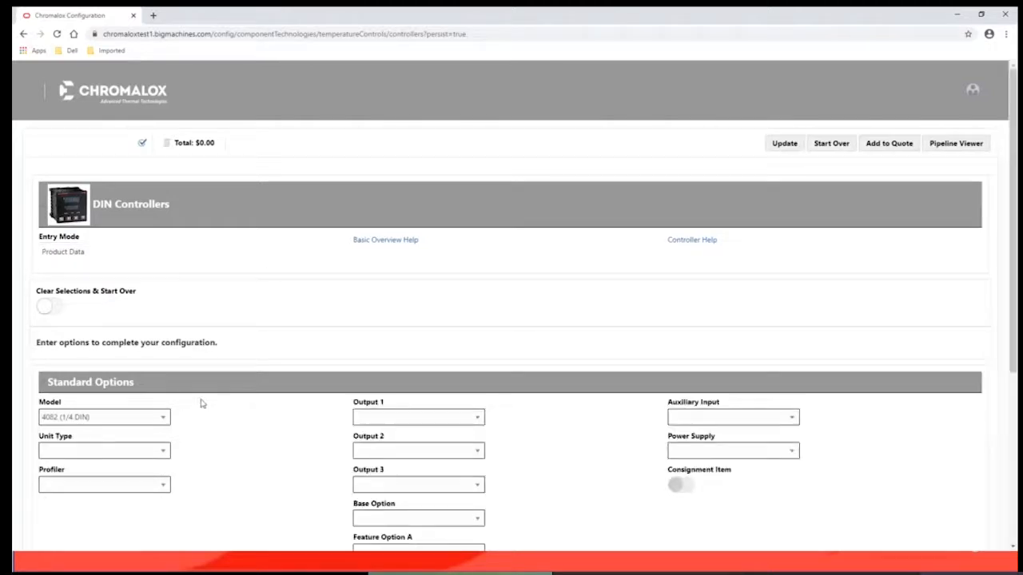
{"action": "left_click", "coordinate": [130, 447]}
{"action": "left_click", "coordinate": [98, 484]}
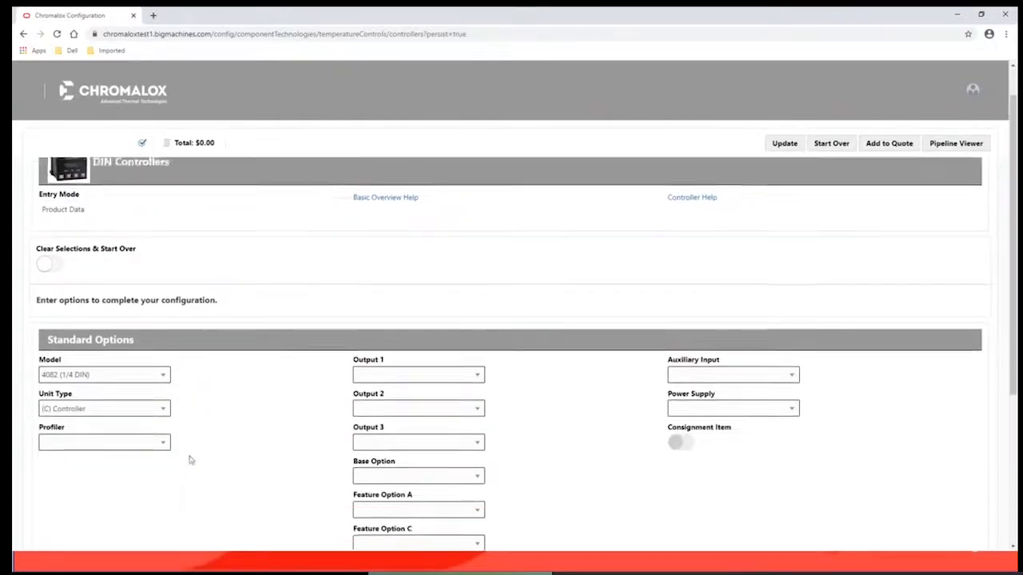
{"action": "left_click", "coordinate": [119, 379]}
{"action": "left_click", "coordinate": [94, 423]}
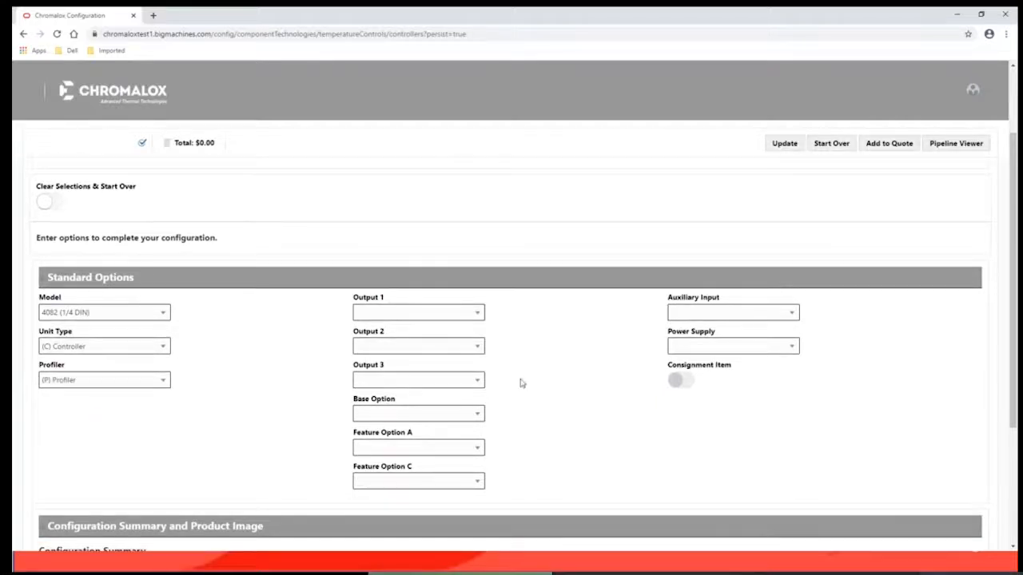
Set Output 1 to Analog (0-10V, 0-20mA), Output 2 to Isolated Power Supply 24 VDC and Output 3 to Relay (2 Amp resistive at 240 VAC)
{"action": "left_click", "coordinate": [425, 314]}
{"action": "left_click", "coordinate": [401, 360]}
{"action": "left_click", "coordinate": [405, 349]}
{"action": "left_click", "coordinate": [382, 420]}
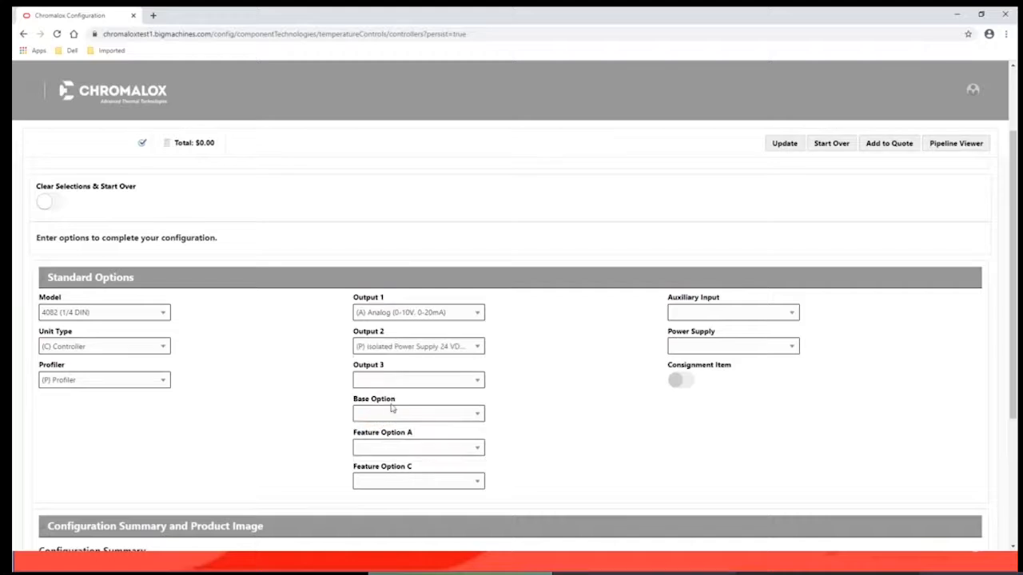
{"action": "left_click", "coordinate": [394, 386]}
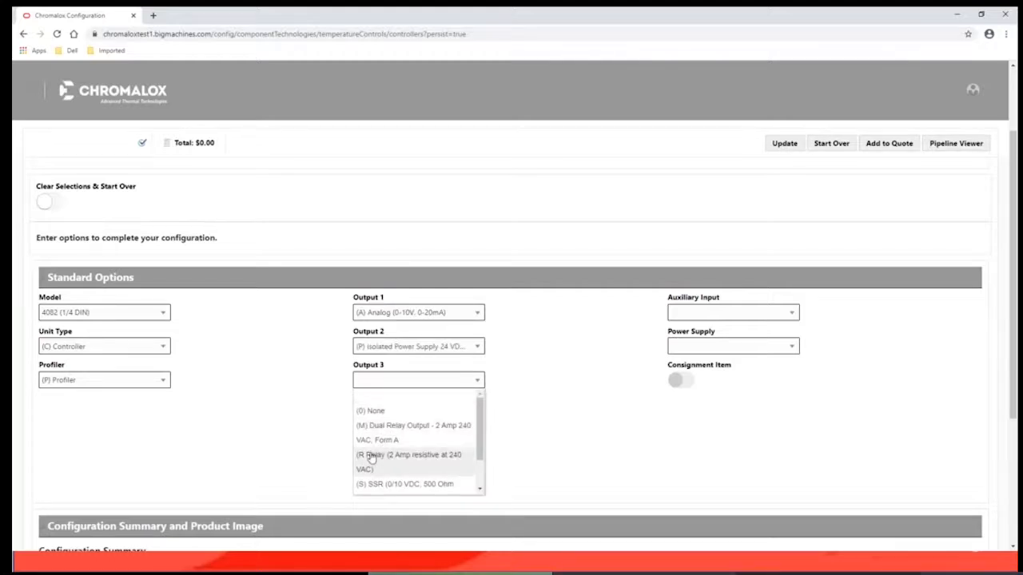
{"action": "left_click", "coordinate": [373, 454]}
Set the base option to 2 x Relay & 1 x Analog, Feature Option A to Digital Input and Feature Option C to Multiple Digital Inputs
{"action": "left_click", "coordinate": [404, 421]}
{"action": "left_click", "coordinate": [382, 472]}
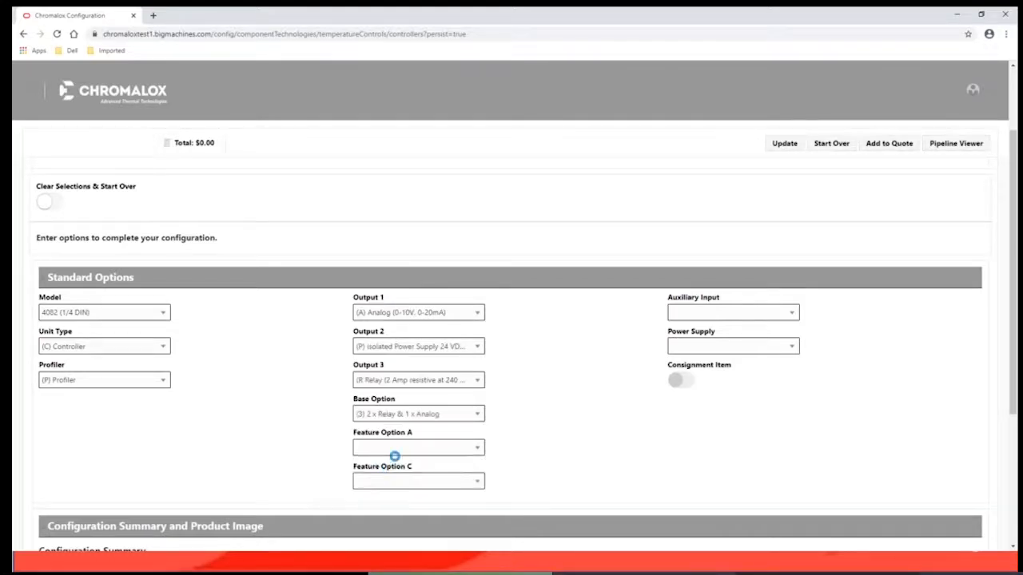
{"action": "left_click", "coordinate": [404, 452]}
{"action": "scroll", "coordinate": [391, 441], "scroll_direction": "down", "scroll_amount": 1}
{"action": "left_click", "coordinate": [399, 402]}
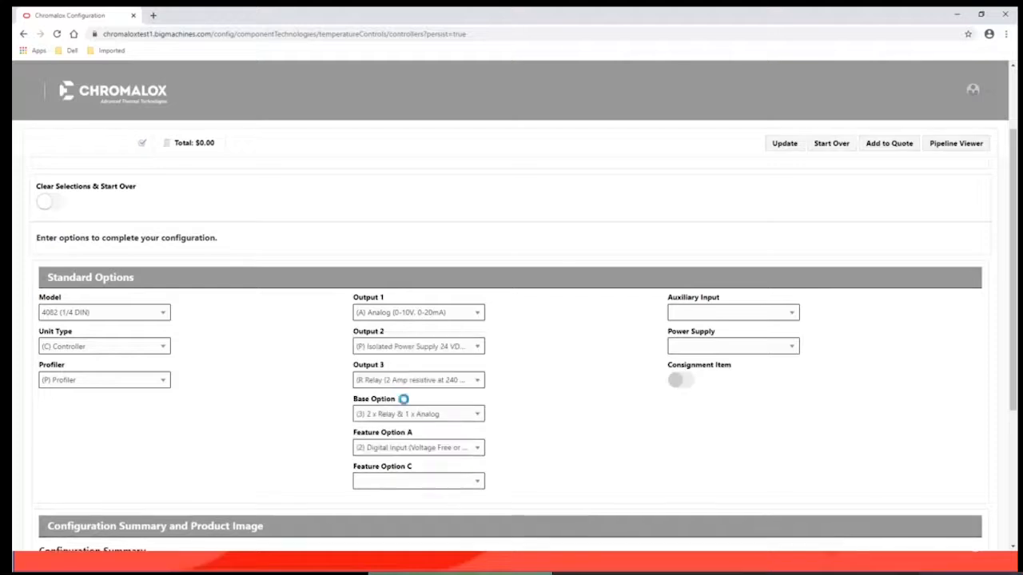
{"action": "left_click", "coordinate": [387, 487]}
{"action": "left_click", "coordinate": [381, 525]}
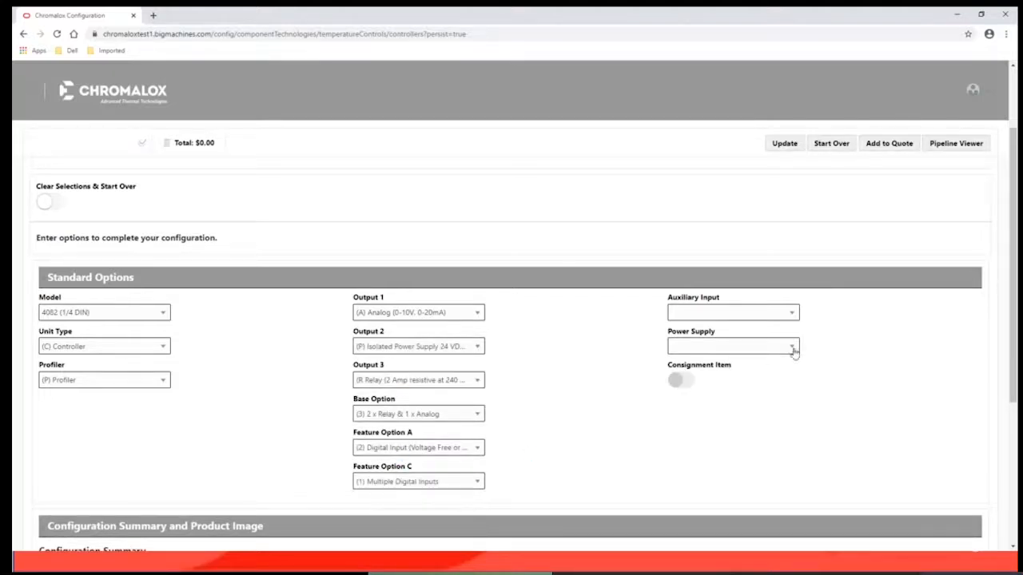
Set the auxiliary input to (0) None and the power supply to (1) 24VAC
{"action": "left_click", "coordinate": [737, 319]}
{"action": "left_click", "coordinate": [721, 344]}
{"action": "left_click", "coordinate": [722, 349]}
{"action": "left_click", "coordinate": [710, 390]}
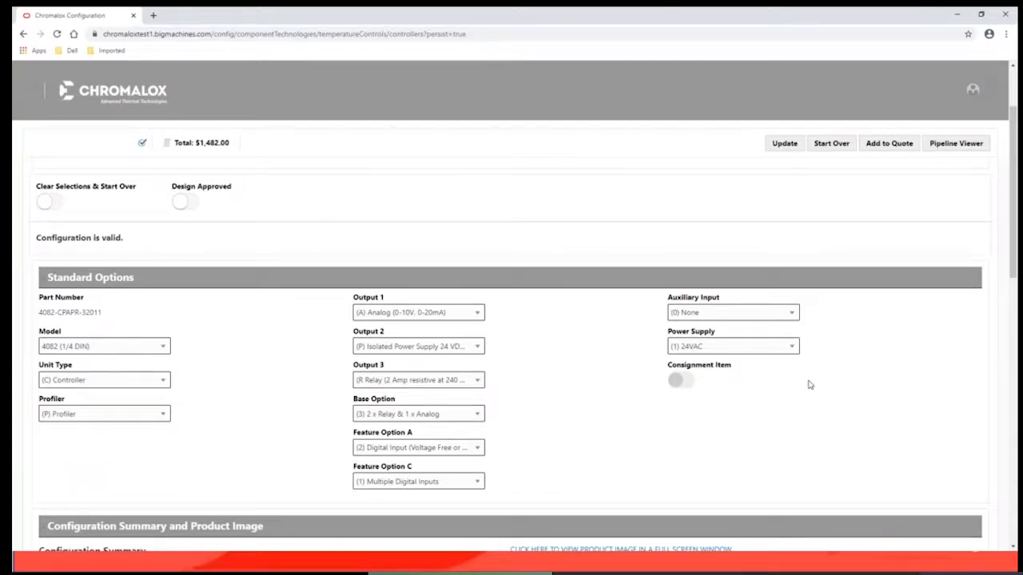
Review the controller's configuration summary, product image, price breakdown and mandatory parts list
{"action": "scroll", "coordinate": [631, 346], "scroll_direction": "down", "scroll_amount": 2}
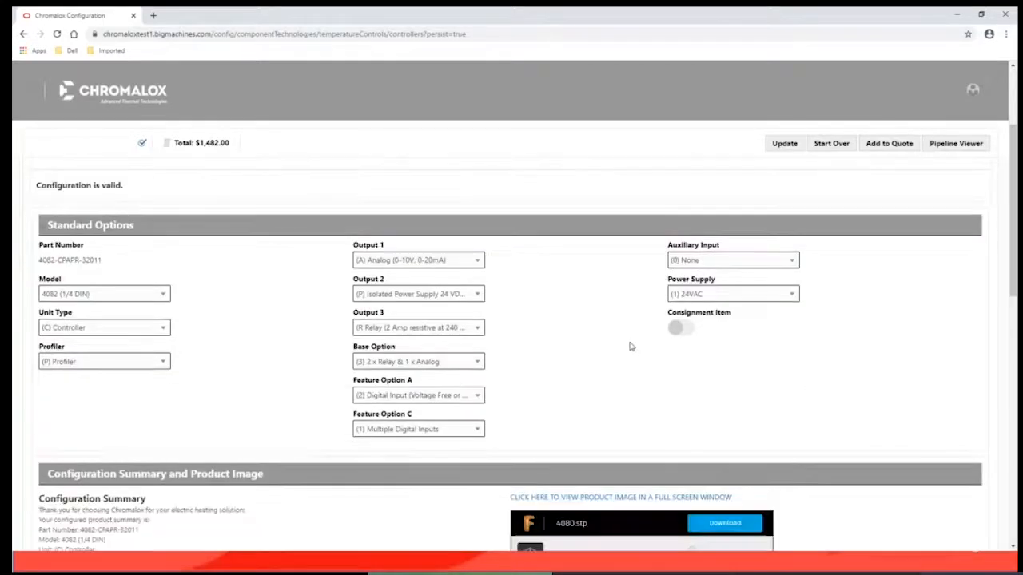
{"action": "scroll", "coordinate": [630, 343], "scroll_direction": "up", "scroll_amount": 2}
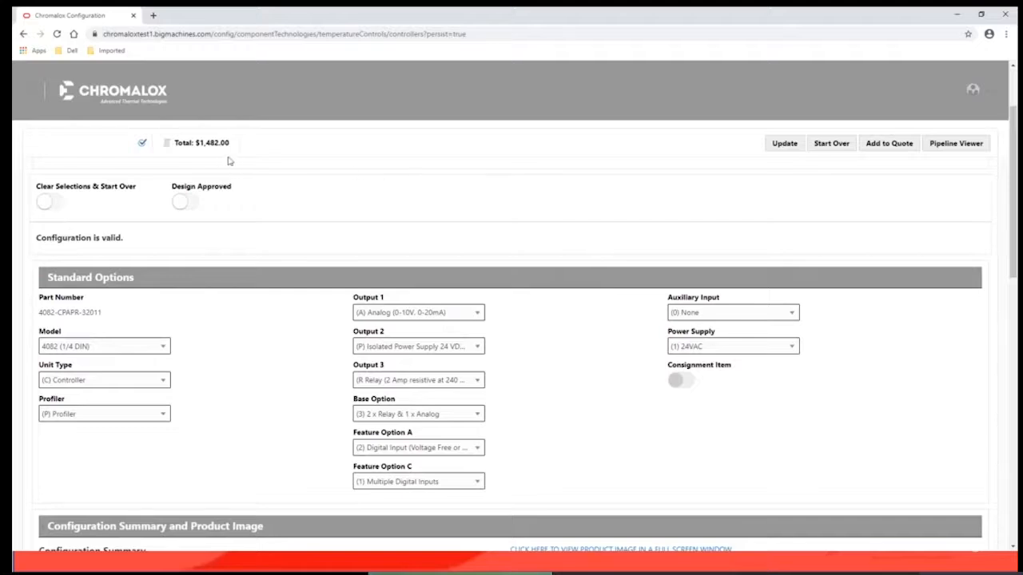
{"action": "scroll", "coordinate": [340, 174], "scroll_direction": "down", "scroll_amount": 5}
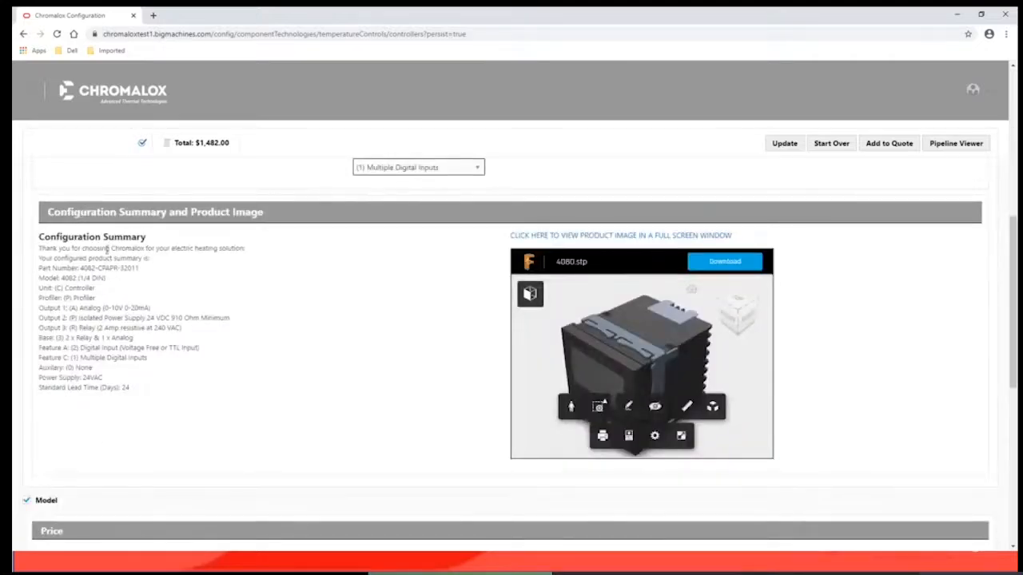
{"action": "scroll", "coordinate": [155, 375], "scroll_direction": "down", "scroll_amount": 6}
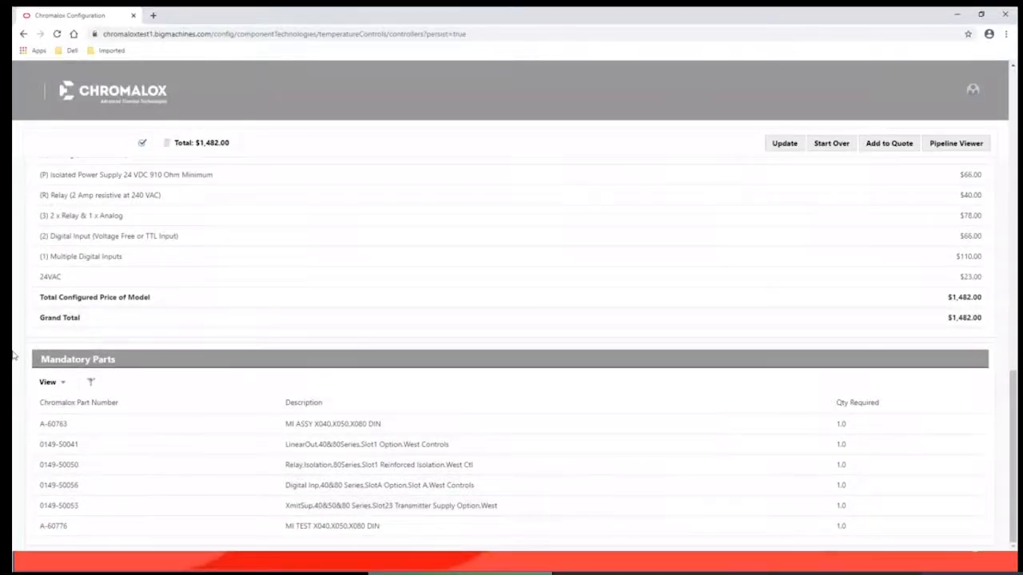
{"action": "scroll", "coordinate": [673, 265], "scroll_direction": "up", "scroll_amount": 5}
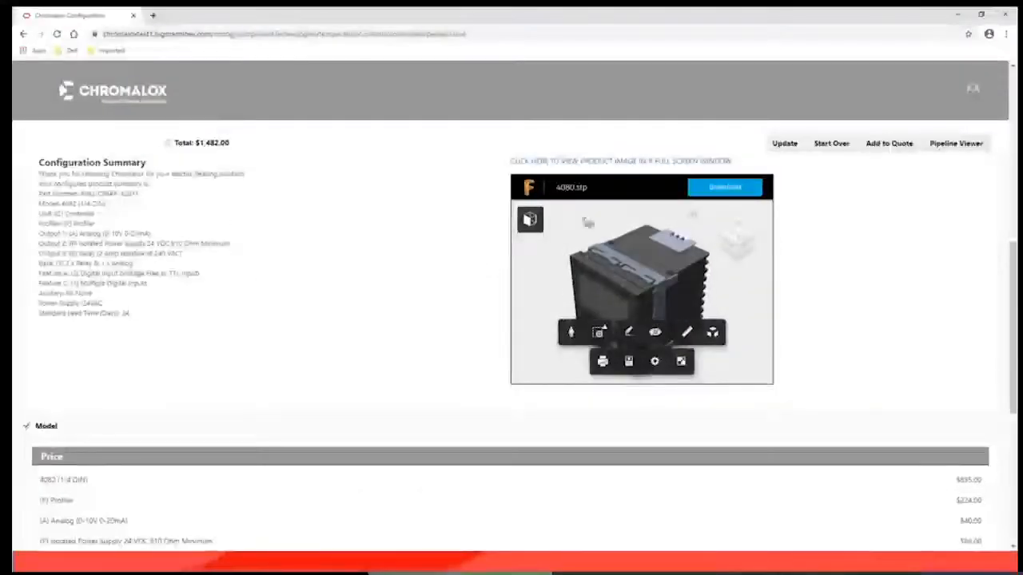
{"action": "scroll", "coordinate": [829, 241], "scroll_direction": "up", "scroll_amount": 1}
{"action": "scroll", "coordinate": [829, 241], "scroll_direction": "down", "scroll_amount": 1}
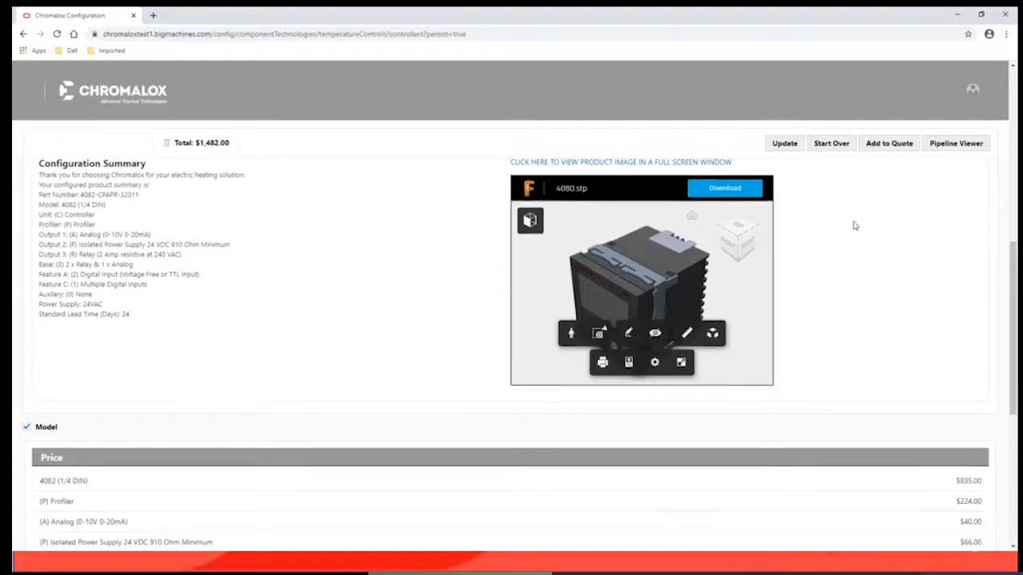
{"action": "scroll", "coordinate": [853, 226], "scroll_direction": "up", "scroll_amount": 1}
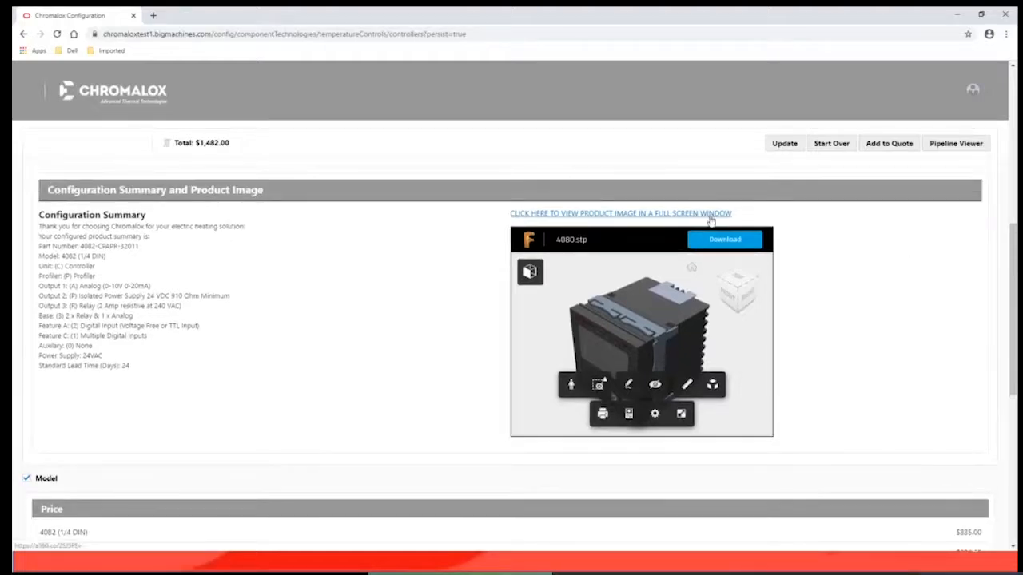
Inspect the controller's 3D model in the full-screen viewer from several angles, try the exploded view, and close the viewer
{"action": "left_click", "coordinate": [595, 214]}
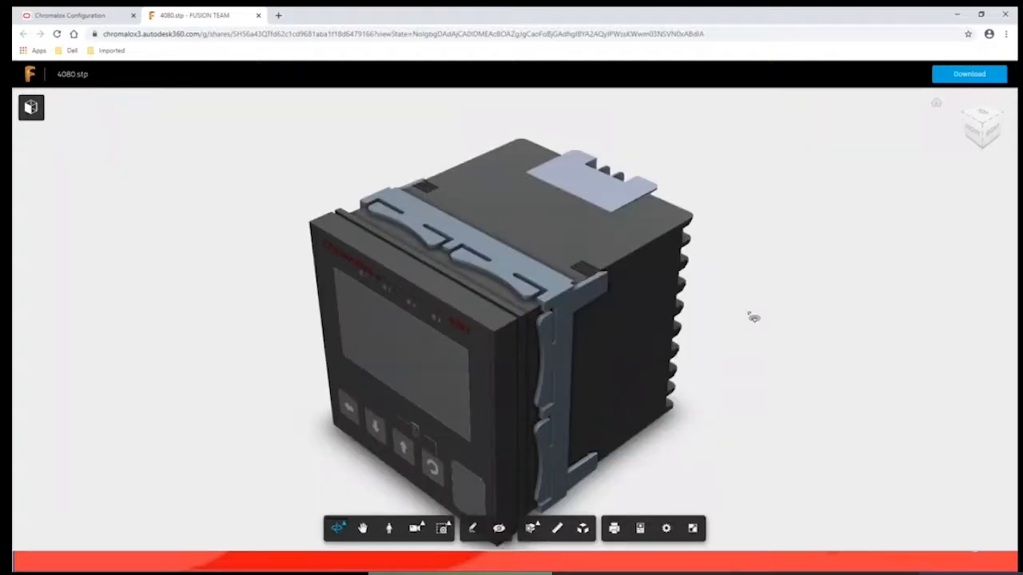
{"action": "left_click_drag", "start_coordinate": [757, 364], "coordinate": [519, 375]}
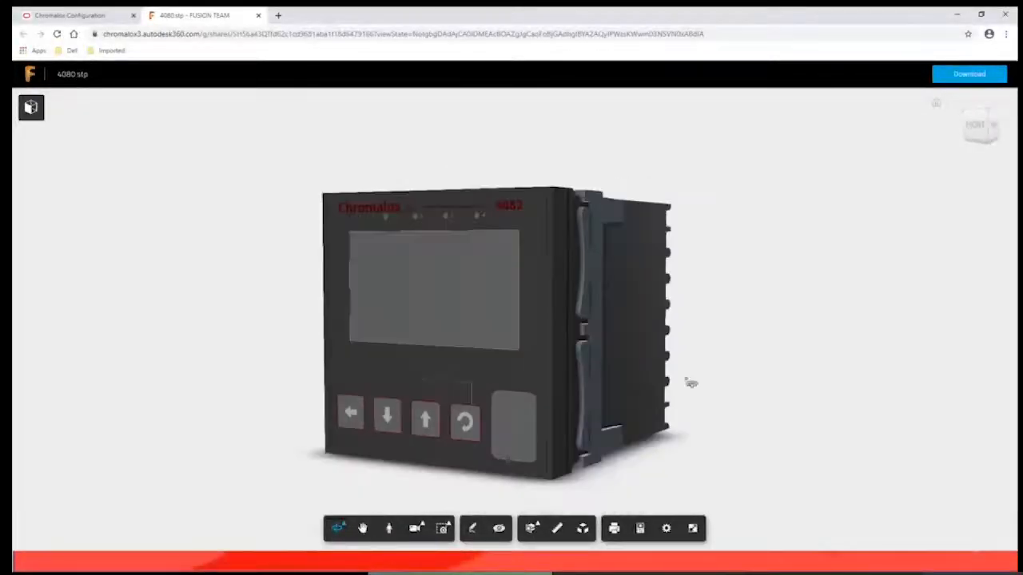
{"action": "left_click_drag", "start_coordinate": [603, 346], "coordinate": [564, 368]}
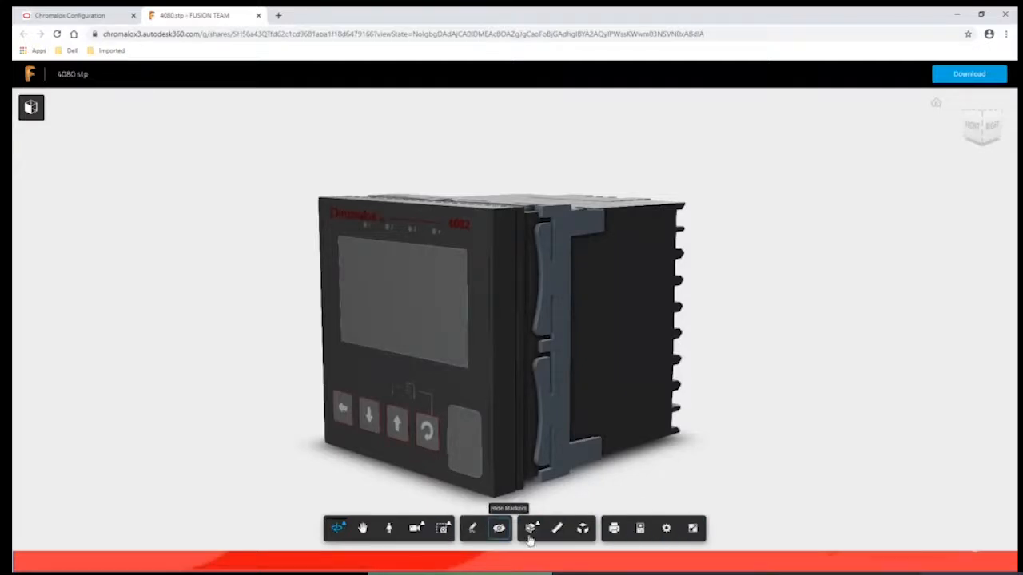
{"action": "left_click", "coordinate": [582, 528]}
{"action": "left_click_drag", "start_coordinate": [587, 383], "coordinate": [630, 380]}
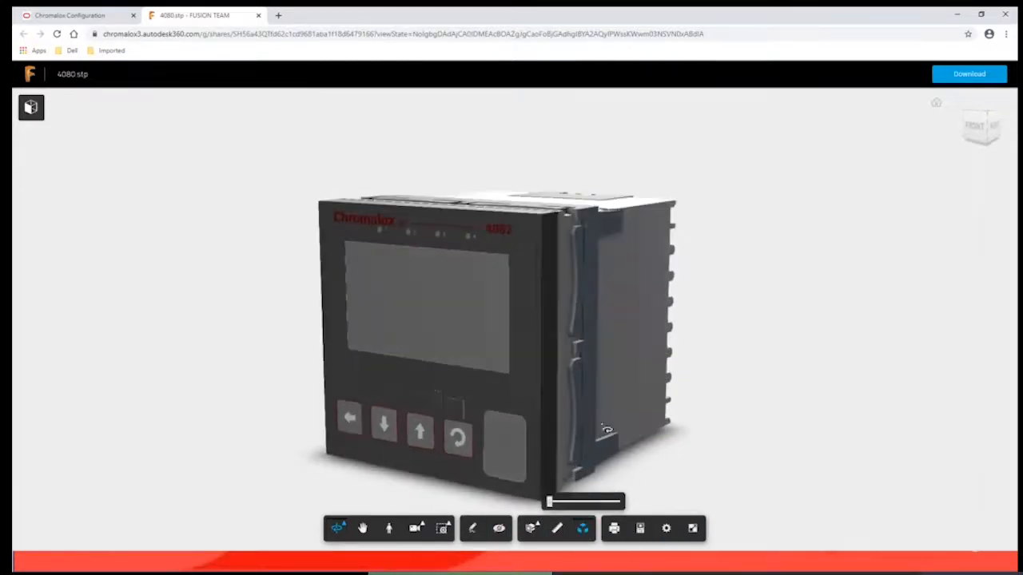
{"action": "left_click_drag", "start_coordinate": [549, 501], "coordinate": [488, 497]}
{"action": "left_click_drag", "start_coordinate": [662, 454], "coordinate": [666, 435]}
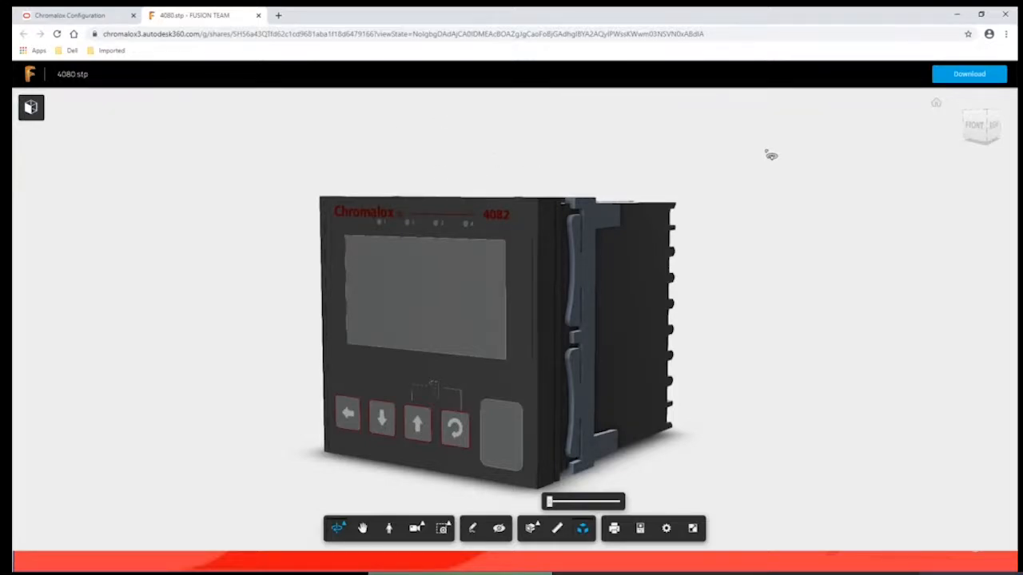
{"action": "left_click", "coordinate": [259, 15]}
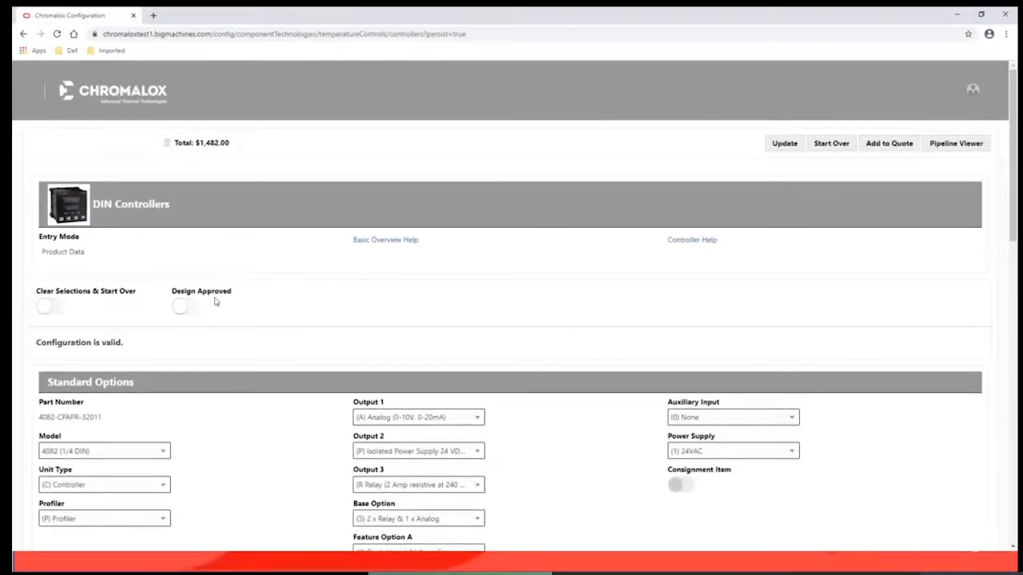
Approve and save the DIN controller design, and copy its part number
{"action": "left_click", "coordinate": [190, 305]}
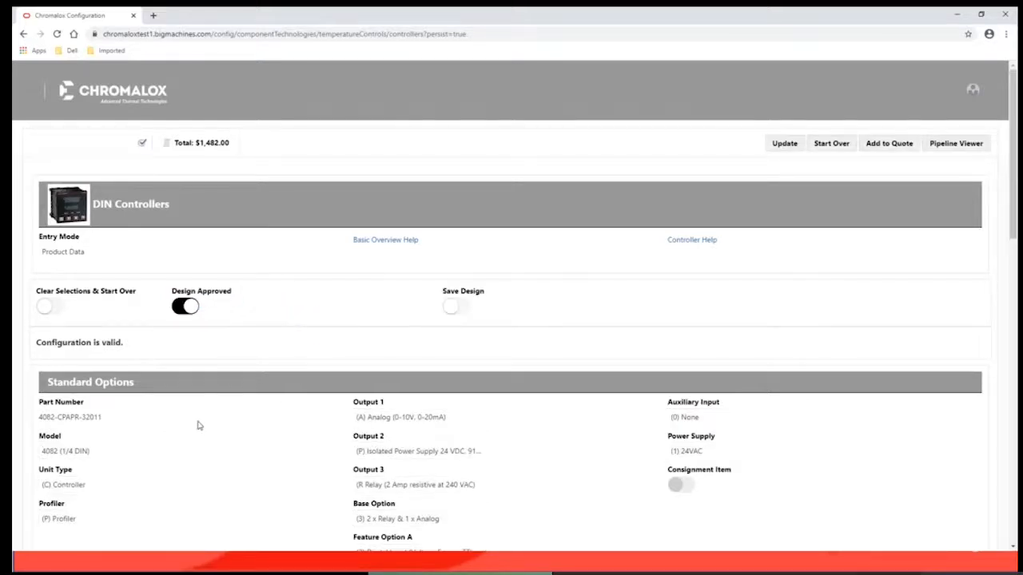
{"action": "left_click", "coordinate": [460, 310]}
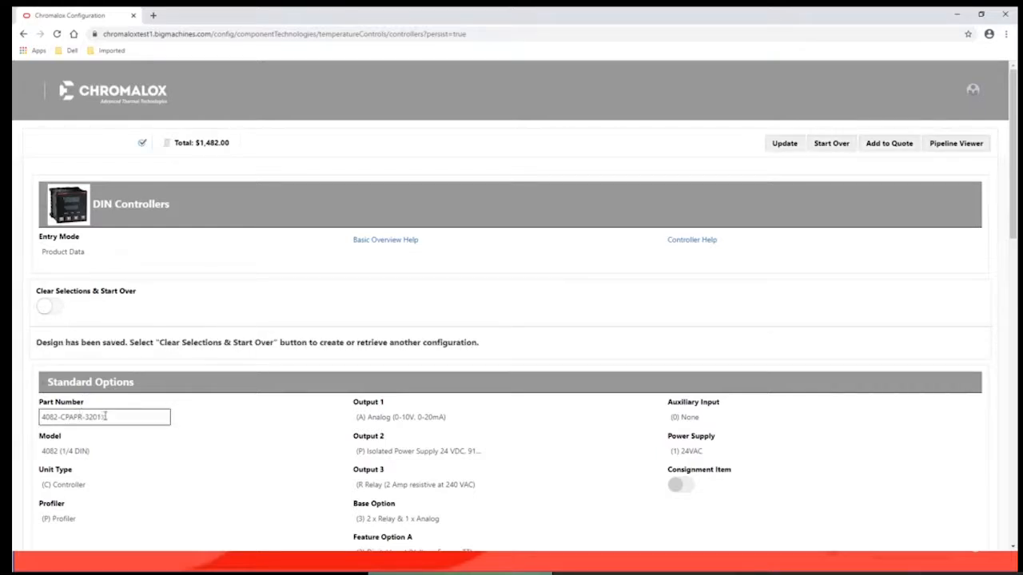
{"action": "left_click_drag", "start_coordinate": [104, 416], "coordinate": [26, 420]}
{"action": "right_click", "coordinate": [82, 425]}
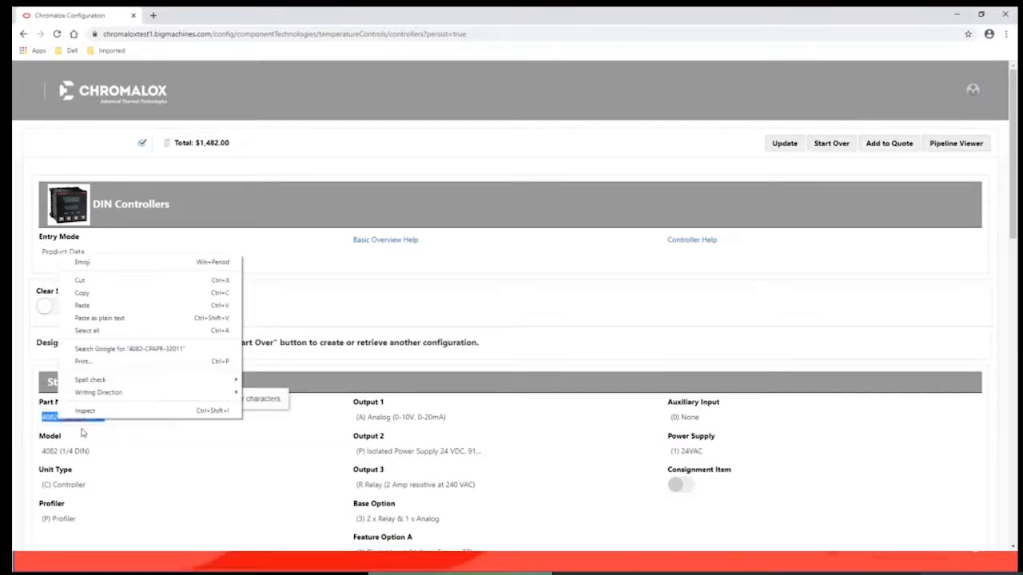
{"action": "left_click", "coordinate": [87, 300]}
{"action": "left_click", "coordinate": [267, 286]}
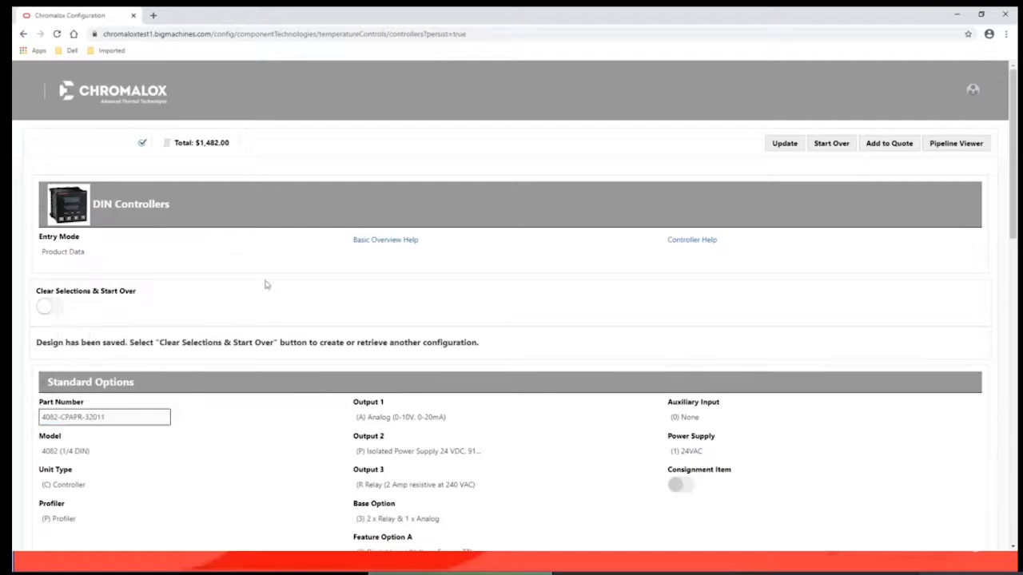
Clear the current selections and look up the saved DIN controller design by part number 4082-CPAPR-32011
{"action": "left_click", "coordinate": [55, 306]}
{"action": "left_click", "coordinate": [126, 252]}
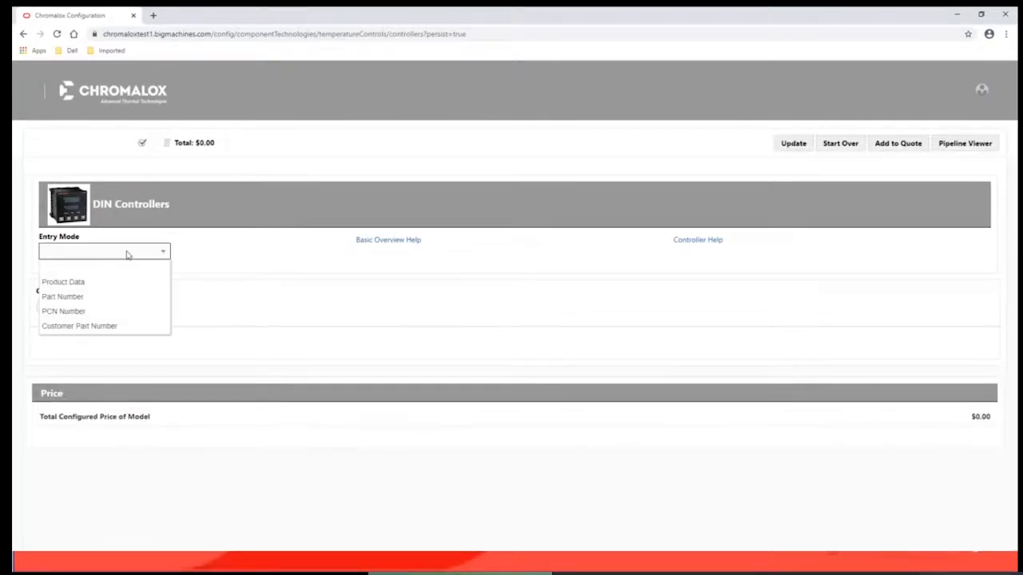
{"action": "left_click", "coordinate": [80, 296]}
{"action": "left_click", "coordinate": [82, 288]}
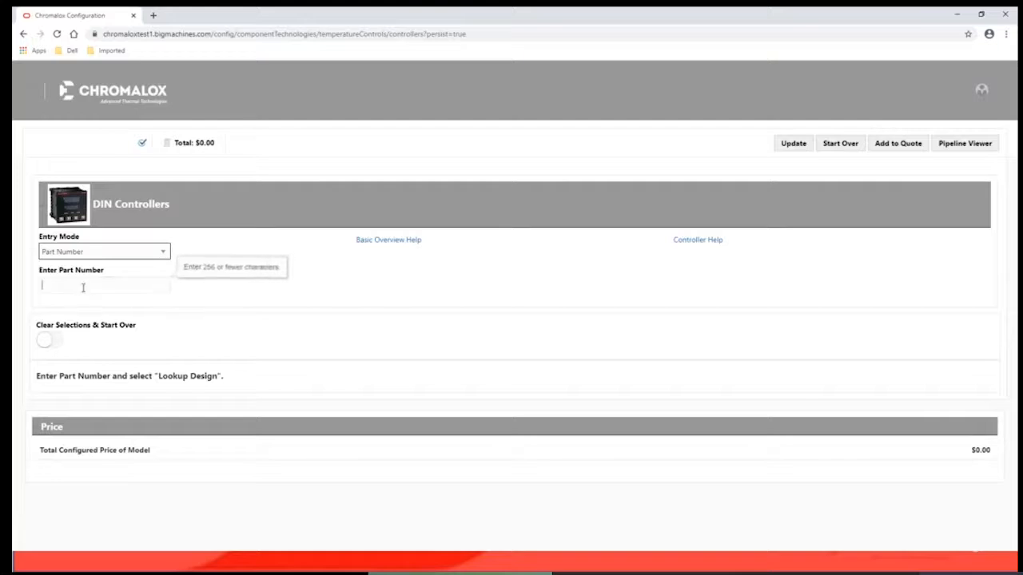
{"action": "right_click", "coordinate": [83, 288]}
{"action": "left_click", "coordinate": [112, 367]}
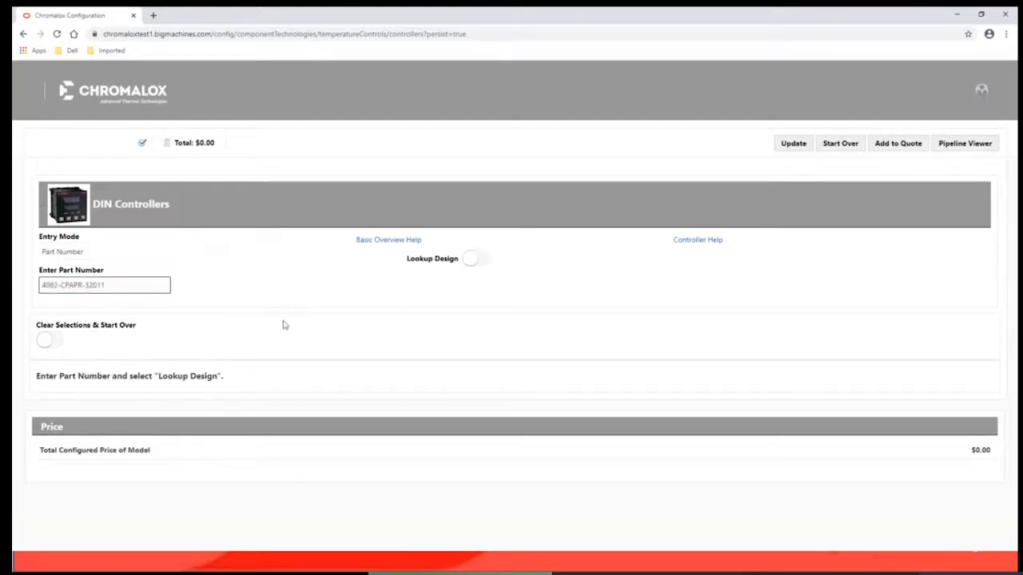
{"action": "left_click", "coordinate": [473, 259]}
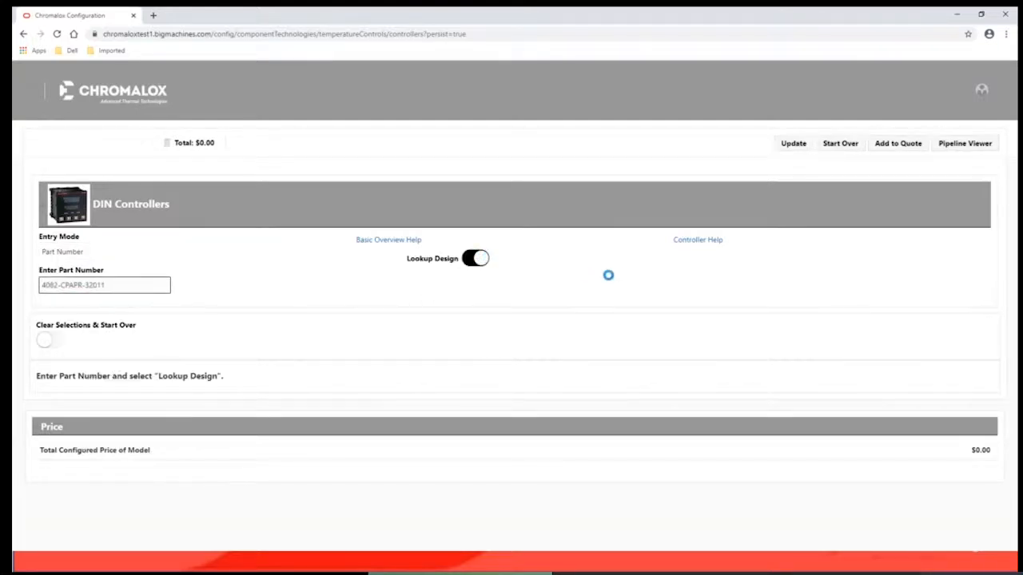
Display the retrieved controller's price and configuration summary, and review its options, product image and price breakdown
{"action": "scroll", "coordinate": [581, 293], "scroll_direction": "down", "scroll_amount": 1}
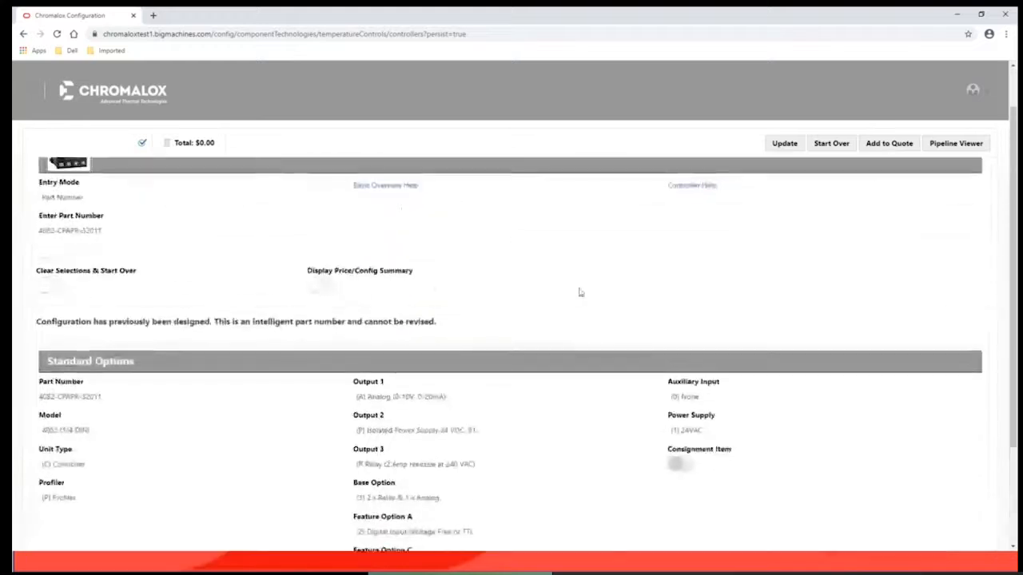
{"action": "left_click", "coordinate": [323, 288]}
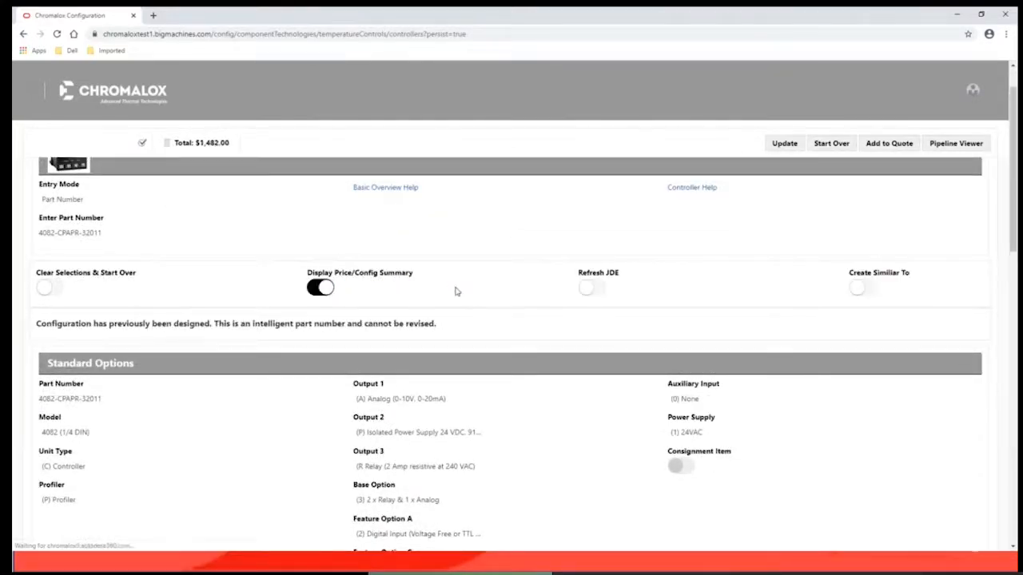
{"action": "scroll", "coordinate": [455, 292], "scroll_direction": "down", "scroll_amount": 4}
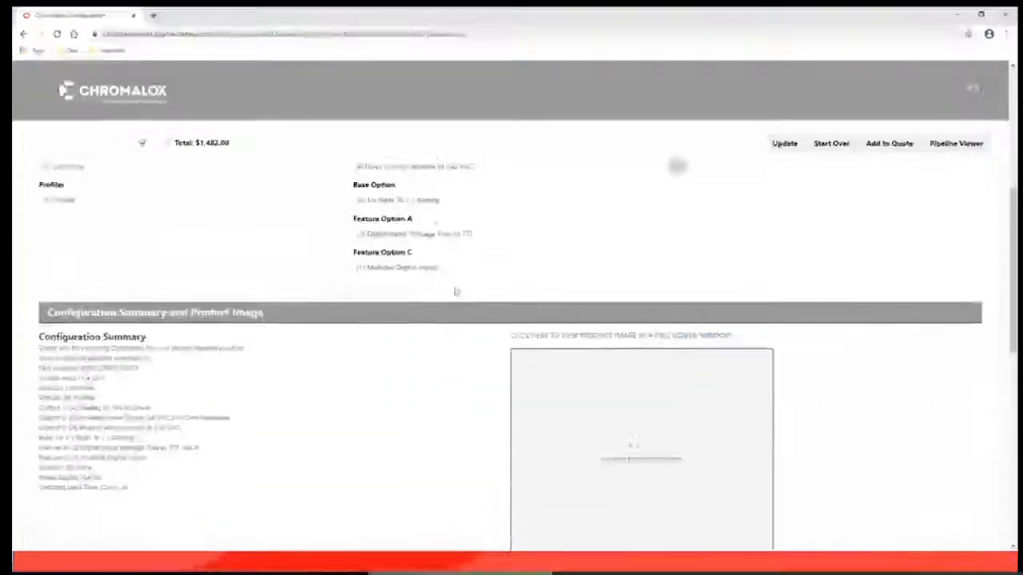
{"action": "scroll", "coordinate": [455, 292], "scroll_direction": "up", "scroll_amount": 4}
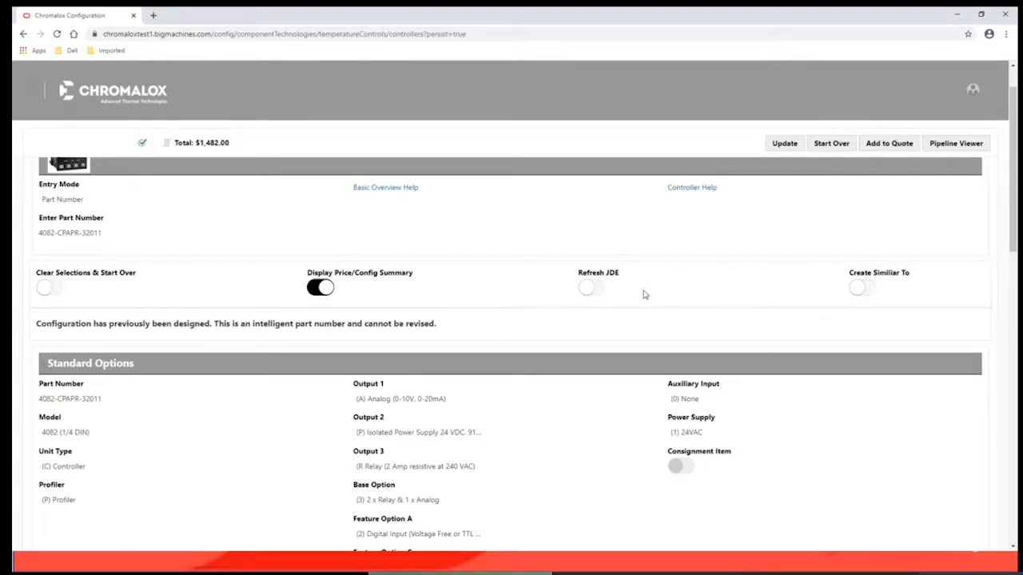
{"action": "scroll", "coordinate": [601, 288], "scroll_direction": "down", "scroll_amount": 10}
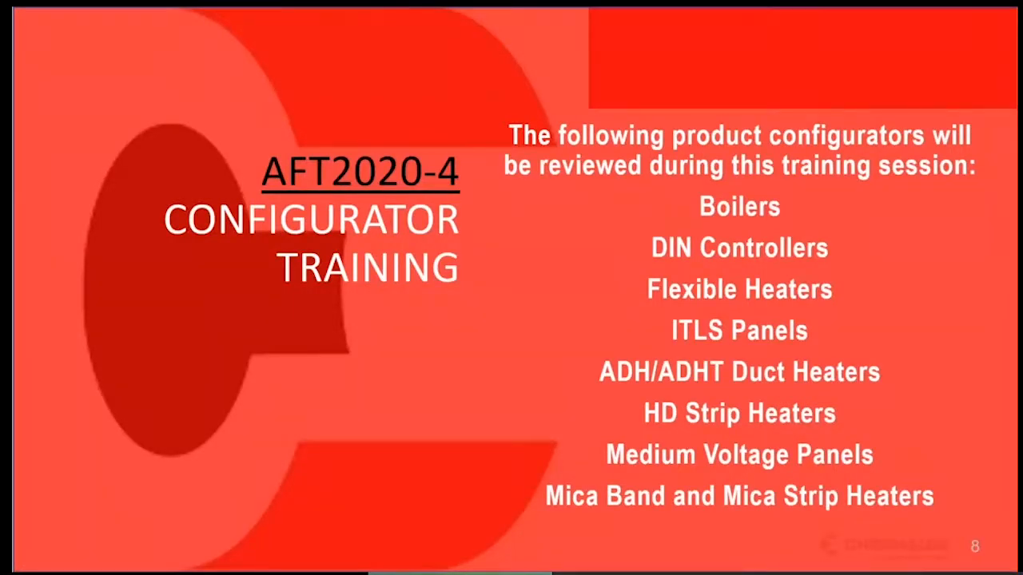
Switch back to the browser, leave the controller configuration and open the Flexible Heaters configurator with Product Data as the entry mode
{"action": "key", "text": "alt+Tab"}
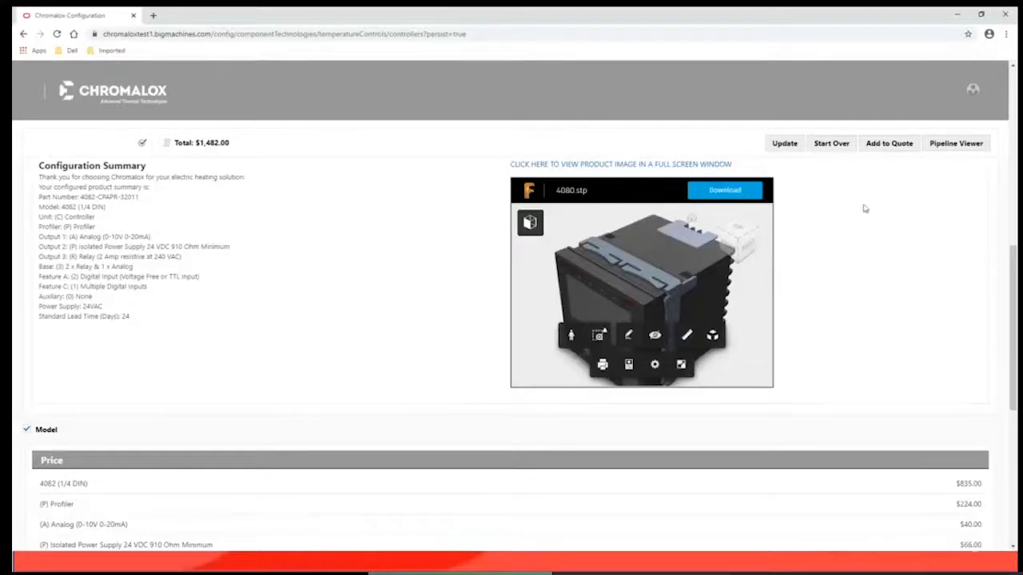
{"action": "left_click", "coordinate": [888, 143]}
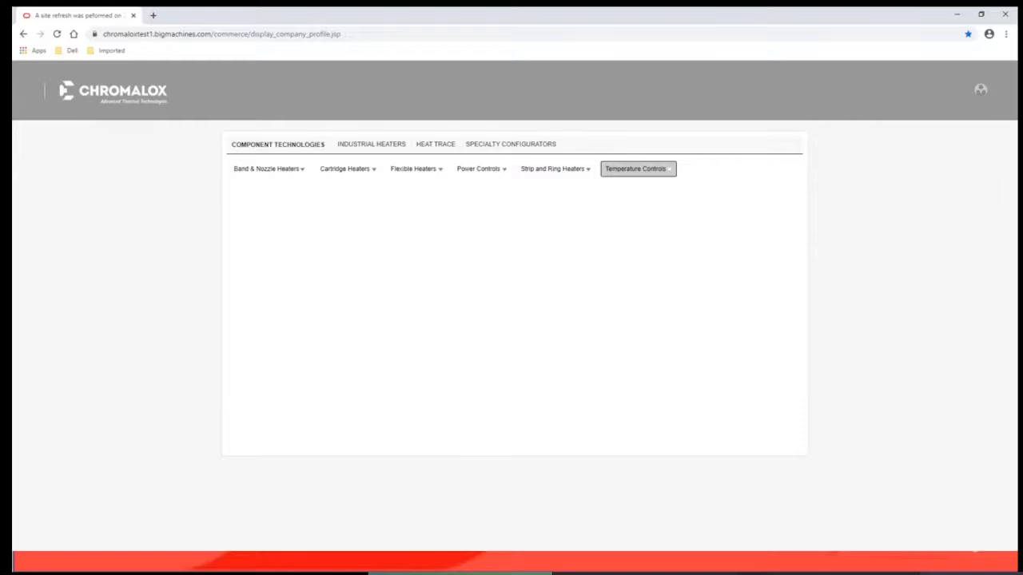
{"action": "mouse_move", "coordinate": [417, 182]}
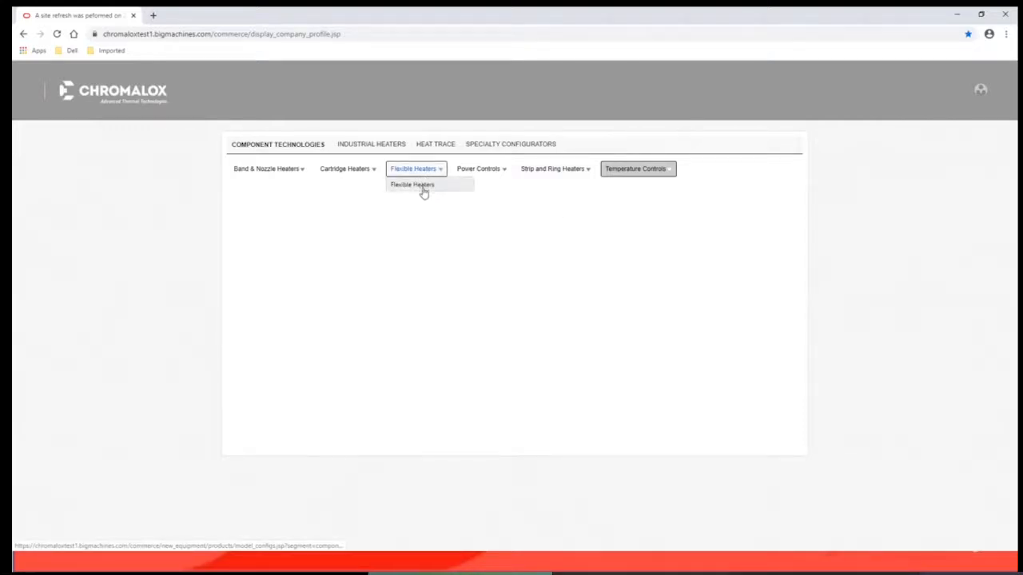
{"action": "left_click", "coordinate": [424, 188]}
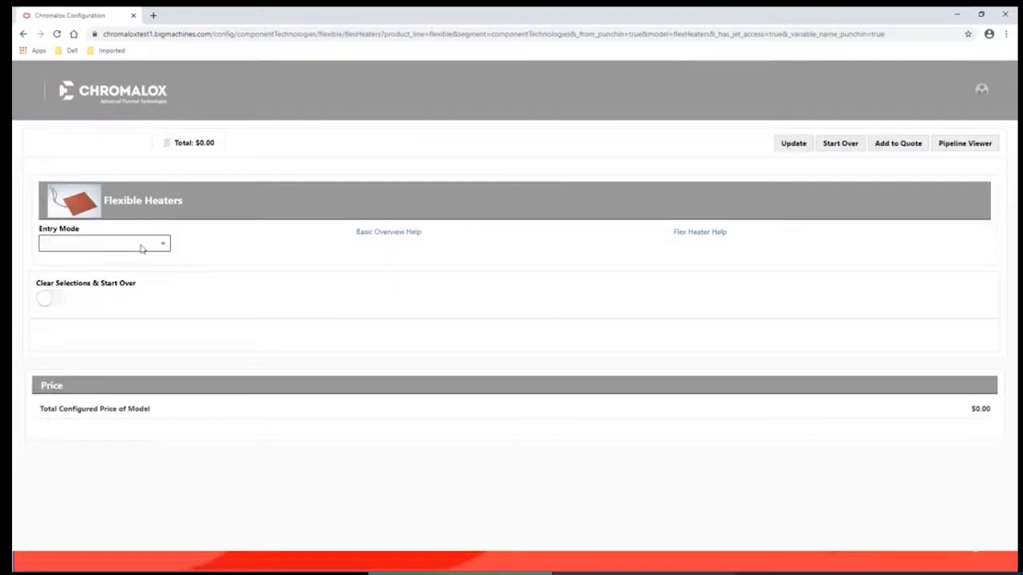
{"action": "left_click", "coordinate": [143, 249]}
{"action": "left_click", "coordinate": [111, 278]}
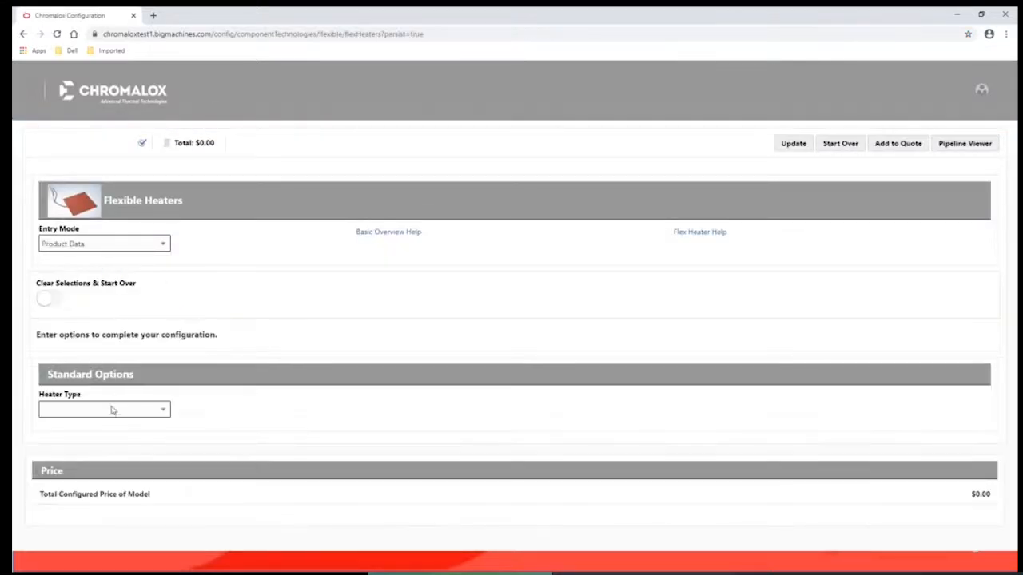
Set the heater type to Wire Wound - Silicone Laminate and the shape to Rectangle
{"action": "left_click", "coordinate": [113, 413]}
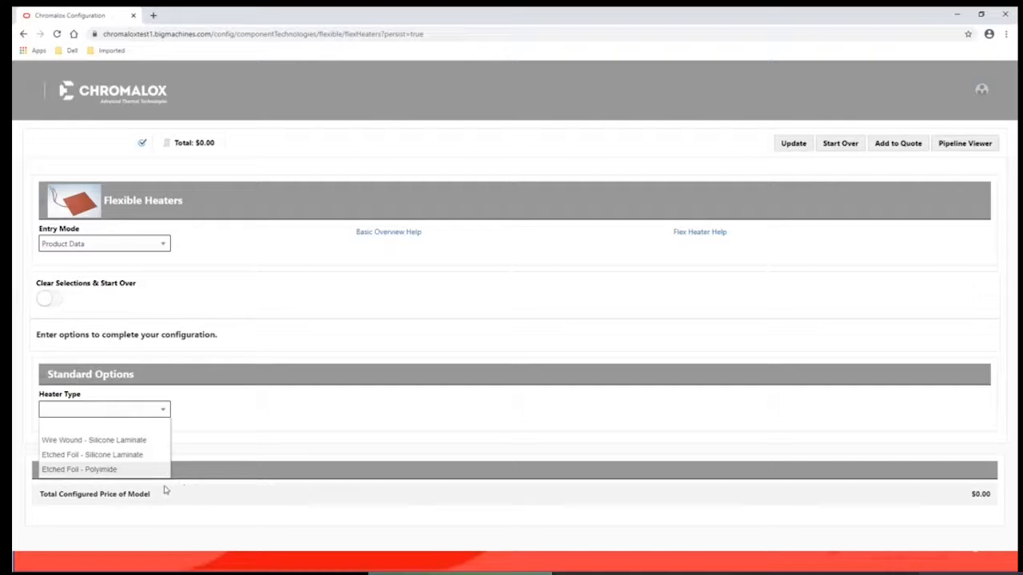
{"action": "left_click", "coordinate": [98, 440]}
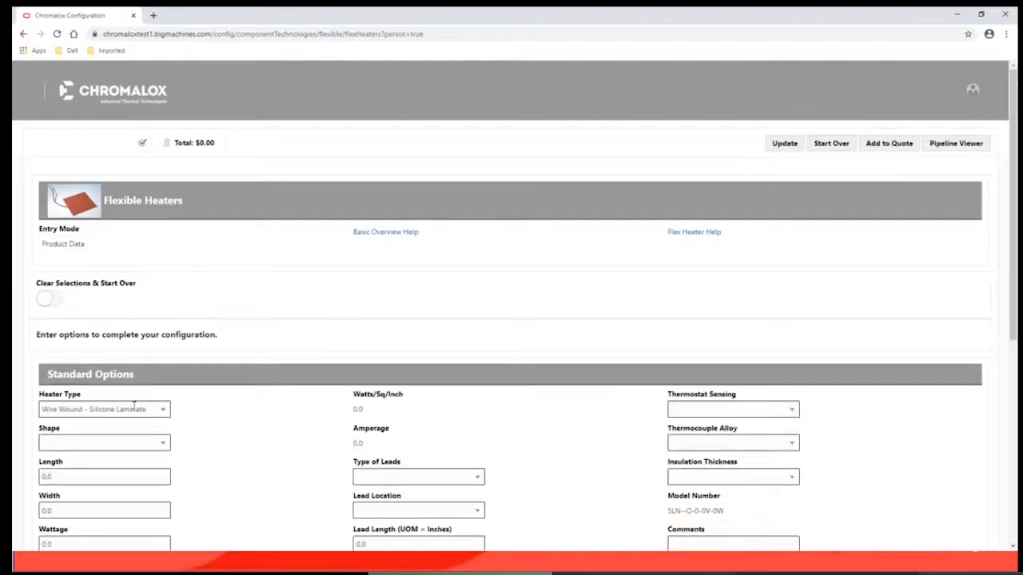
{"action": "left_click", "coordinate": [107, 444]}
{"action": "left_click", "coordinate": [77, 489]}
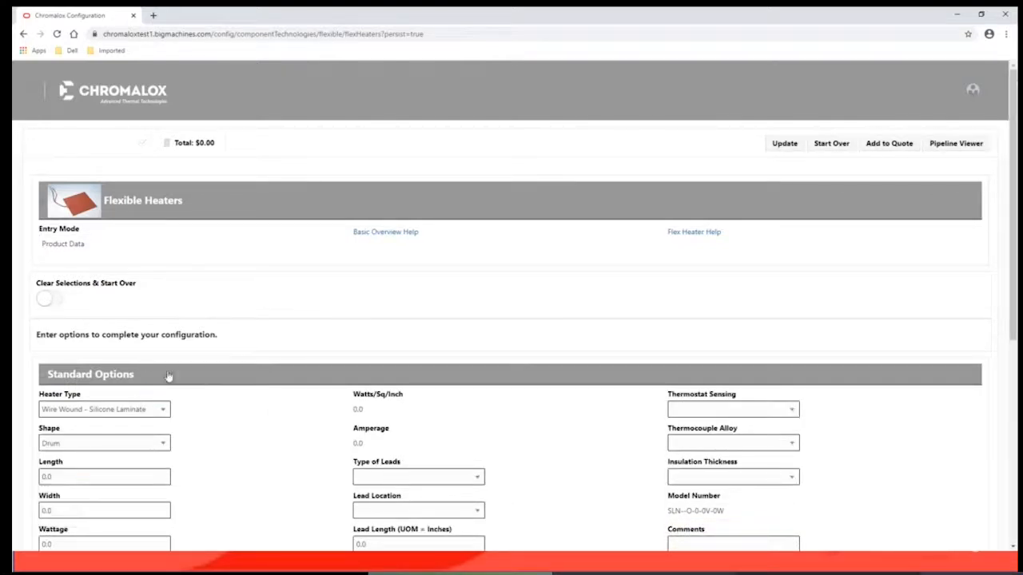
{"action": "scroll", "coordinate": [199, 354], "scroll_direction": "down", "scroll_amount": 2}
{"action": "left_click", "coordinate": [90, 320]}
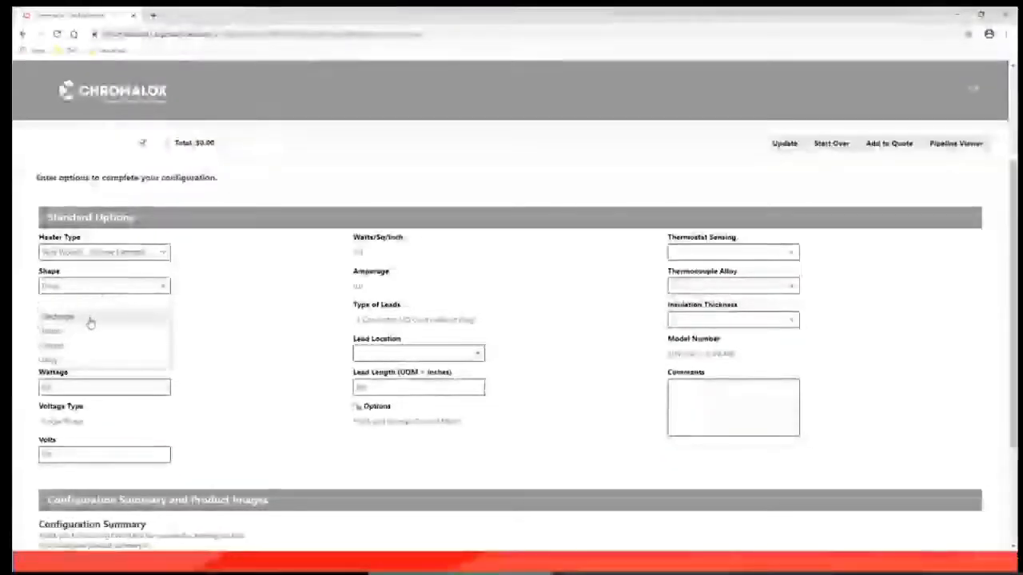
{"action": "left_click", "coordinate": [90, 318]}
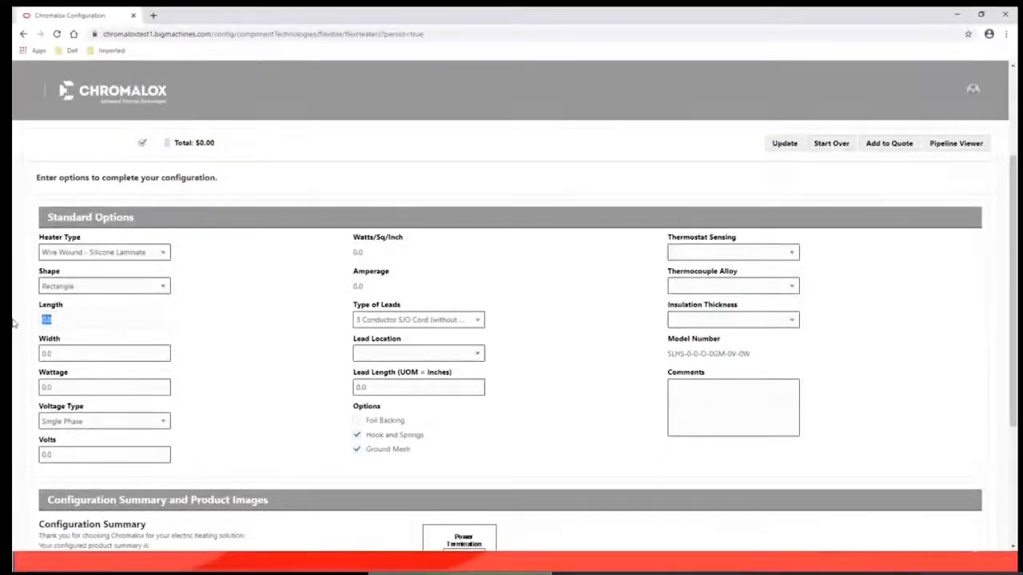
Set the flexible heater's length to 12.0 and its width to 4.0
{"action": "type", "text": "12.0"}
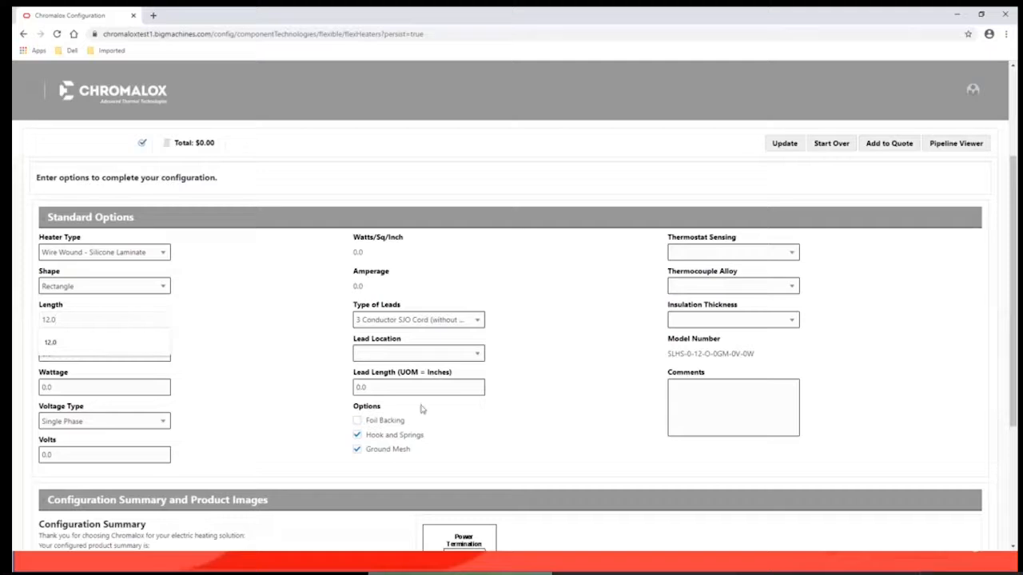
{"action": "left_click", "coordinate": [107, 353]}
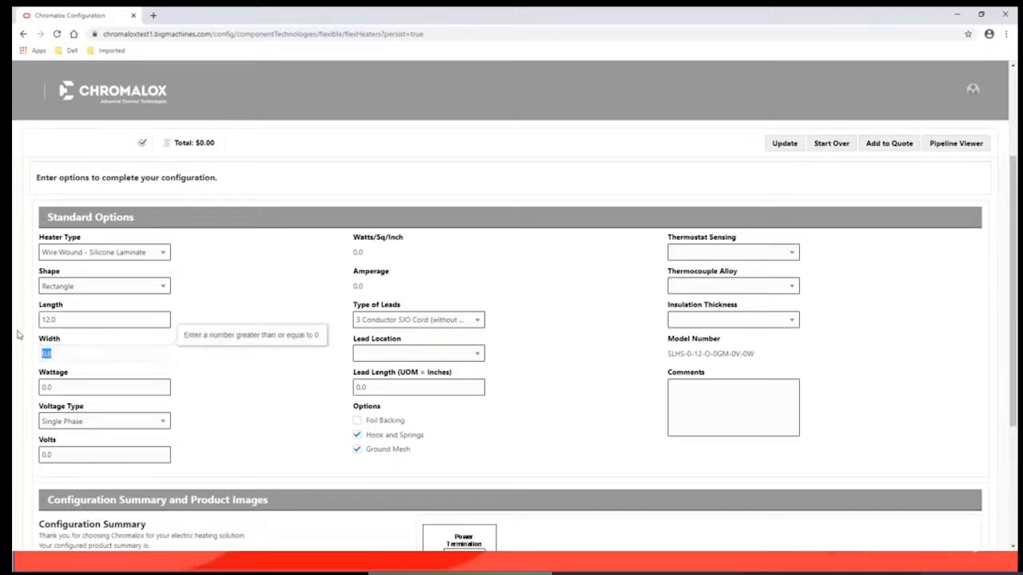
{"action": "type", "text": "4.0"}
{"action": "key", "text": "Tab"}
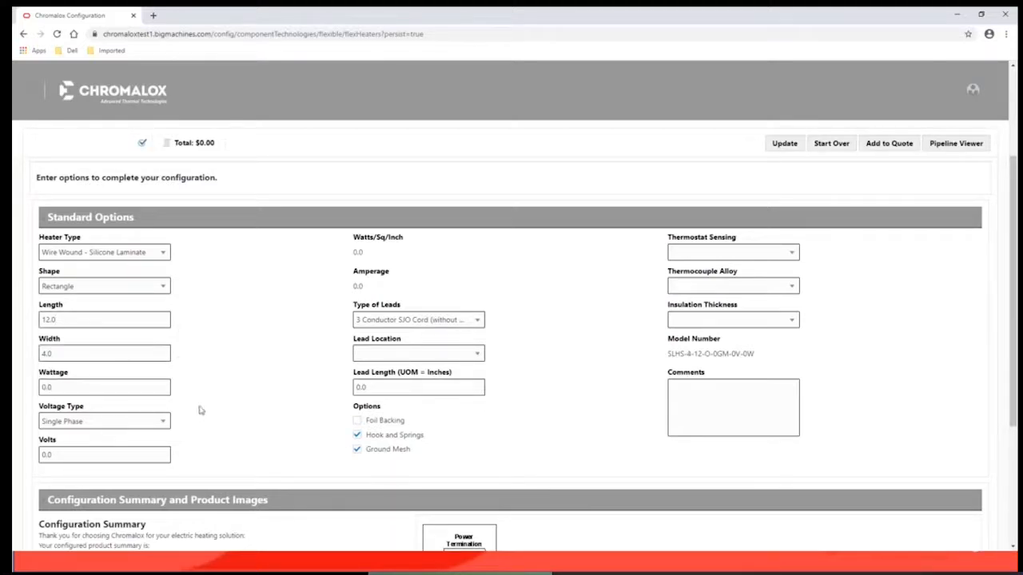
Set the heater's wattage to 50.0 and its voltage to 120.0 volts
{"action": "left_click", "coordinate": [100, 386]}
{"action": "type", "text": "50.0"}
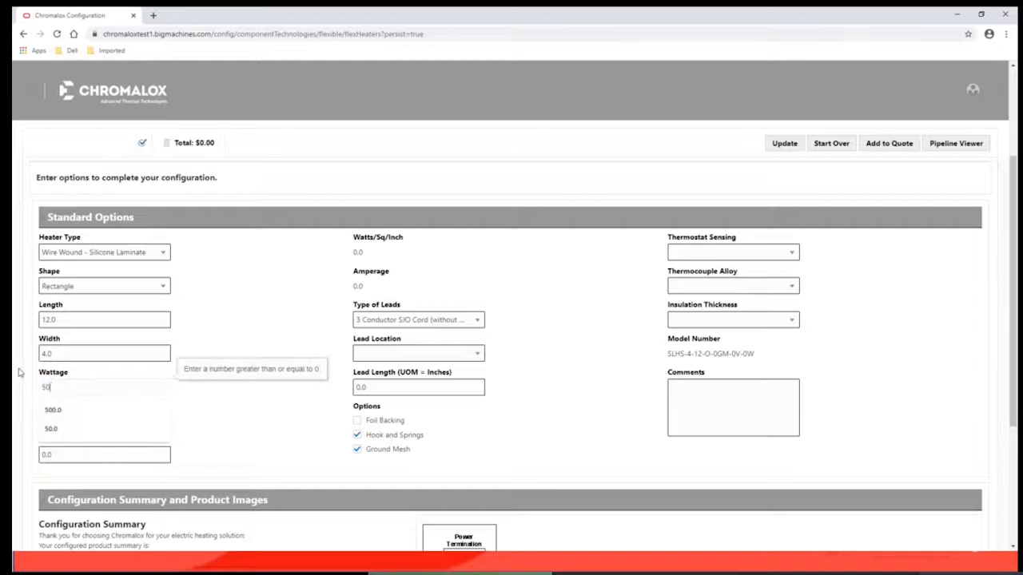
{"action": "left_click", "coordinate": [200, 436]}
{"action": "left_click", "coordinate": [60, 455]}
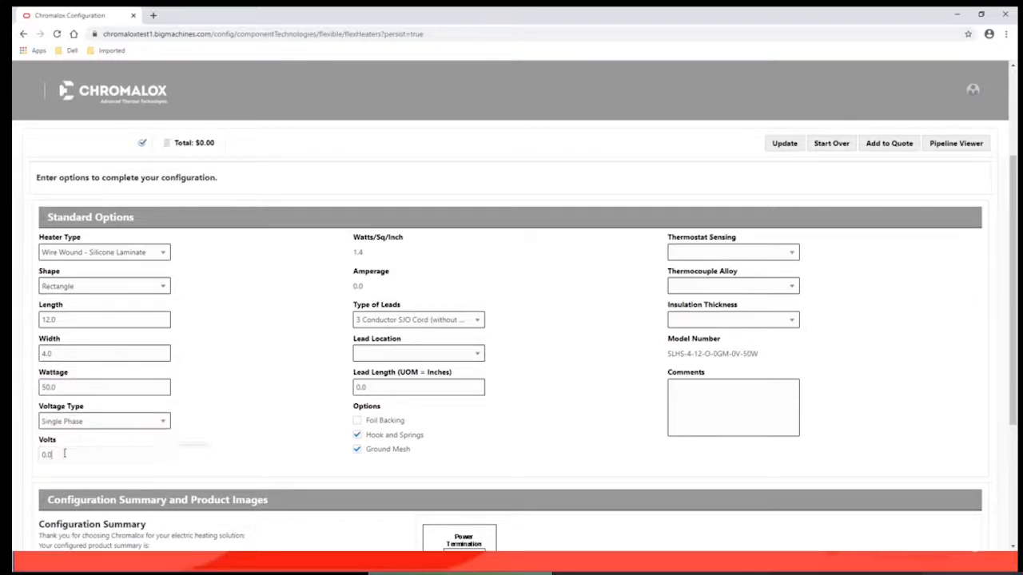
{"action": "type", "text": "120.0"}
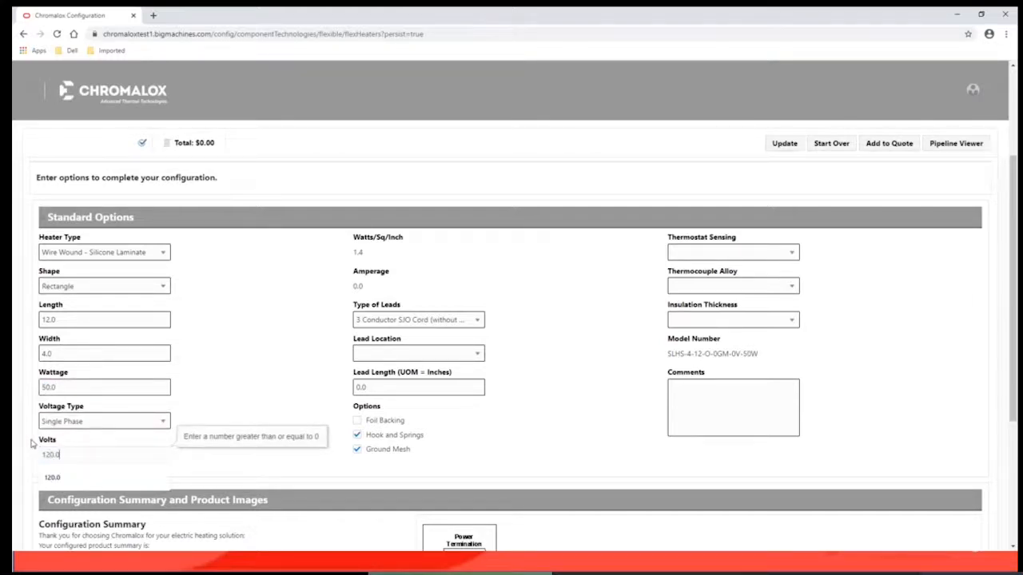
Choose Teflon as the type of leads and Center of Width as the lead location
{"action": "left_click", "coordinate": [446, 319]}
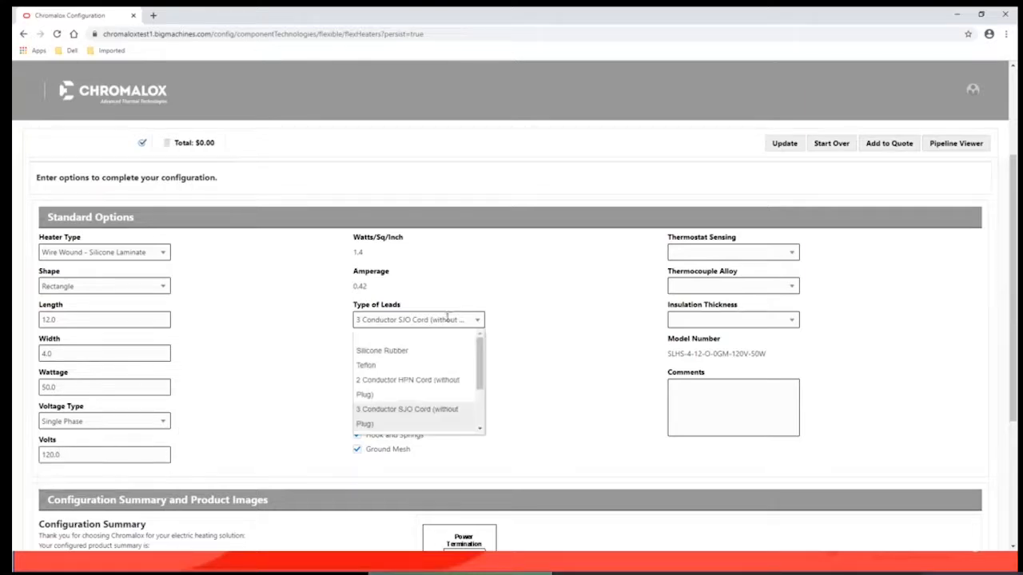
{"action": "left_click", "coordinate": [387, 367]}
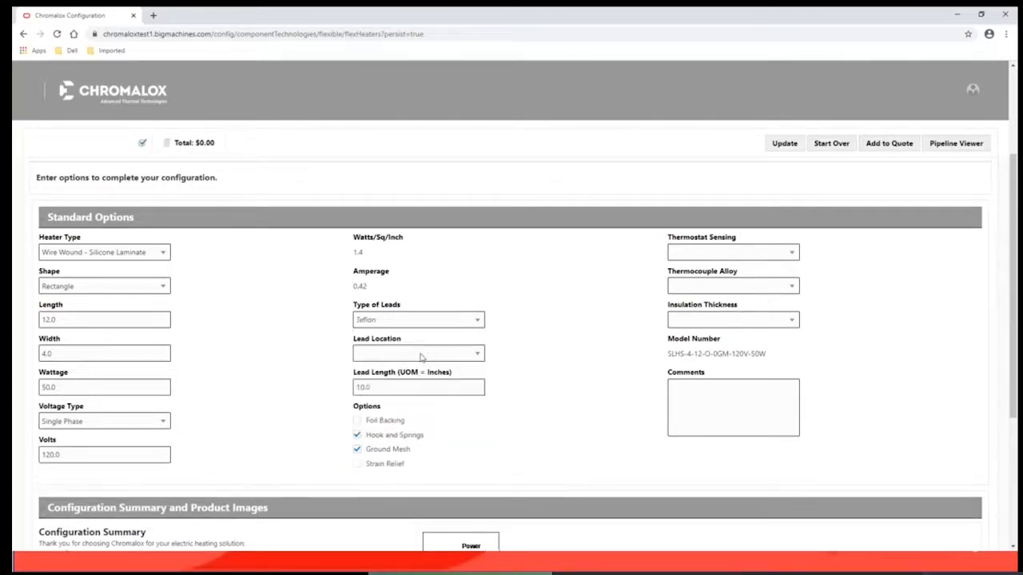
{"action": "left_click", "coordinate": [422, 354]}
{"action": "left_click", "coordinate": [393, 378]}
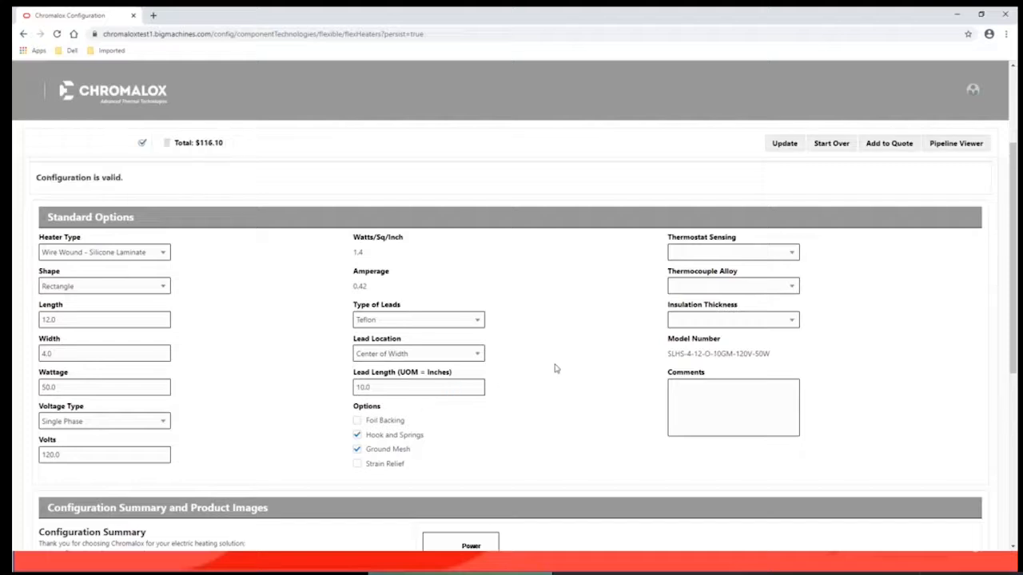
Set the thermostat sensing to Process Over Heated Area and the thermostat to 40-55F (Fixed)
{"action": "left_click", "coordinate": [704, 254]}
{"action": "left_click", "coordinate": [692, 284]}
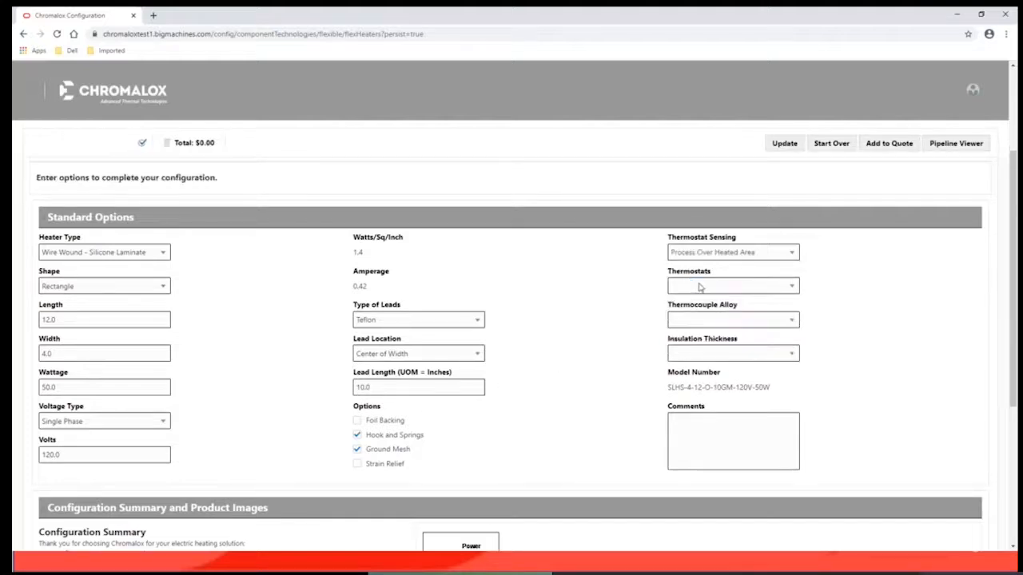
{"action": "left_click", "coordinate": [698, 286]}
{"action": "left_click", "coordinate": [695, 317]}
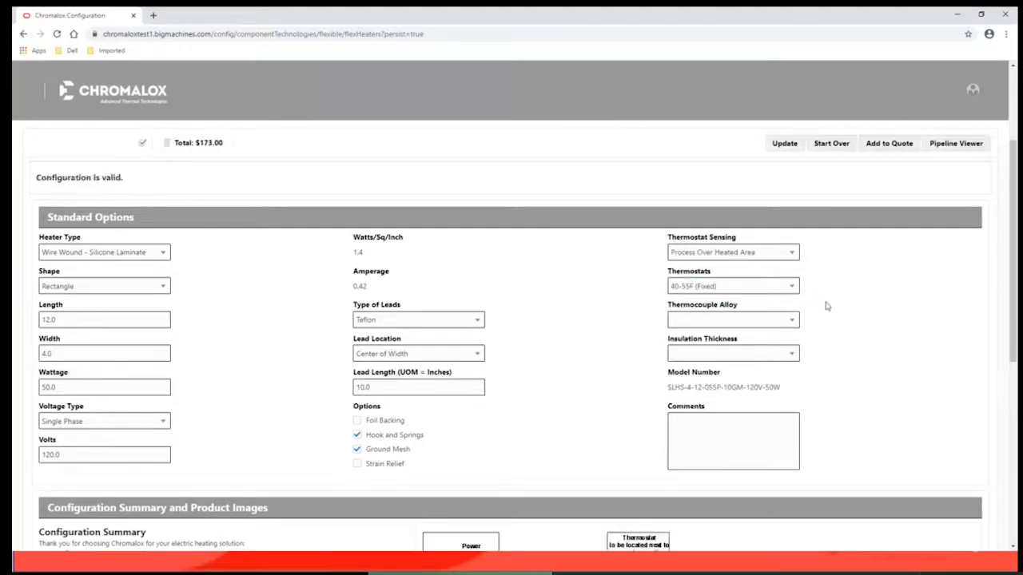
Configure a Type J, Iron Constantan thermocouple in the Heated location with a thermocouple lead length of 12
{"action": "left_click", "coordinate": [745, 270]}
{"action": "left_click", "coordinate": [721, 293]}
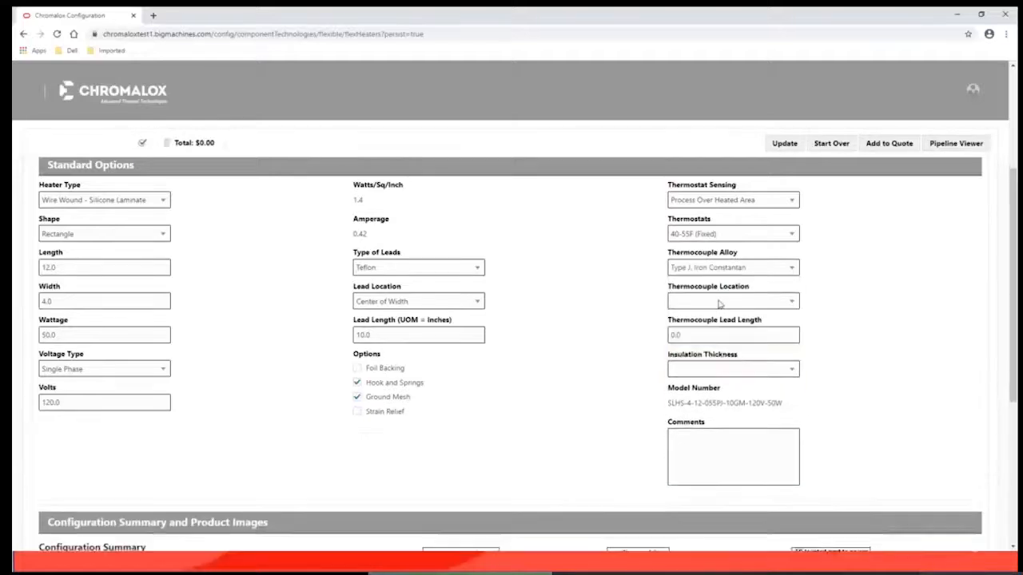
{"action": "left_click", "coordinate": [717, 301]}
{"action": "left_click", "coordinate": [710, 327]}
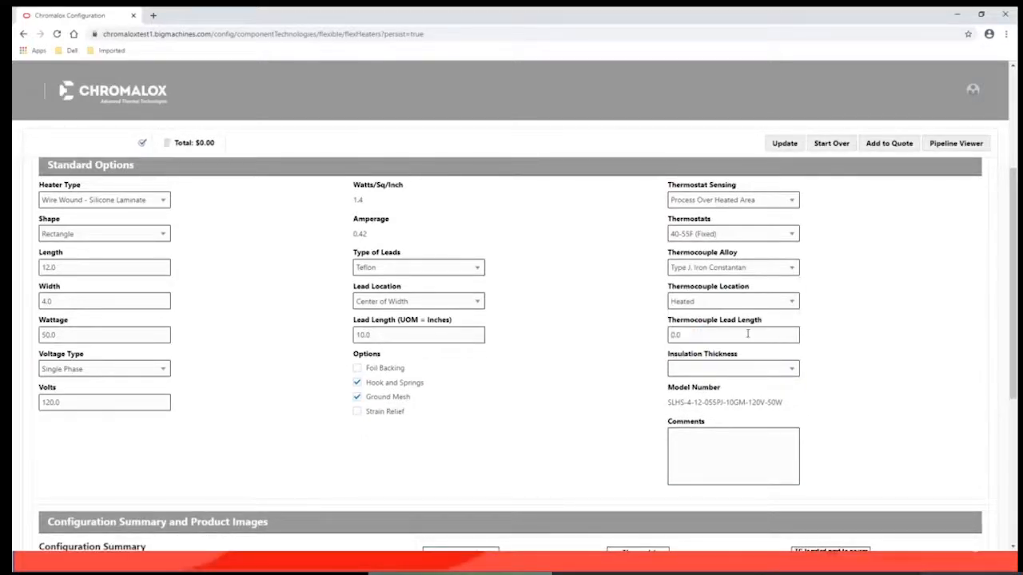
{"action": "left_click_drag", "start_coordinate": [736, 336], "coordinate": [583, 334]}
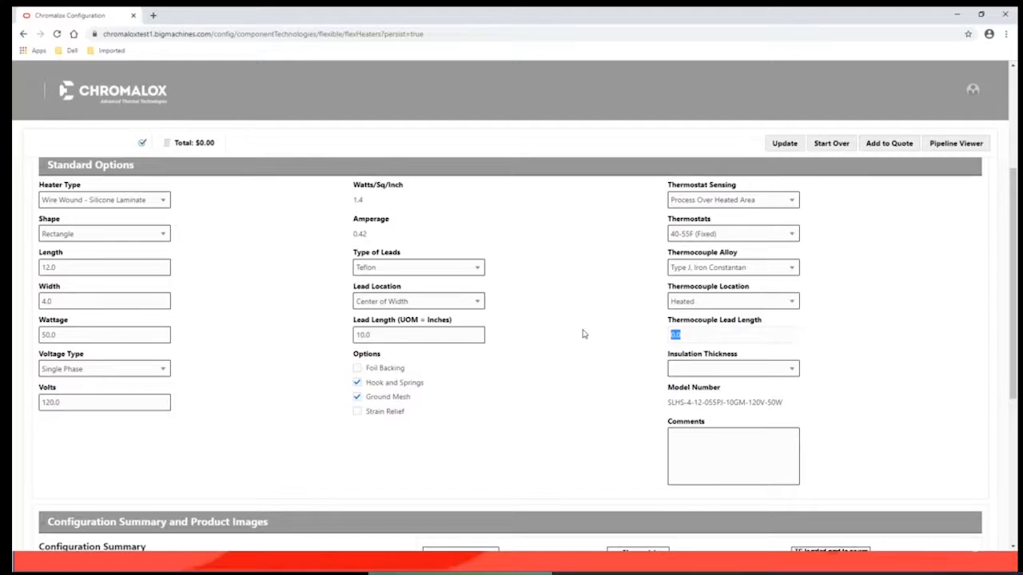
{"action": "type", "text": "12"}
{"action": "key", "text": "Tab"}
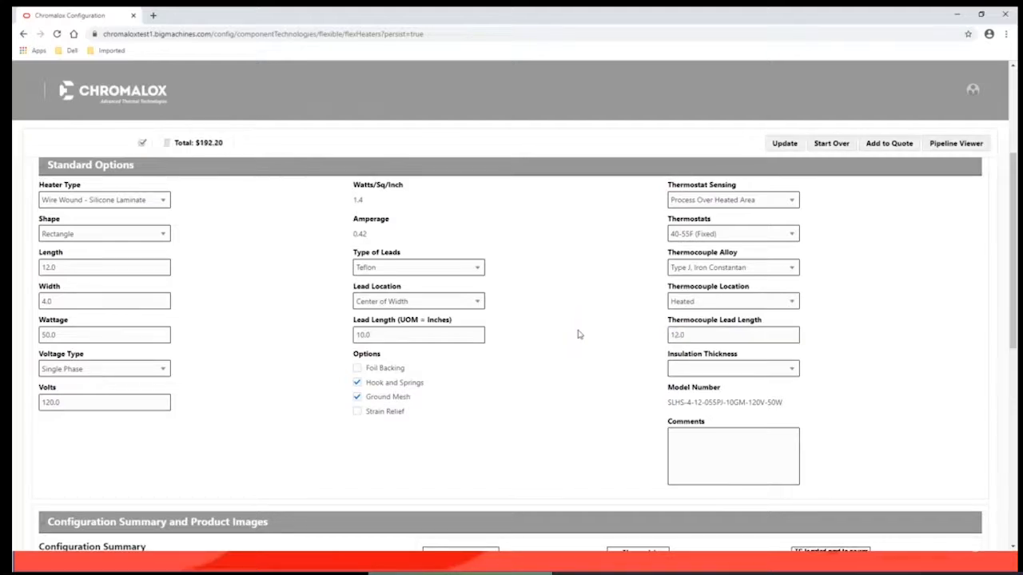
Review the flexible heater's configuration summary and product images
{"action": "scroll", "coordinate": [577, 333], "scroll_direction": "down", "scroll_amount": 1}
{"action": "scroll", "coordinate": [460, 359], "scroll_direction": "down", "scroll_amount": 5}
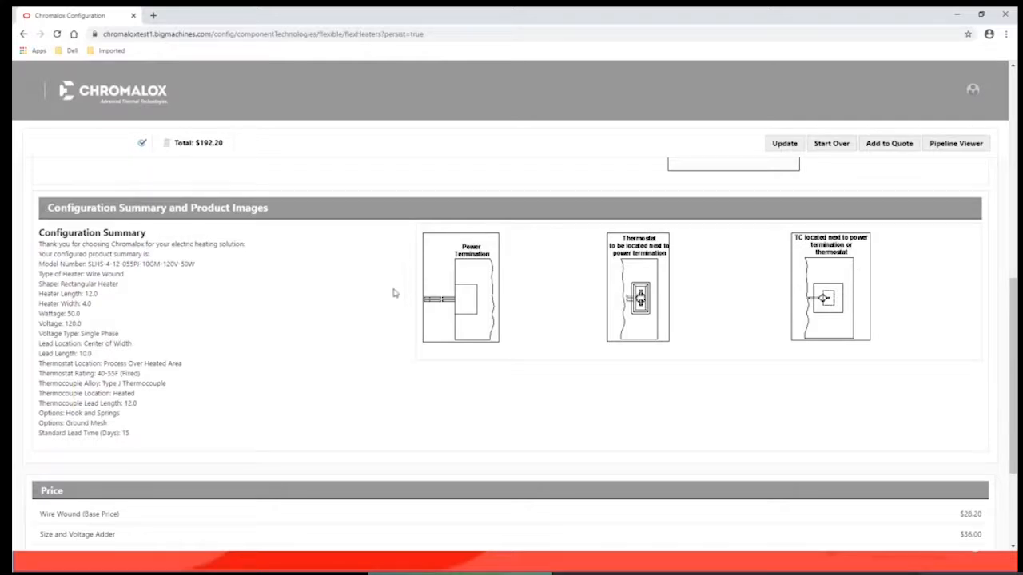
Review the flexible heater's price breakdown, mark the design as approved and save it
{"action": "scroll", "coordinate": [381, 314], "scroll_direction": "down", "scroll_amount": 3}
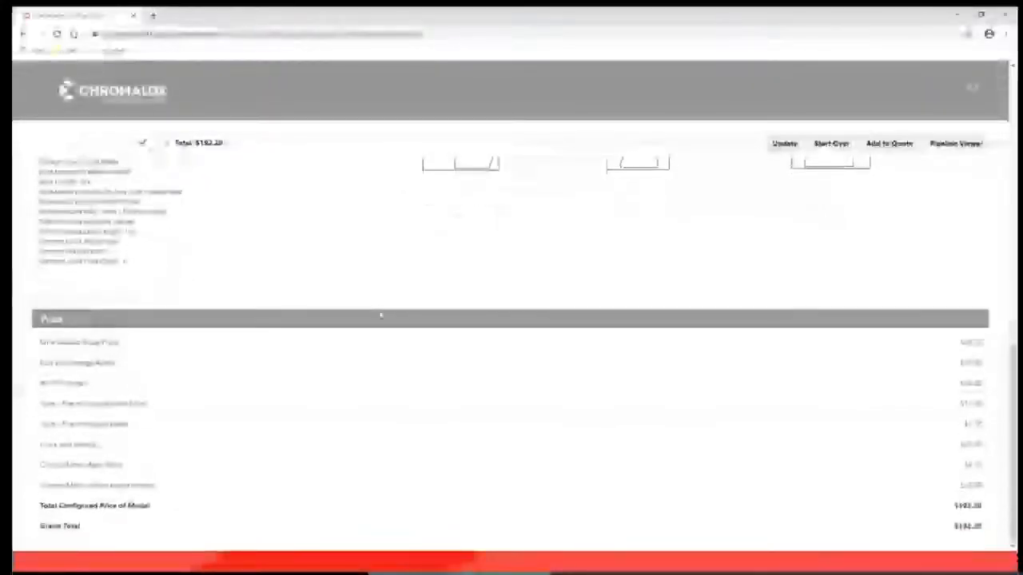
{"action": "scroll", "coordinate": [673, 296], "scroll_direction": "up", "scroll_amount": 10}
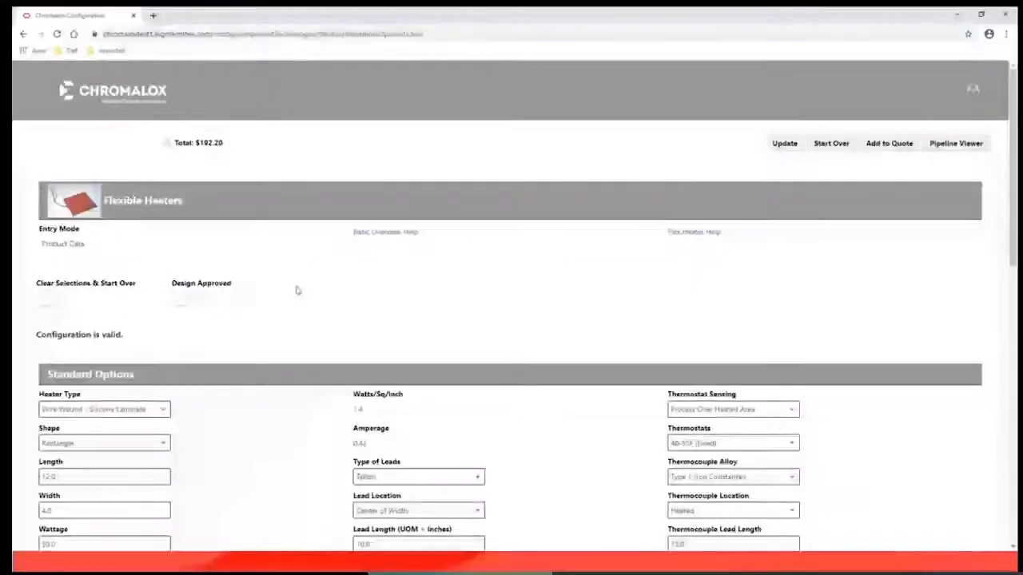
{"action": "left_click", "coordinate": [187, 298]}
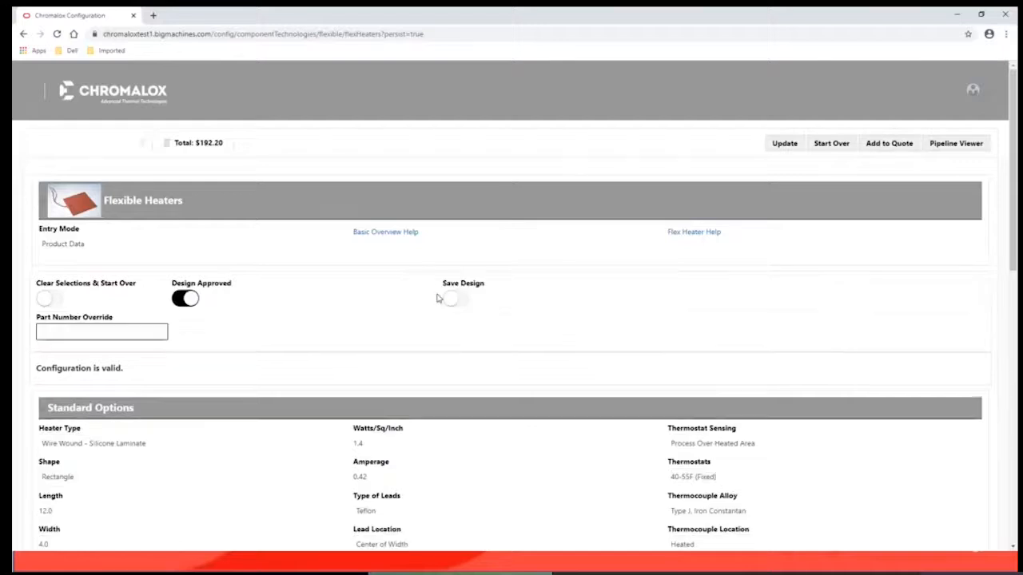
{"action": "left_click", "coordinate": [448, 300]}
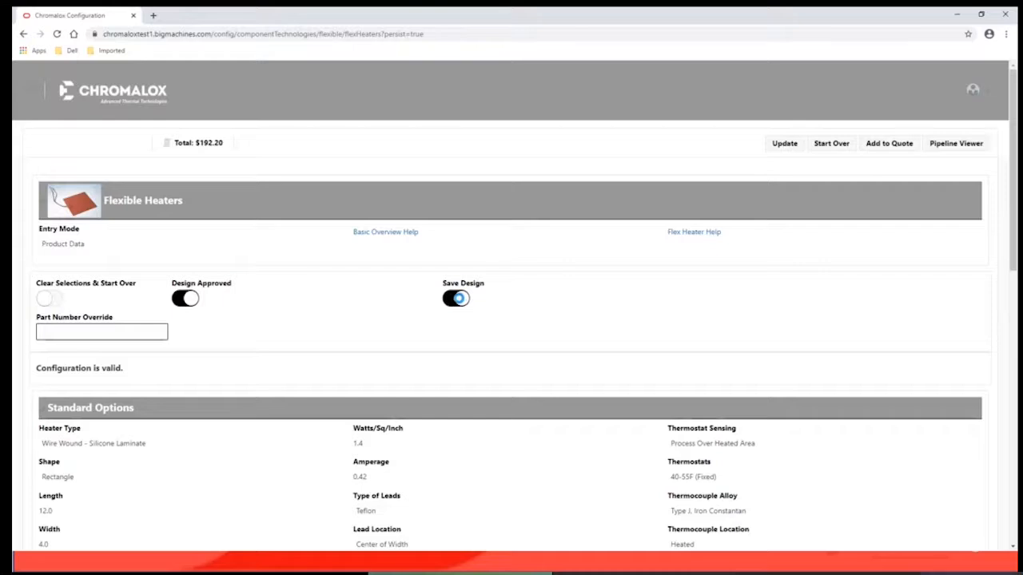
{"action": "key", "text": "space"}
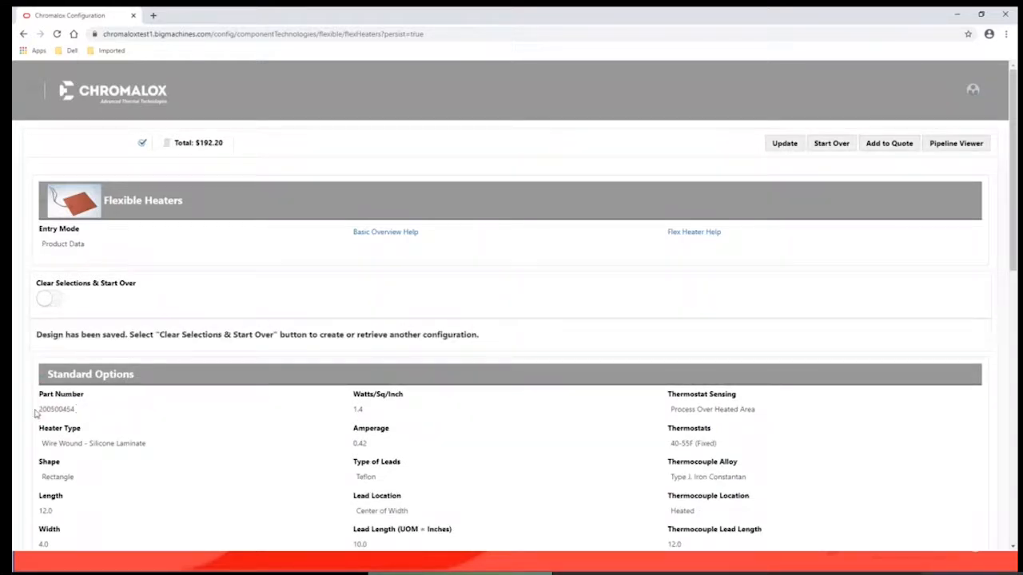
Copy the saved flexible heater's part number from the standard options
{"action": "left_click_drag", "start_coordinate": [39, 413], "coordinate": [39, 413]}
{"action": "left_click", "coordinate": [84, 410]}
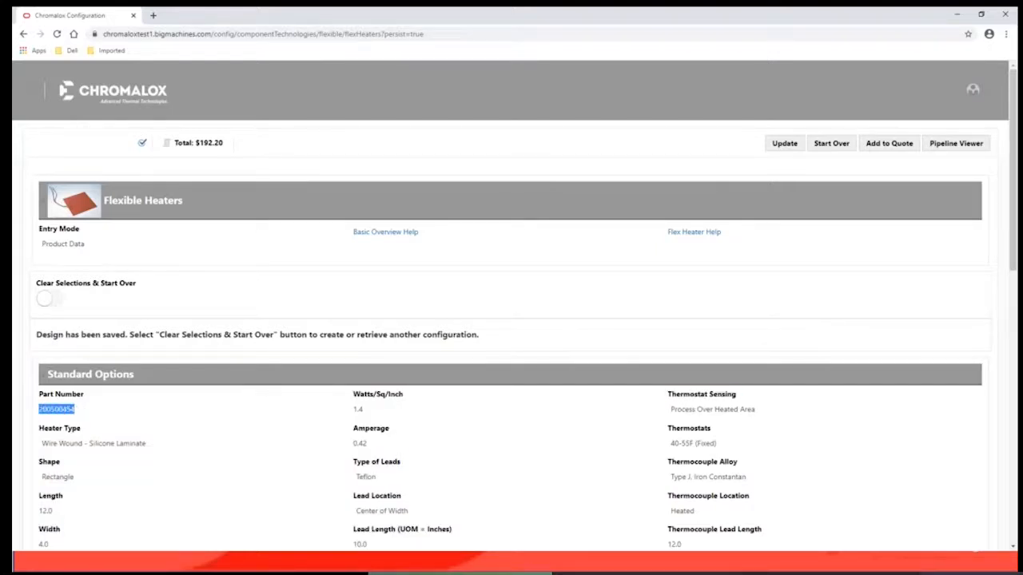
{"action": "right_click", "coordinate": [48, 410]}
{"action": "left_click", "coordinate": [68, 417]}
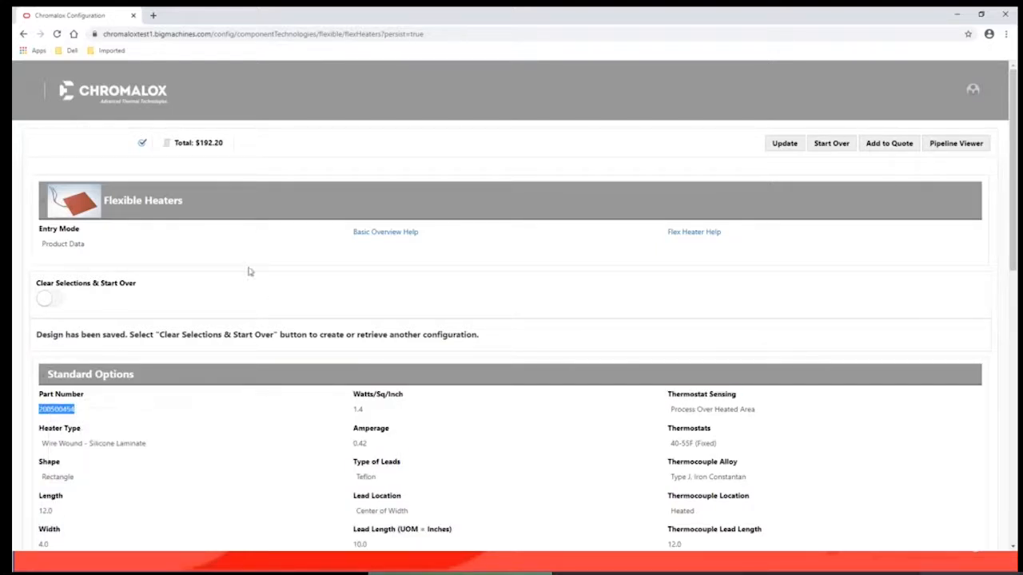
Clear the selections to start over and set the entry mode to Part Number
{"action": "left_click", "coordinate": [54, 300]}
{"action": "left_click", "coordinate": [144, 244]}
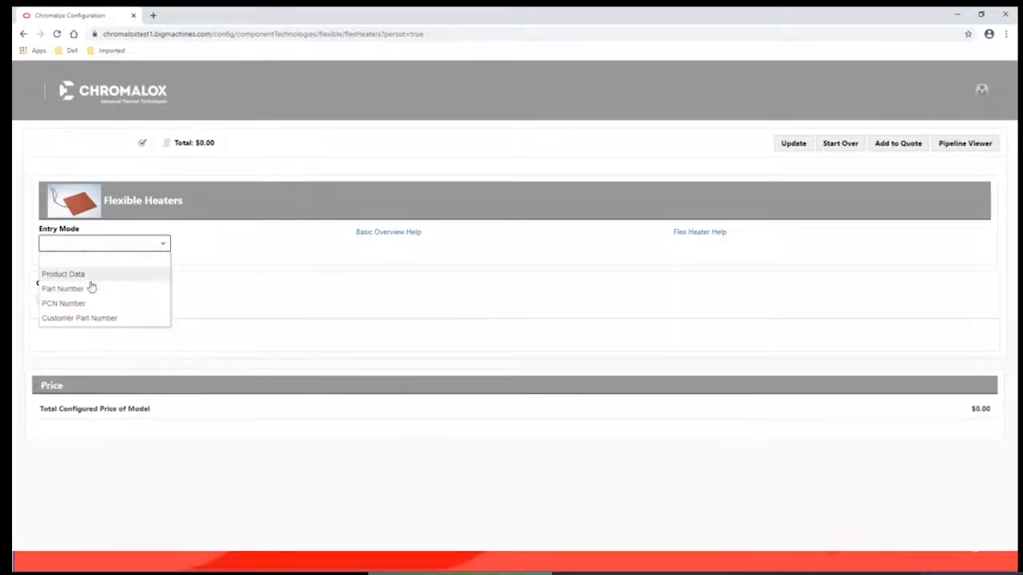
{"action": "left_click", "coordinate": [90, 288]}
Paste part number 200500454 and look up the saved flexible heater design
{"action": "left_click", "coordinate": [80, 279]}
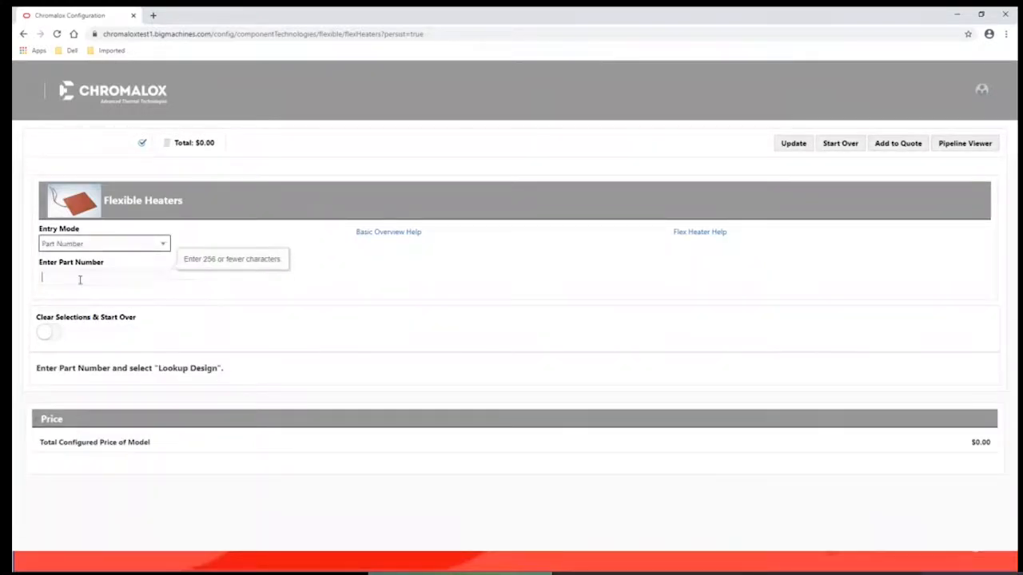
{"action": "right_click", "coordinate": [80, 279]}
{"action": "left_click", "coordinate": [97, 354]}
{"action": "left_click", "coordinate": [228, 326]}
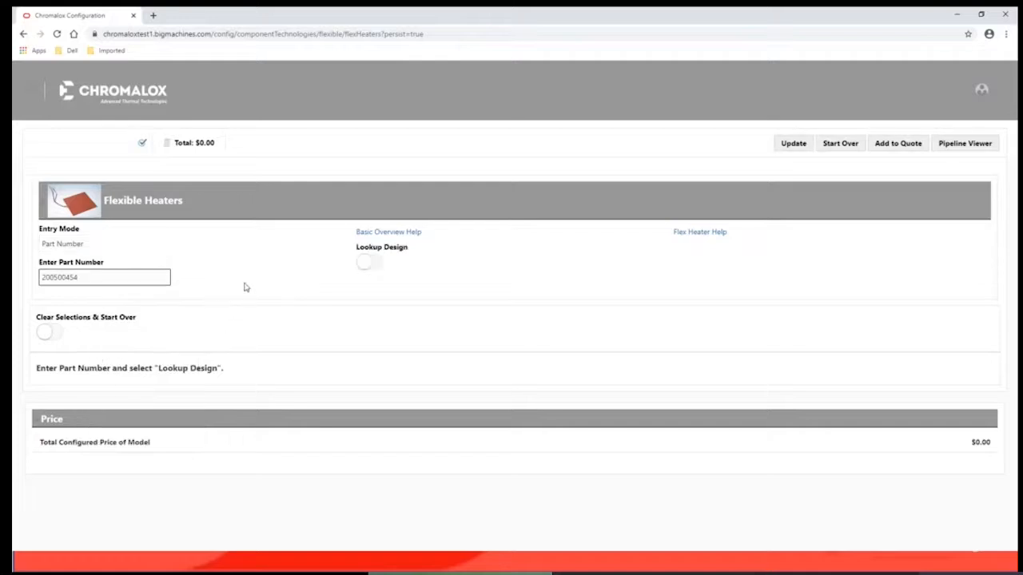
{"action": "left_click", "coordinate": [372, 264]}
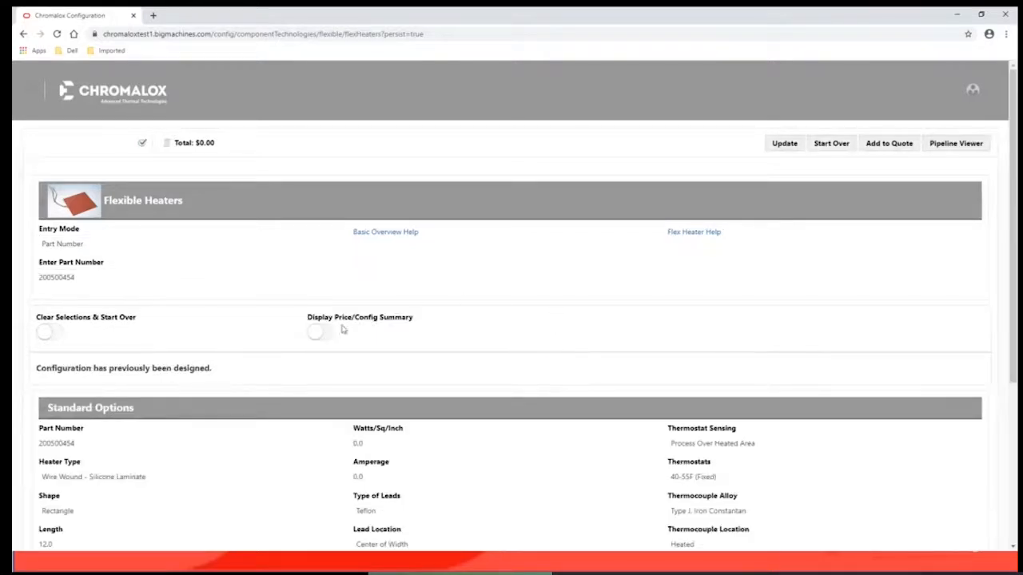
Display the price and configuration summary of the retrieved heater and review its options, product images and pricing
{"action": "left_click", "coordinate": [320, 331]}
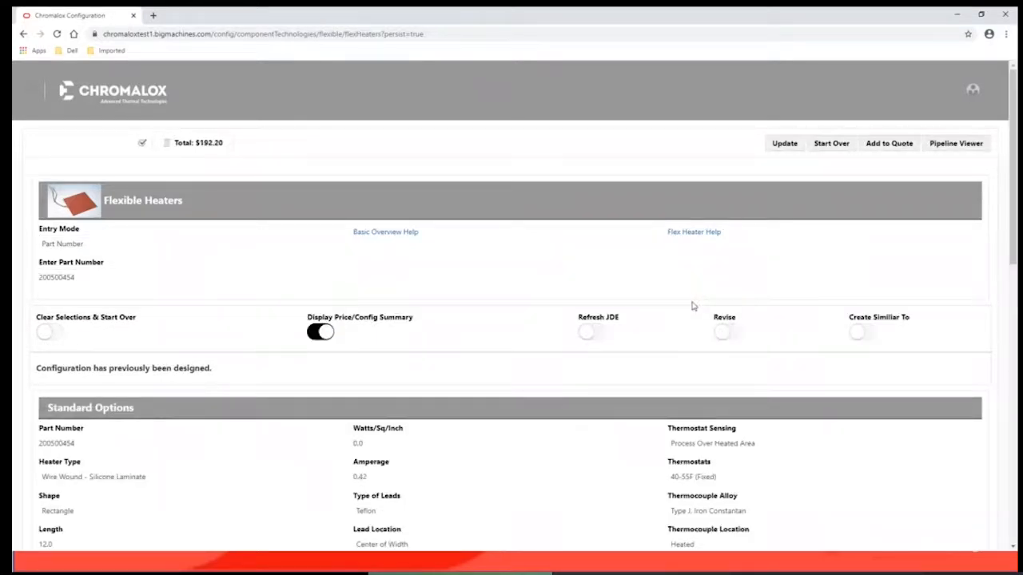
{"action": "scroll", "coordinate": [693, 306], "scroll_direction": "down", "scroll_amount": 3}
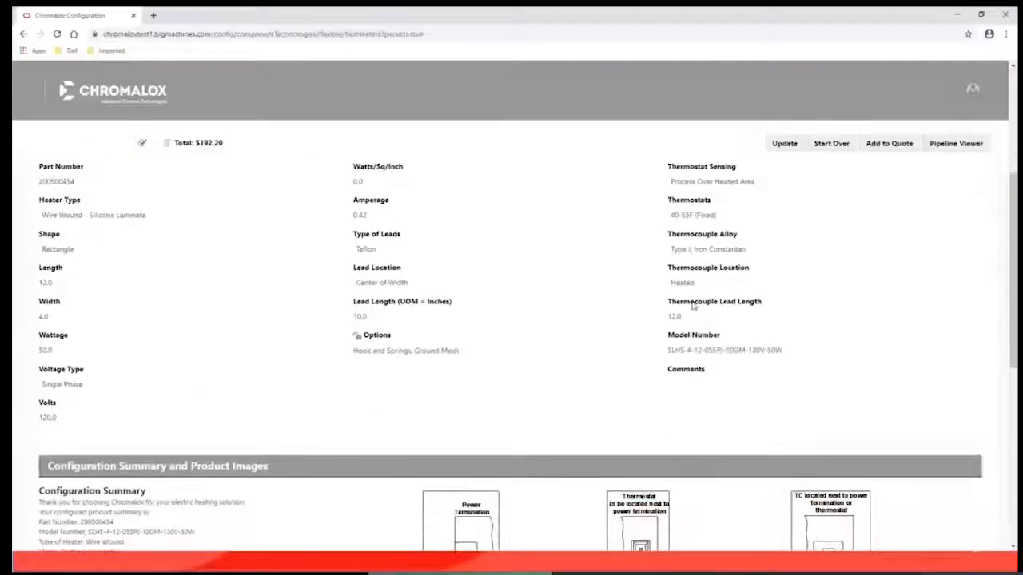
{"action": "scroll", "coordinate": [692, 306], "scroll_direction": "down", "scroll_amount": 3}
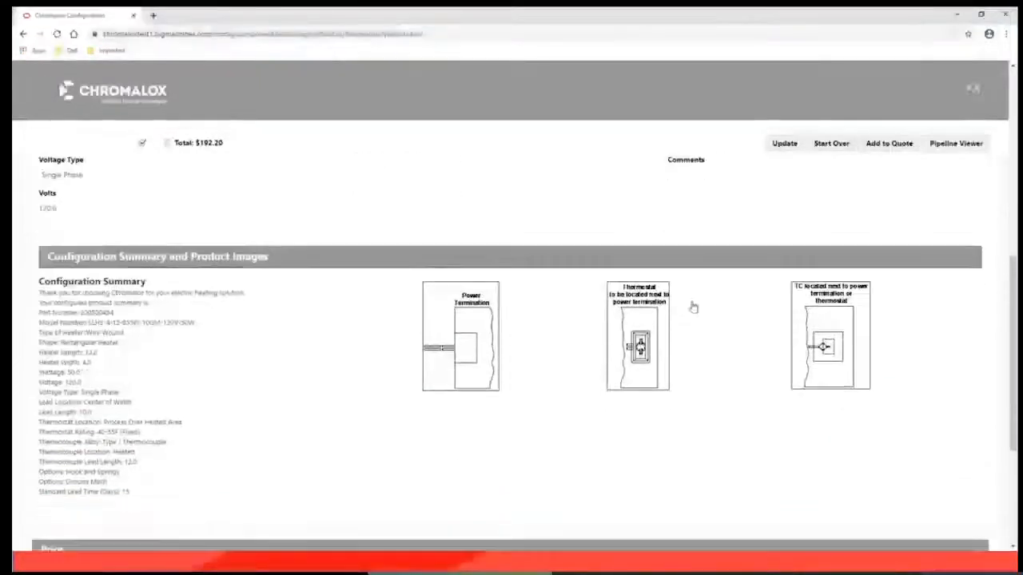
{"action": "scroll", "coordinate": [692, 306], "scroll_direction": "down", "scroll_amount": 2}
{"action": "scroll", "coordinate": [693, 306], "scroll_direction": "up", "scroll_amount": 4}
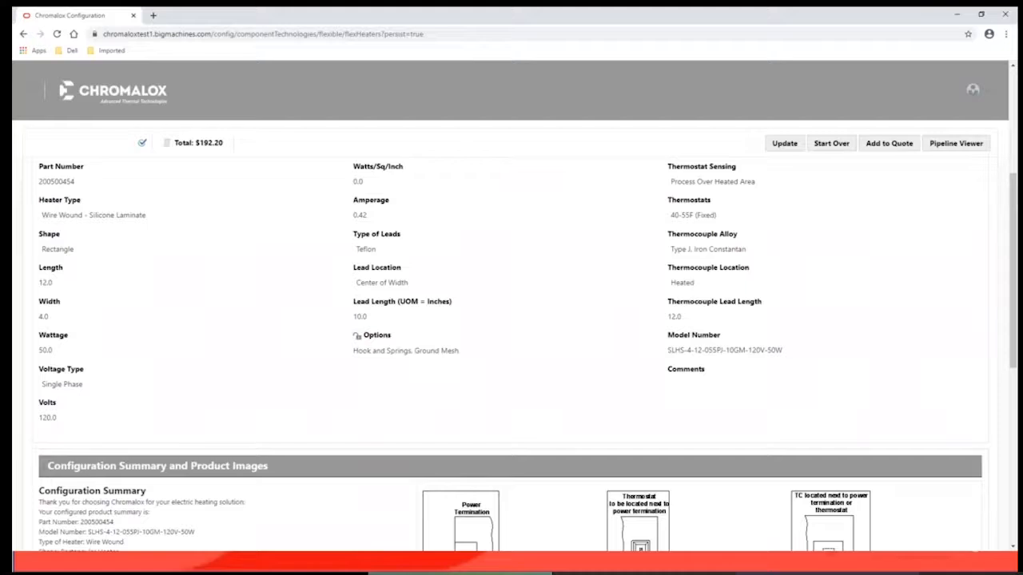
{"action": "scroll", "coordinate": [639, 296], "scroll_direction": "up", "scroll_amount": 3}
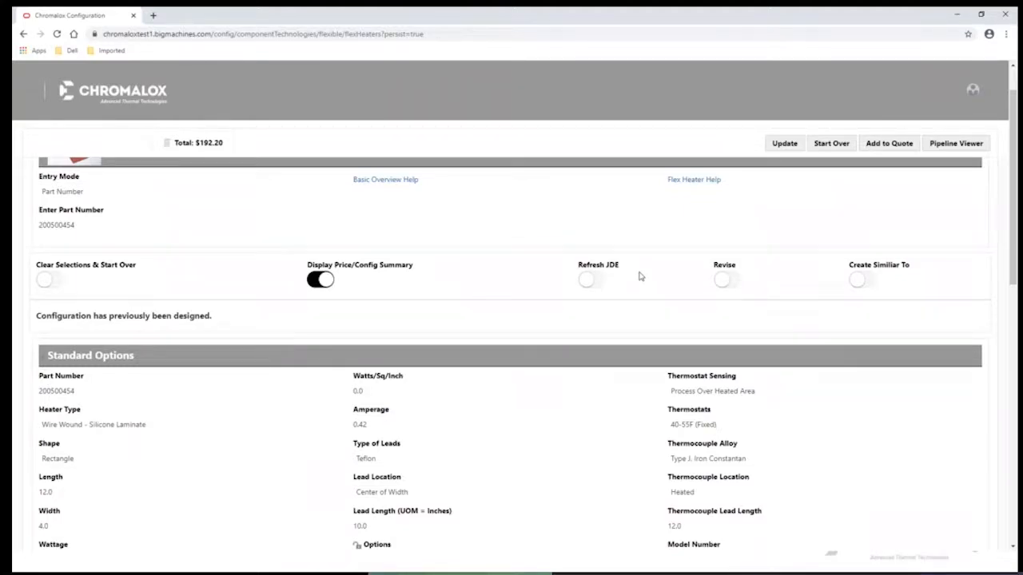
Start over from the flexible heater and open the IntelliTRACE configurator among the Heat Trace Controls
{"action": "left_click", "coordinate": [832, 144]}
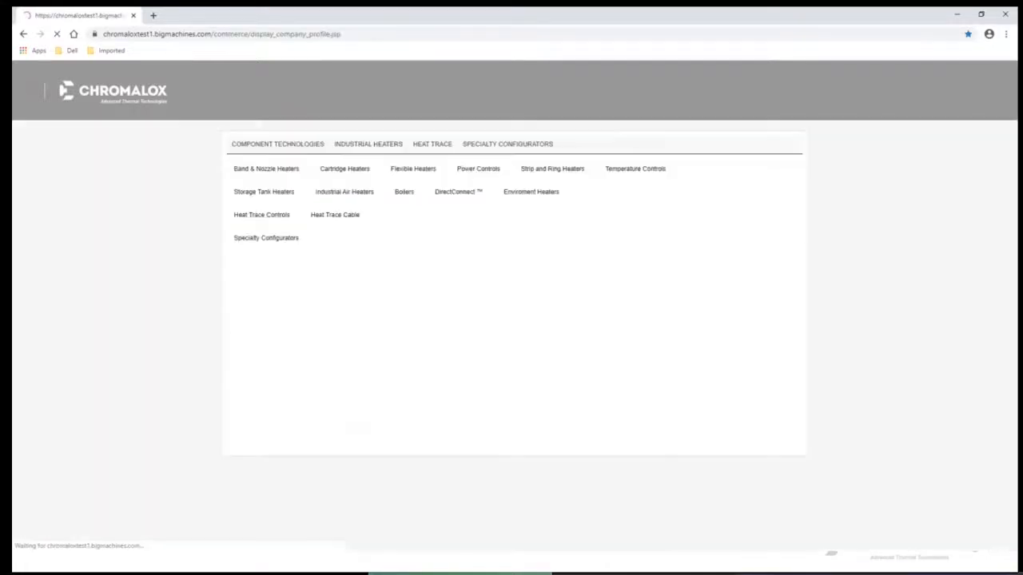
{"action": "left_click", "coordinate": [434, 144]}
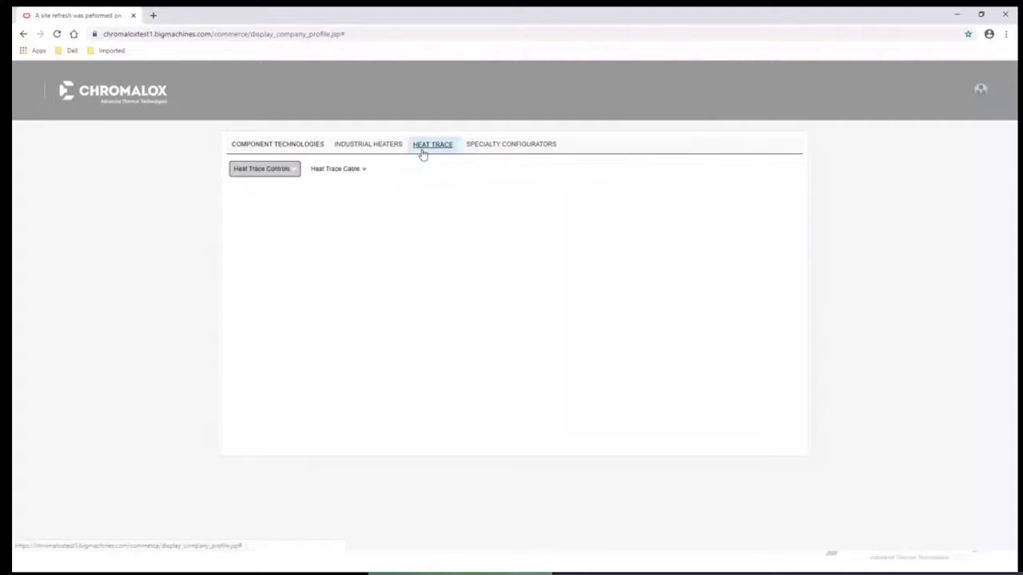
{"action": "left_click", "coordinate": [267, 170]}
{"action": "left_click", "coordinate": [259, 188]}
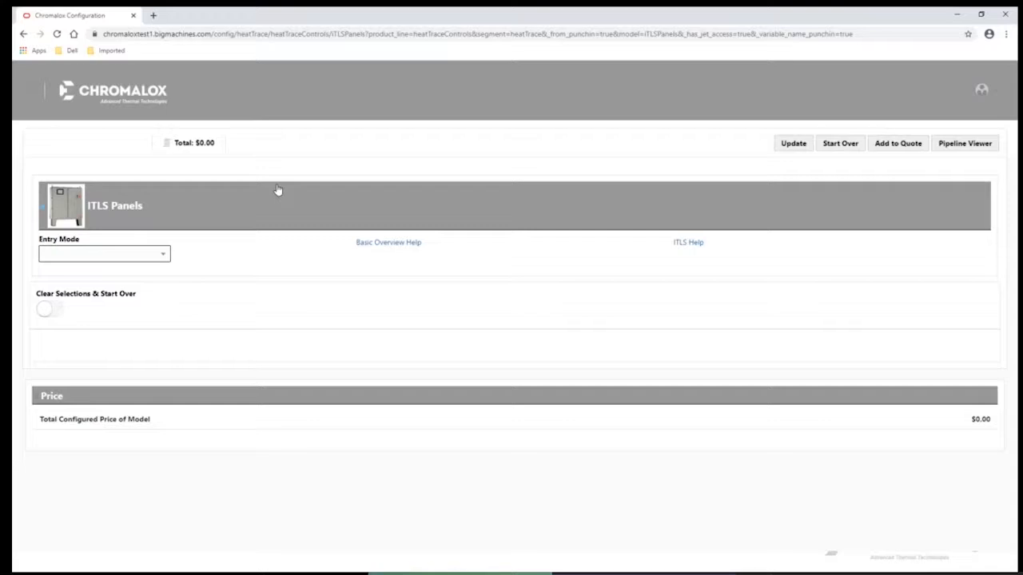
Start over, reopen the IntelliTRACE panel configurator and set its entry mode to Product Data
{"action": "left_click", "coordinate": [837, 138]}
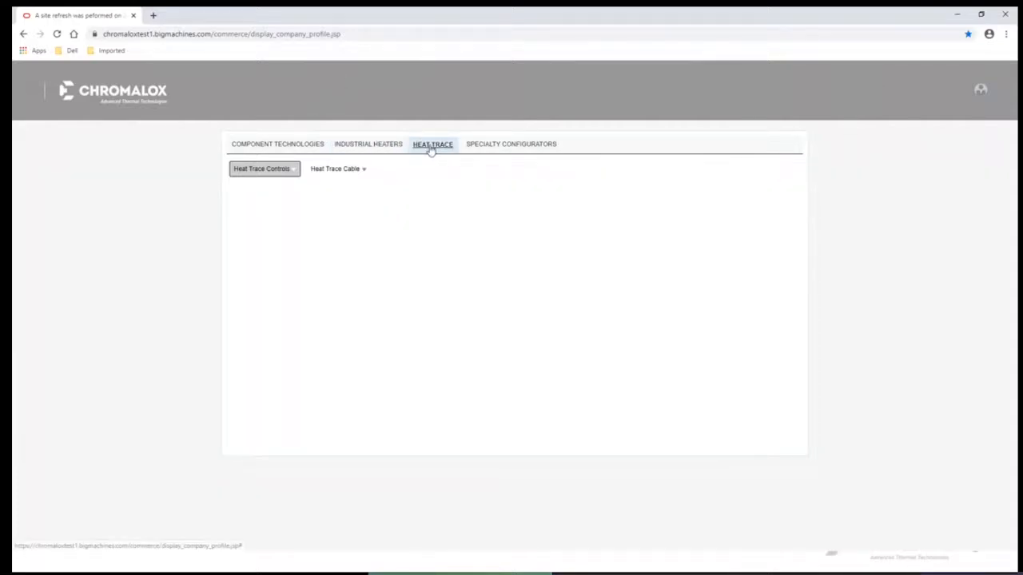
{"action": "mouse_move", "coordinate": [297, 172]}
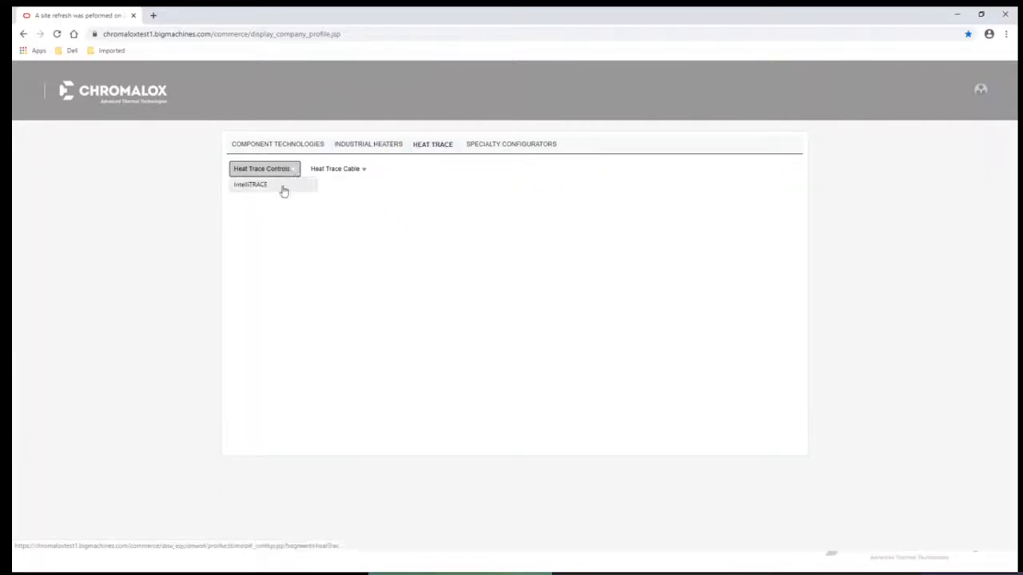
{"action": "left_click", "coordinate": [286, 186]}
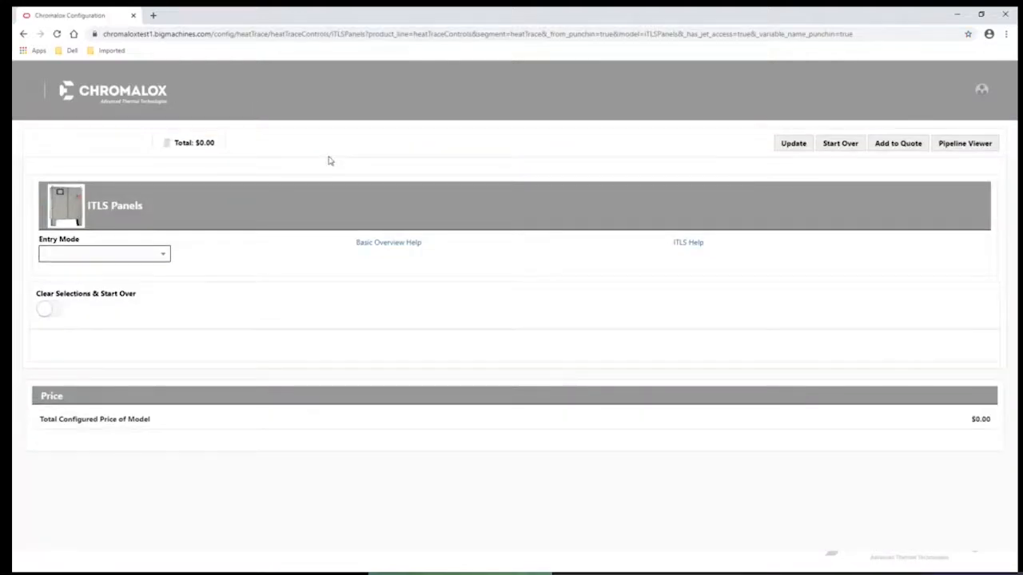
{"action": "left_click", "coordinate": [91, 255]}
{"action": "left_click", "coordinate": [78, 286]}
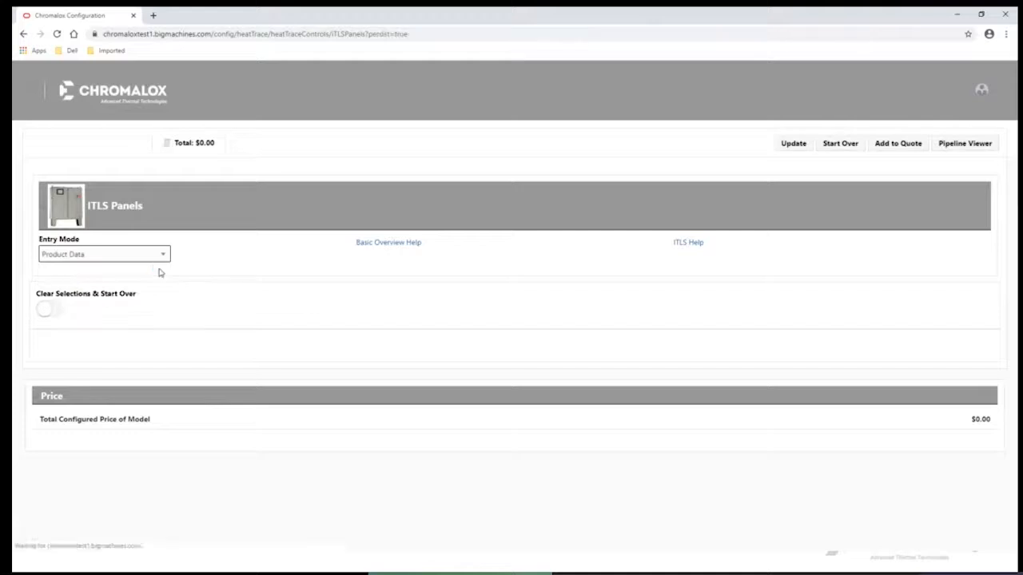
Set the ITLS panel's sensing to Line Sensing and the number of circuits to (12) 12 Circuits
{"action": "scroll", "coordinate": [200, 273], "scroll_direction": "down", "scroll_amount": 4}
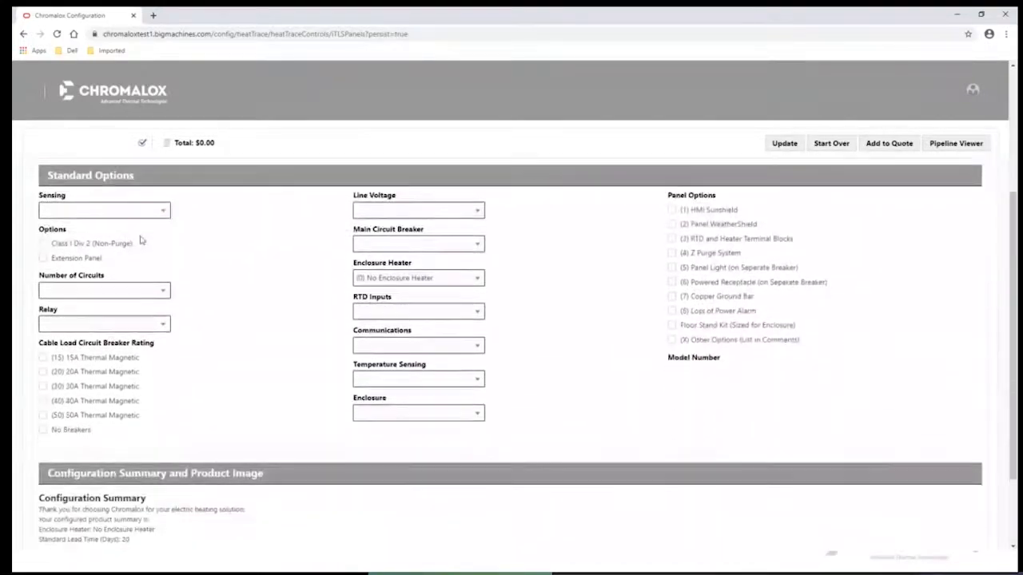
{"action": "scroll", "coordinate": [138, 232], "scroll_direction": "up", "scroll_amount": 2}
{"action": "left_click", "coordinate": [103, 315]}
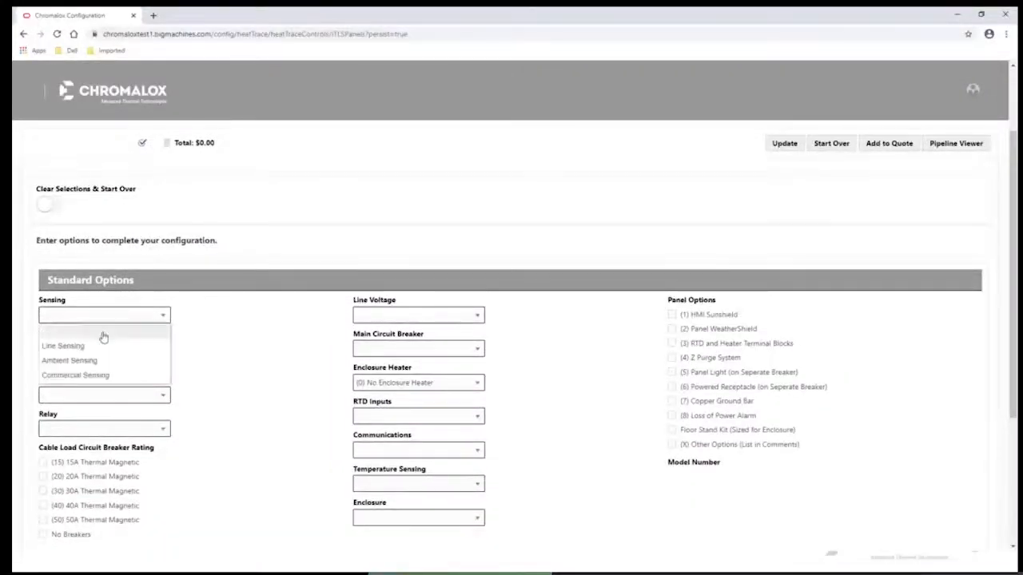
{"action": "left_click", "coordinate": [112, 343]}
{"action": "scroll", "coordinate": [120, 349], "scroll_direction": "down", "scroll_amount": 1}
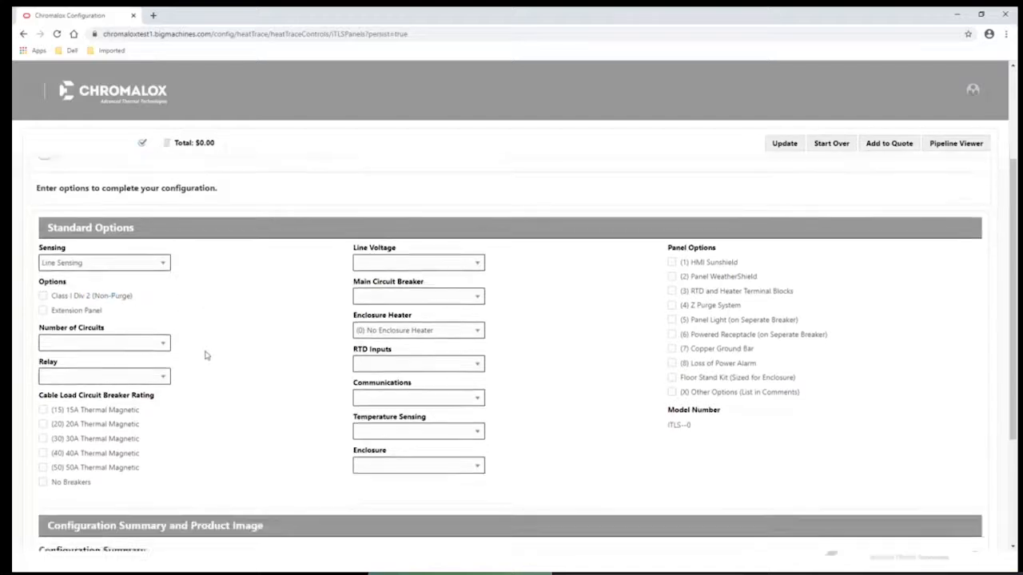
{"action": "left_click", "coordinate": [127, 342]}
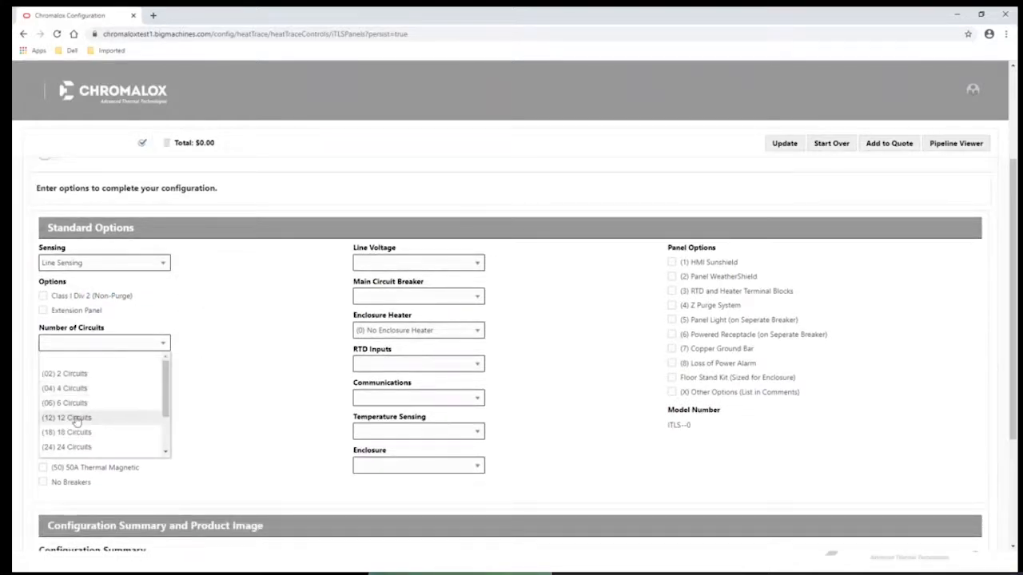
{"action": "left_click", "coordinate": [80, 417]}
Choose (SSR) Solid State Relay as the relay and (20) 20A Thermal Magnetic as the cable load circuit breaker rating
{"action": "left_click", "coordinate": [91, 412]}
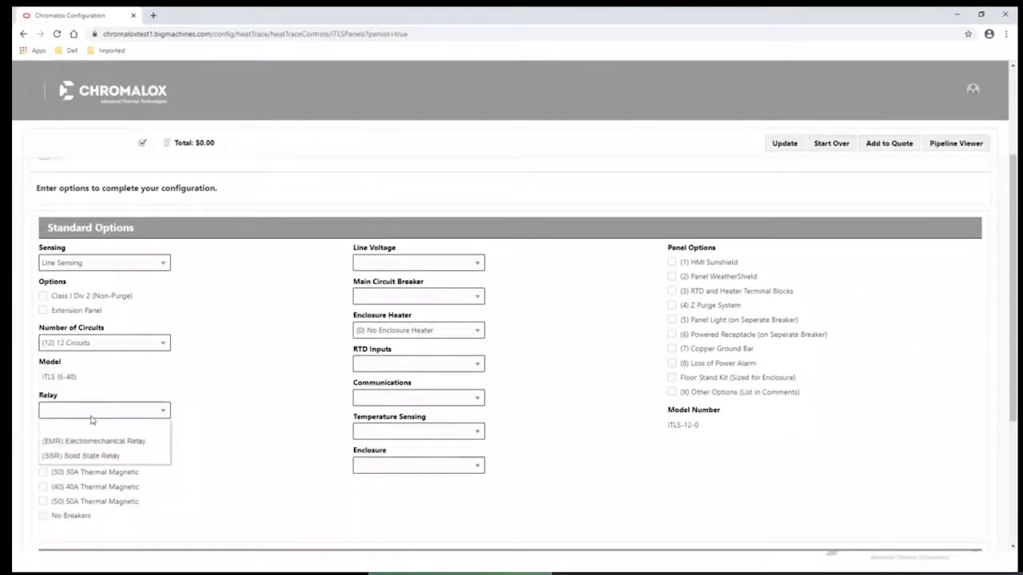
{"action": "left_click", "coordinate": [88, 456]}
{"action": "scroll", "coordinate": [212, 404], "scroll_direction": "down", "scroll_amount": 1}
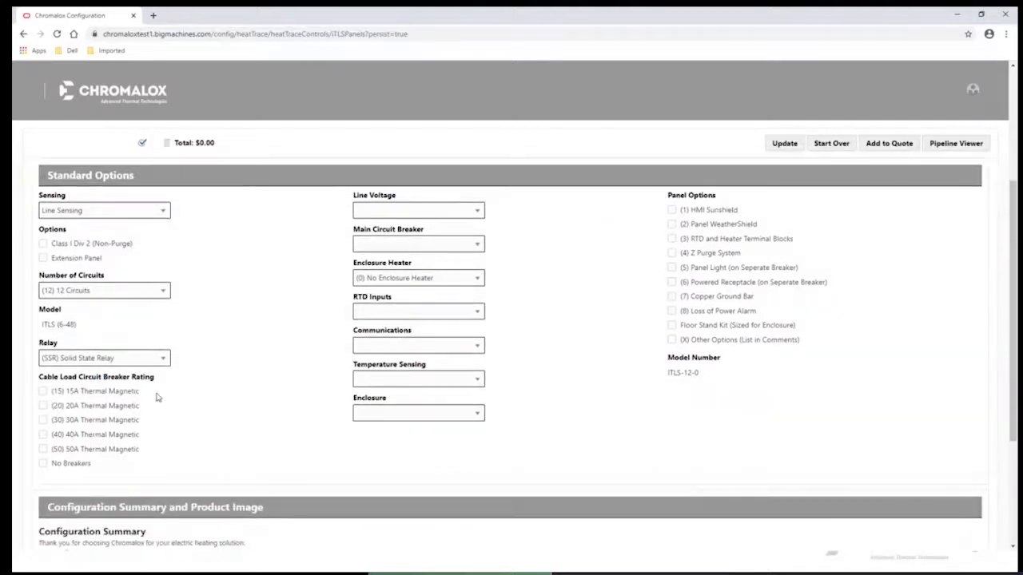
{"action": "left_click", "coordinate": [43, 406]}
Allocate 12 circuits to 20A 120V-1P in the circuit distribution and loading
{"action": "scroll", "coordinate": [169, 413], "scroll_direction": "down", "scroll_amount": 1}
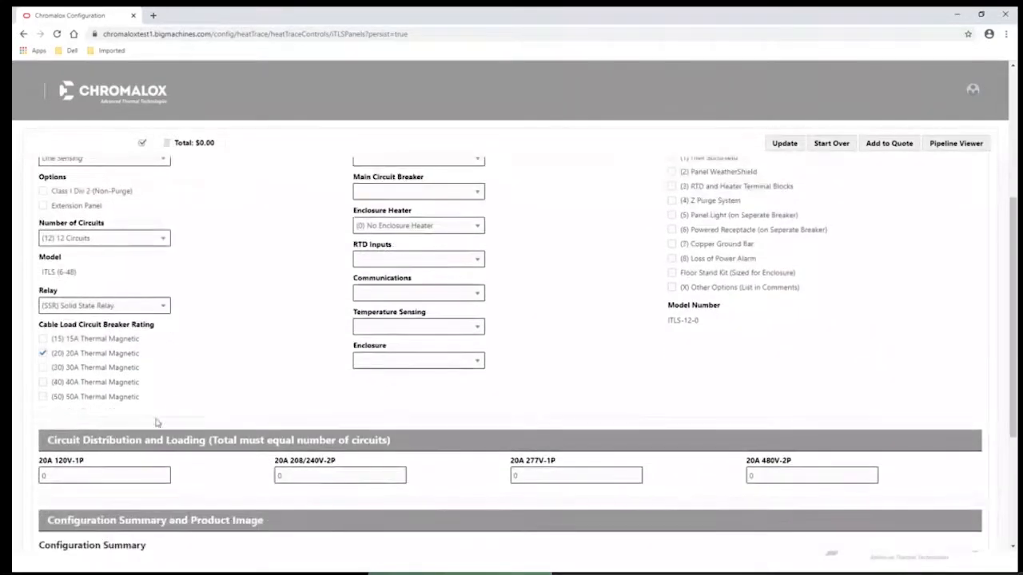
{"action": "left_click_drag", "start_coordinate": [83, 473], "coordinate": [28, 474]}
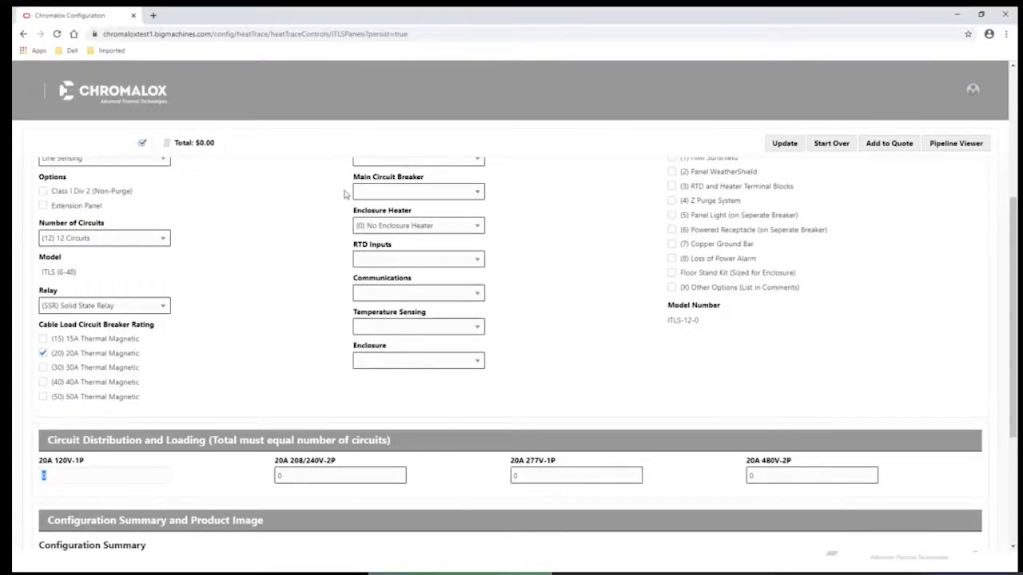
{"action": "left_click", "coordinate": [81, 236]}
{"action": "left_click", "coordinate": [81, 236]}
{"action": "left_click", "coordinate": [53, 474]}
{"action": "type", "text": "12"}
Set the line voltage to (1) 208/120 VAC, 3 Phase 4 Wire and the main circuit breaker to 175A Thermal Magnetic
{"action": "scroll", "coordinate": [485, 192], "scroll_direction": "up", "scroll_amount": 1}
{"action": "left_click", "coordinate": [453, 210]}
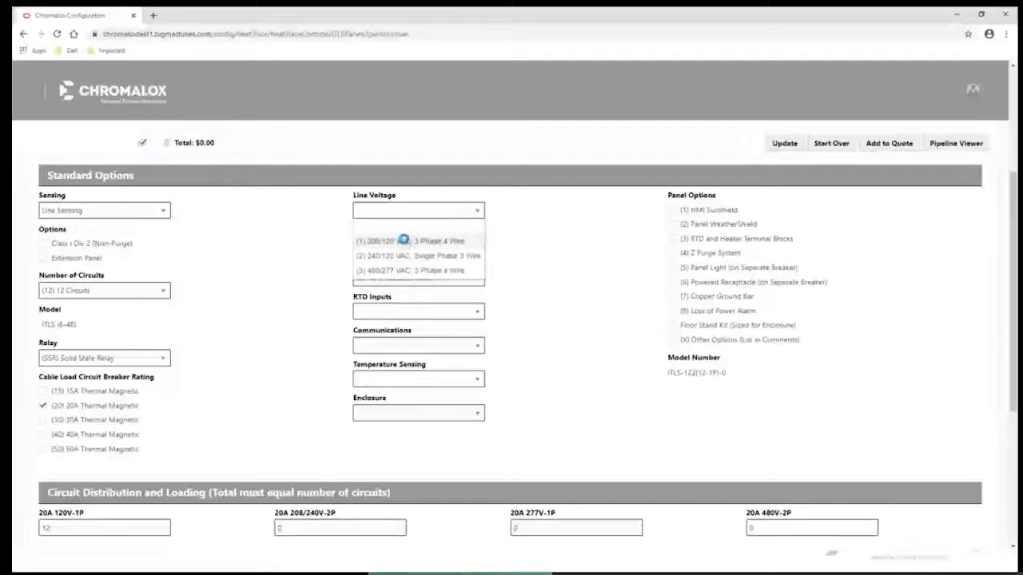
{"action": "left_click", "coordinate": [403, 240]}
{"action": "left_click", "coordinate": [408, 244]}
{"action": "left_click", "coordinate": [394, 333]}
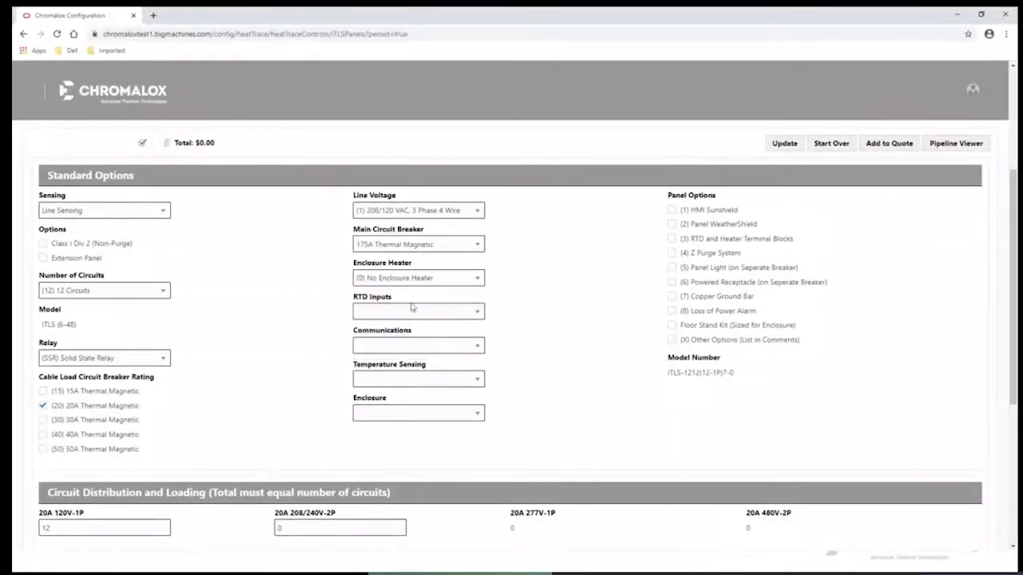
Set the RTD inputs to 12 Inputs and the communications to the (1) Standard ModBus RTU option
{"action": "left_click", "coordinate": [412, 308]}
{"action": "left_click", "coordinate": [376, 370]}
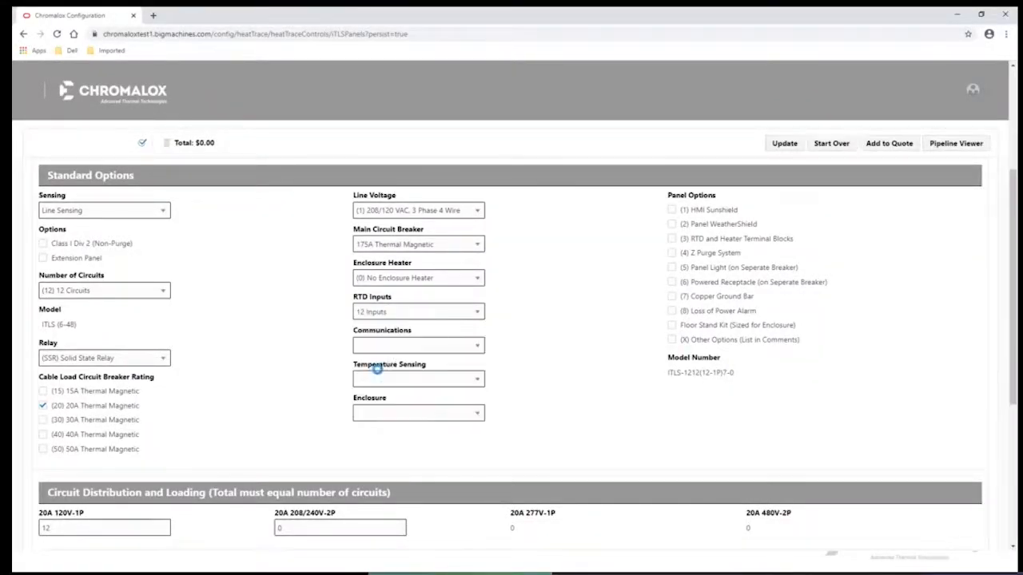
{"action": "left_click", "coordinate": [392, 345]}
{"action": "left_click", "coordinate": [381, 374]}
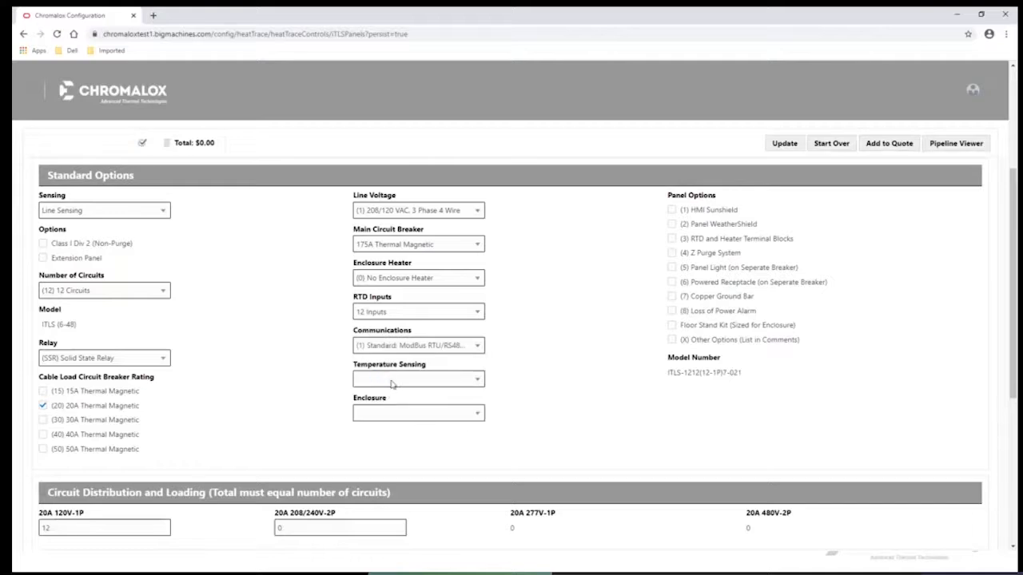
Set the temperature sensing to (1) Standard Wired Sensing and the enclosure to (4X) NEMA 4X 304 Stainless Steel Wall-Mount
{"action": "left_click", "coordinate": [392, 384]}
{"action": "left_click", "coordinate": [382, 405]}
{"action": "left_click", "coordinate": [385, 415]}
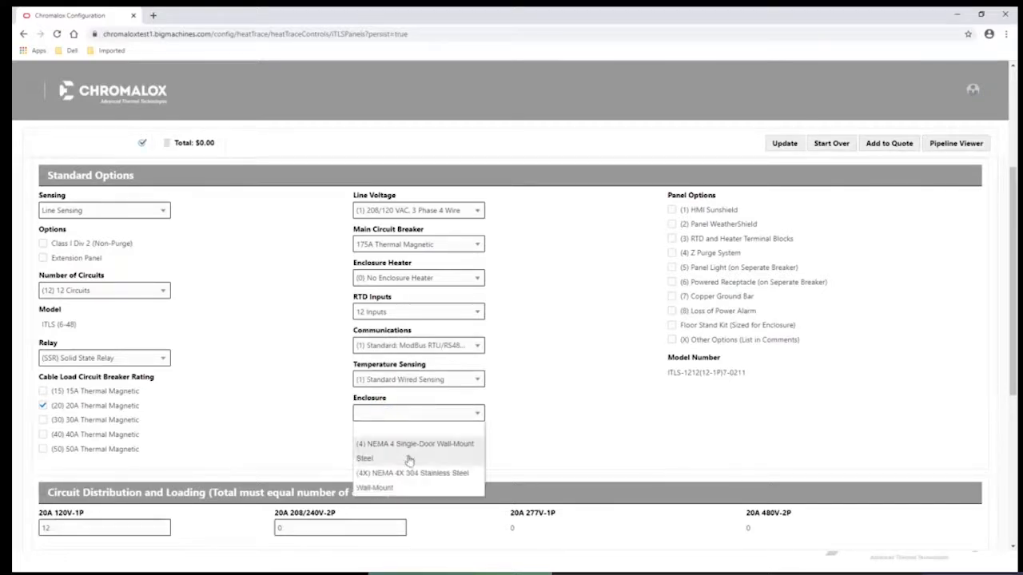
{"action": "left_click", "coordinate": [397, 477]}
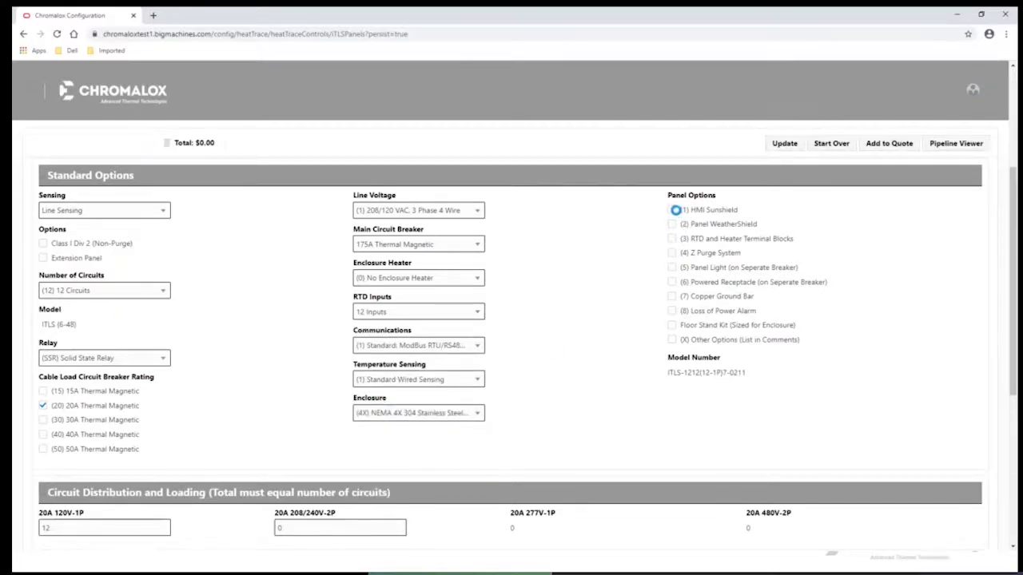
Add the (1) HMI Sunshield panel option and inspect the configured panel's 3D product image
{"action": "left_click", "coordinate": [676, 209]}
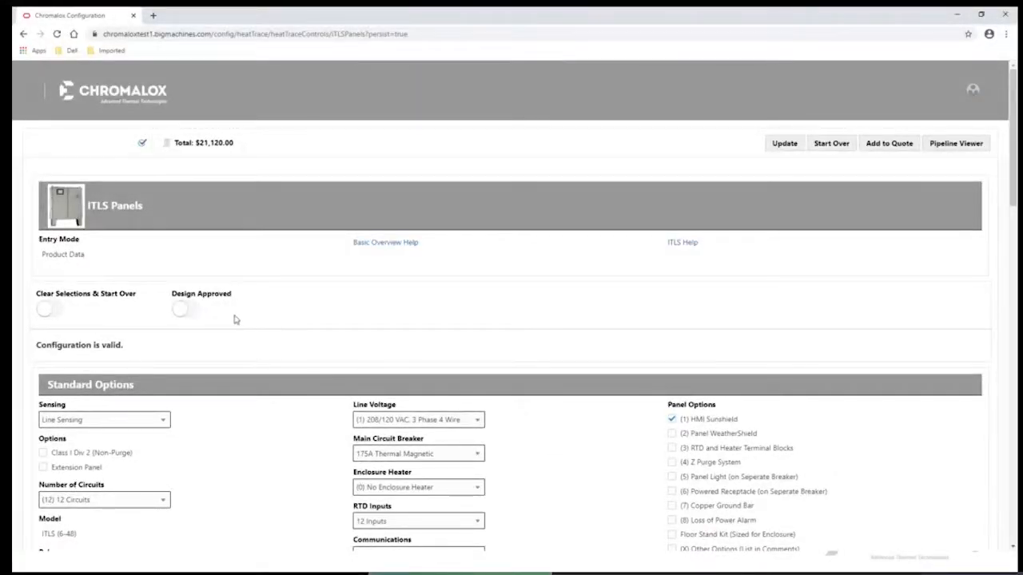
{"action": "scroll", "coordinate": [247, 318], "scroll_direction": "down", "scroll_amount": 4}
{"action": "scroll", "coordinate": [248, 319], "scroll_direction": "down", "scroll_amount": 5}
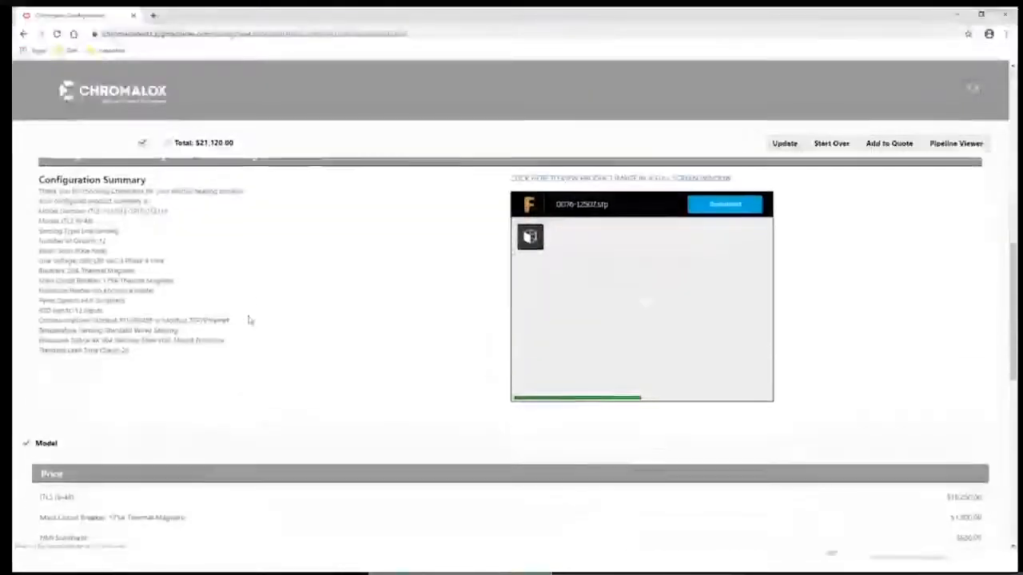
{"action": "scroll", "coordinate": [248, 320], "scroll_direction": "up", "scroll_amount": 1}
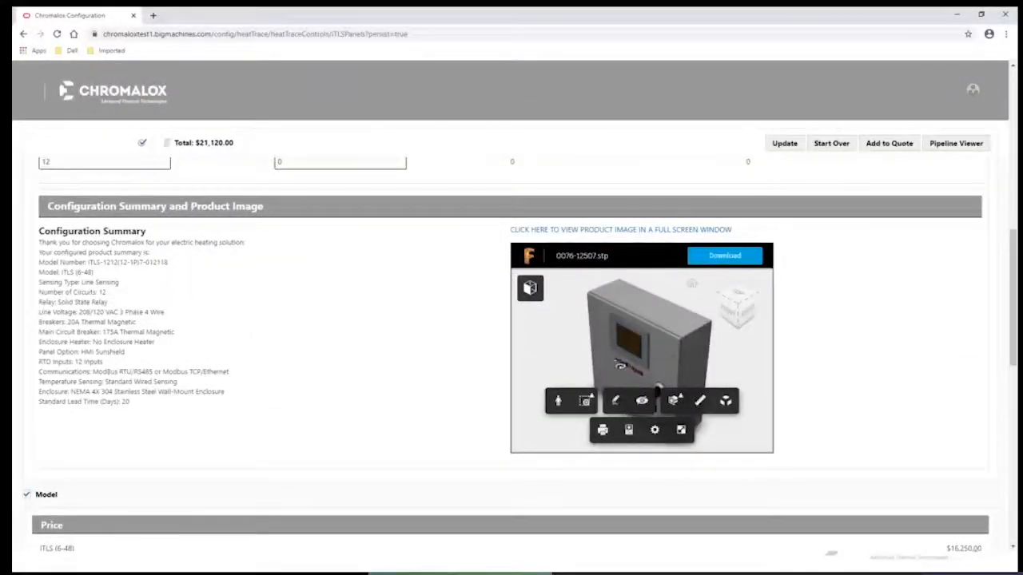
{"action": "mouse_move", "coordinate": [689, 348]}
{"action": "left_mouse_down"}
{"action": "mouse_move", "coordinate": [715, 323]}
{"action": "mouse_move", "coordinate": [687, 348]}
{"action": "mouse_move", "coordinate": [703, 355]}
{"action": "left_mouse_up"}
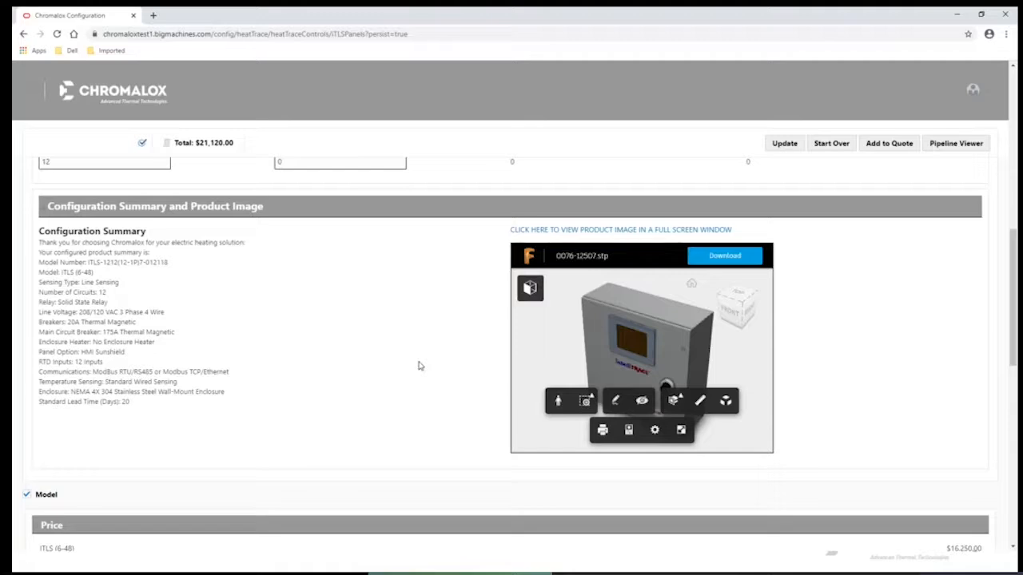
Review the ITLS panel's selected options, configuration summary, price breakdown and mandatory parts list
{"action": "scroll", "coordinate": [419, 366], "scroll_direction": "up", "scroll_amount": 5}
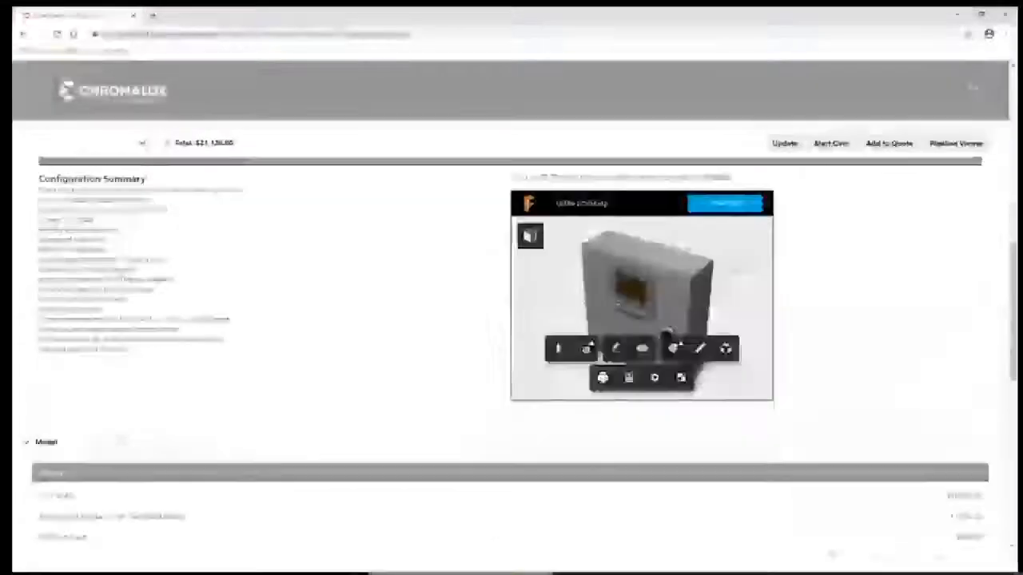
{"action": "scroll", "coordinate": [799, 280], "scroll_direction": "up", "scroll_amount": 6}
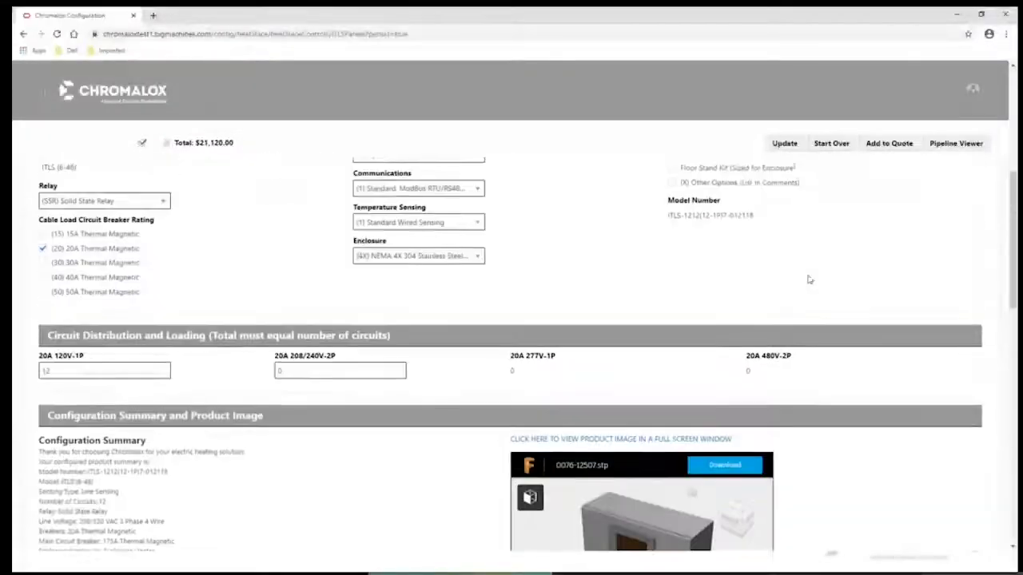
{"action": "scroll", "coordinate": [790, 274], "scroll_direction": "up", "scroll_amount": 1}
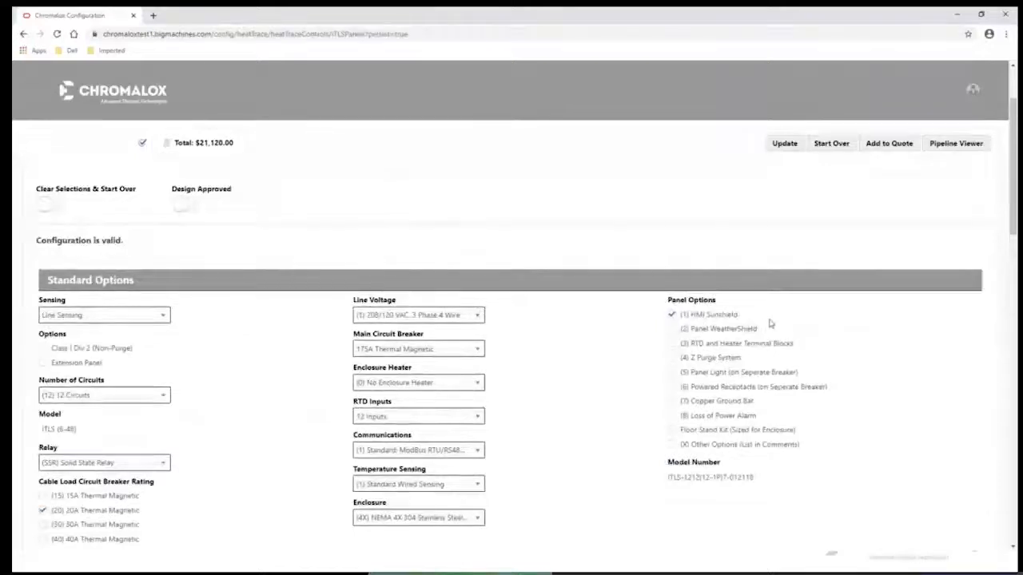
{"action": "scroll", "coordinate": [769, 328], "scroll_direction": "down", "scroll_amount": 5}
{"action": "scroll", "coordinate": [770, 327], "scroll_direction": "down", "scroll_amount": 3}
{"action": "scroll", "coordinate": [923, 397], "scroll_direction": "up", "scroll_amount": 1}
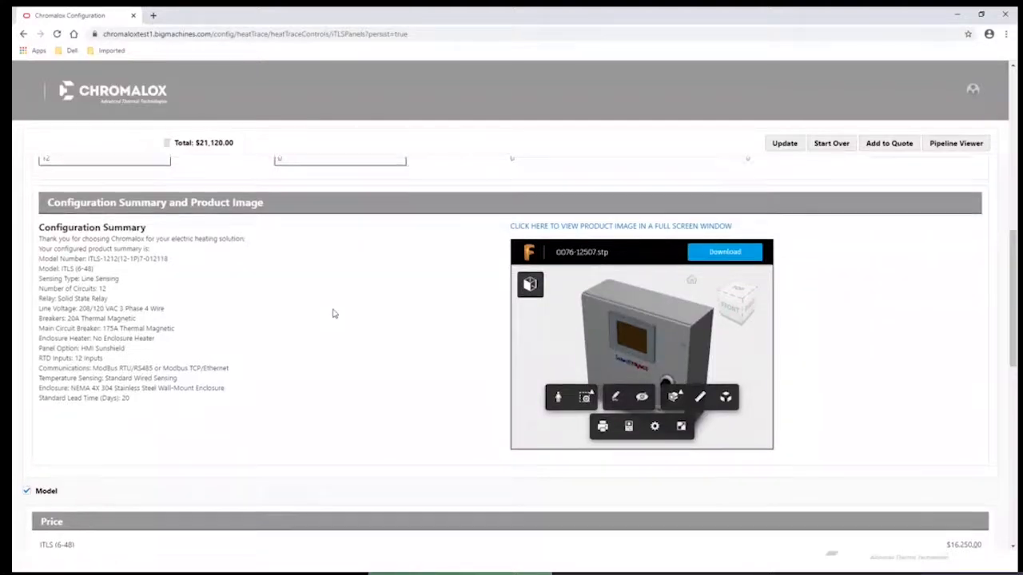
{"action": "scroll", "coordinate": [334, 313], "scroll_direction": "down", "scroll_amount": 1}
{"action": "scroll", "coordinate": [334, 312], "scroll_direction": "down", "scroll_amount": 2}
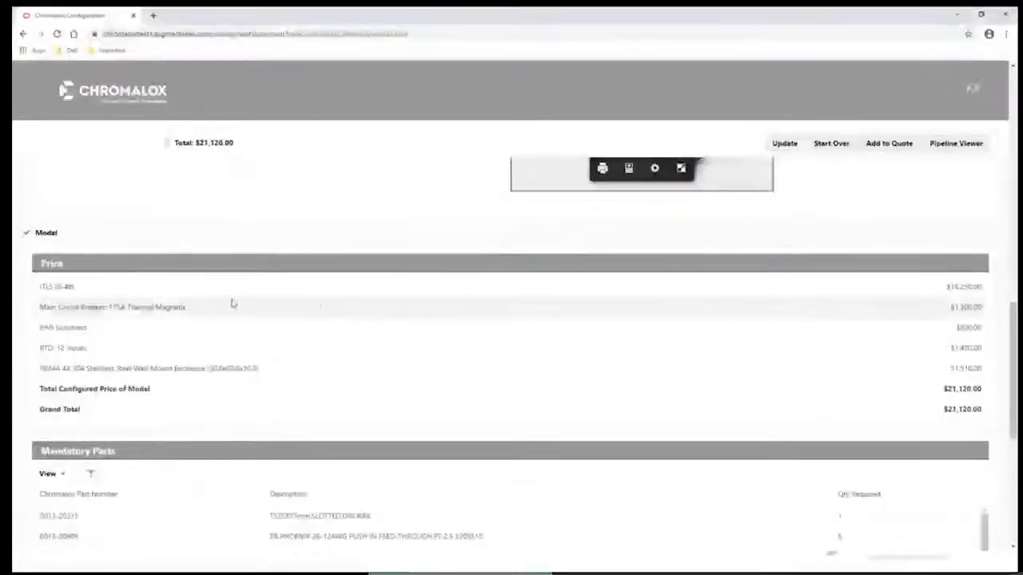
{"action": "scroll", "coordinate": [216, 309], "scroll_direction": "down", "scroll_amount": 2}
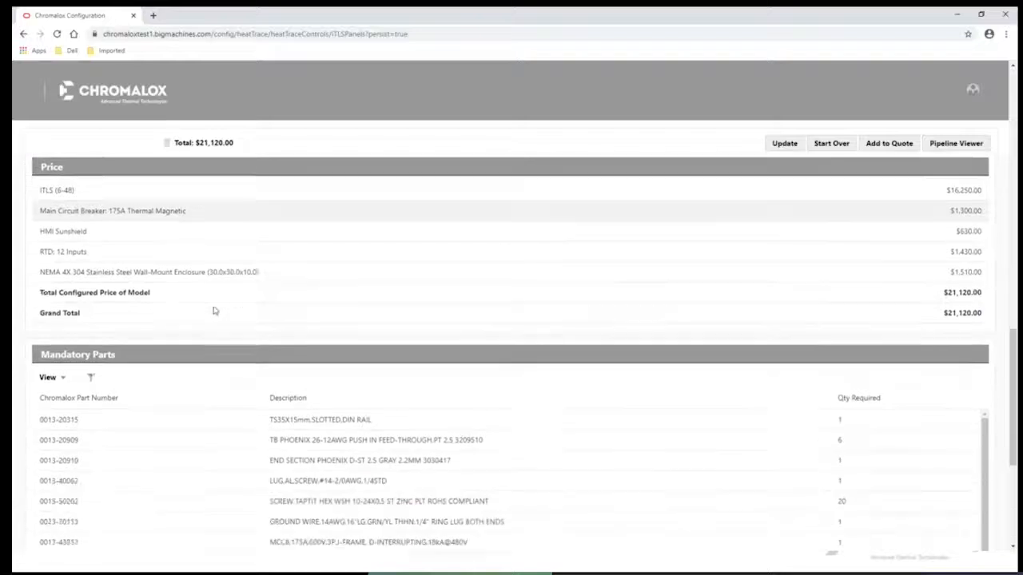
{"action": "scroll", "coordinate": [214, 310], "scroll_direction": "down", "scroll_amount": 2}
{"action": "scroll", "coordinate": [214, 310], "scroll_direction": "down", "scroll_amount": 2}
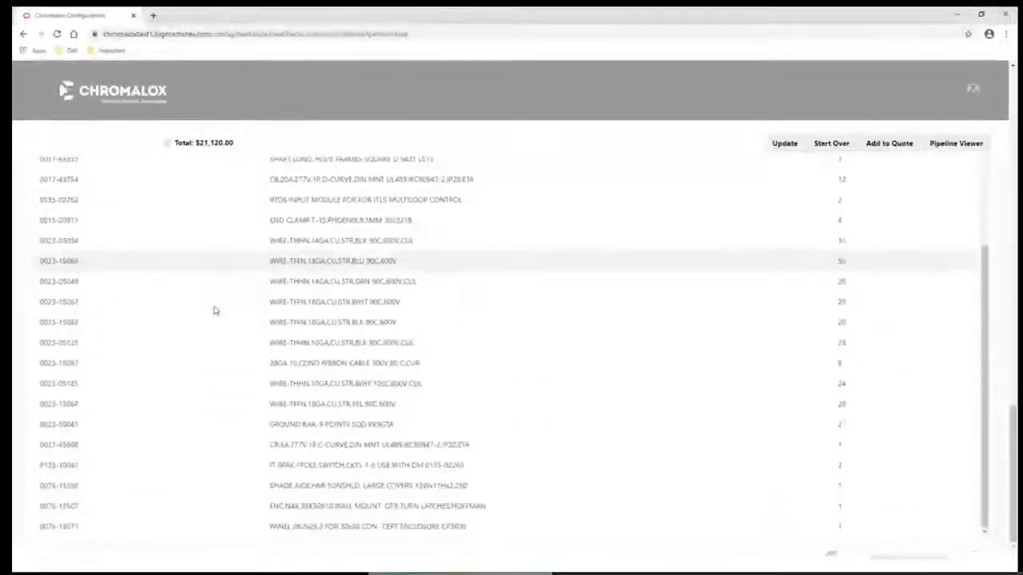
{"action": "scroll", "coordinate": [214, 310], "scroll_direction": "up", "scroll_amount": 3}
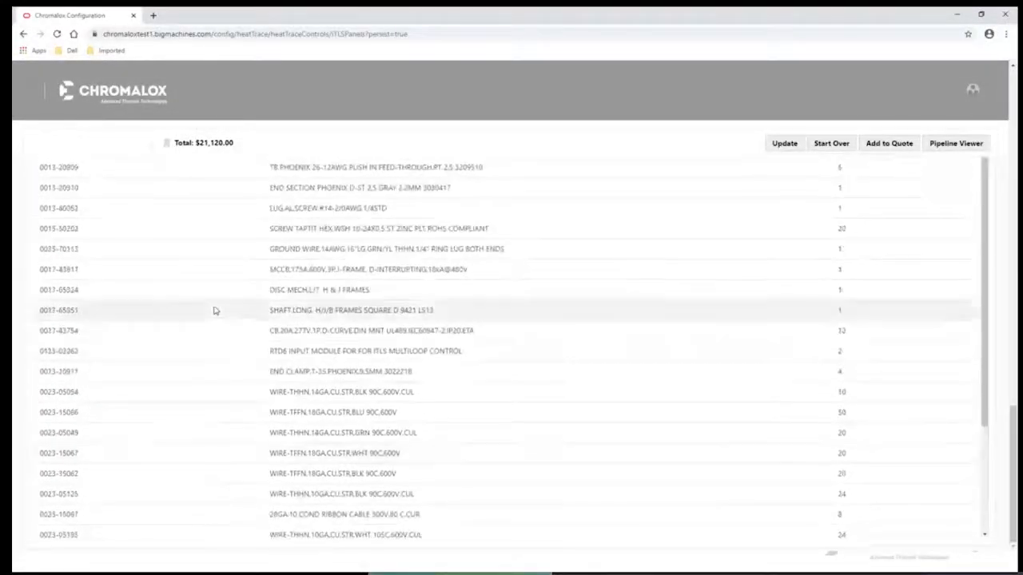
{"action": "scroll", "coordinate": [214, 310], "scroll_direction": "up", "scroll_amount": 3}
{"action": "scroll", "coordinate": [215, 310], "scroll_direction": "up", "scroll_amount": 15}
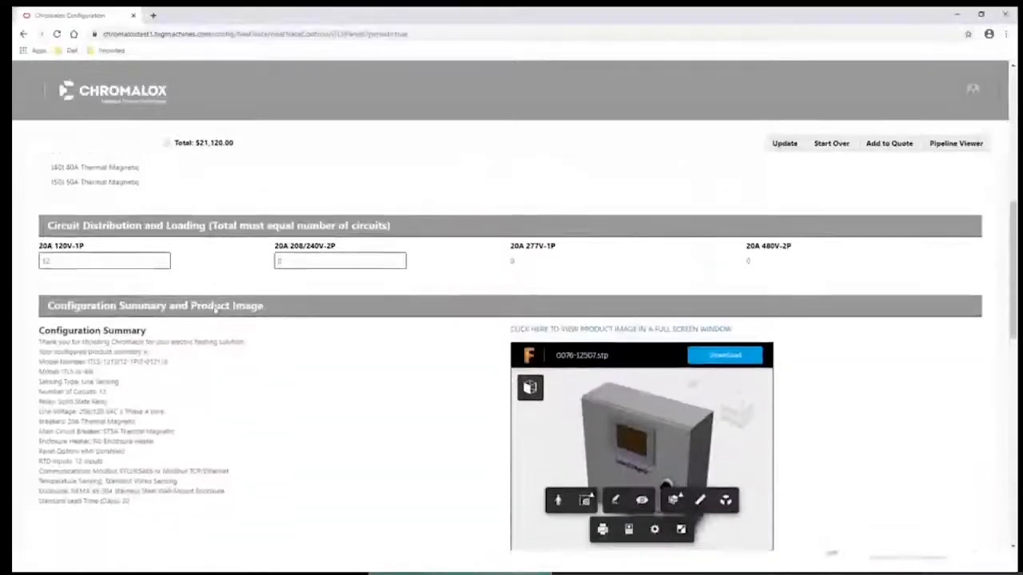
{"action": "scroll", "coordinate": [214, 310], "scroll_direction": "up", "scroll_amount": 2}
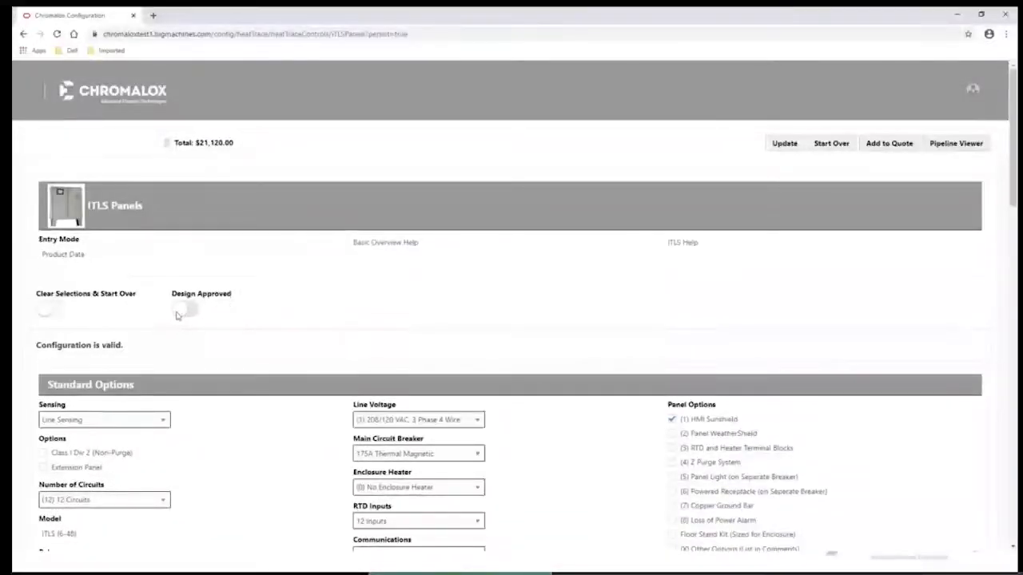
Approve and save the ITLS panel design, and copy its assigned part number
{"action": "left_click", "coordinate": [185, 310]}
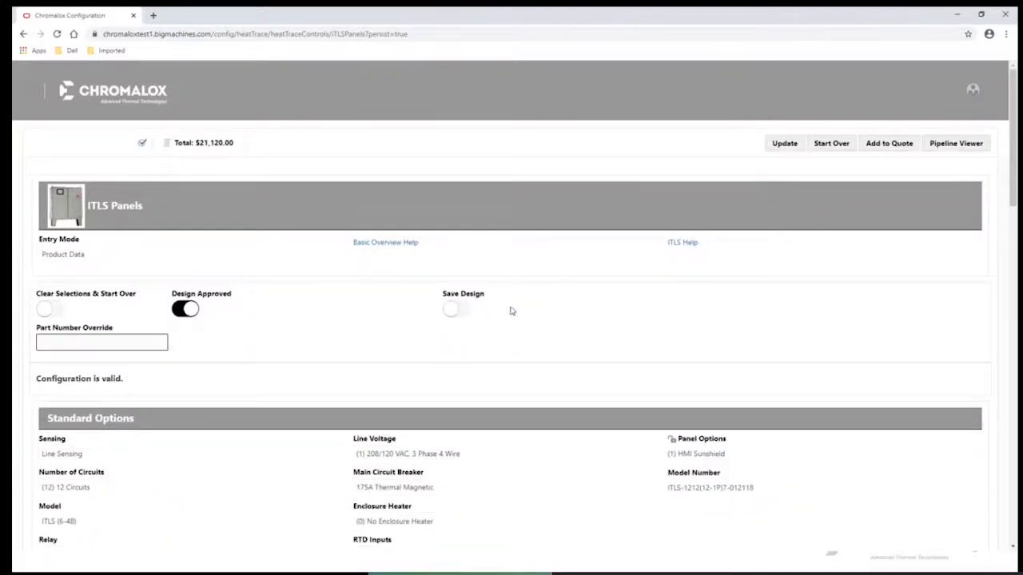
{"action": "left_click", "coordinate": [457, 310]}
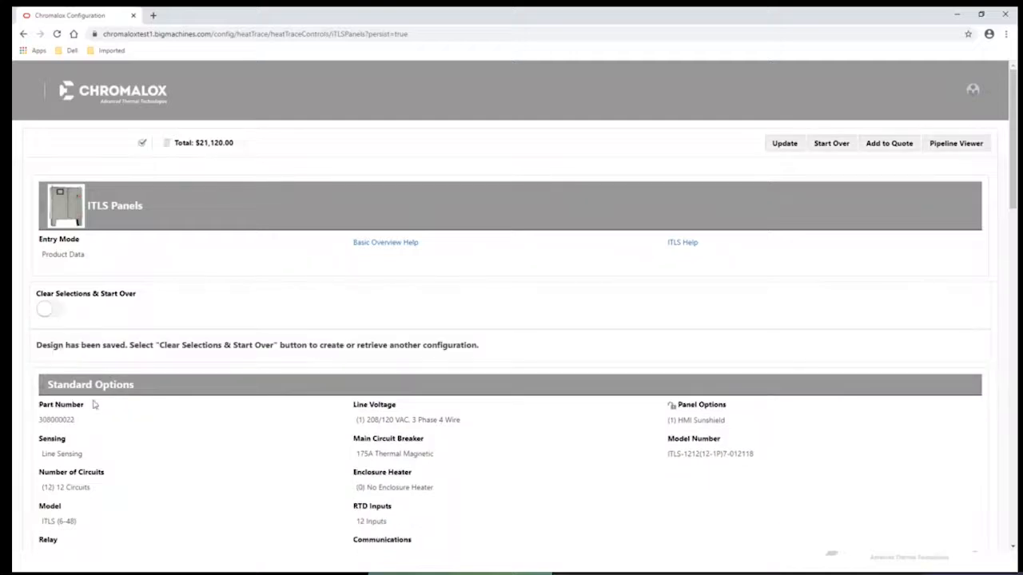
{"action": "mouse_move", "coordinate": [74, 420]}
{"action": "left_mouse_down"}
{"action": "mouse_move", "coordinate": [38, 420]}
{"action": "mouse_move", "coordinate": [73, 419]}
{"action": "left_mouse_up"}
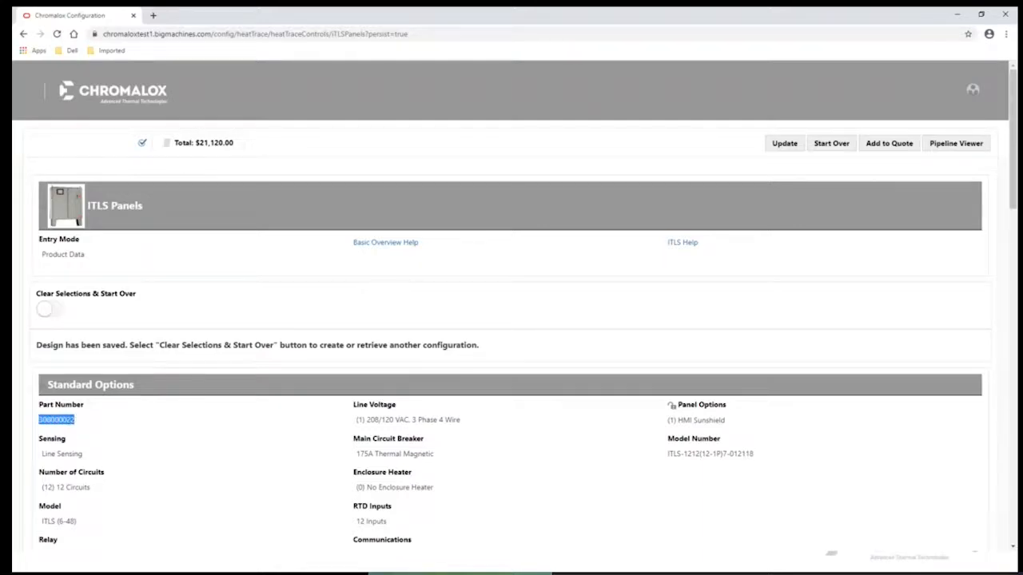
{"action": "right_click", "coordinate": [67, 419]}
{"action": "left_click", "coordinate": [84, 425]}
Clear the selections, set the entry mode to Part Number and look up the saved design with part number 308000022
{"action": "left_click", "coordinate": [113, 256]}
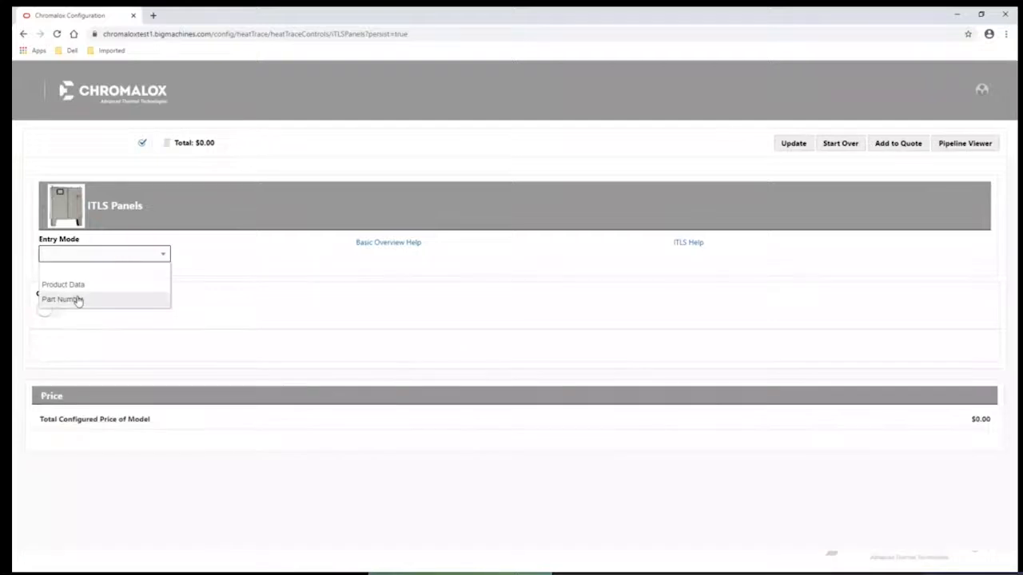
{"action": "left_click", "coordinate": [79, 300]}
{"action": "right_click", "coordinate": [88, 290]}
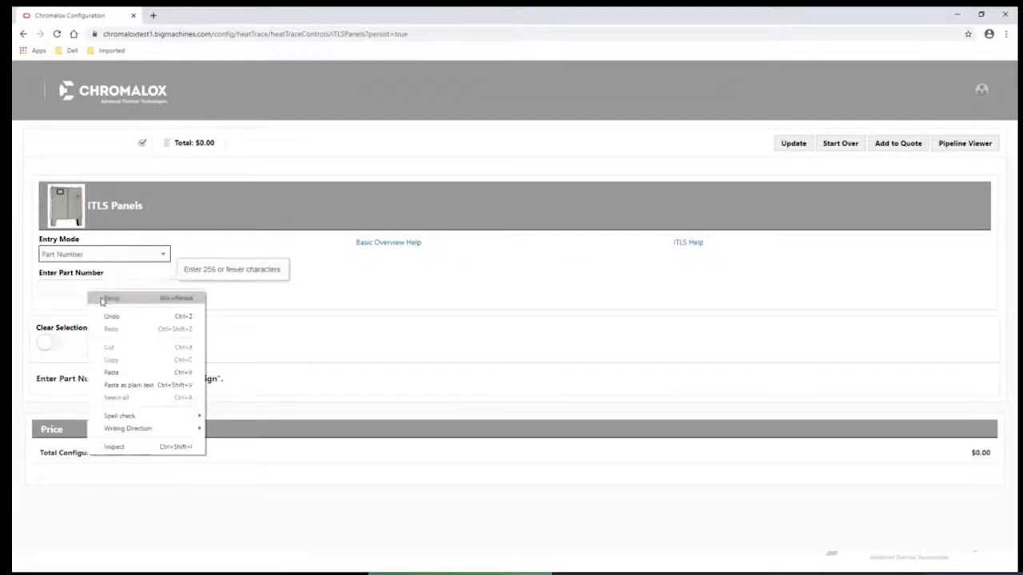
{"action": "left_click", "coordinate": [114, 372]}
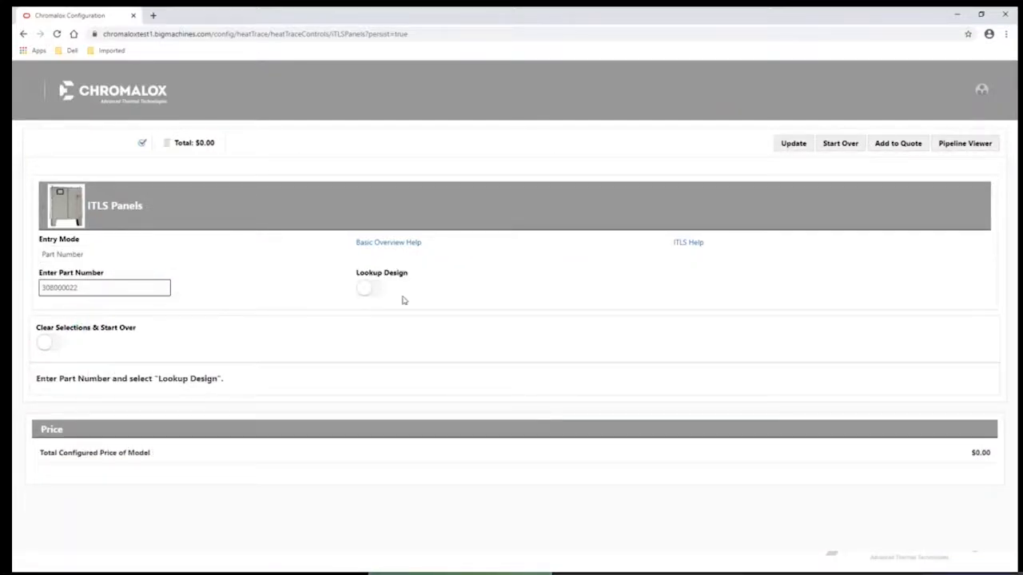
{"action": "left_click", "coordinate": [371, 289]}
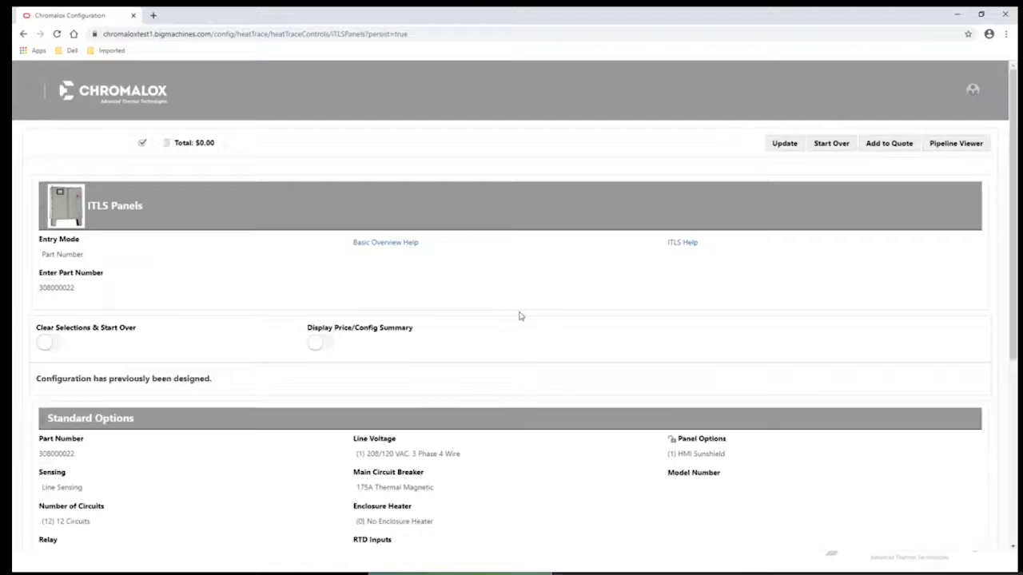
Display the price and configuration summary of the retrieved ITLS design and review its options, product image and price breakdown
{"action": "left_click", "coordinate": [322, 344]}
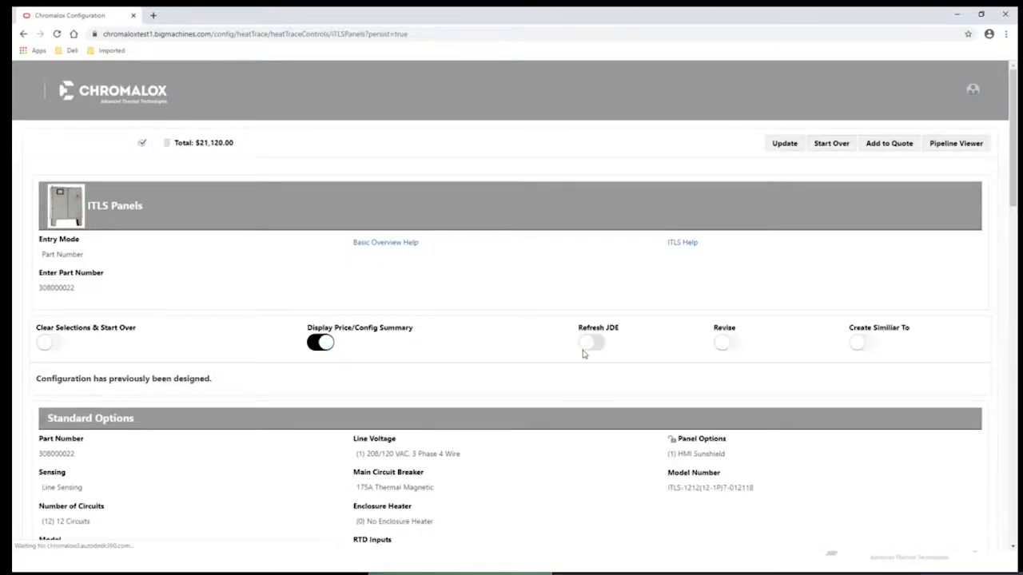
{"action": "scroll", "coordinate": [582, 352], "scroll_direction": "down", "scroll_amount": 1}
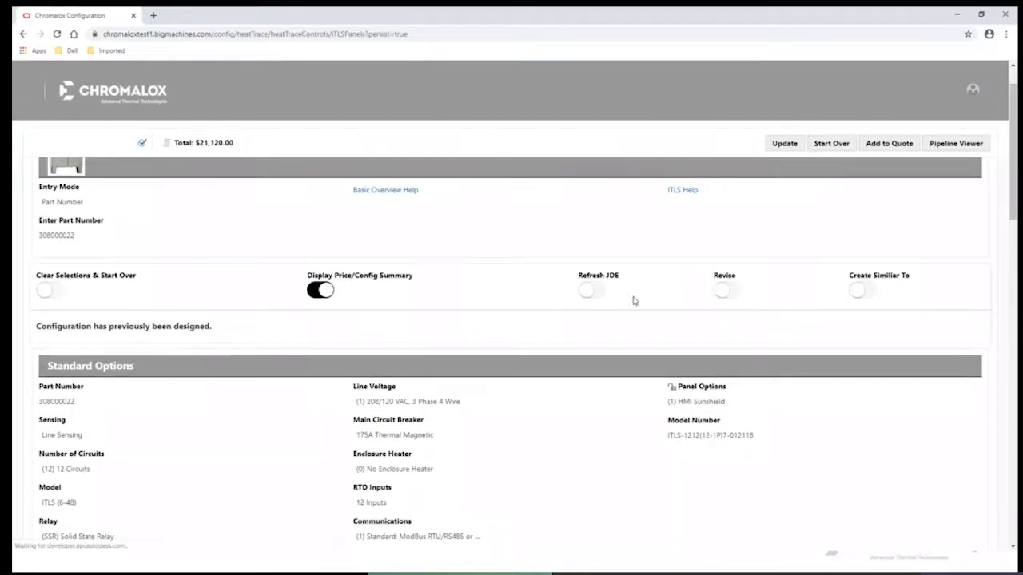
{"action": "scroll", "coordinate": [627, 293], "scroll_direction": "down", "scroll_amount": 5}
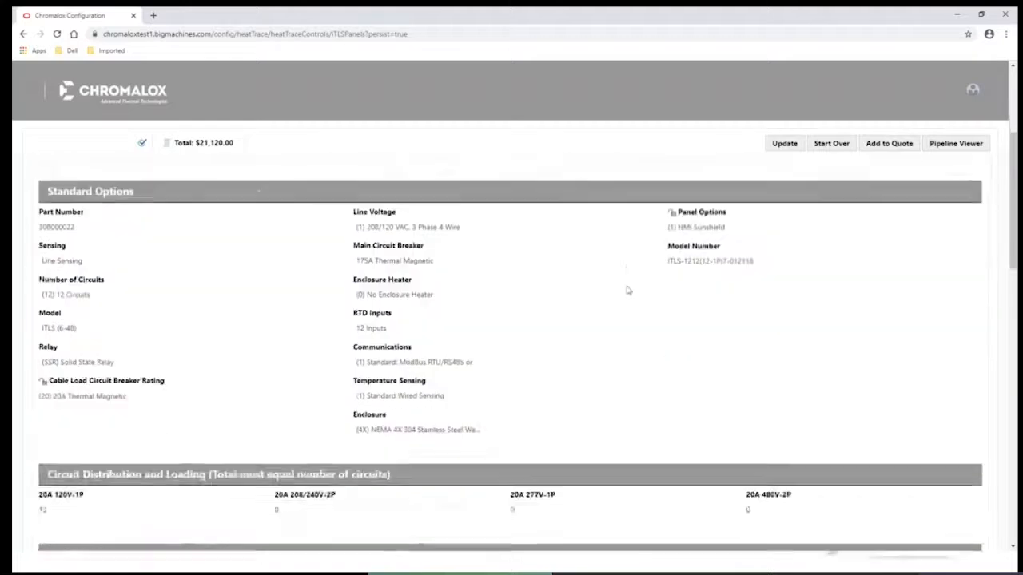
{"action": "scroll", "coordinate": [627, 294], "scroll_direction": "down", "scroll_amount": 4}
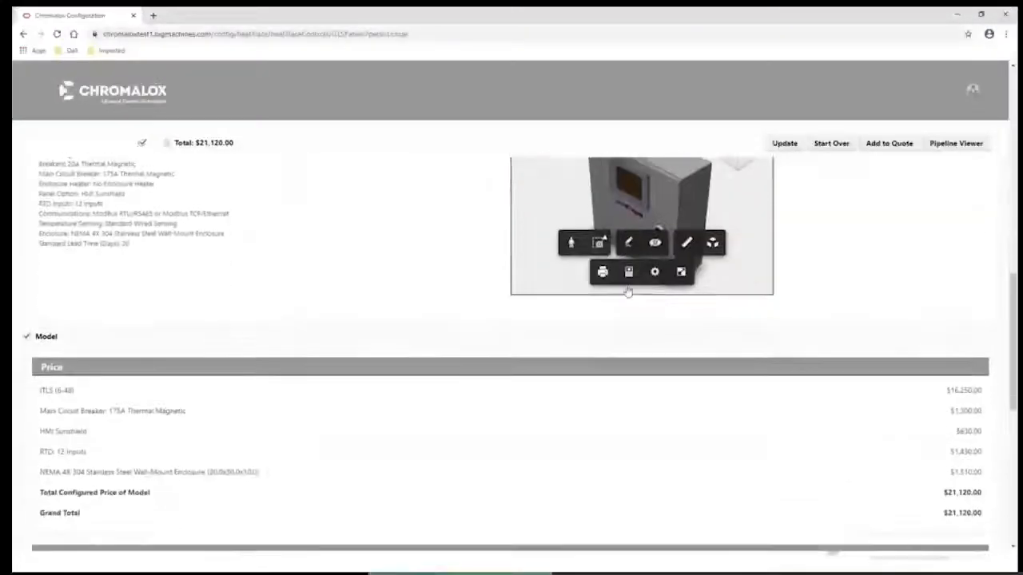
{"action": "scroll", "coordinate": [428, 293], "scroll_direction": "down", "scroll_amount": 4}
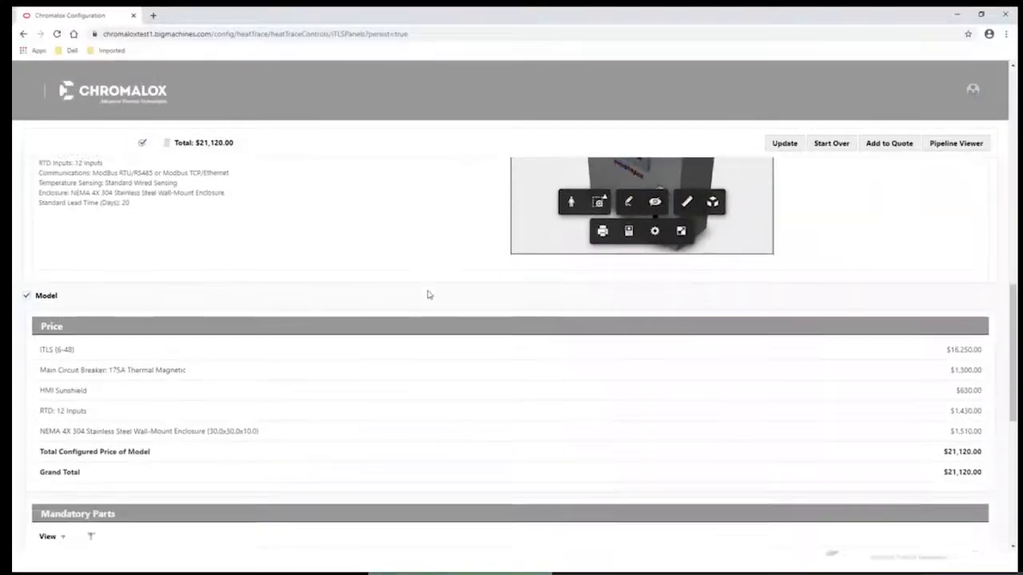
{"action": "scroll", "coordinate": [429, 295], "scroll_direction": "up", "scroll_amount": 4}
{"action": "scroll", "coordinate": [430, 296], "scroll_direction": "up", "scroll_amount": 10}
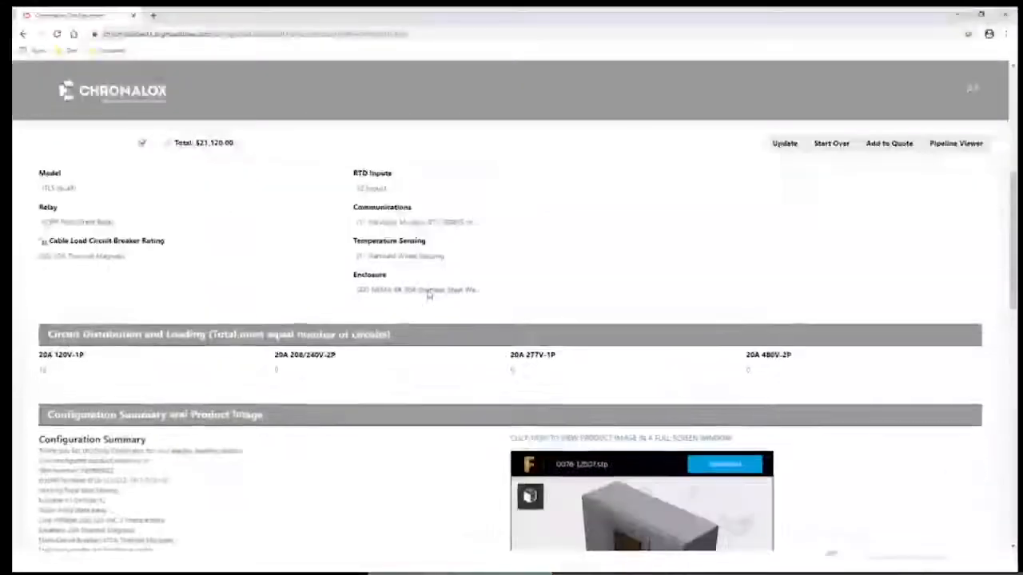
{"action": "scroll", "coordinate": [428, 290], "scroll_direction": "up", "scroll_amount": 1}
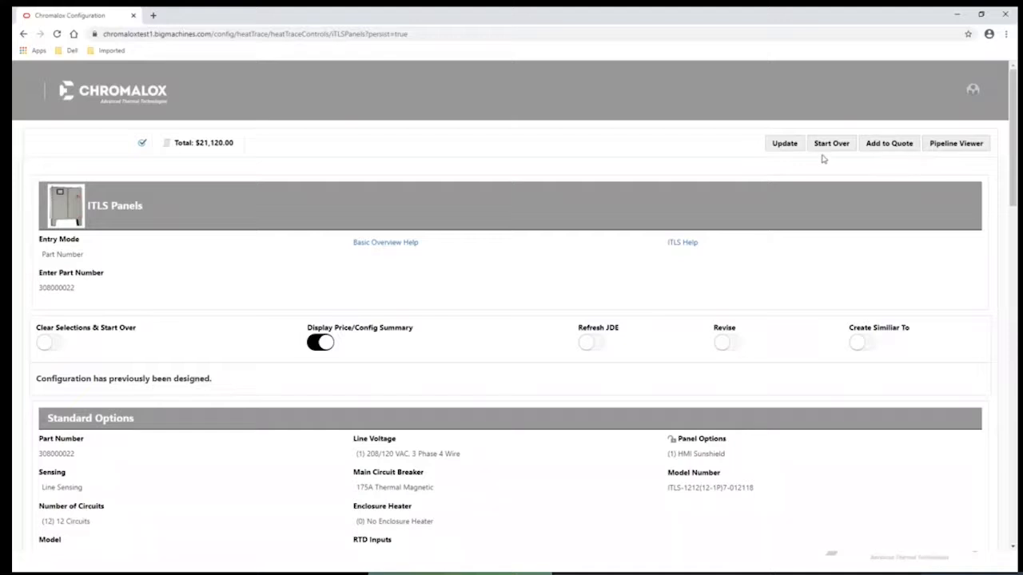
Open the ADH/ADHT configurator under Industrial Heaters, Industrial Air Heaters, and set the entry mode to Product Data
{"action": "left_click", "coordinate": [793, 151]}
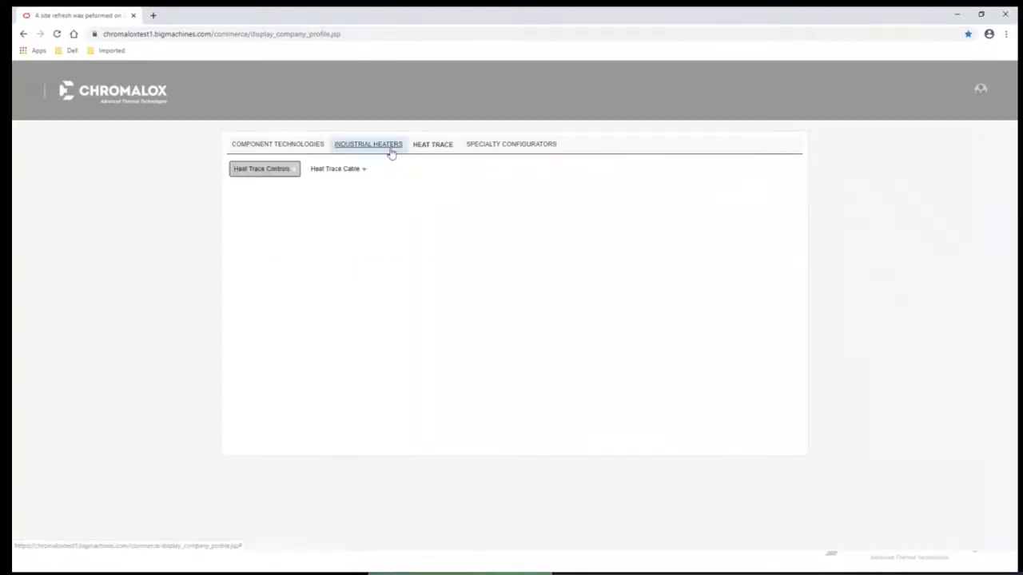
{"action": "left_click", "coordinate": [391, 152]}
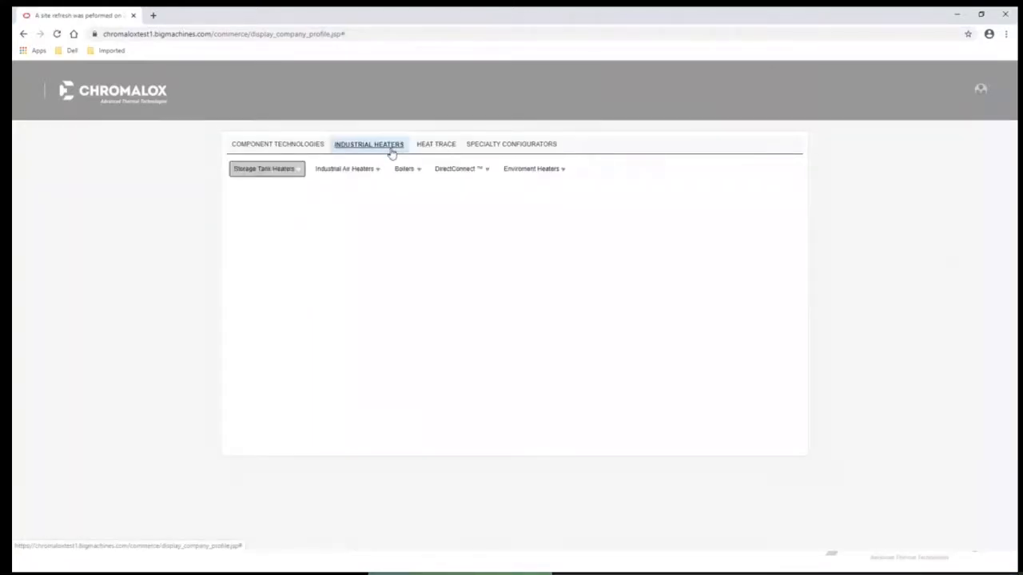
{"action": "left_click", "coordinate": [354, 170]}
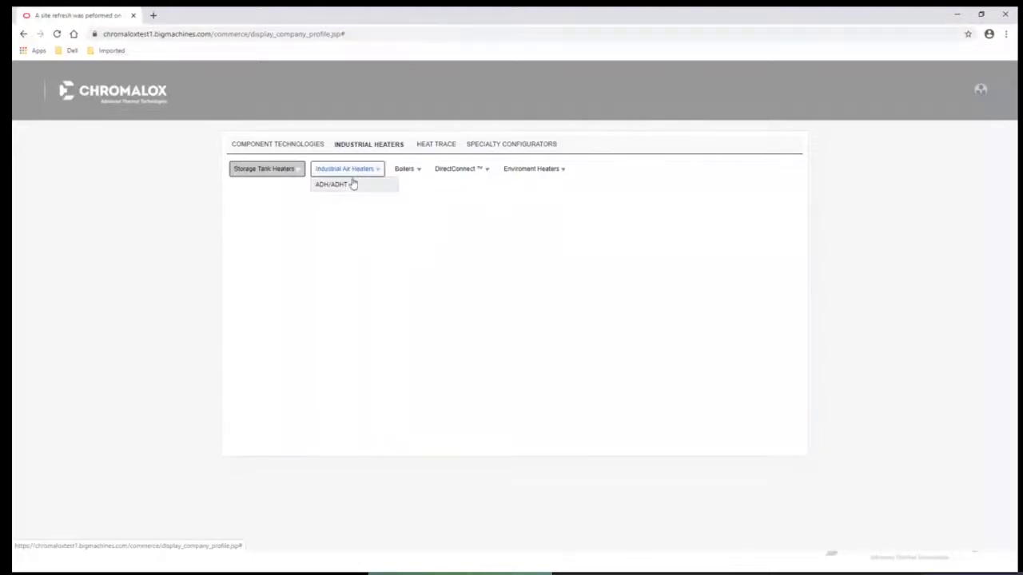
{"action": "left_click", "coordinate": [331, 186]}
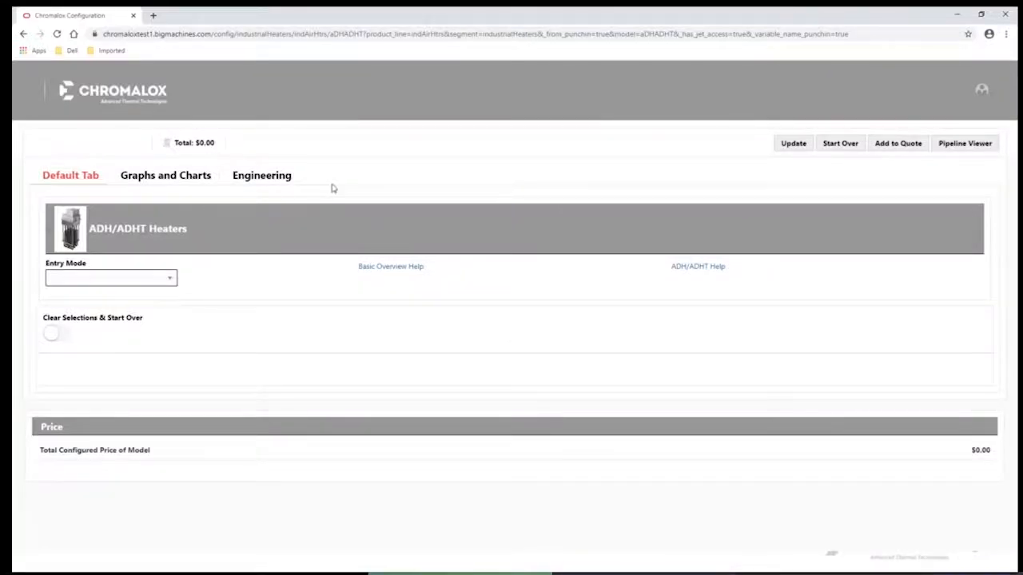
{"action": "left_click", "coordinate": [88, 278]}
{"action": "left_click", "coordinate": [72, 310]}
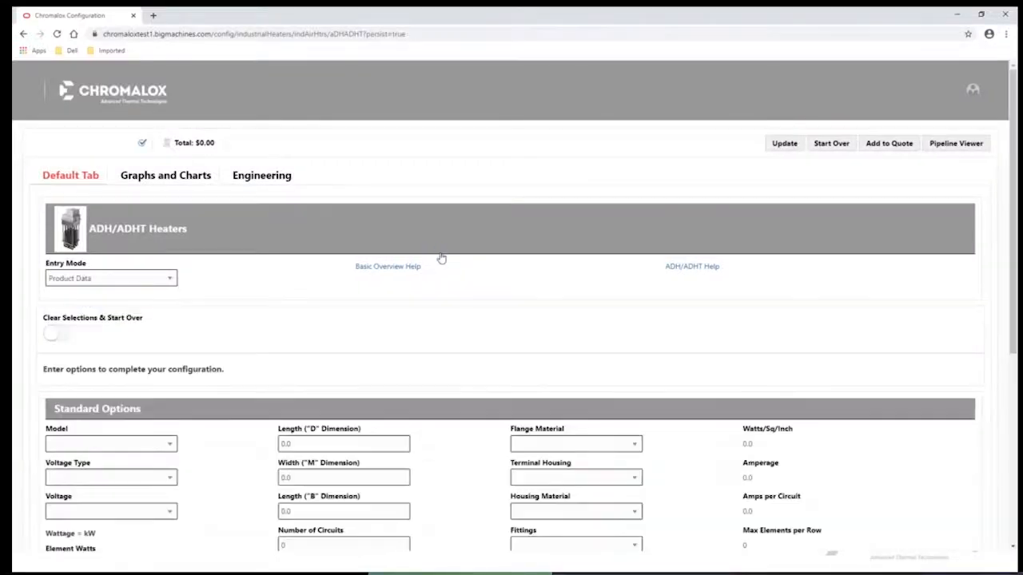
Configure the heater as model ADH, single phase, 120 V, and set the element watts to 5
{"action": "scroll", "coordinate": [373, 288], "scroll_direction": "down", "scroll_amount": 3}
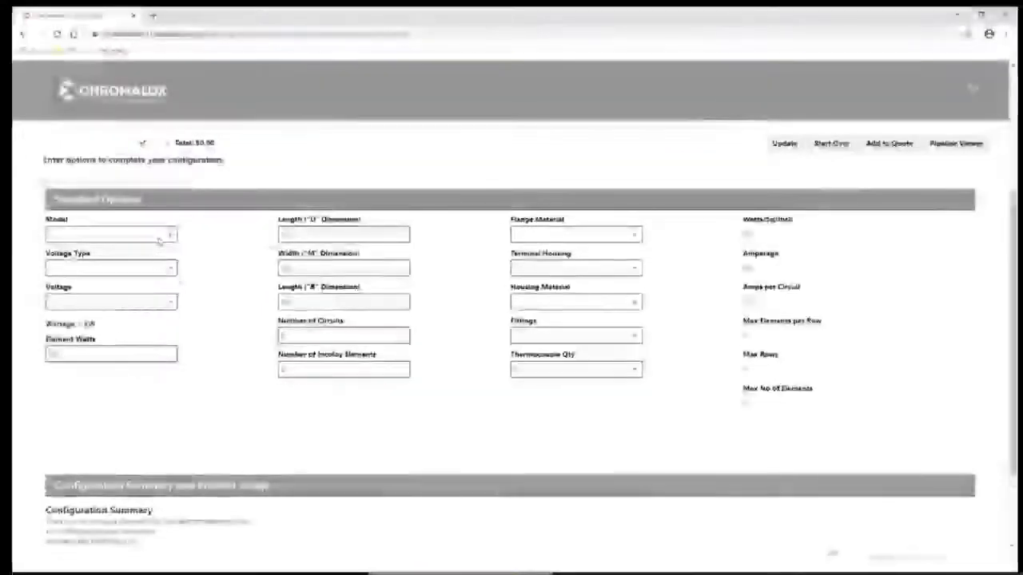
{"action": "left_click", "coordinate": [120, 234]}
{"action": "left_click", "coordinate": [130, 264]}
{"action": "left_click", "coordinate": [130, 300]}
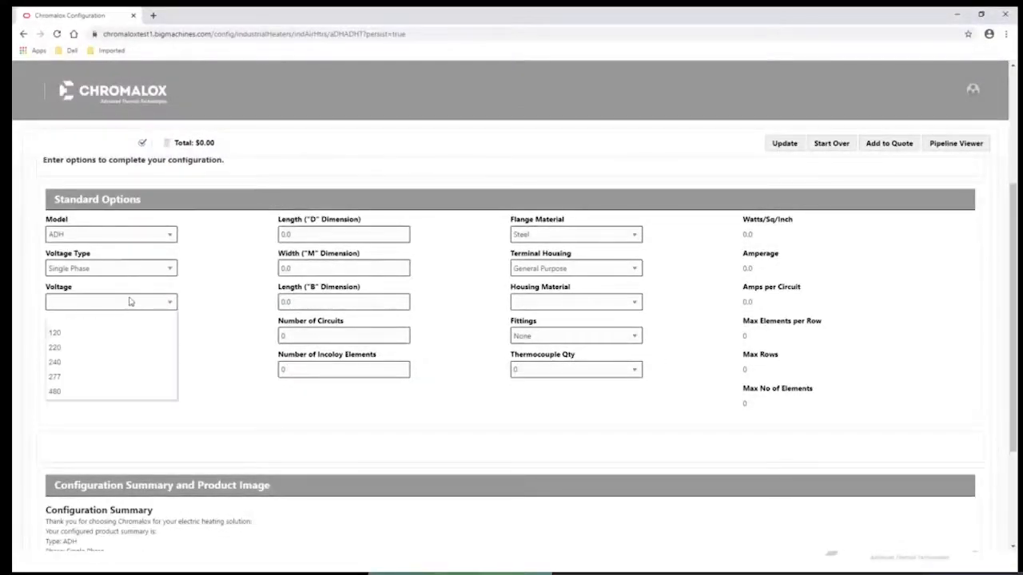
{"action": "left_click", "coordinate": [73, 337]}
{"action": "double_click", "coordinate": [92, 349]}
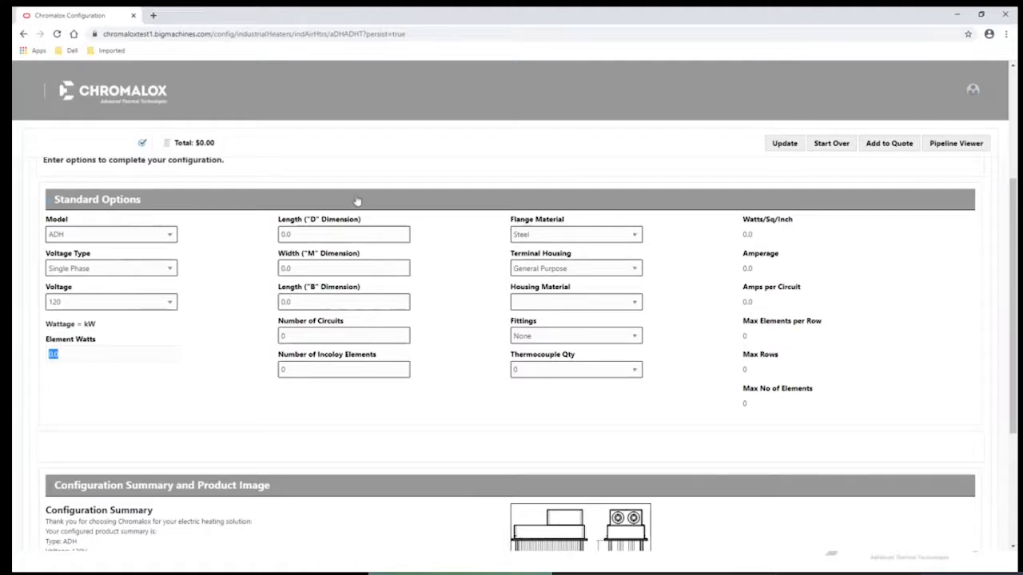
{"action": "type", "text": "5"}
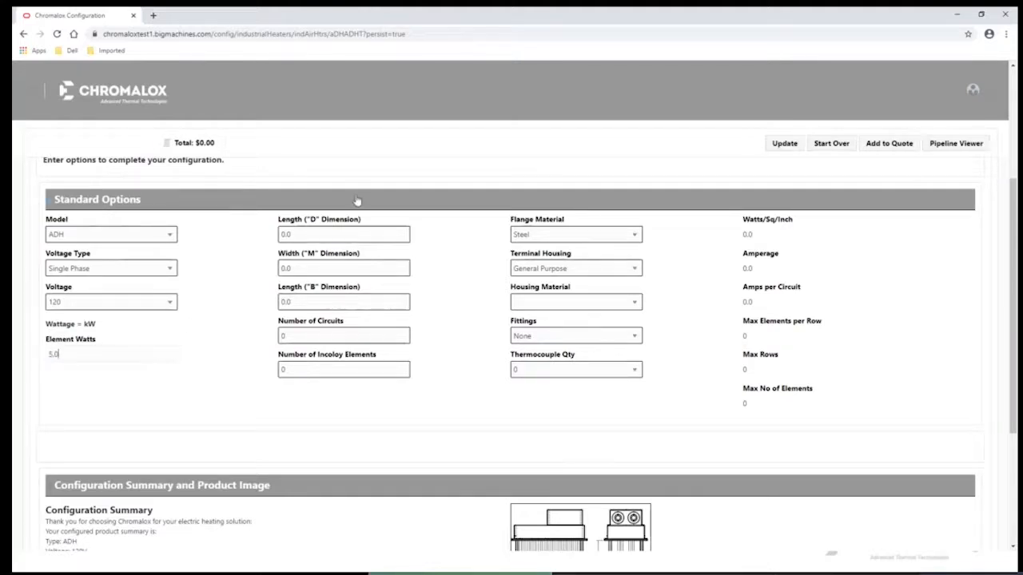
Set the "D" and "M" dimensions to 12 and the "B" dimension to 5
{"action": "double_click", "coordinate": [283, 234]}
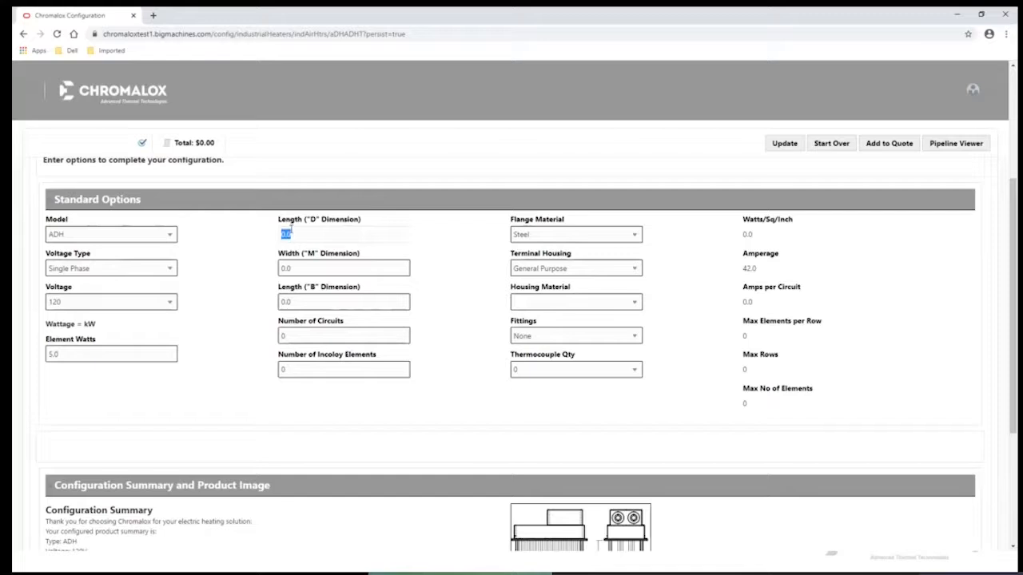
{"action": "type", "text": "12"}
{"action": "left_click", "coordinate": [302, 267]}
{"action": "double_click", "coordinate": [299, 267]}
{"action": "type", "text": "12"}
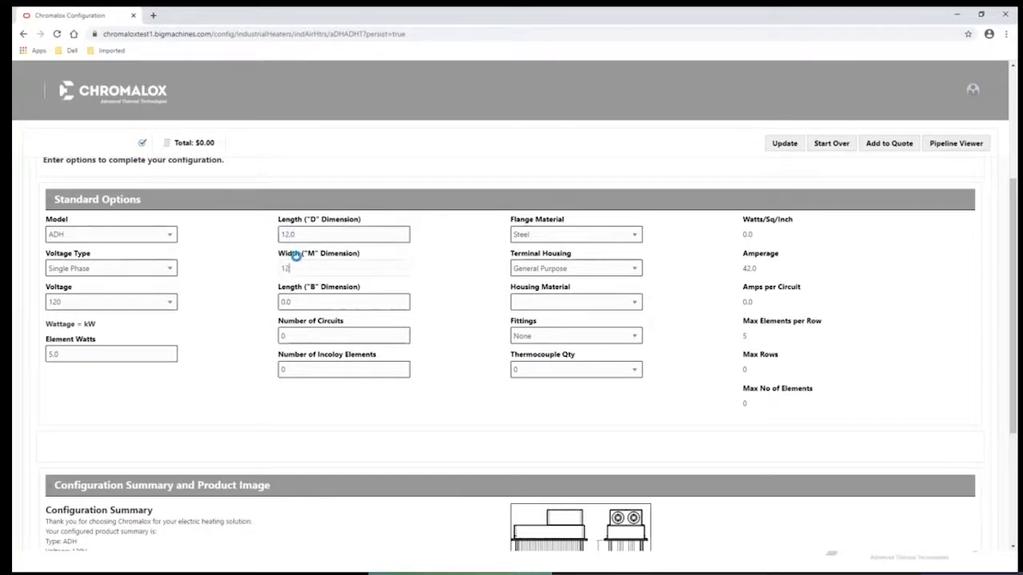
{"action": "key", "text": "Tab"}
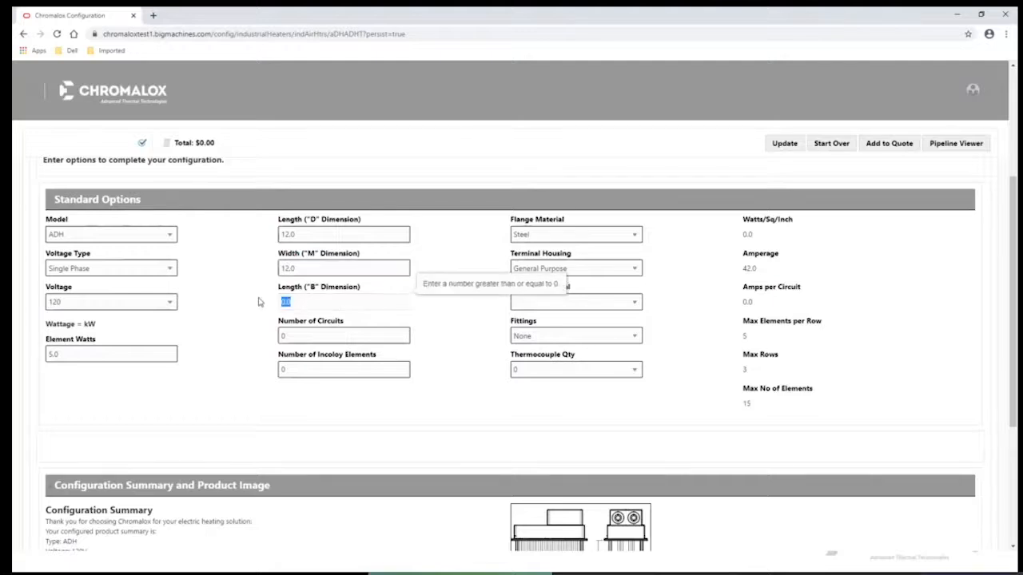
{"action": "type", "text": "5"}
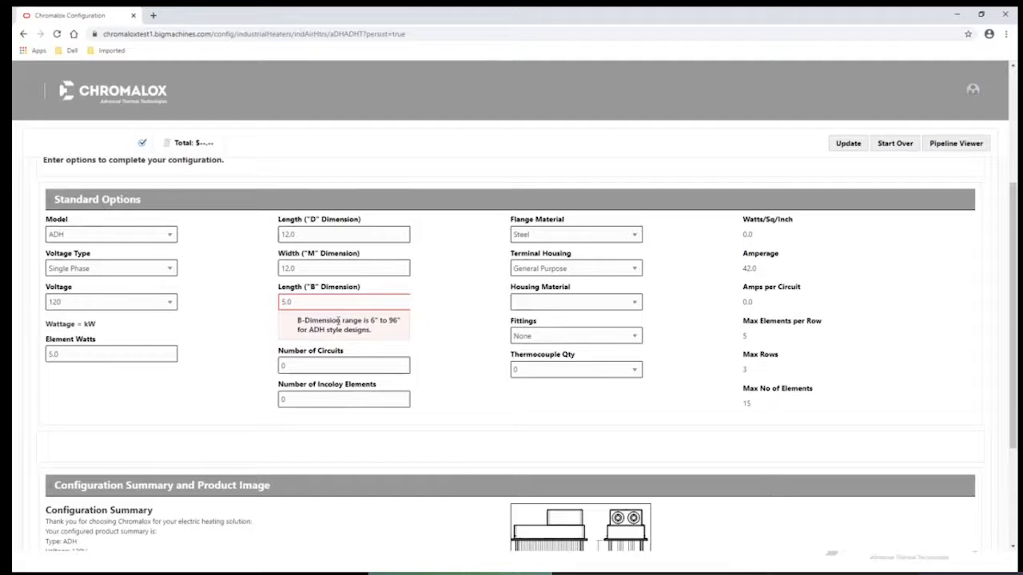
Change the "B" dimension to 7 and set both the number of circuits and the number of Incoloy elements to 3
{"action": "left_click_drag", "start_coordinate": [317, 304], "coordinate": [263, 299]}
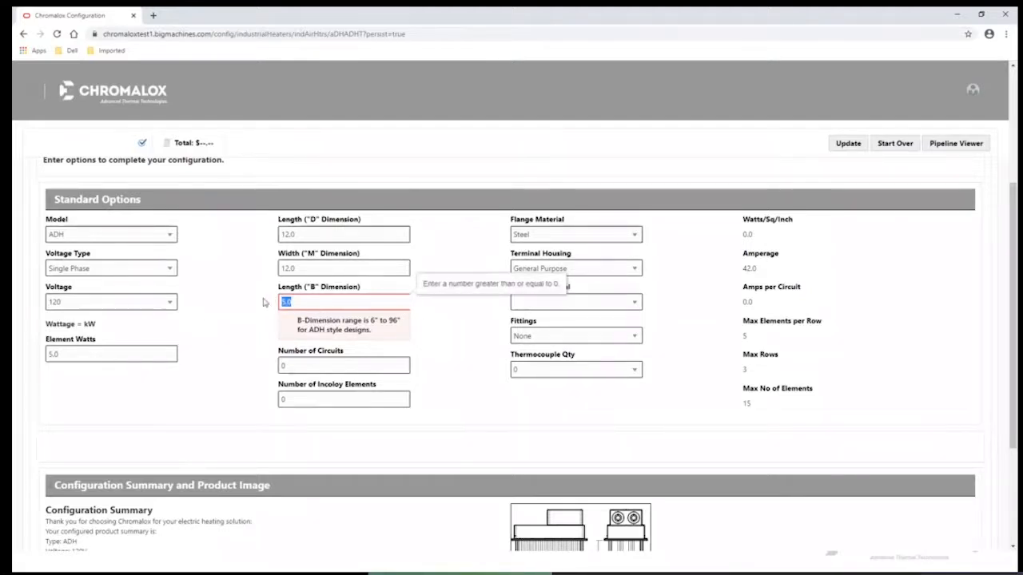
{"action": "type", "text": "7.0"}
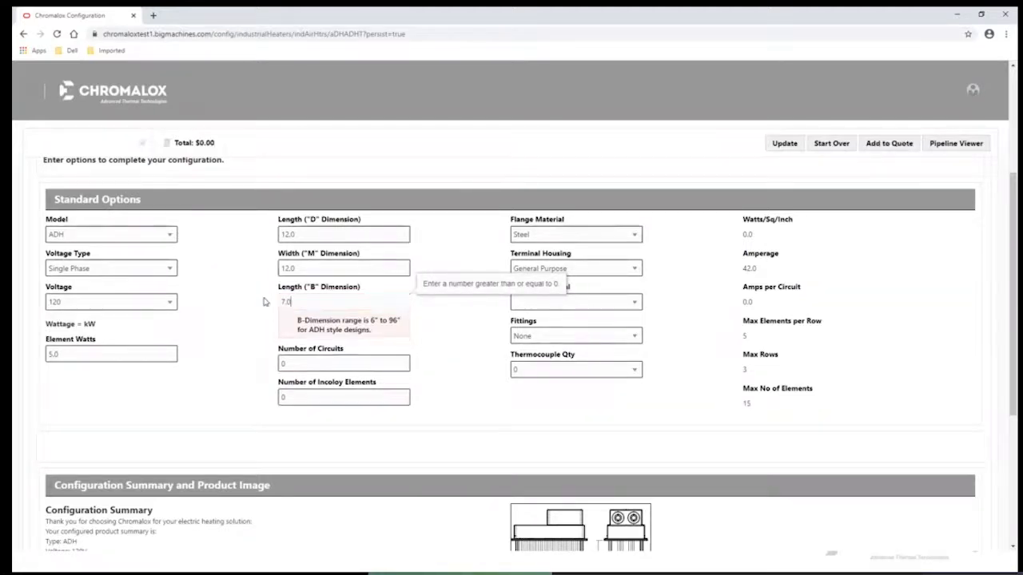
{"action": "left_click", "coordinate": [310, 335]}
{"action": "type", "text": "3"}
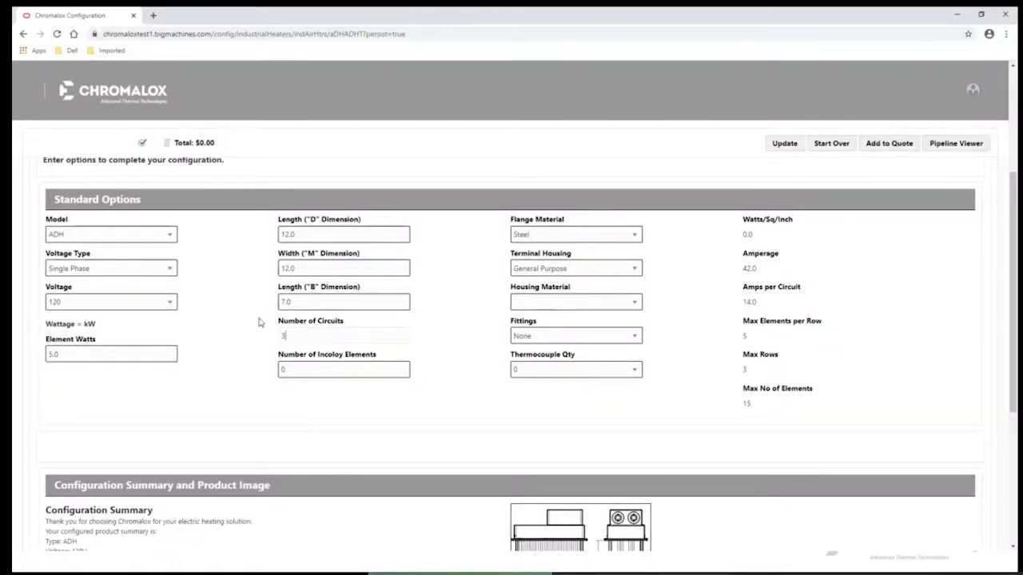
{"action": "key", "text": "Tab"}
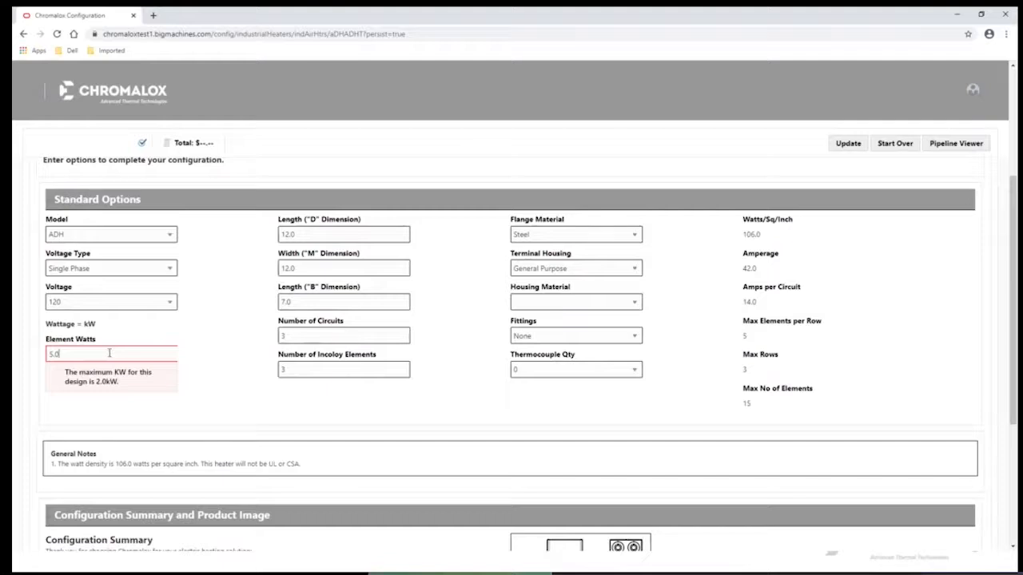
Set the element watts to 1.5 and choose Galvanized Steel as the housing material
{"action": "left_click_drag", "start_coordinate": [108, 354], "coordinate": [36, 356]}
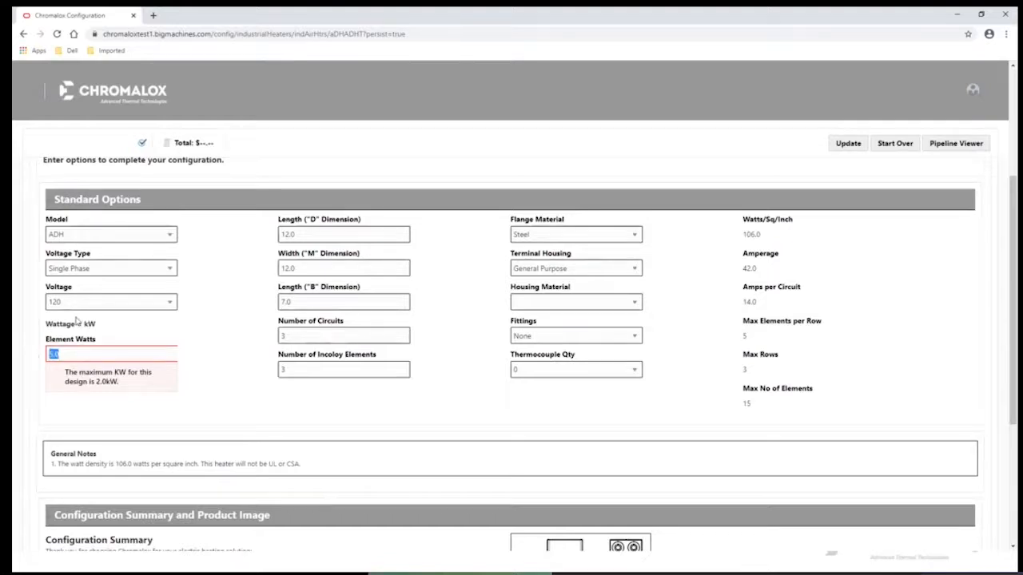
{"action": "type", "text": "1.5"}
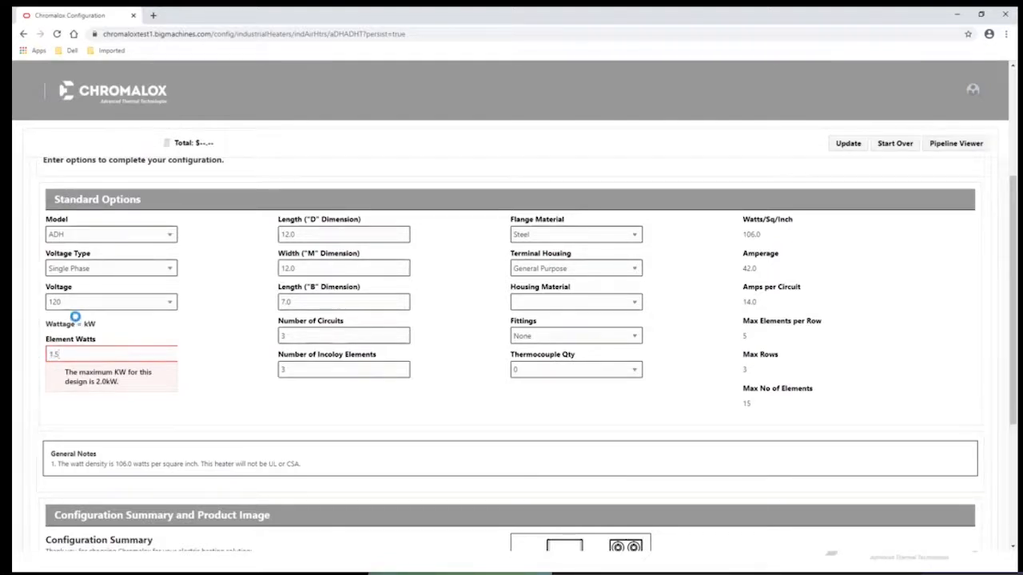
{"action": "key", "text": "Tab"}
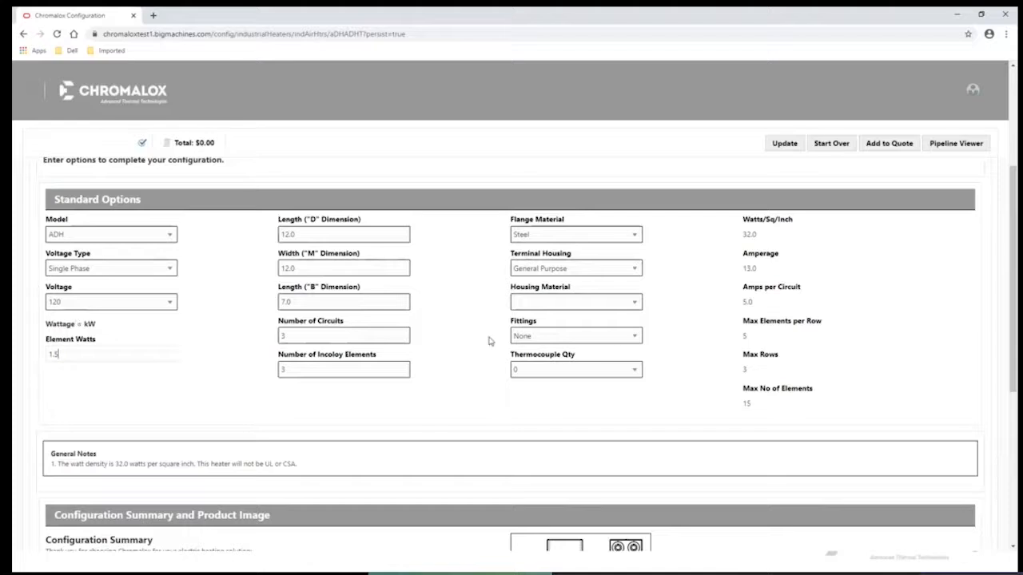
{"action": "left_click", "coordinate": [547, 306]}
{"action": "left_click", "coordinate": [541, 334]}
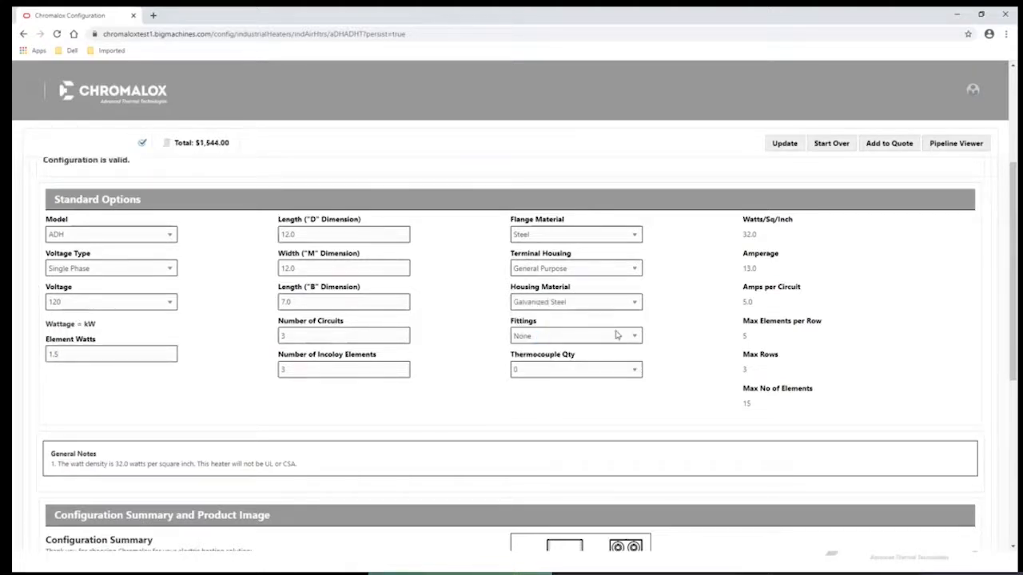
Review the ADH heater's configuration summary, product image and price, and approve and save the design
{"action": "scroll", "coordinate": [400, 340], "scroll_direction": "up", "scroll_amount": 2}
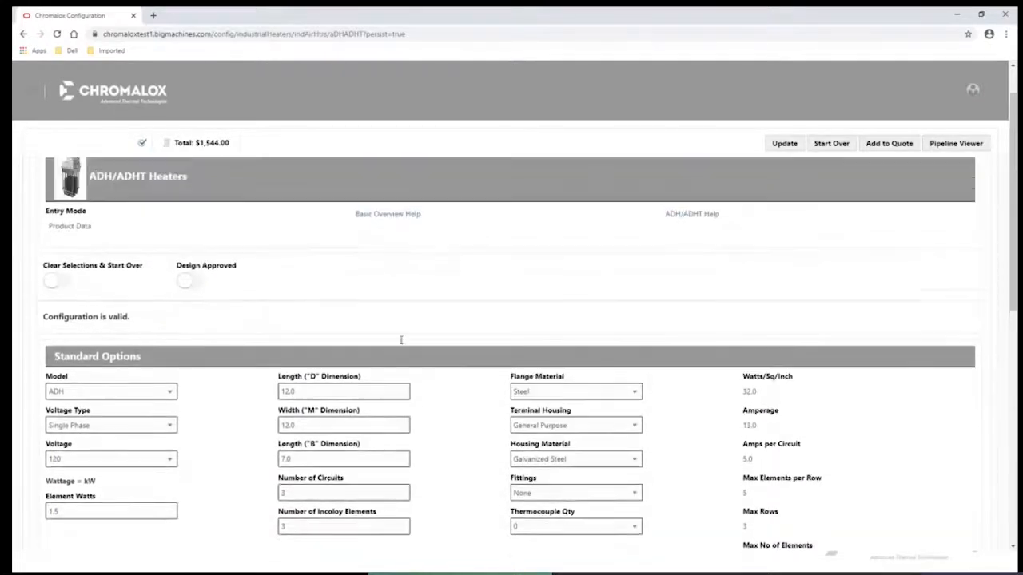
{"action": "scroll", "coordinate": [418, 299], "scroll_direction": "down", "scroll_amount": 6}
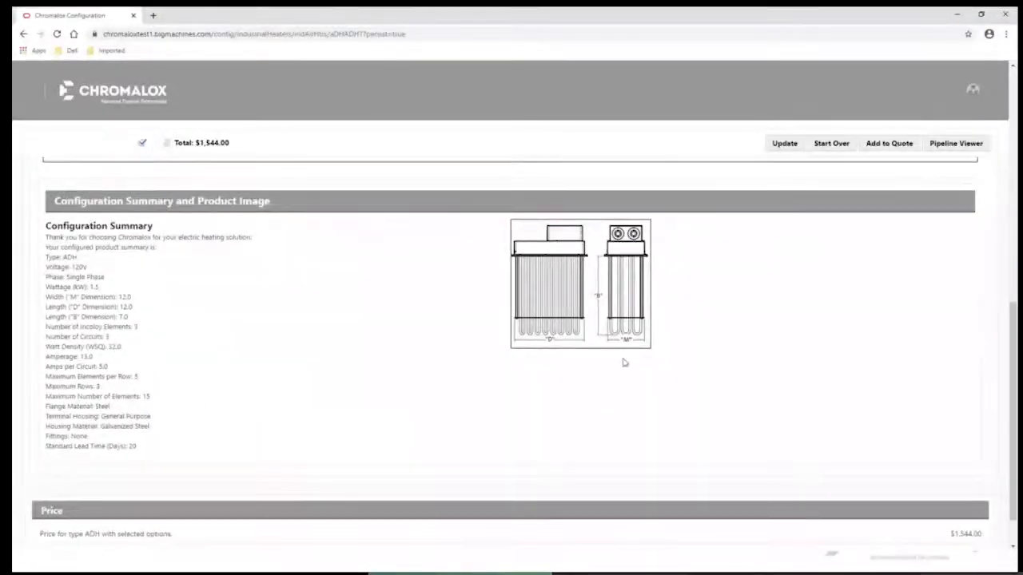
{"action": "scroll", "coordinate": [599, 297], "scroll_direction": "down", "scroll_amount": 1}
{"action": "scroll", "coordinate": [600, 296], "scroll_direction": "up", "scroll_amount": 4}
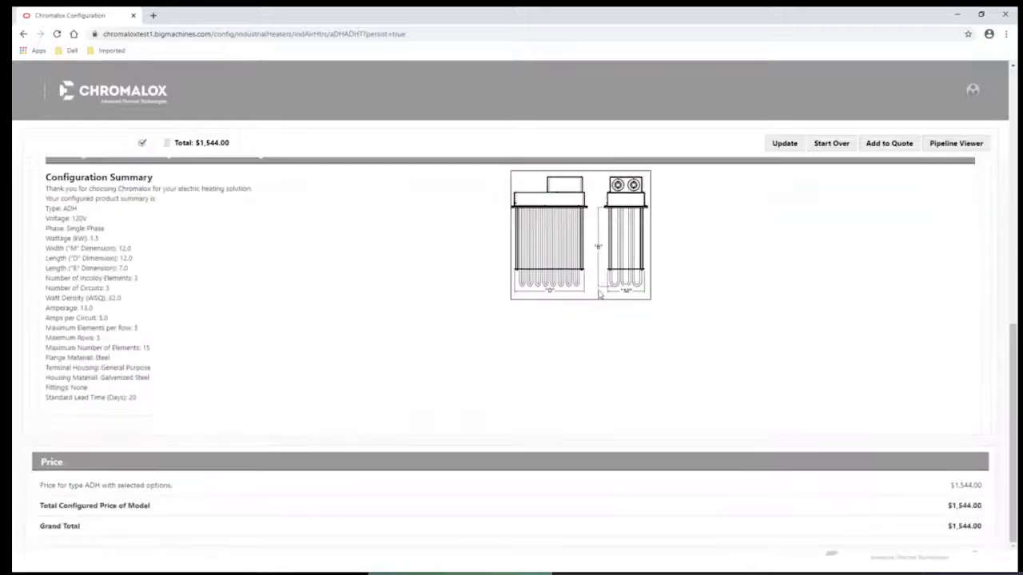
{"action": "scroll", "coordinate": [599, 294], "scroll_direction": "up", "scroll_amount": 5}
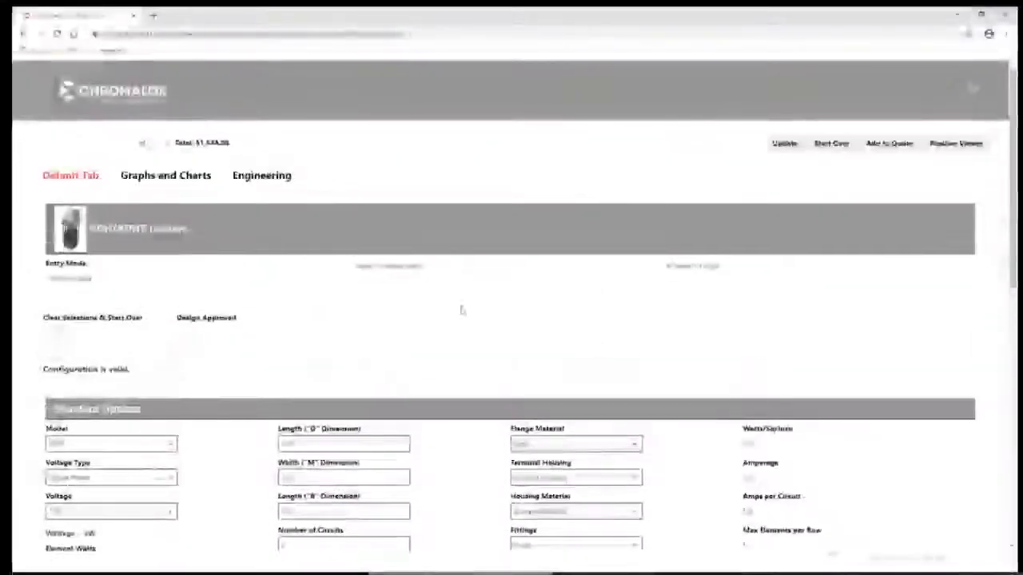
{"action": "left_click", "coordinate": [198, 334]}
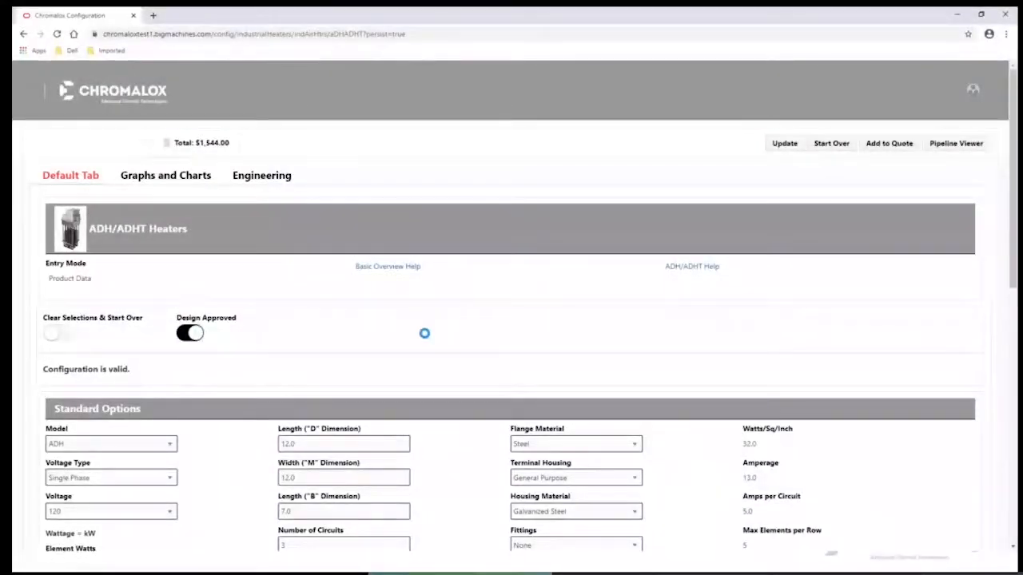
{"action": "left_click", "coordinate": [467, 334]}
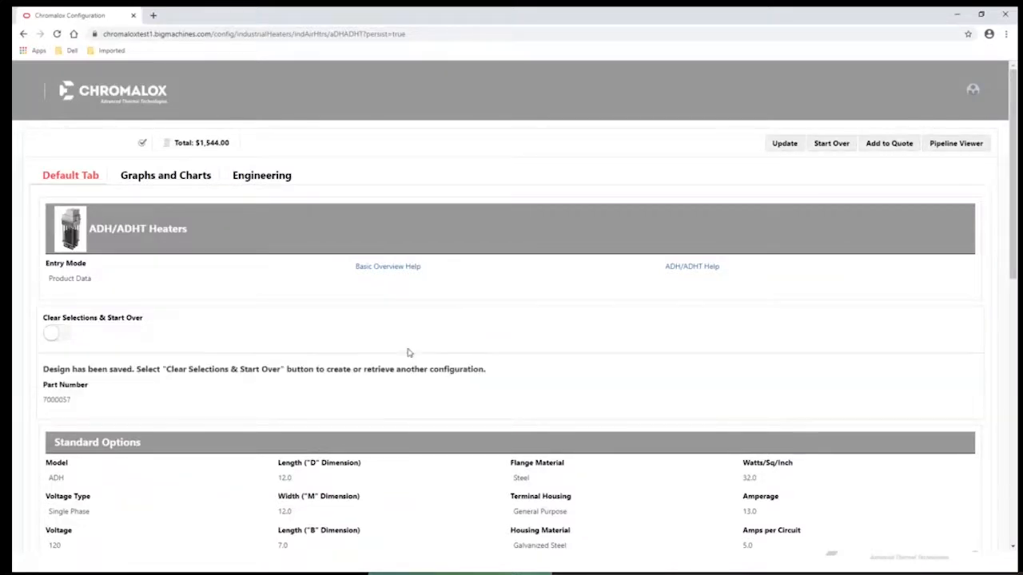
Copy the part number assigned to the saved ADH design and clear the selections to start over
{"action": "left_click_drag", "start_coordinate": [68, 400], "coordinate": [44, 402]}
{"action": "right_click", "coordinate": [54, 400]}
{"action": "left_click", "coordinate": [79, 407]}
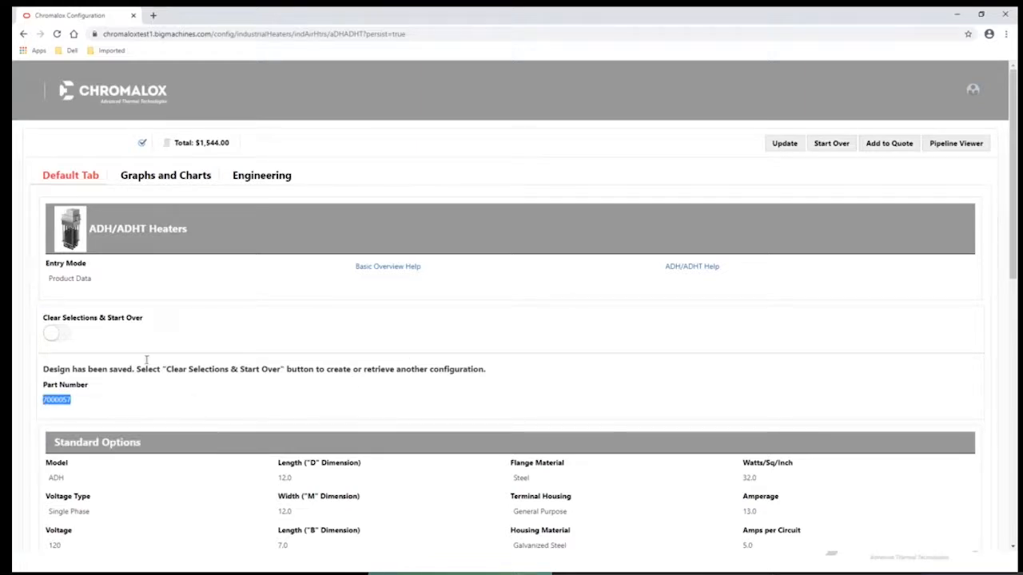
{"action": "left_click", "coordinate": [58, 333]}
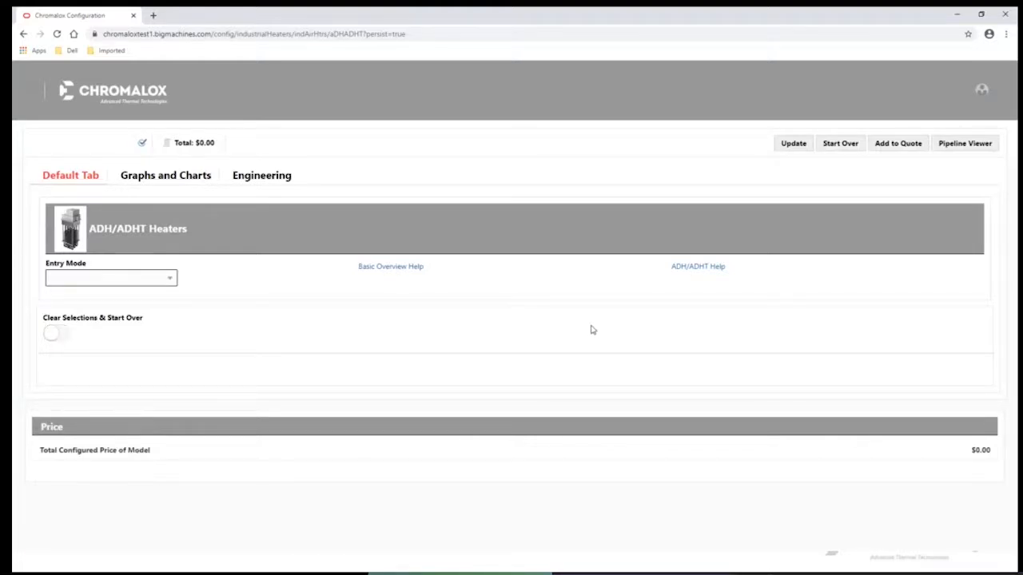
View the 9 FPS and 25 FPS Distributed Air Velocity graphs and the Engineering section, and return to the main configuration page
{"action": "left_click", "coordinate": [206, 186]}
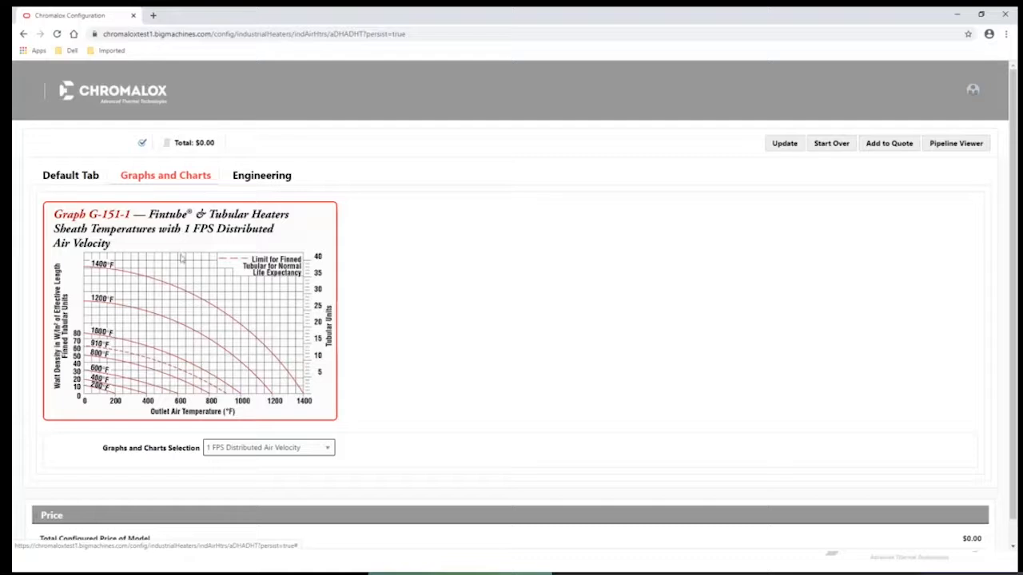
{"action": "left_click", "coordinate": [326, 447]}
{"action": "left_click", "coordinate": [239, 381]}
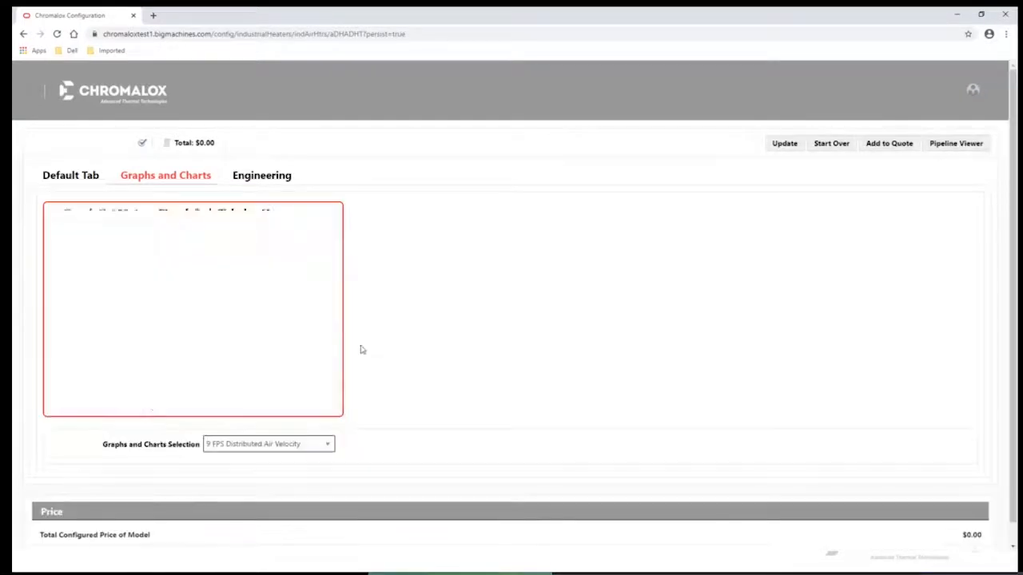
{"action": "left_click", "coordinate": [328, 446]}
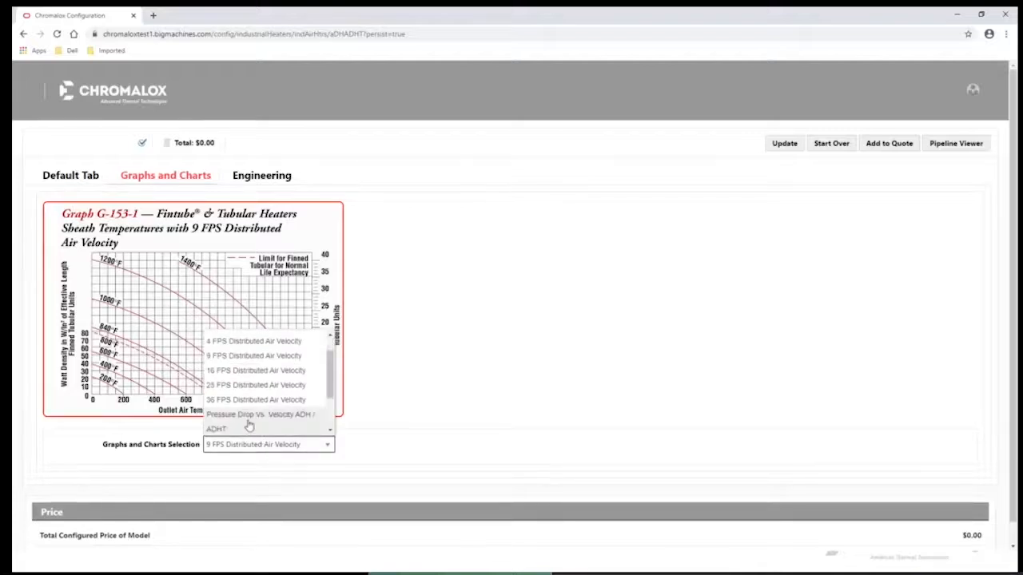
{"action": "left_click", "coordinate": [253, 385]}
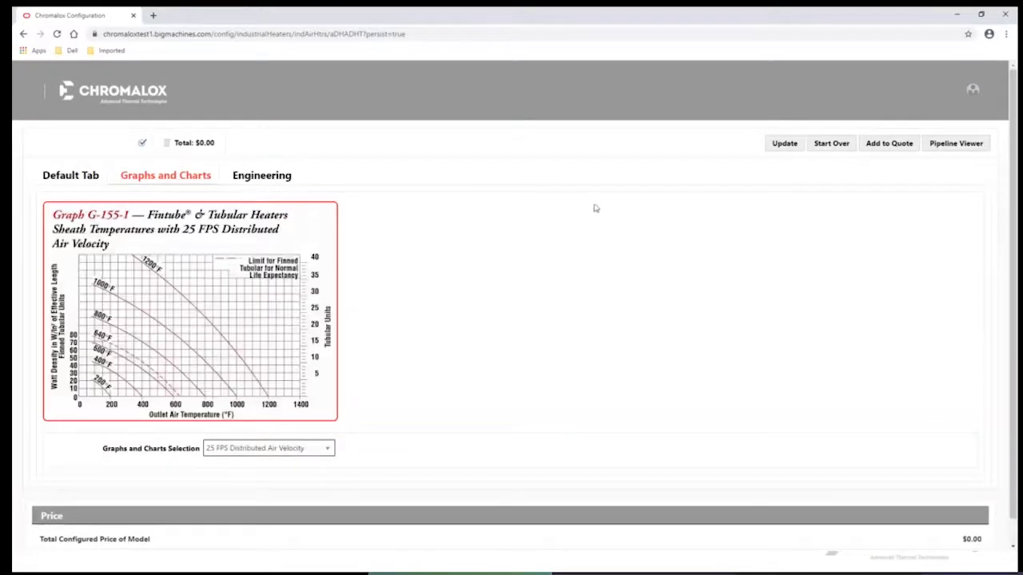
{"action": "left_click", "coordinate": [260, 176]}
{"action": "left_click", "coordinate": [36, 176]}
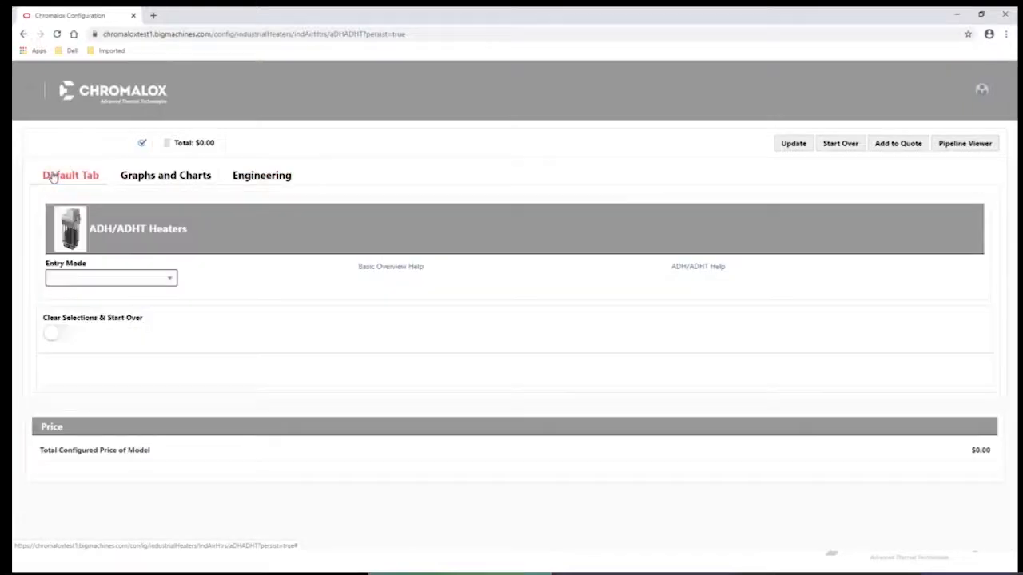
Set the entry mode to Part Number, paste part number 7000057 and look up the saved ADH design
{"action": "left_click", "coordinate": [137, 278]}
{"action": "left_click", "coordinate": [103, 320]}
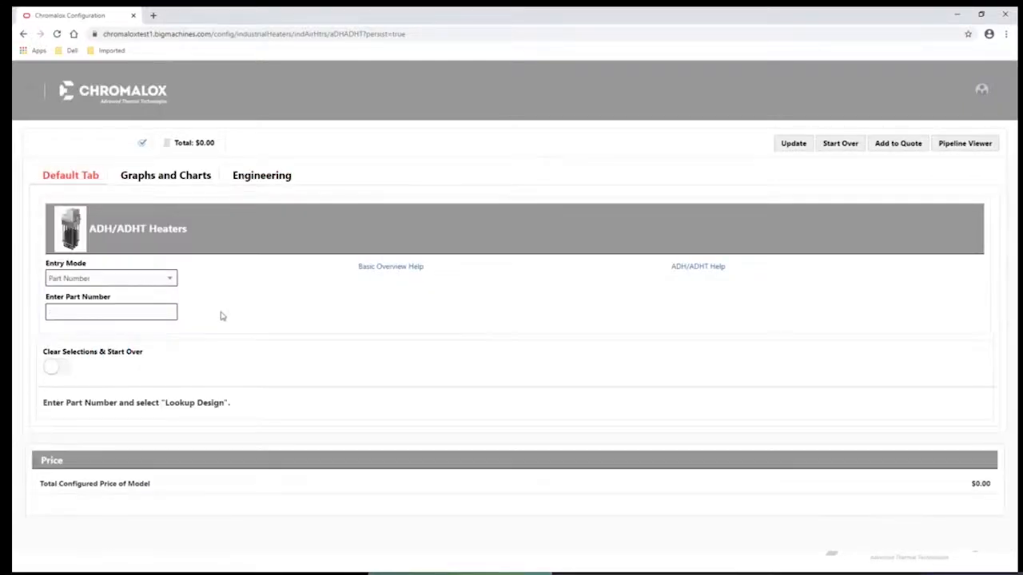
{"action": "left_click", "coordinate": [108, 314]}
{"action": "right_click", "coordinate": [107, 315]}
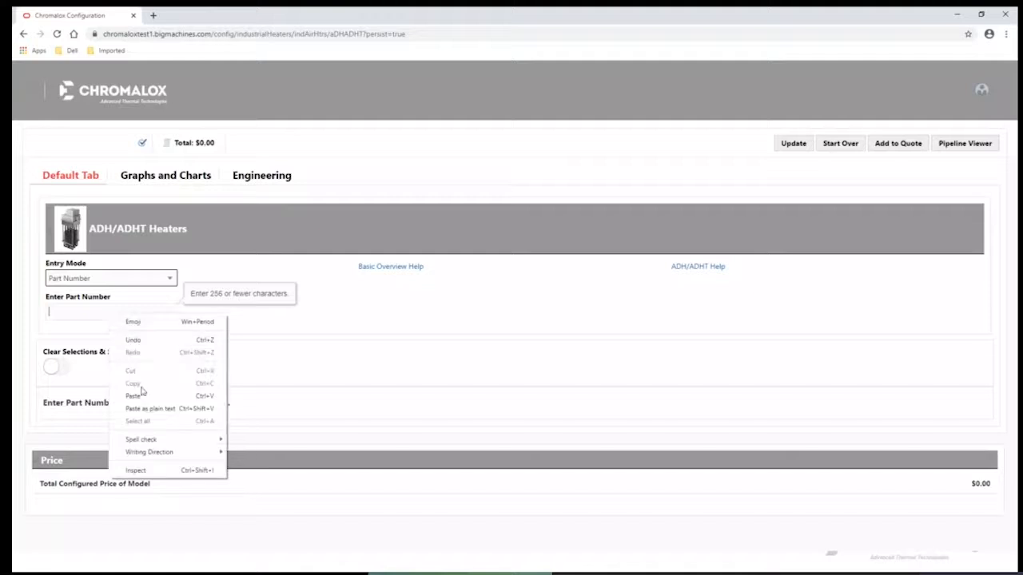
{"action": "left_click", "coordinate": [132, 395]}
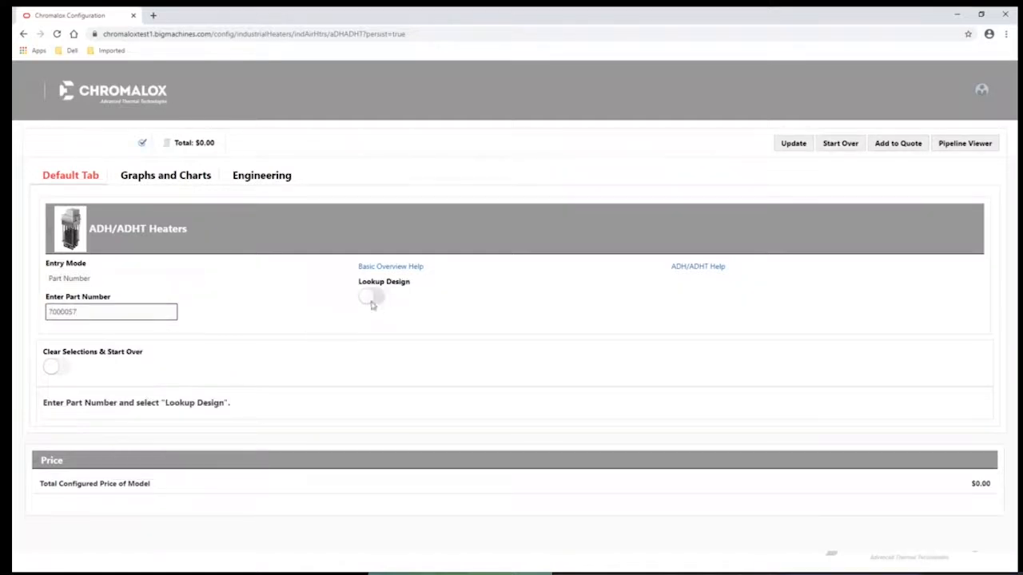
{"action": "left_click", "coordinate": [384, 298]}
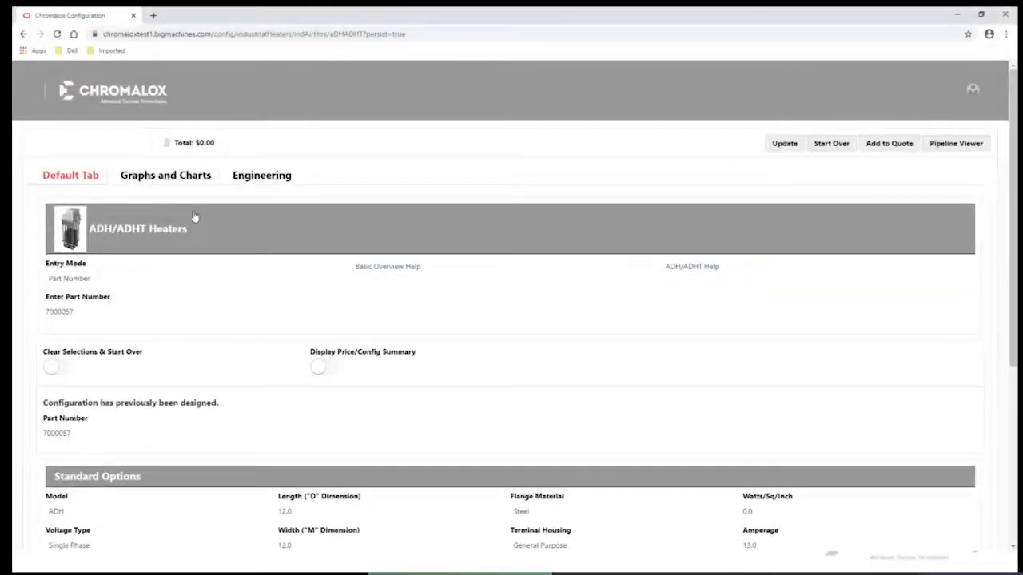
Start over from the ADH design, open the Strip configurator under Component Technologies' Strip and Ring Heaters, and set the entry mode to Product Data
{"action": "left_click", "coordinate": [840, 148]}
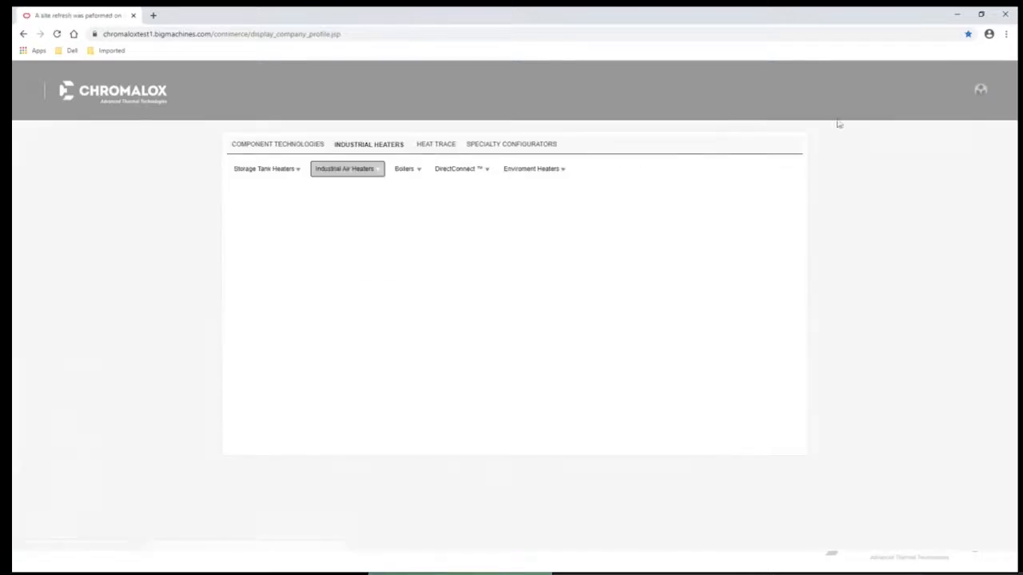
{"action": "left_click", "coordinate": [284, 144]}
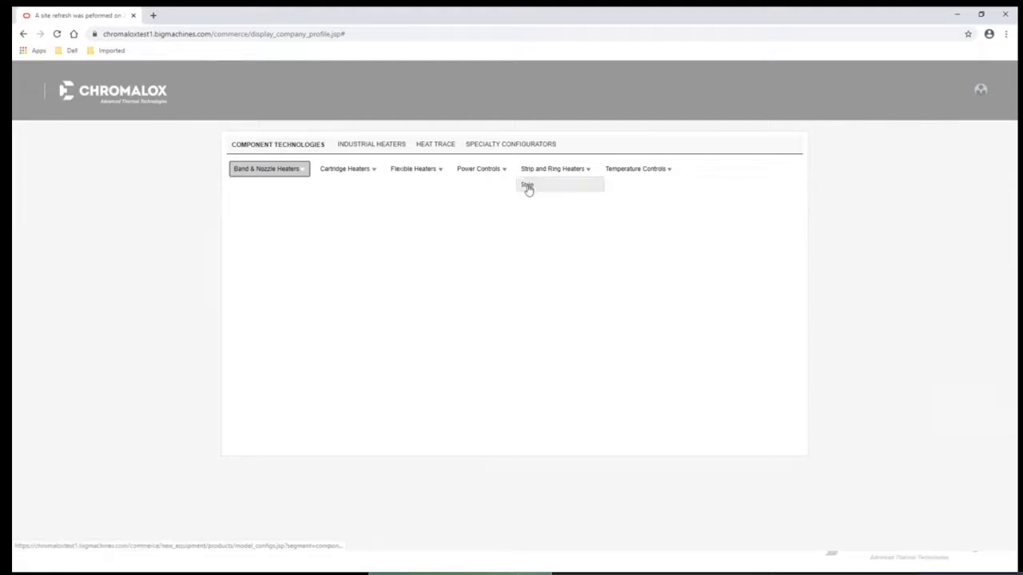
{"action": "left_click", "coordinate": [527, 187]}
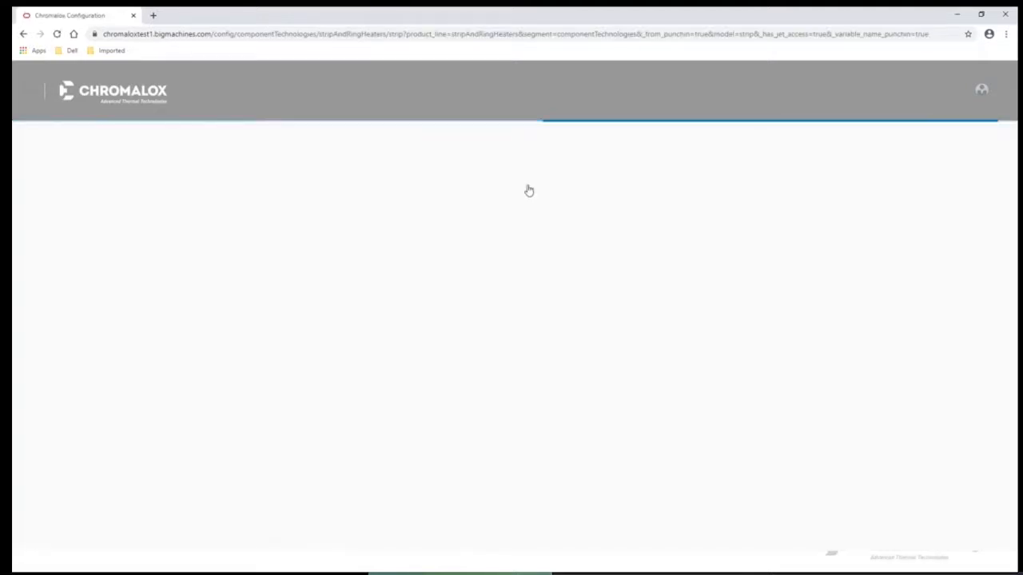
{"action": "left_click", "coordinate": [144, 246]}
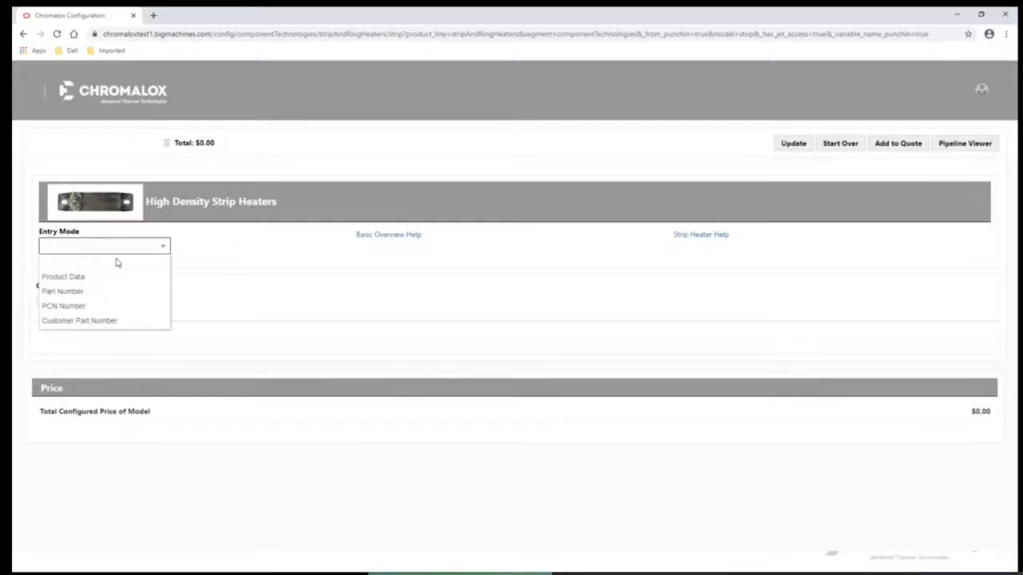
{"action": "left_click", "coordinate": [90, 275]}
Select the (NH) 1" Wide strip heater model and set its wattage to 350 and volts to 120
{"action": "left_click", "coordinate": [73, 414]}
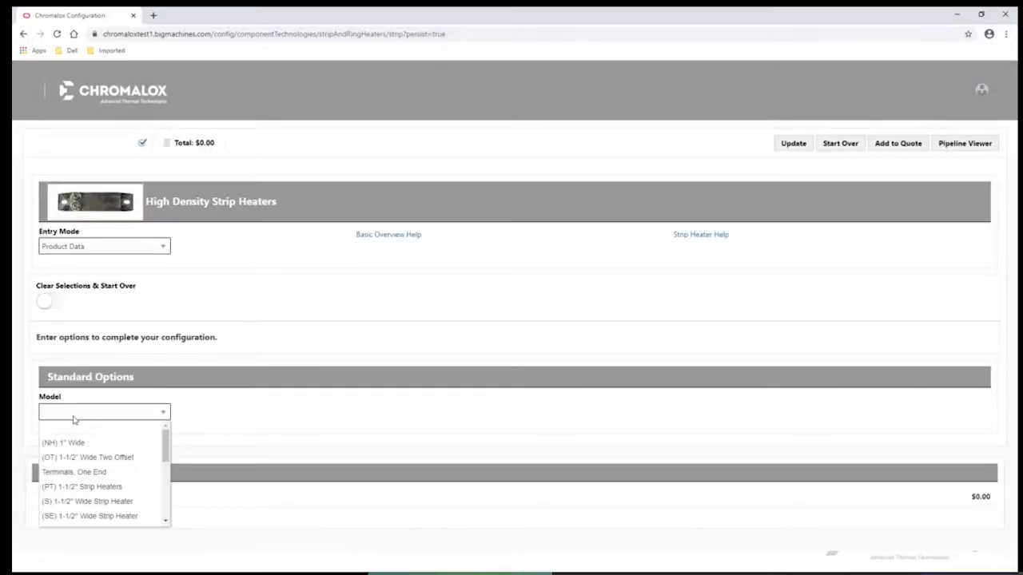
{"action": "left_click", "coordinate": [67, 444]}
{"action": "scroll", "coordinate": [71, 400], "scroll_direction": "down", "scroll_amount": 3}
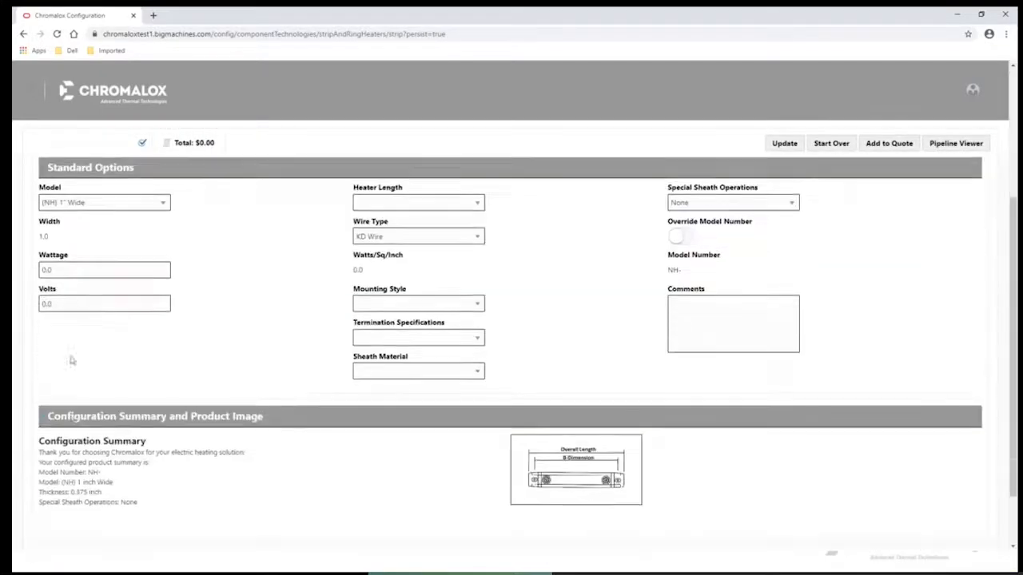
{"action": "left_click", "coordinate": [80, 274]}
{"action": "type", "text": "350"}
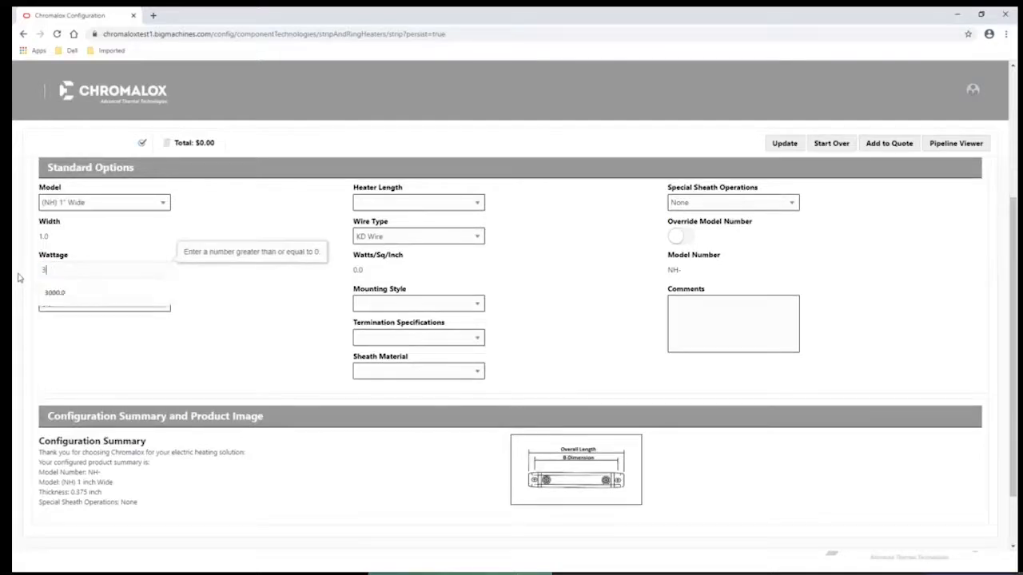
{"action": "left_click", "coordinate": [72, 305]}
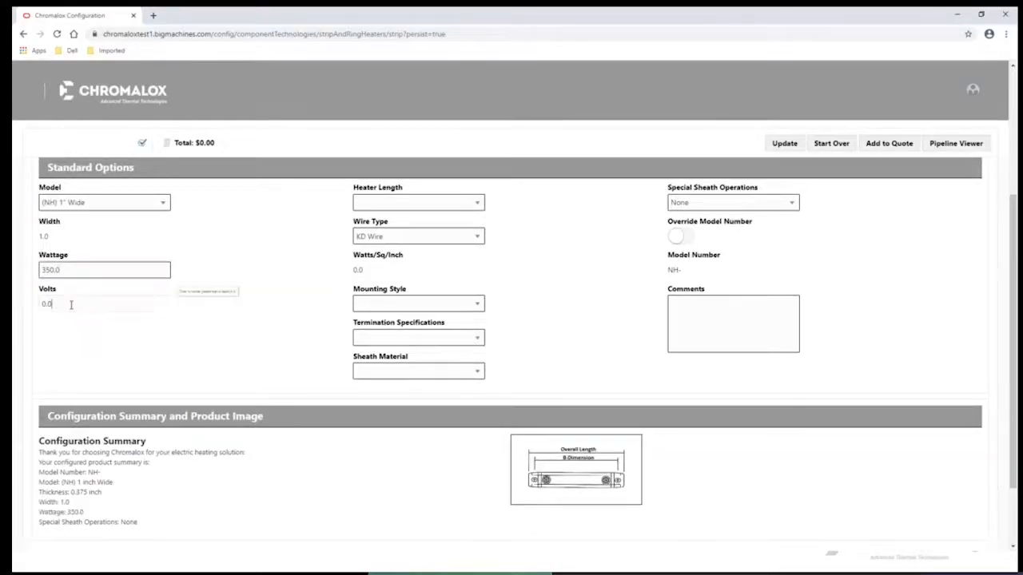
{"action": "type", "text": "120"}
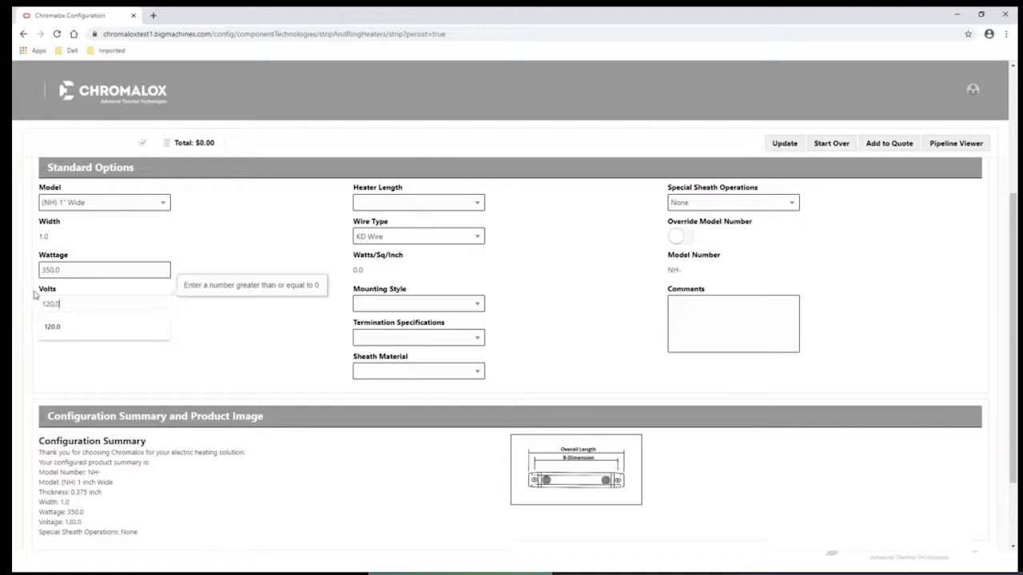
Set the strip heater's length to 11.0, mounting style to 5/16" x 1/2" Standard Slots, termination to Standard and sheath material to 304 Stn Stl
{"action": "left_click", "coordinate": [386, 204]}
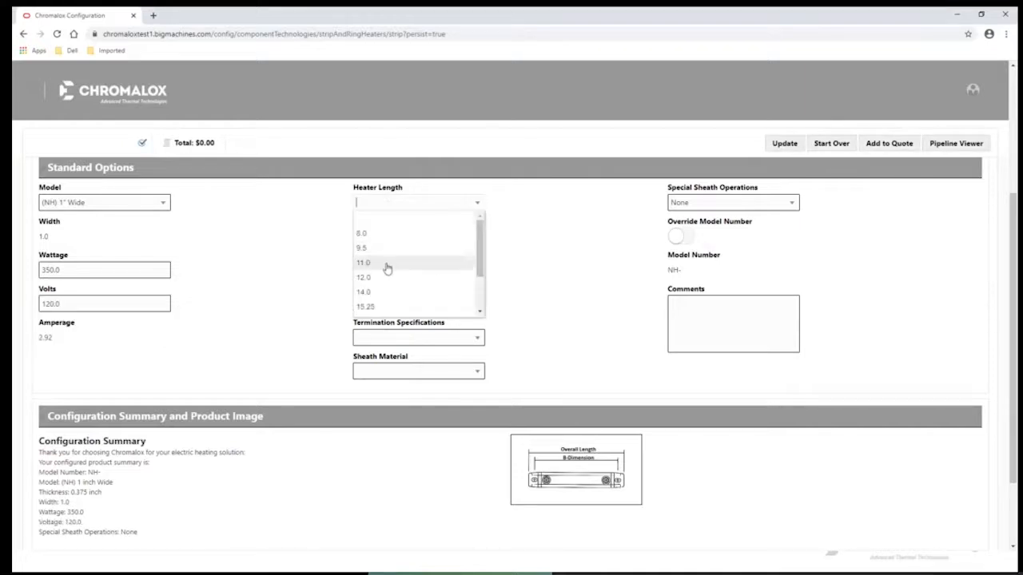
{"action": "left_click", "coordinate": [388, 262]}
{"action": "left_click", "coordinate": [423, 238]}
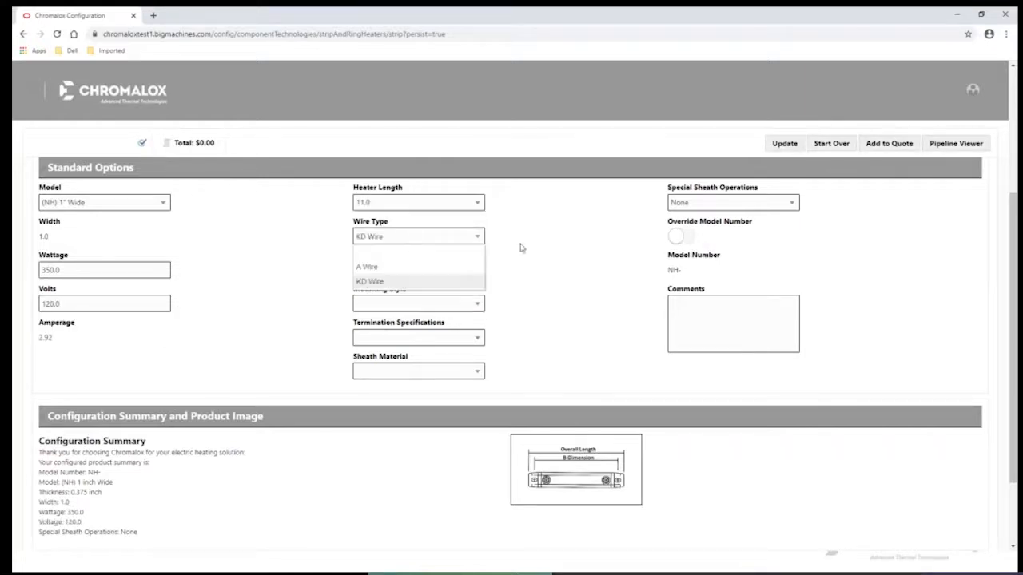
{"action": "left_click", "coordinate": [454, 305]}
{"action": "left_click", "coordinate": [403, 334]}
{"action": "left_click", "coordinate": [410, 337]}
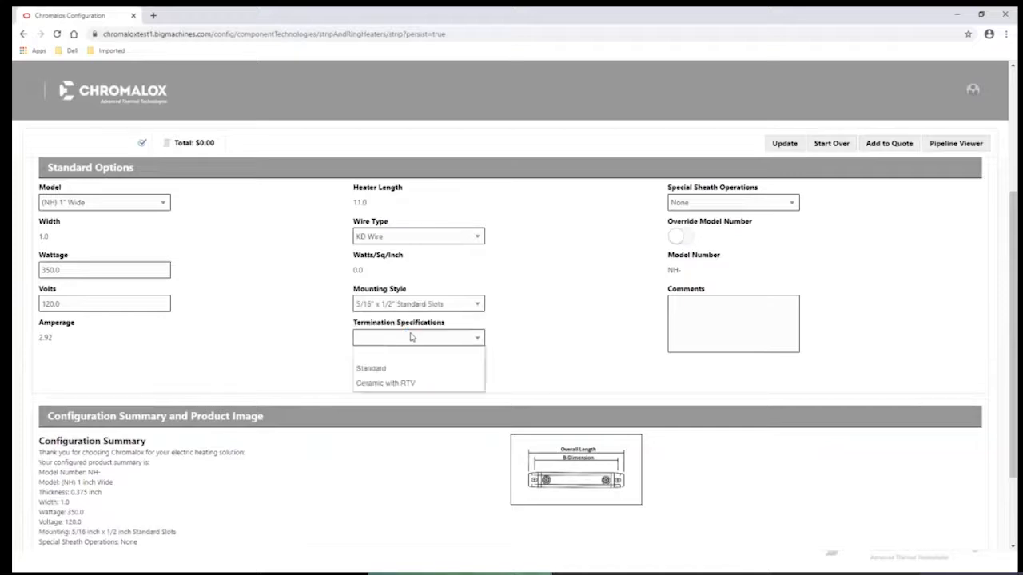
{"action": "left_click", "coordinate": [400, 367]}
{"action": "left_click", "coordinate": [397, 370]}
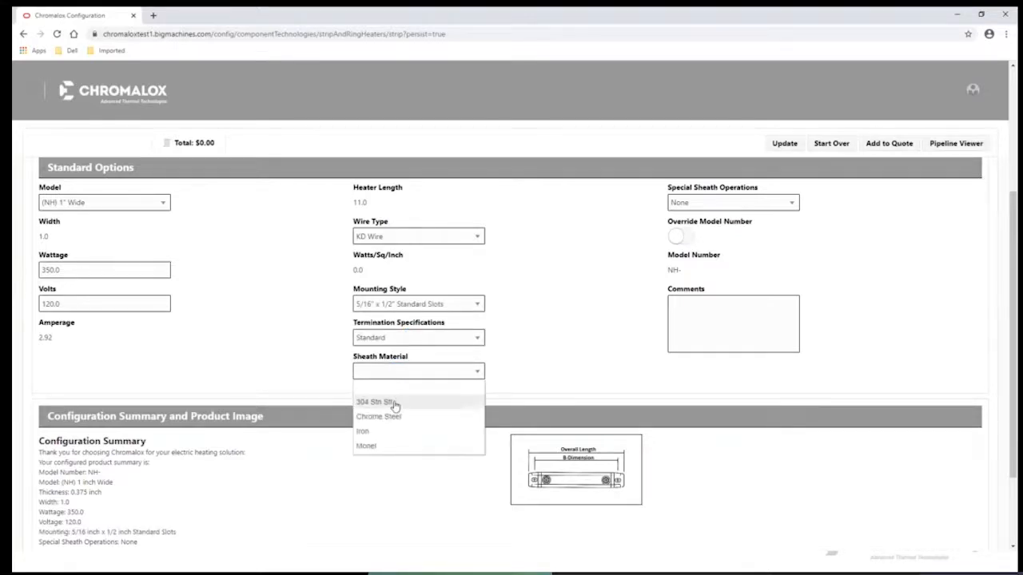
{"action": "left_click", "coordinate": [392, 404]}
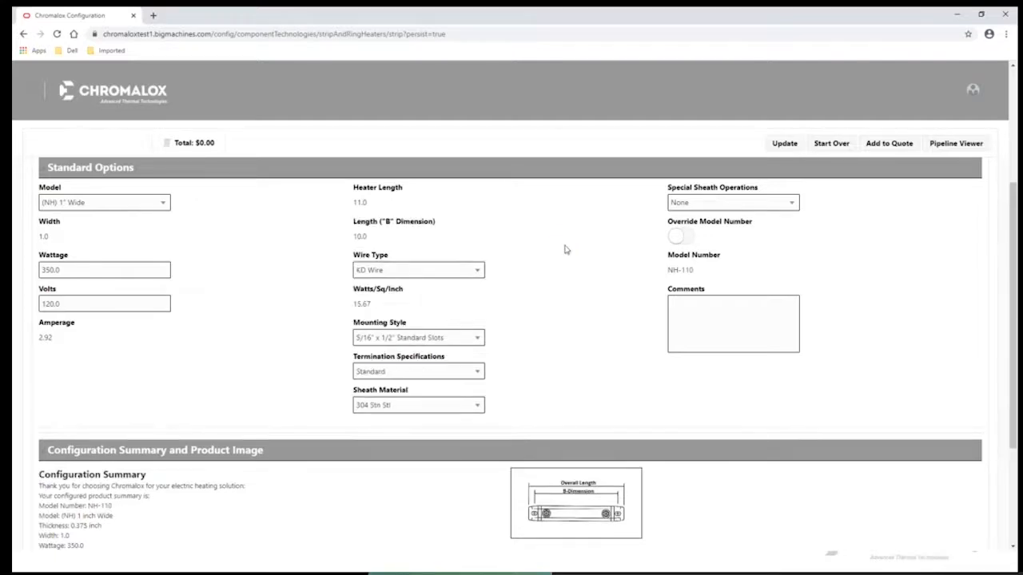
Review the strip heater's options, approve the design and save it
{"action": "scroll", "coordinate": [567, 247], "scroll_direction": "up", "scroll_amount": 2}
{"action": "scroll", "coordinate": [567, 250], "scroll_direction": "up", "scroll_amount": 1}
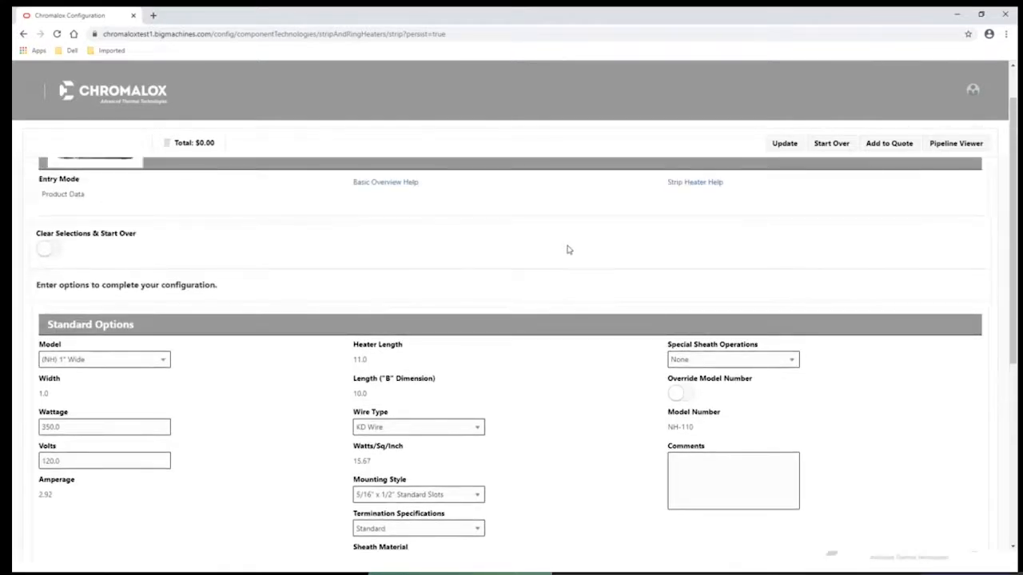
{"action": "scroll", "coordinate": [568, 250], "scroll_direction": "down", "scroll_amount": 1}
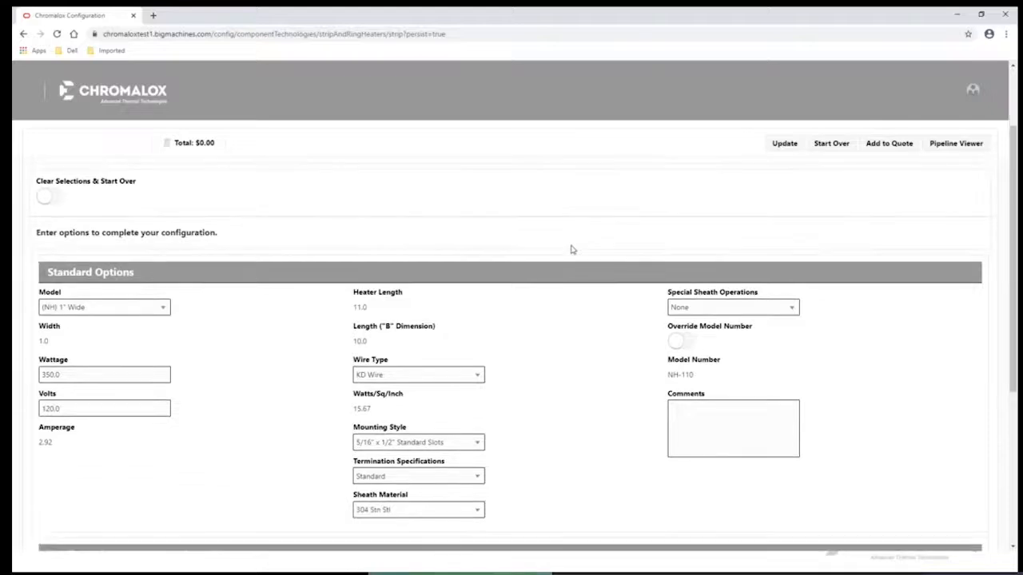
{"action": "scroll", "coordinate": [573, 249], "scroll_direction": "up", "scroll_amount": 2}
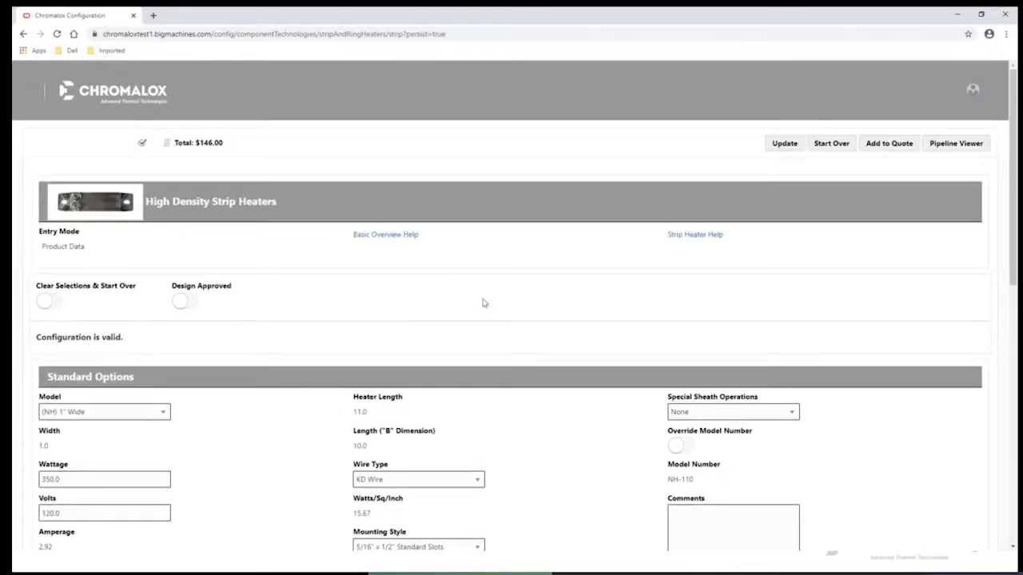
{"action": "left_click", "coordinate": [187, 301]}
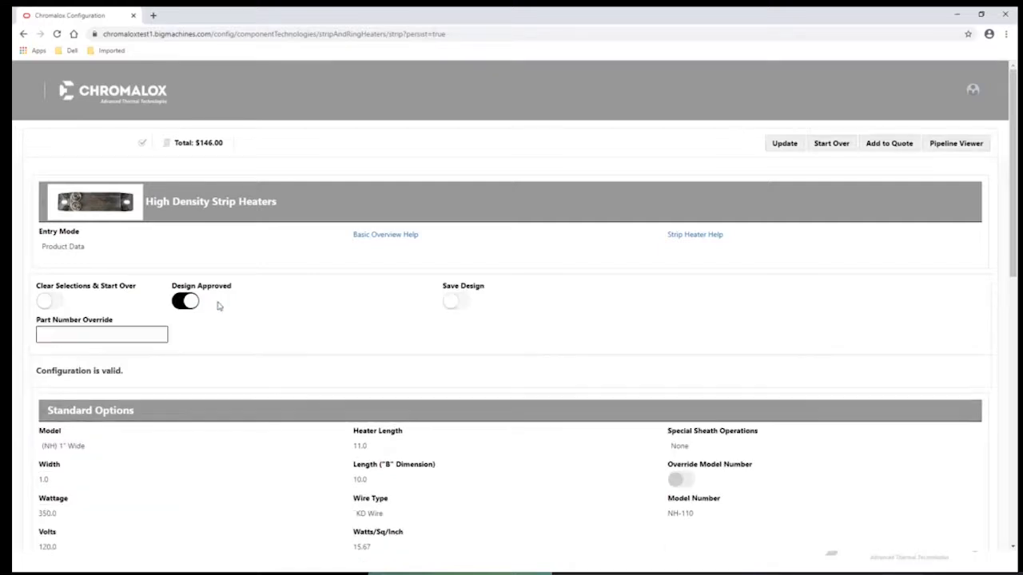
{"action": "left_click", "coordinate": [469, 308]}
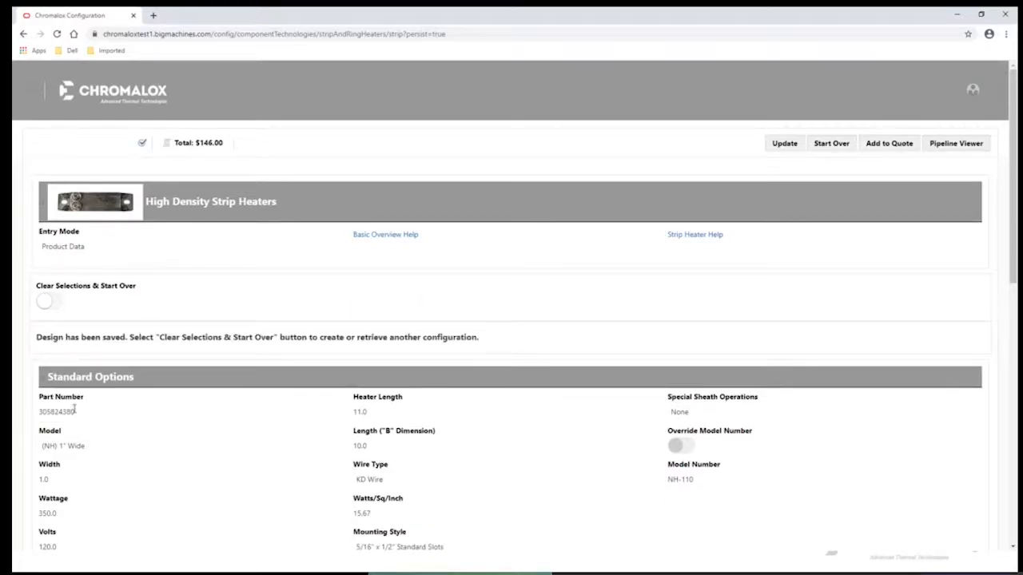
Copy the part number assigned to the saved strip heater design and clear the selections to start over
{"action": "mouse_move", "coordinate": [75, 412]}
{"action": "left_mouse_down"}
{"action": "mouse_move", "coordinate": [40, 414]}
{"action": "mouse_move", "coordinate": [75, 413]}
{"action": "left_mouse_up"}
{"action": "left_click", "coordinate": [37, 415]}
{"action": "right_click", "coordinate": [76, 412]}
{"action": "left_click", "coordinate": [90, 420]}
{"action": "left_click", "coordinate": [57, 302]}
Set the entry mode to Part Number, paste part number 305824380 and look up the saved strip heater design
{"action": "left_click", "coordinate": [103, 246]}
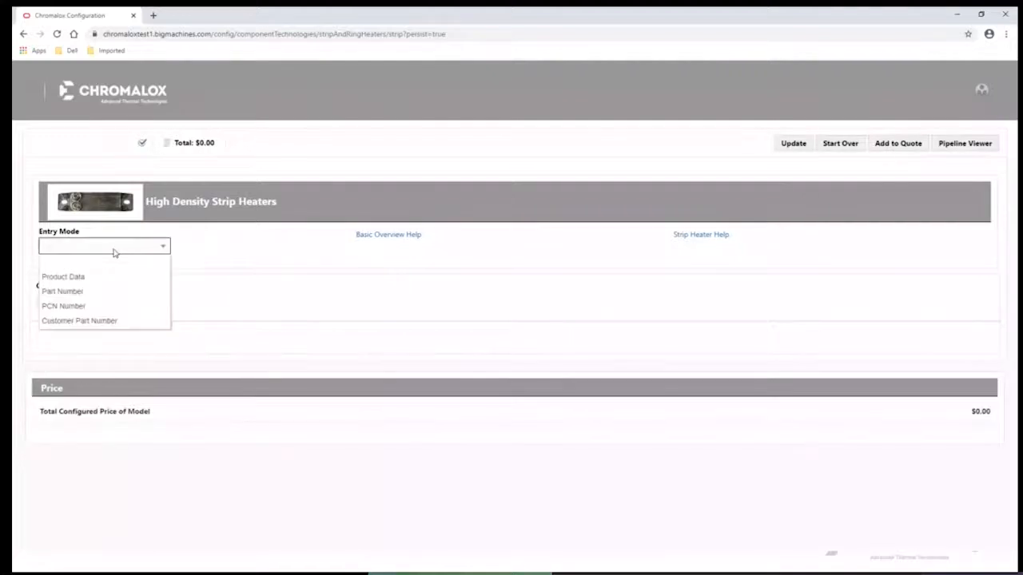
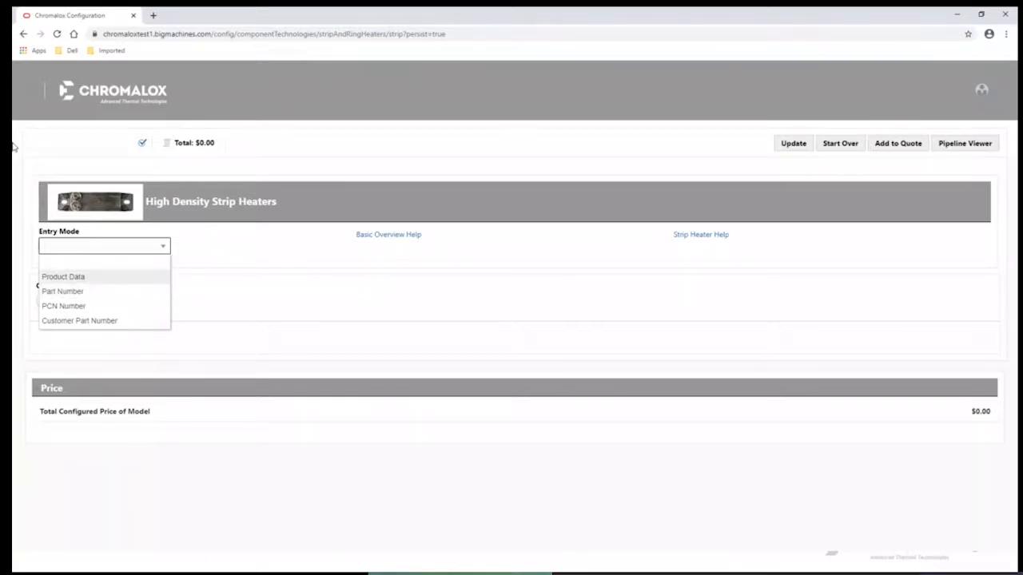
{"action": "left_click", "coordinate": [76, 292]}
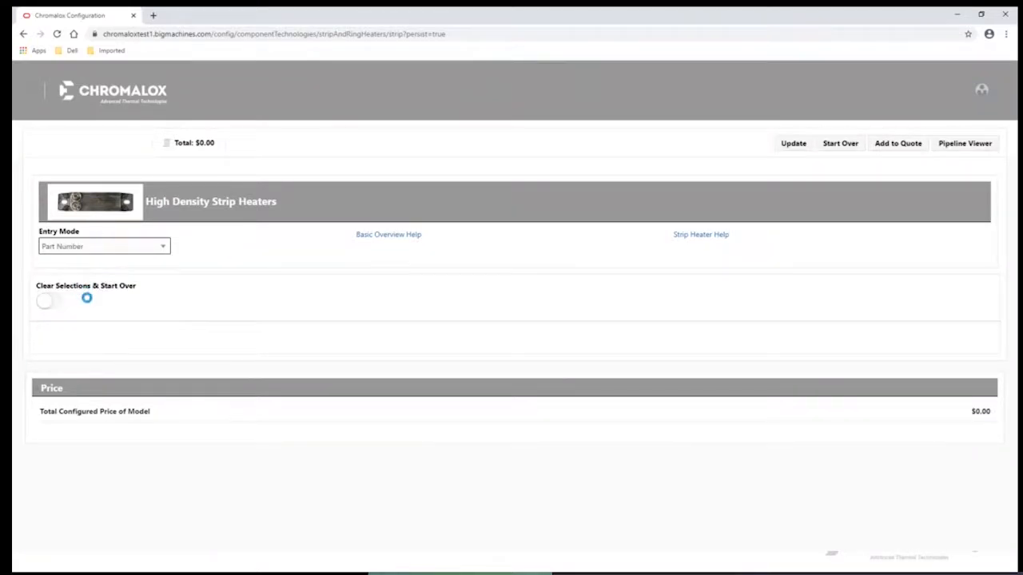
{"action": "left_click", "coordinate": [110, 284]}
{"action": "right_click", "coordinate": [110, 284]}
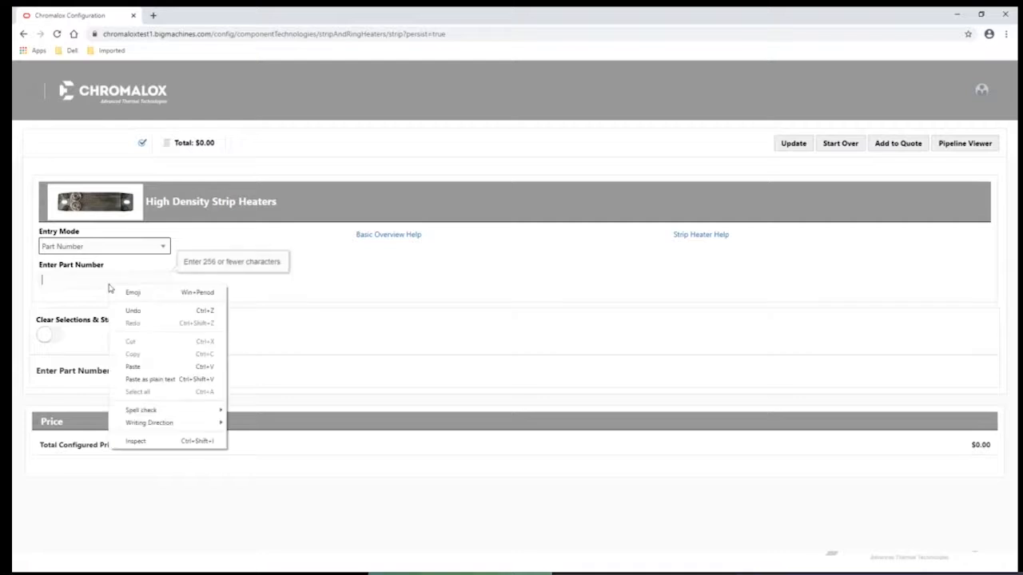
{"action": "left_click", "coordinate": [139, 362]}
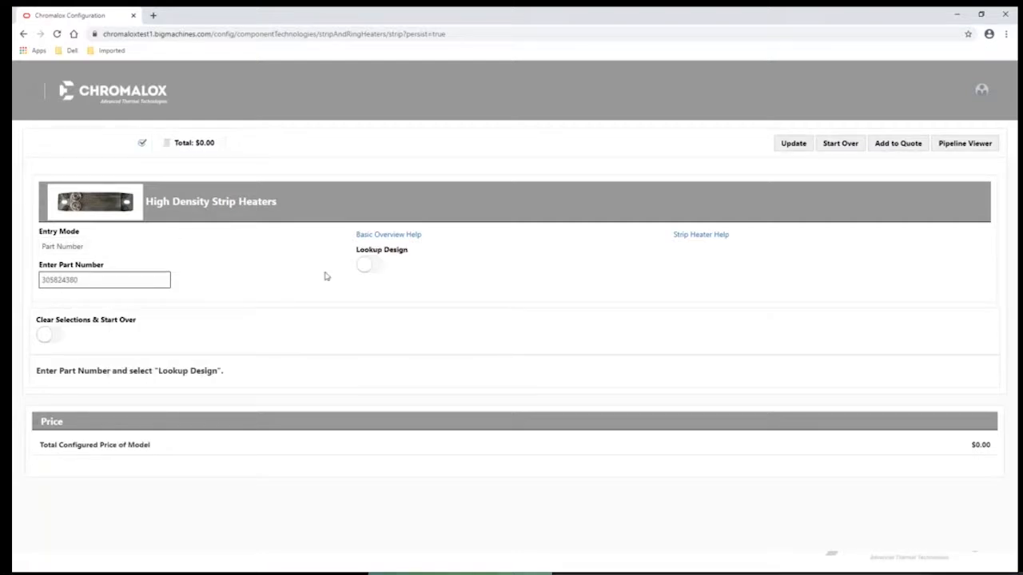
{"action": "left_click", "coordinate": [366, 264]}
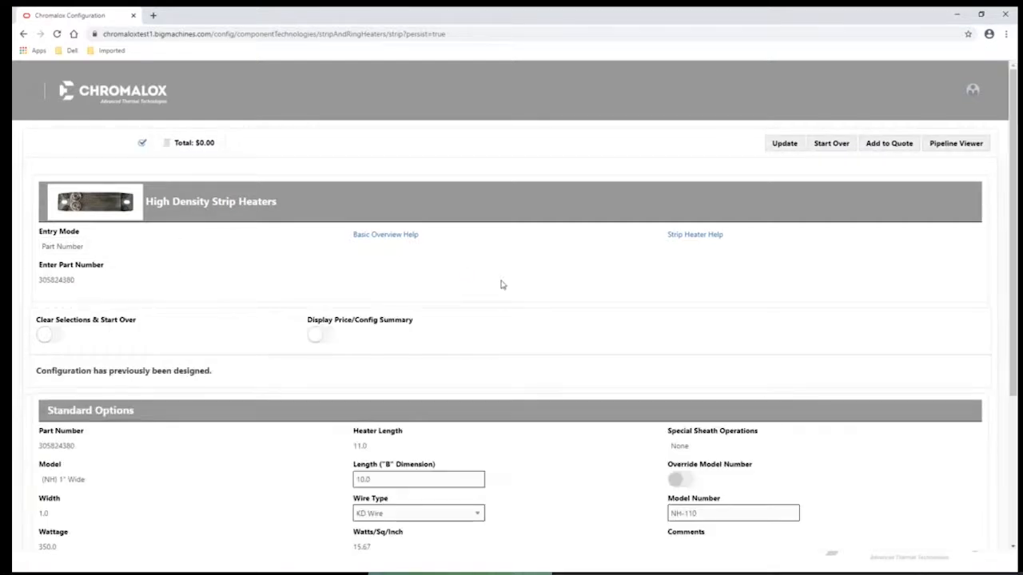
Review the retrieved strip heater design and display its price and configuration summary
{"action": "scroll", "coordinate": [472, 299], "scroll_direction": "down", "scroll_amount": 4}
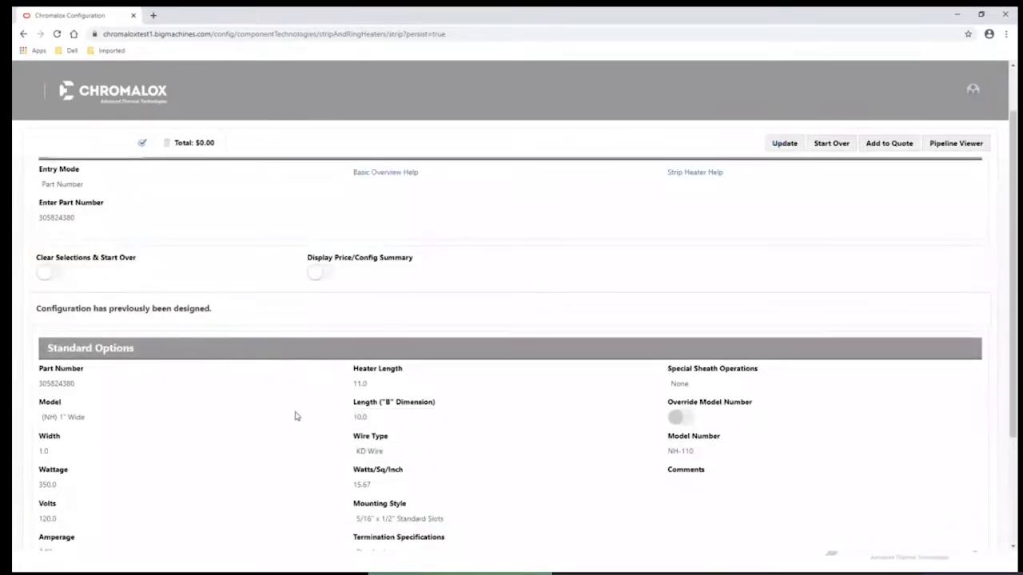
{"action": "scroll", "coordinate": [295, 415], "scroll_direction": "down", "scroll_amount": 3}
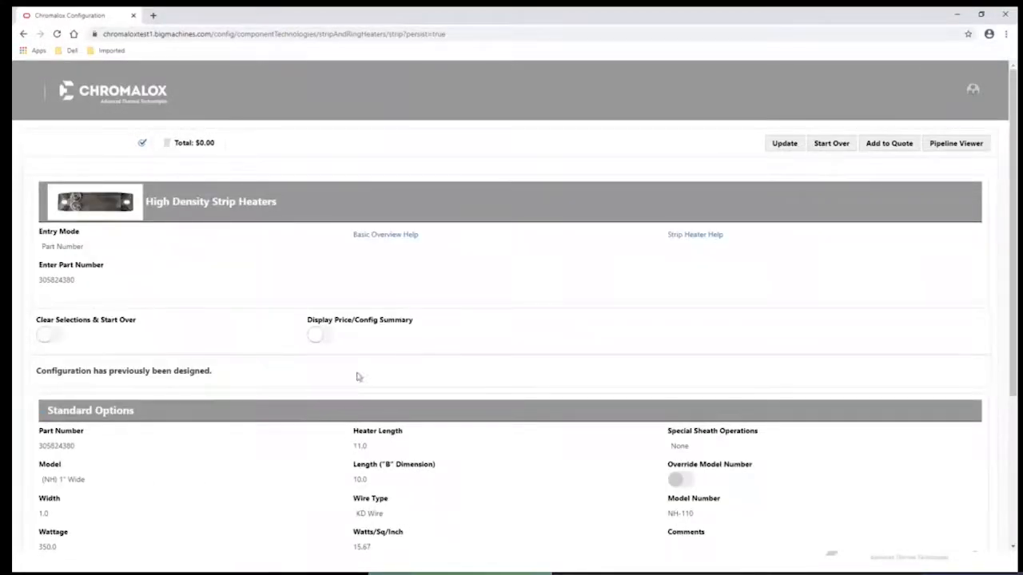
{"action": "left_click", "coordinate": [319, 335]}
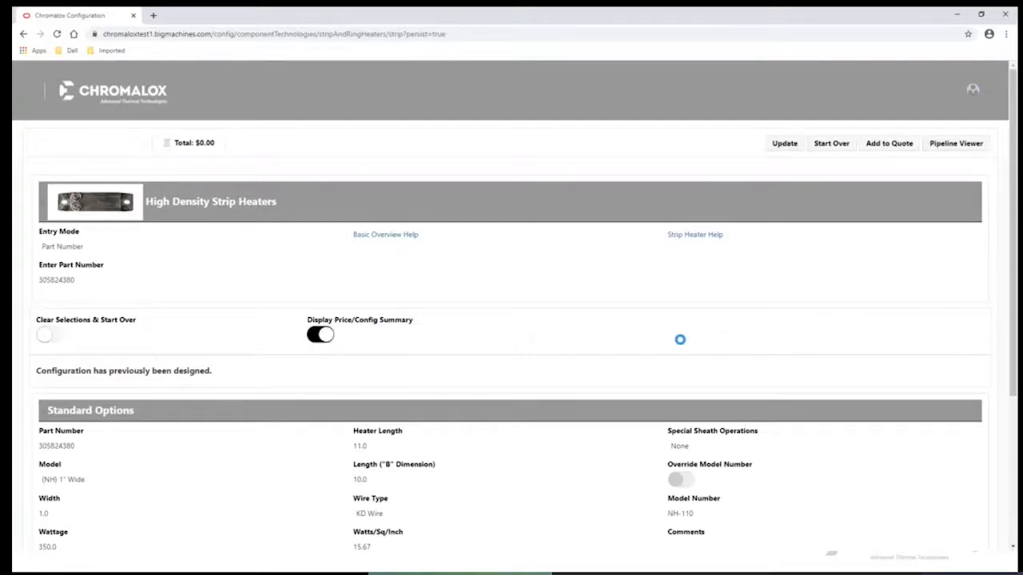
{"action": "scroll", "coordinate": [680, 340], "scroll_direction": "down", "scroll_amount": 1}
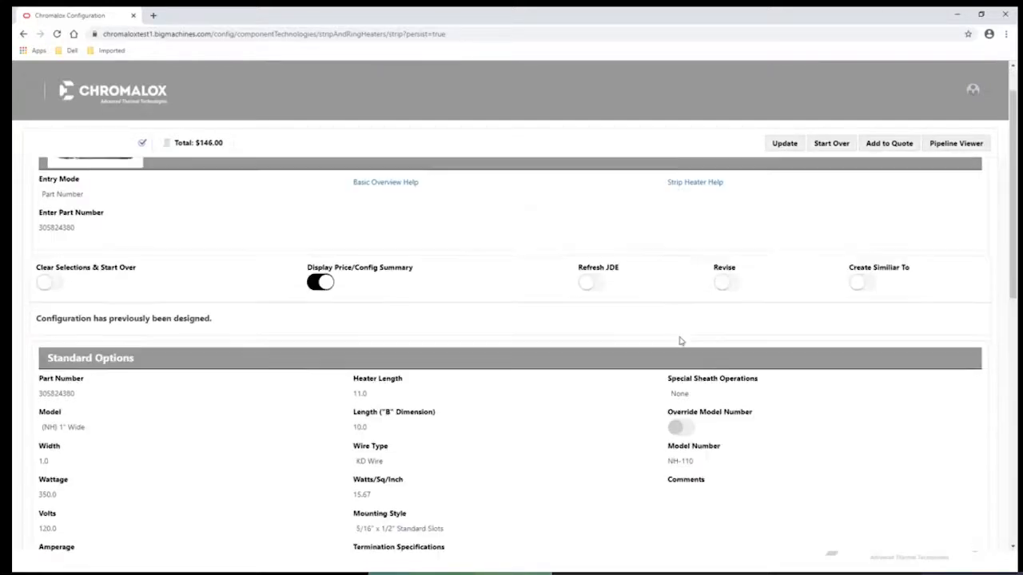
{"action": "scroll", "coordinate": [680, 340], "scroll_direction": "up", "scroll_amount": 1}
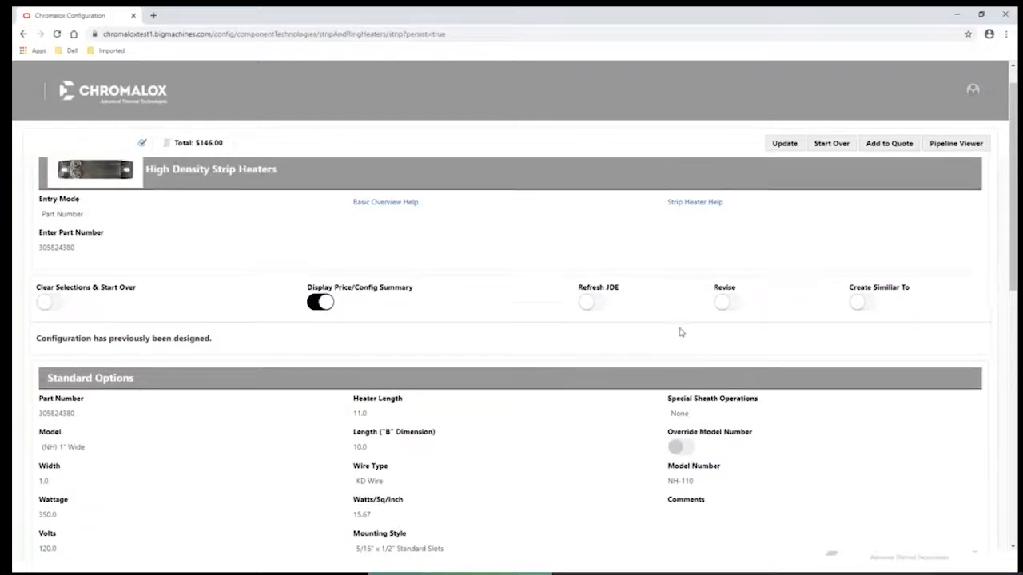
Clear the strip heater selections, return to the product catalog and open the Medium Voltage Power Control configurator among the DirectConnect industrial heaters
{"action": "left_click", "coordinate": [58, 338]}
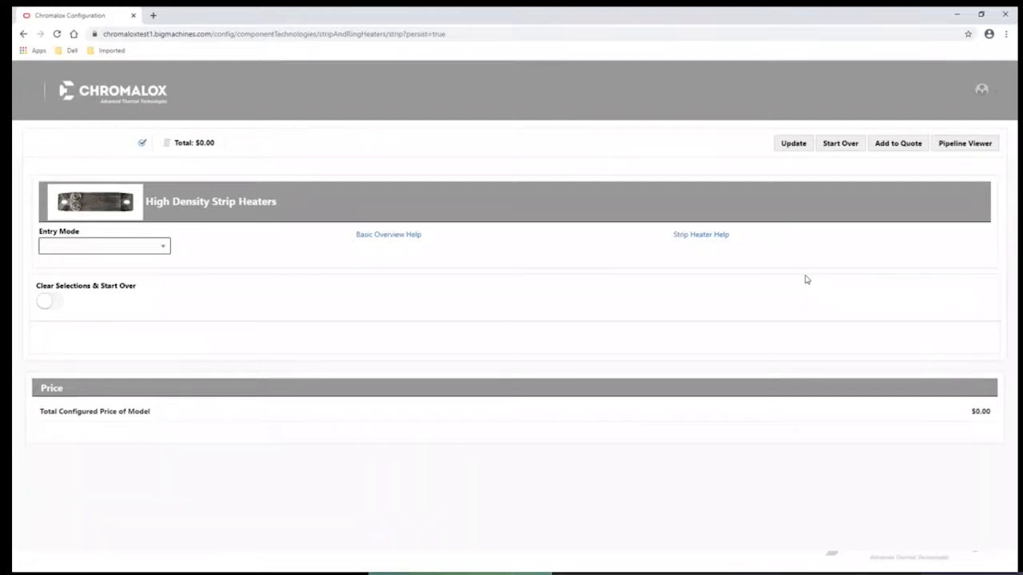
{"action": "left_click", "coordinate": [840, 145]}
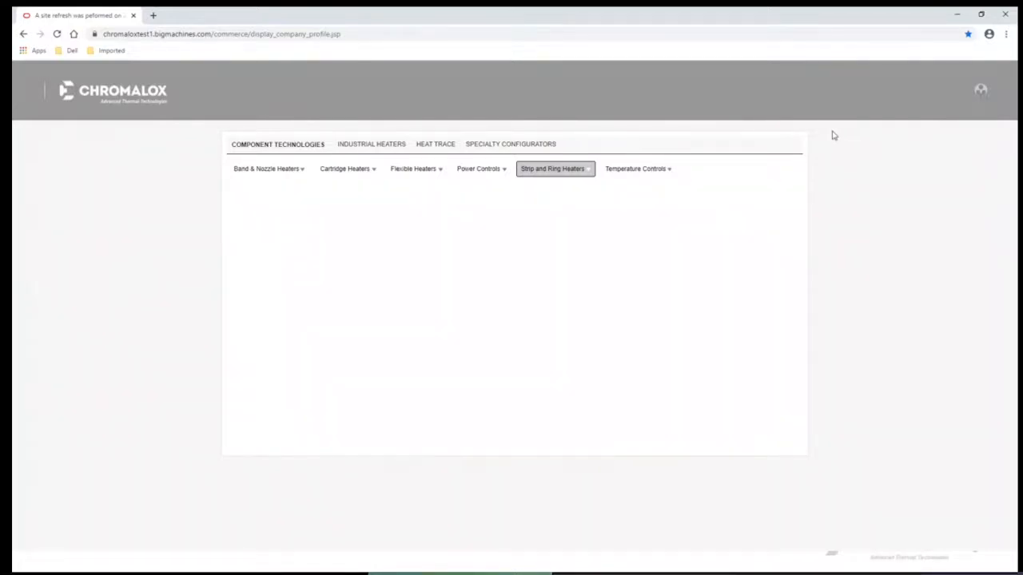
{"action": "left_click", "coordinate": [372, 145]}
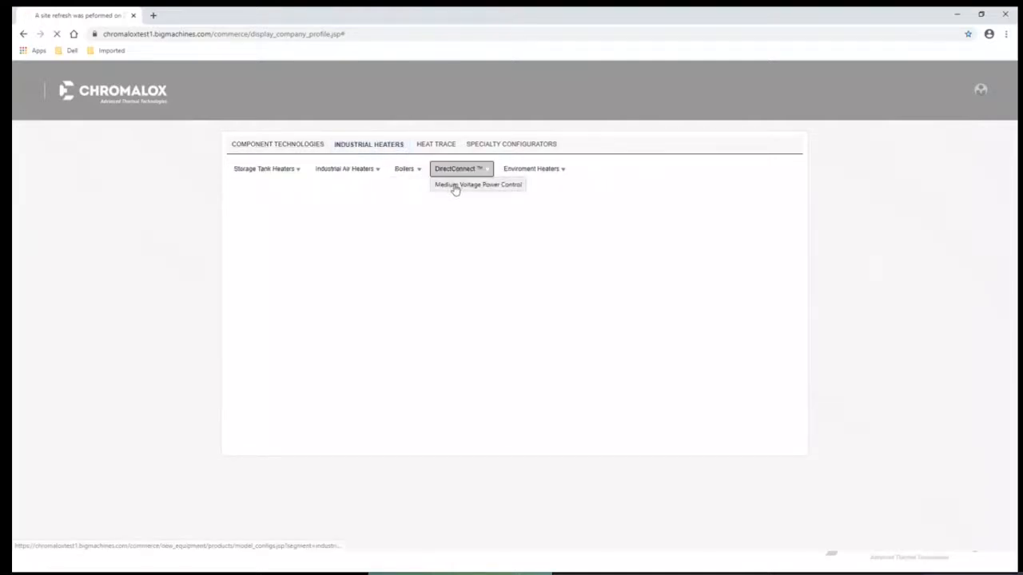
{"action": "left_click", "coordinate": [456, 186]}
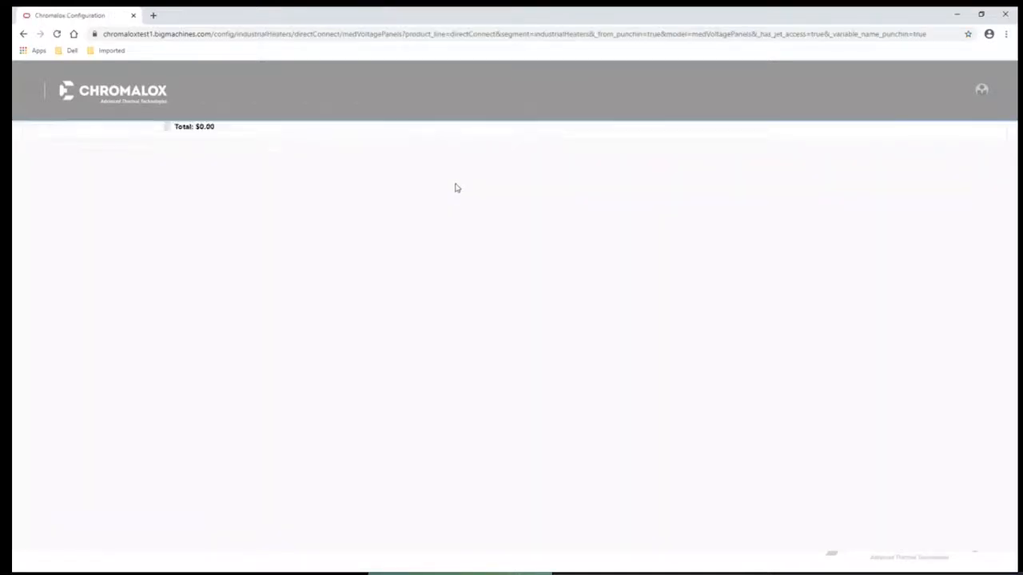
Set the entry mode to Product Data and the panel's electrical rating to 3300 nominal voltage, 50 Hertz and 150 kW
{"action": "left_click", "coordinate": [140, 242]}
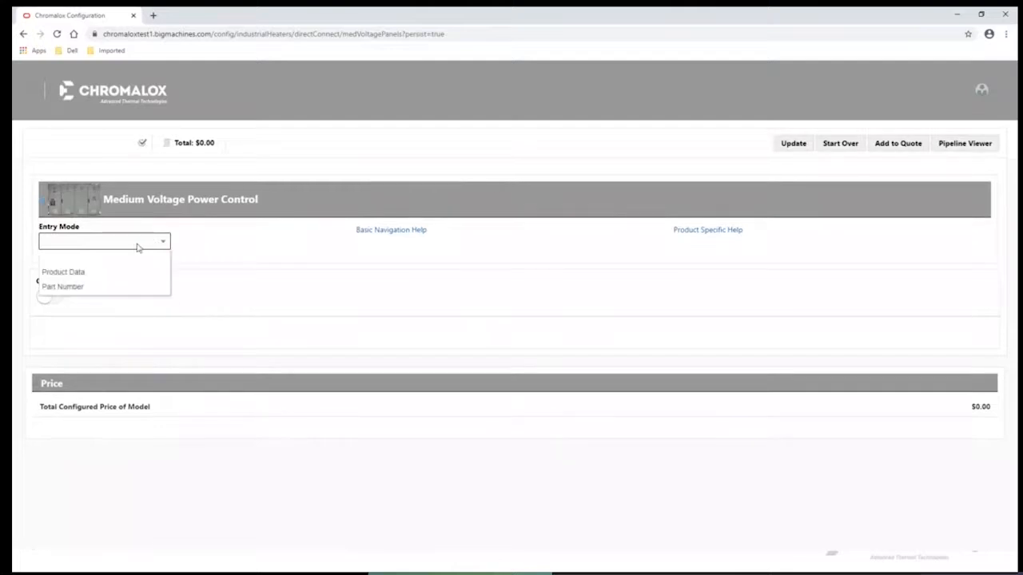
{"action": "left_click", "coordinate": [107, 272]}
{"action": "left_click", "coordinate": [118, 407]}
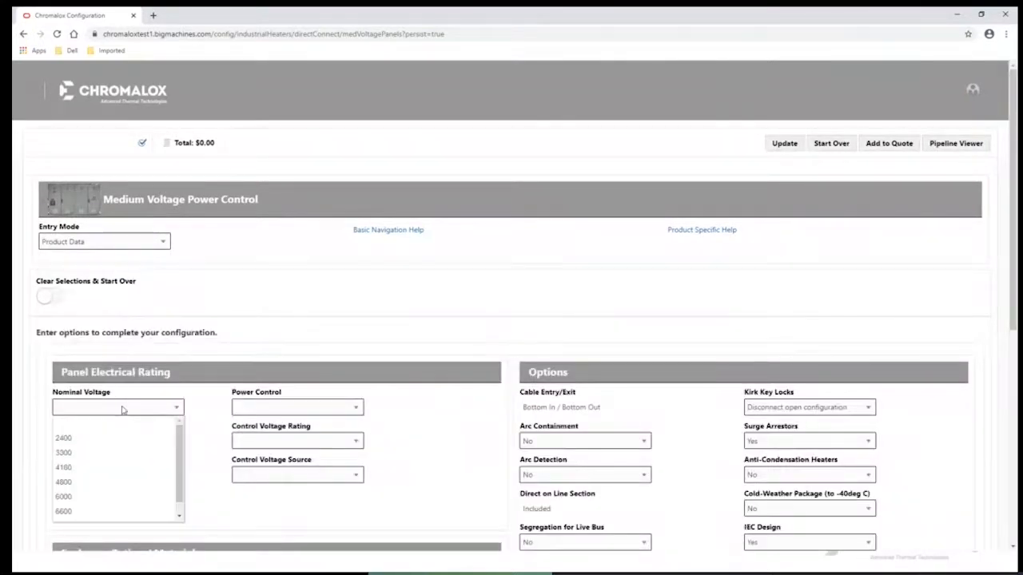
{"action": "left_click", "coordinate": [91, 452]}
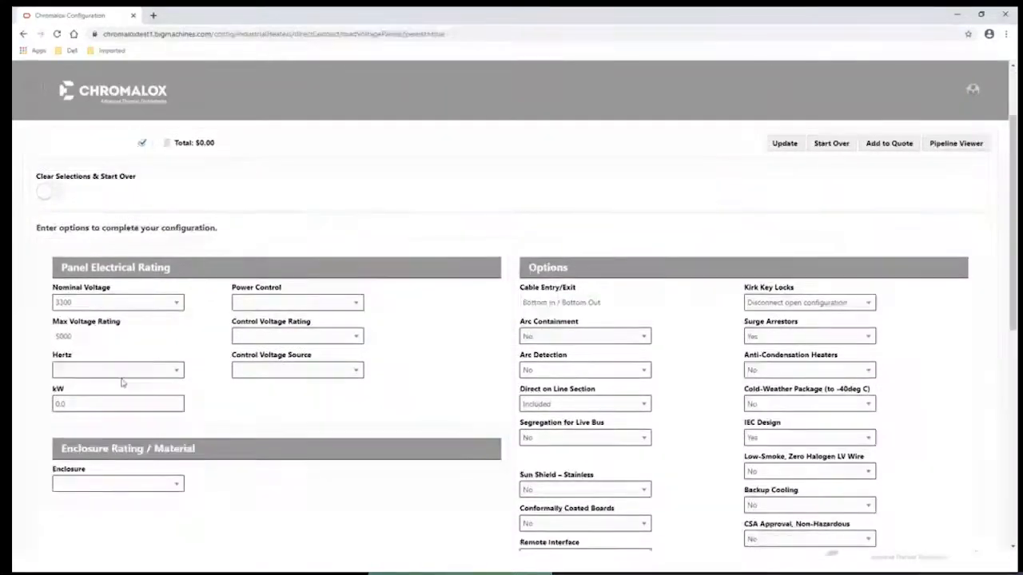
{"action": "left_click", "coordinate": [124, 370]}
{"action": "left_click", "coordinate": [106, 405]}
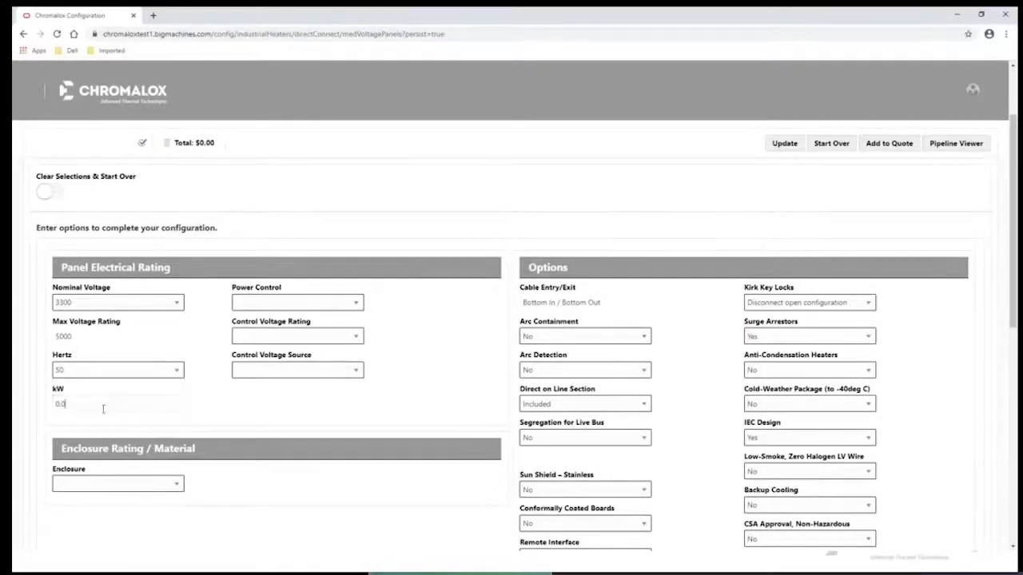
{"action": "left_click_drag", "start_coordinate": [67, 403], "coordinate": [50, 404]}
{"action": "type", "text": "150"}
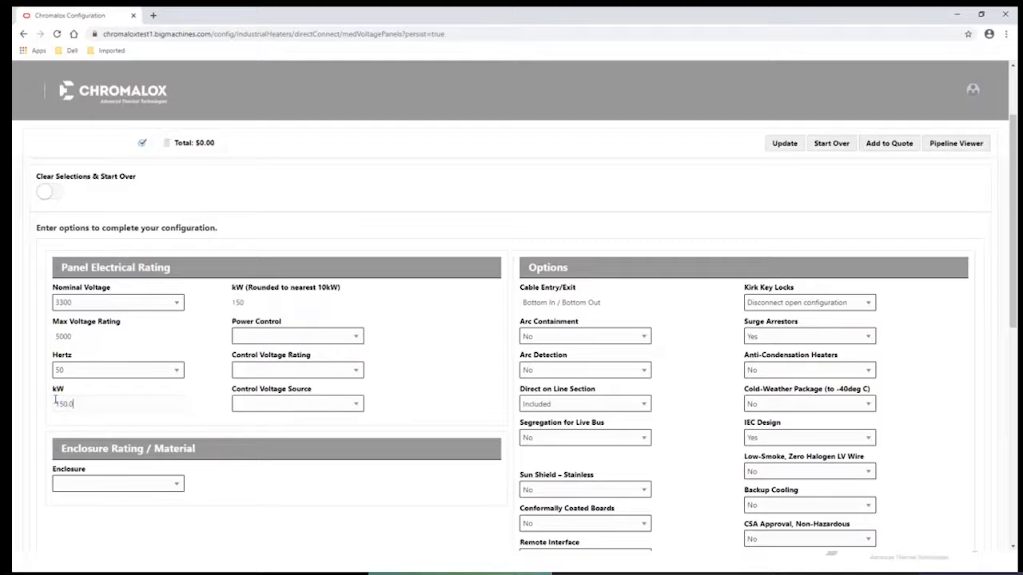
Set the power control to Hybrid SCR w/ stepper, the control voltage rating to 120 V and the control voltage source to Customer Supplied
{"action": "left_click", "coordinate": [298, 337]}
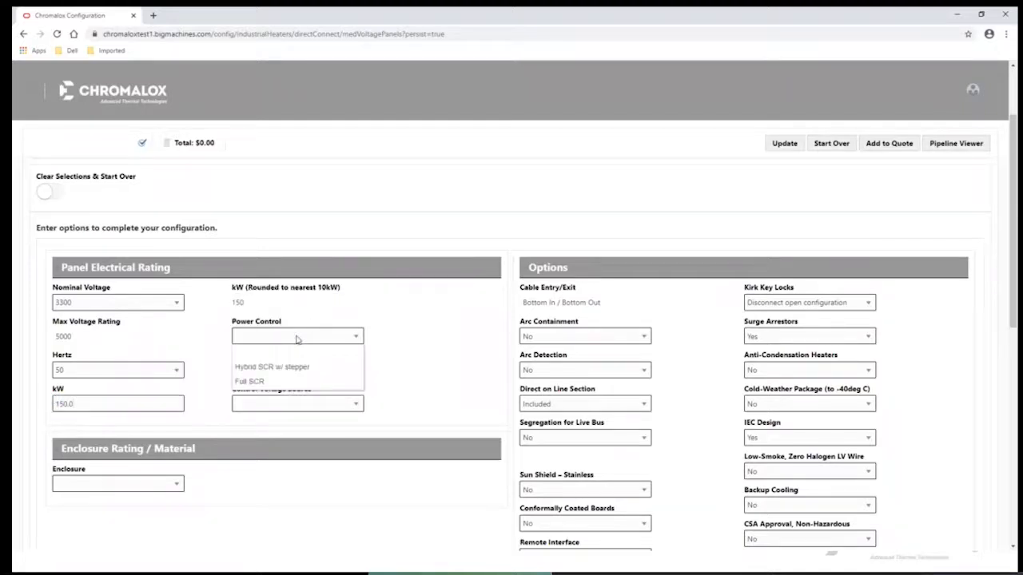
{"action": "left_click", "coordinate": [272, 367]}
{"action": "left_click", "coordinate": [273, 370]}
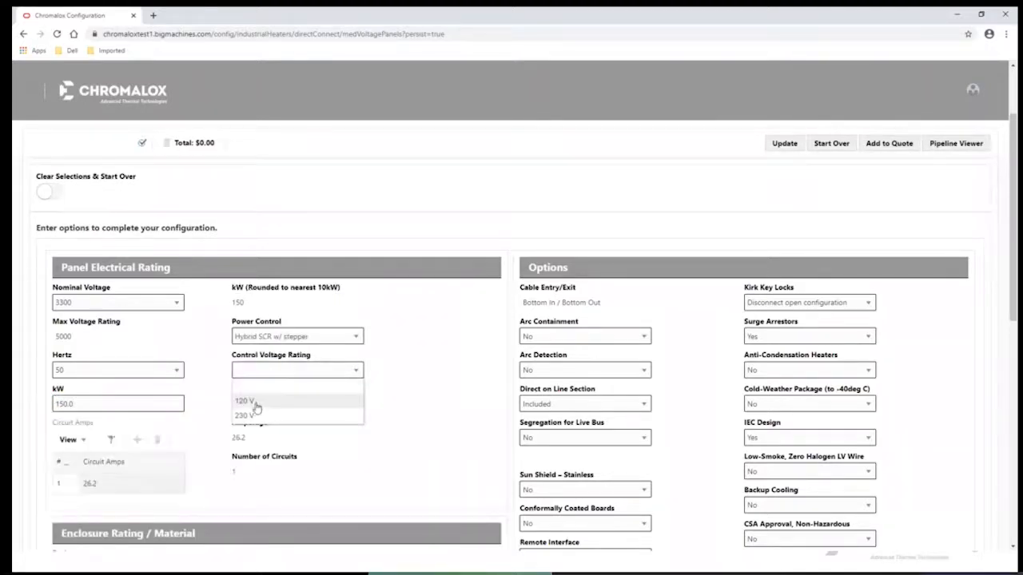
{"action": "left_click", "coordinate": [256, 409]}
{"action": "left_click", "coordinate": [270, 405]}
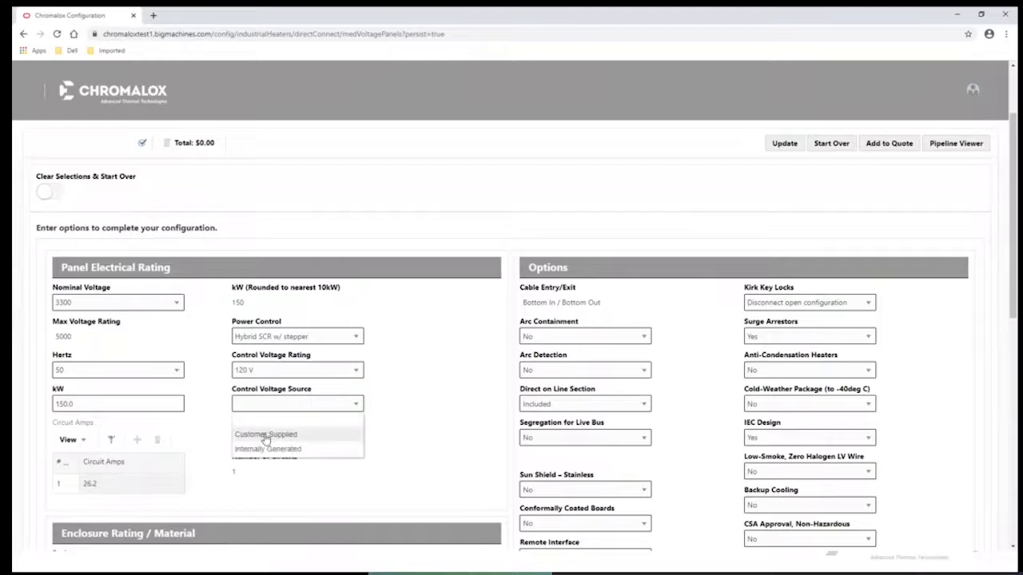
{"action": "left_click", "coordinate": [268, 434]}
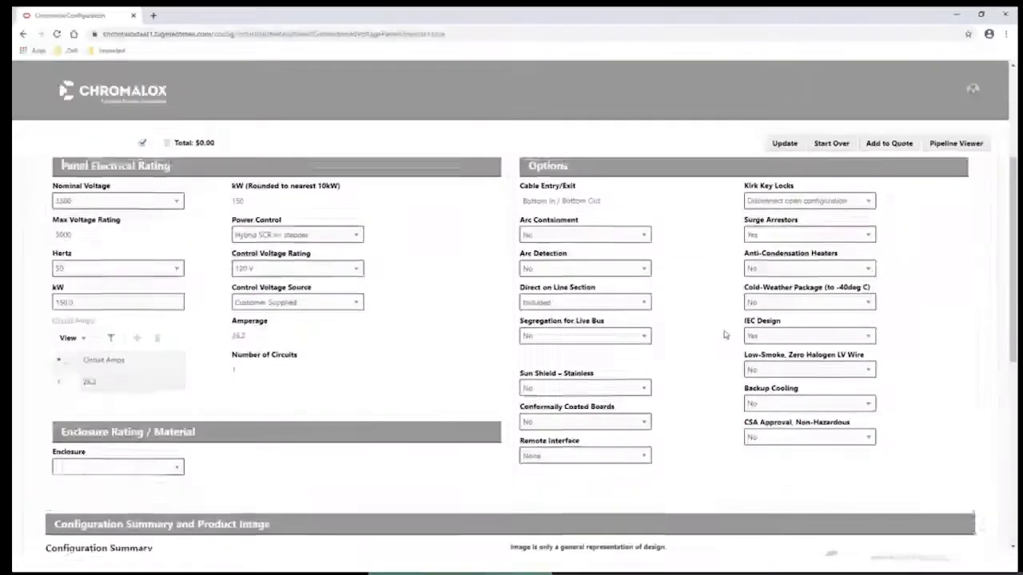
Set the panel's enclosure to NEMA 2/IP21 - Painted Steel
{"action": "scroll", "coordinate": [725, 334], "scroll_direction": "down", "scroll_amount": 3}
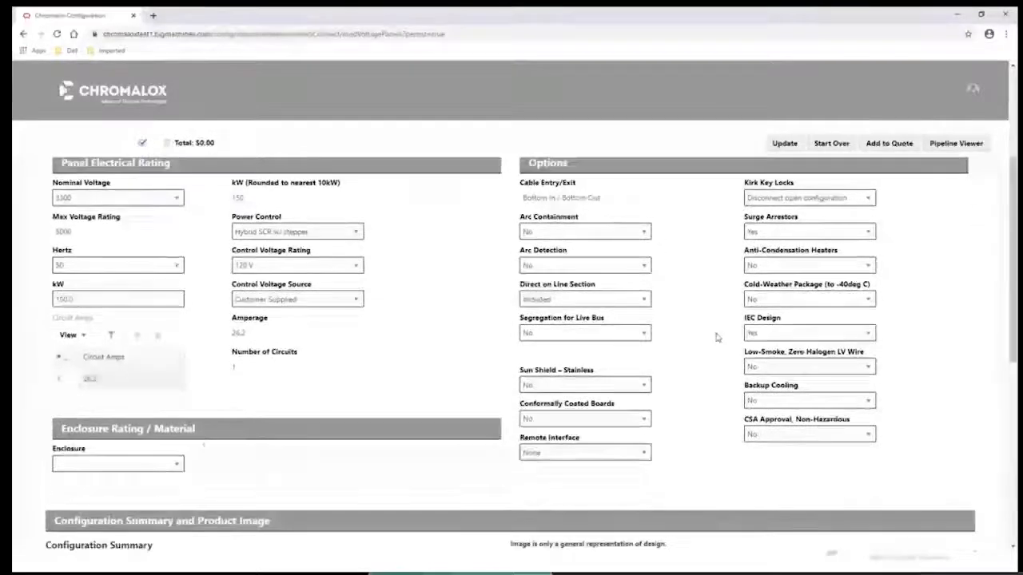
{"action": "left_click", "coordinate": [118, 464]}
{"action": "left_click", "coordinate": [110, 495]}
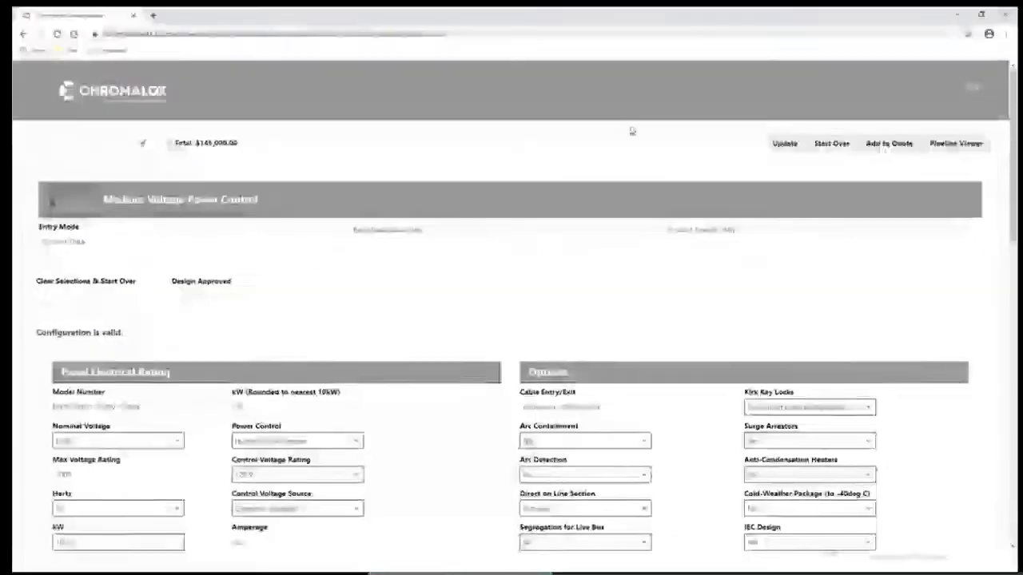
Review the medium voltage panel's configuration summary, product image, option list and price breakdown
{"action": "scroll", "coordinate": [632, 130], "scroll_direction": "down", "scroll_amount": 7}
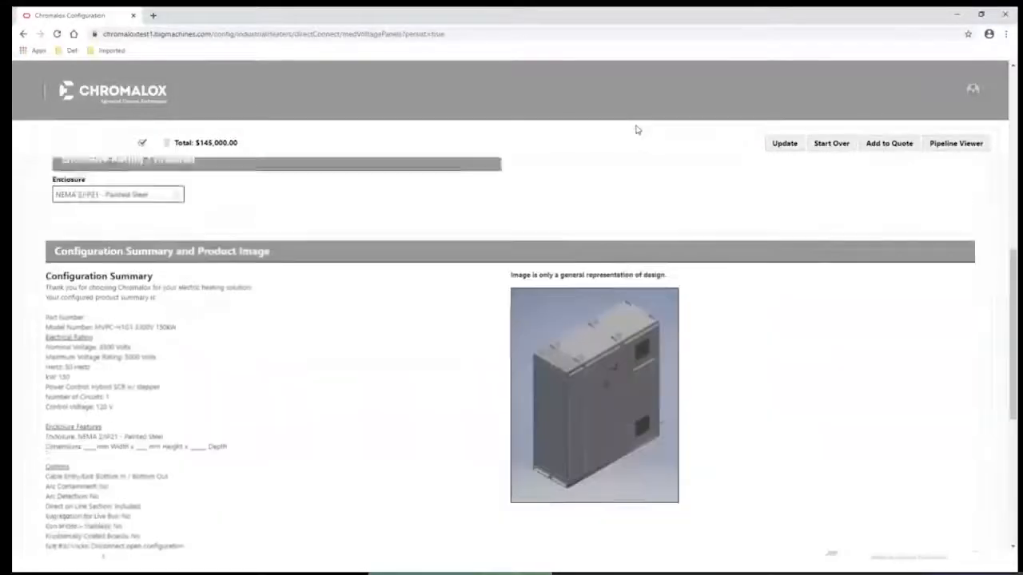
{"action": "scroll", "coordinate": [637, 131], "scroll_direction": "down", "scroll_amount": 1}
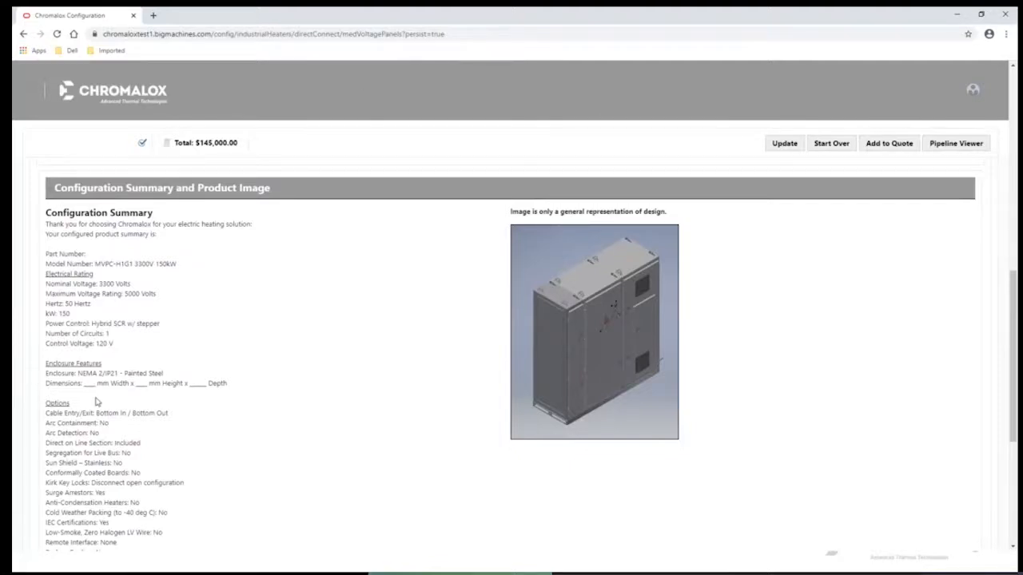
{"action": "scroll", "coordinate": [96, 402], "scroll_direction": "down", "scroll_amount": 5}
{"action": "scroll", "coordinate": [88, 396], "scroll_direction": "up", "scroll_amount": 4}
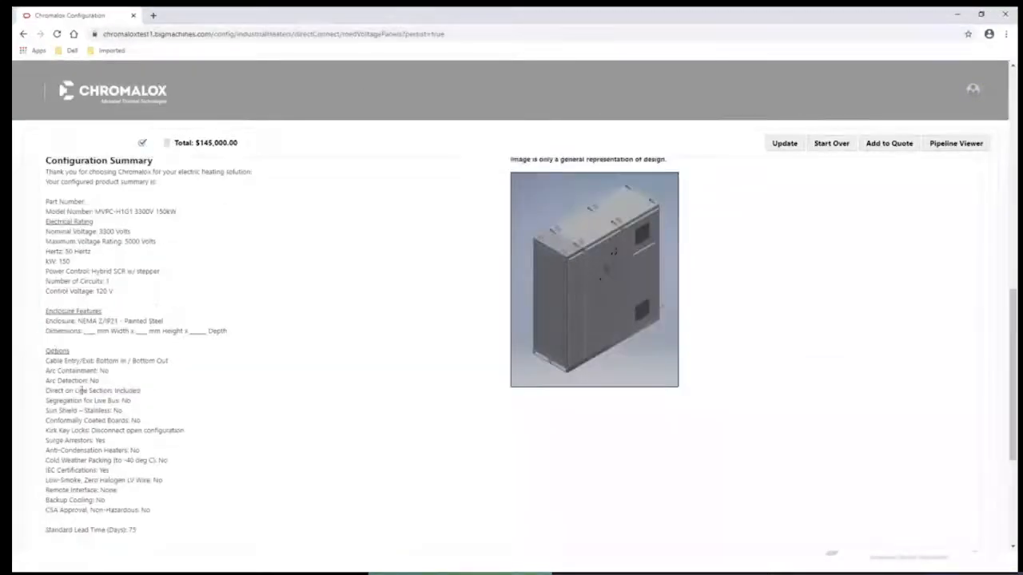
{"action": "left_click_drag", "start_coordinate": [46, 349], "coordinate": [166, 350]}
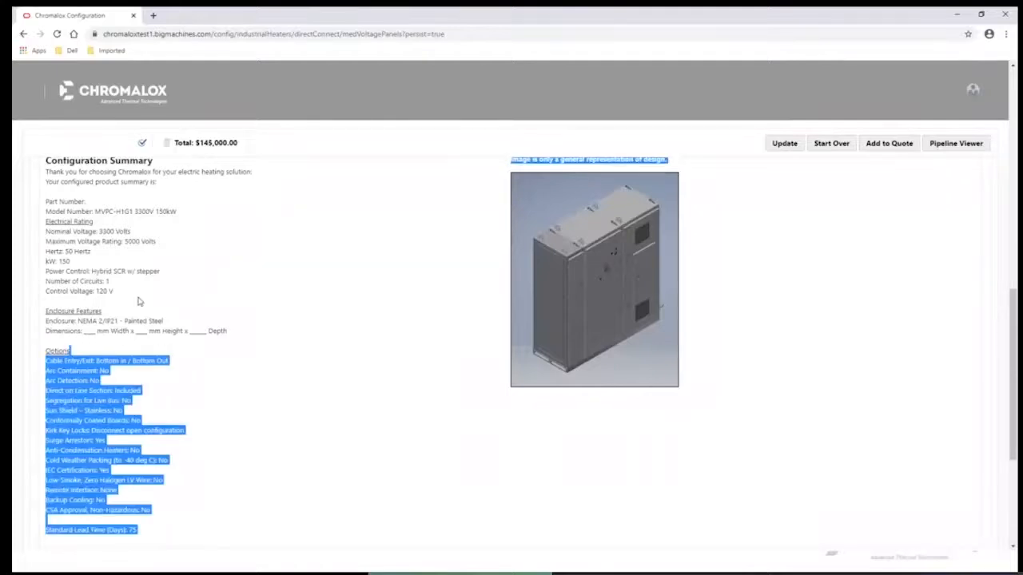
{"action": "left_click", "coordinate": [81, 335]}
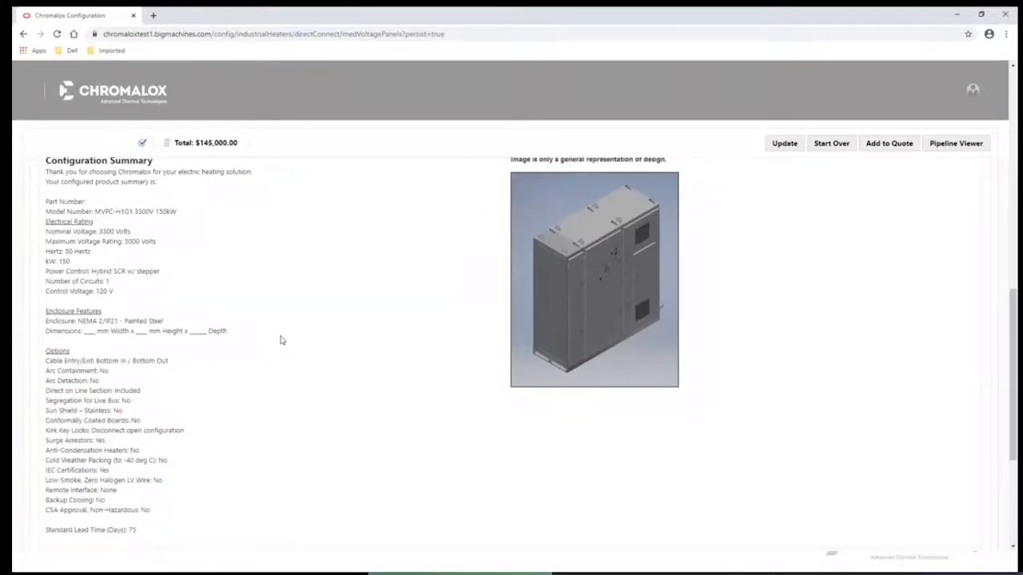
{"action": "scroll", "coordinate": [280, 341], "scroll_direction": "down", "scroll_amount": 3}
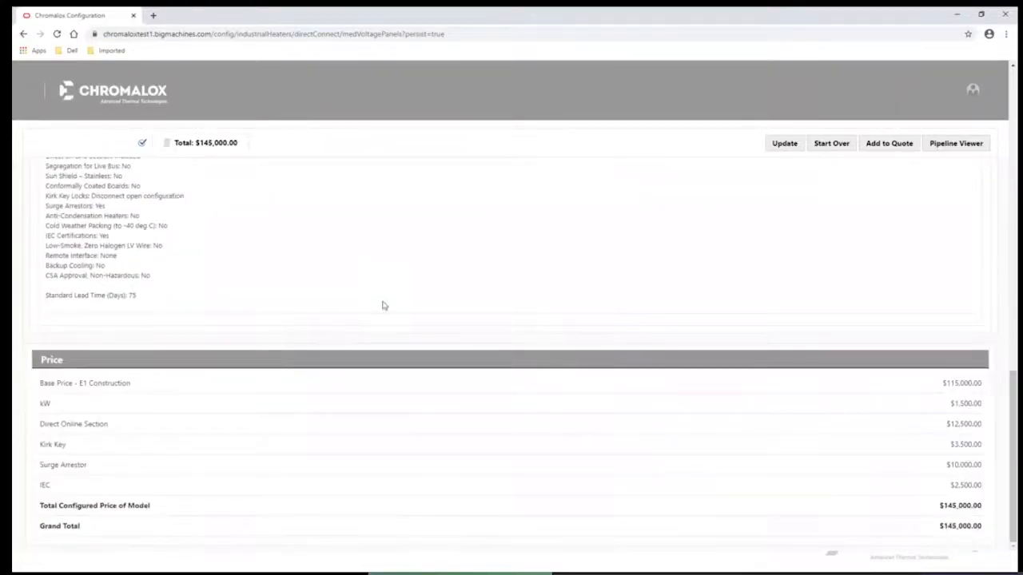
{"action": "scroll", "coordinate": [382, 307], "scroll_direction": "up", "scroll_amount": 2}
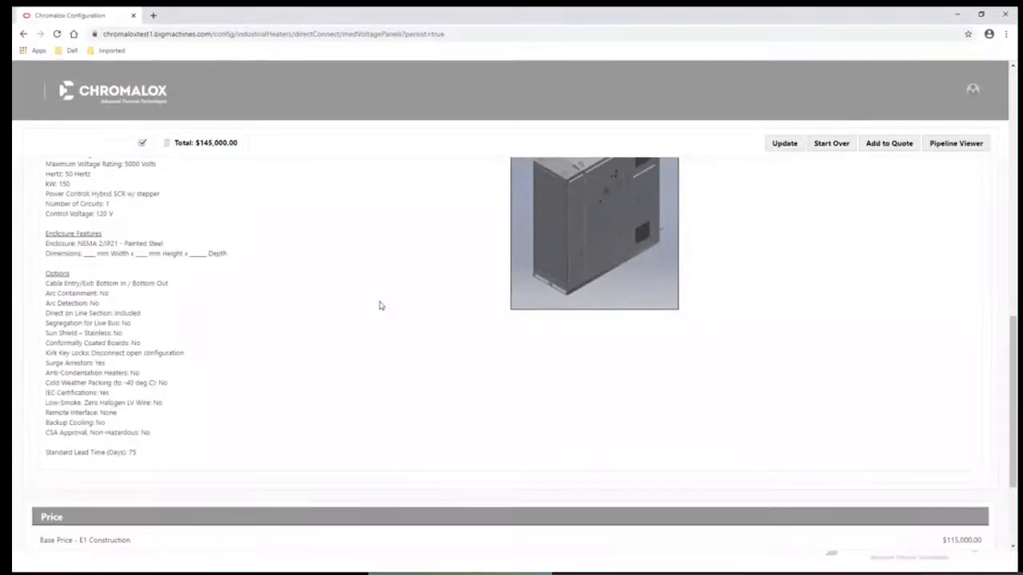
{"action": "scroll", "coordinate": [381, 304], "scroll_direction": "up", "scroll_amount": 3}
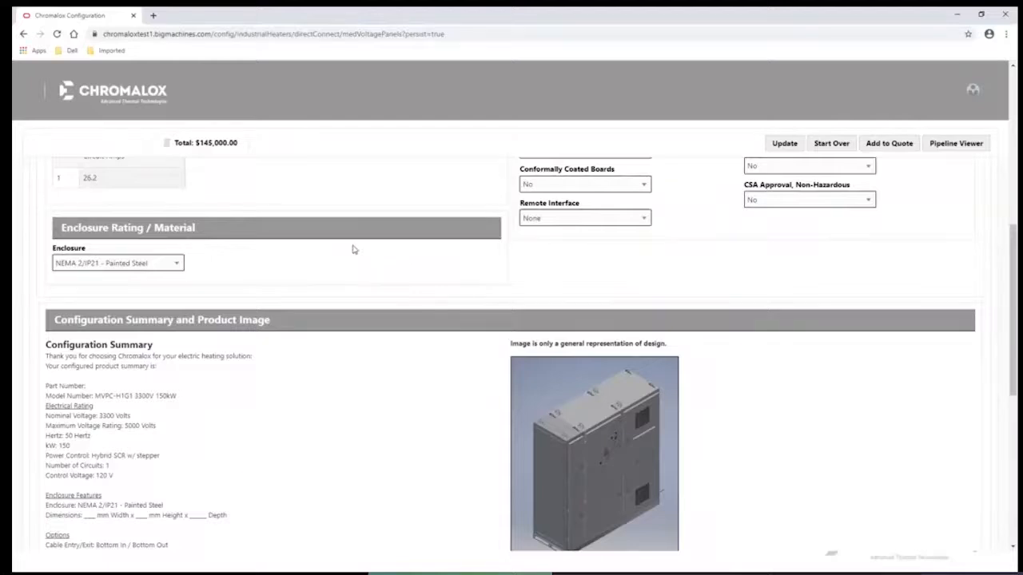
{"action": "scroll", "coordinate": [383, 251], "scroll_direction": "up", "scroll_amount": 4}
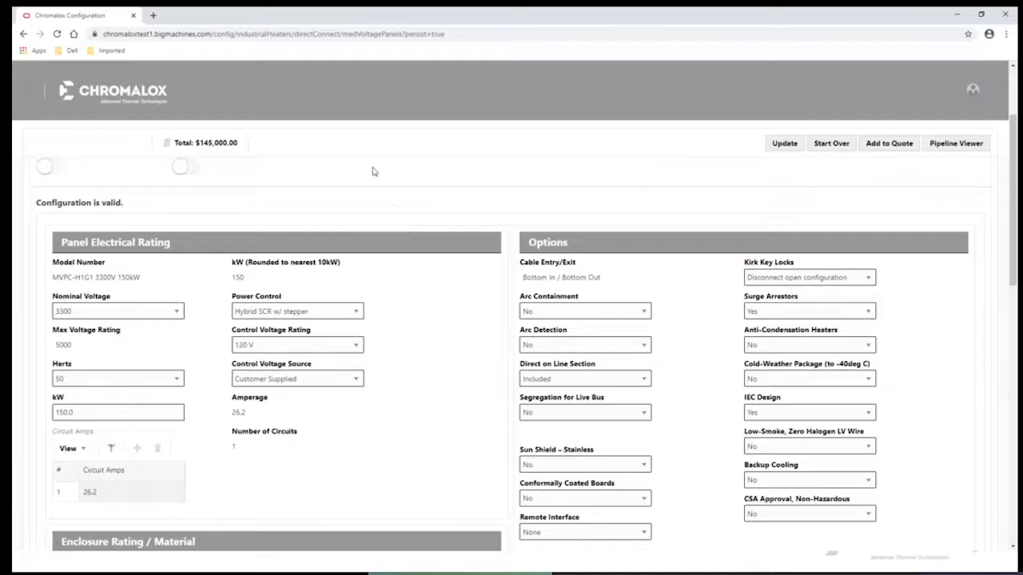
{"action": "scroll", "coordinate": [395, 236], "scroll_direction": "up", "scroll_amount": 2}
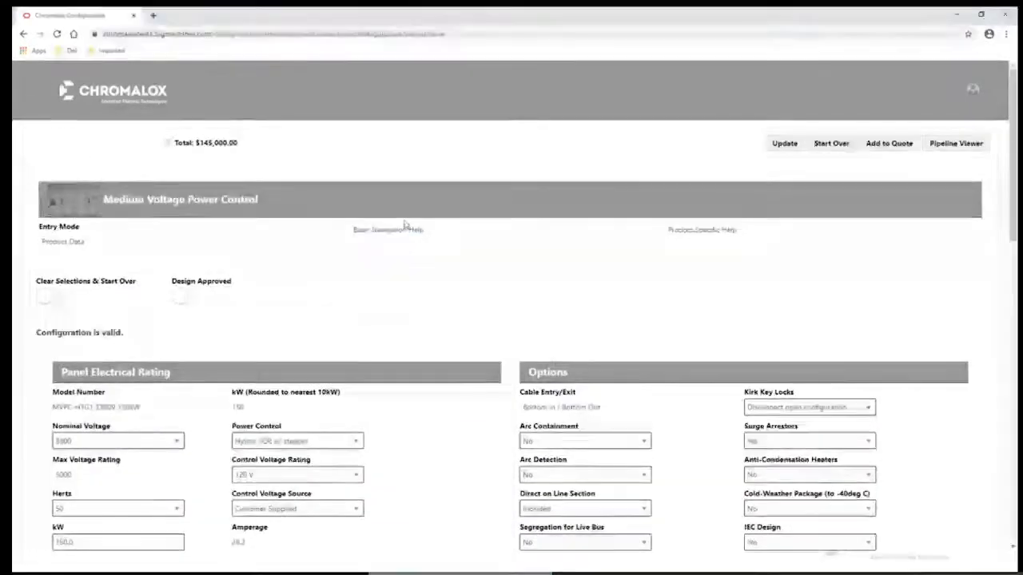
Approve and save the medium voltage power control design, and copy its assigned part number
{"action": "left_click", "coordinate": [192, 297]}
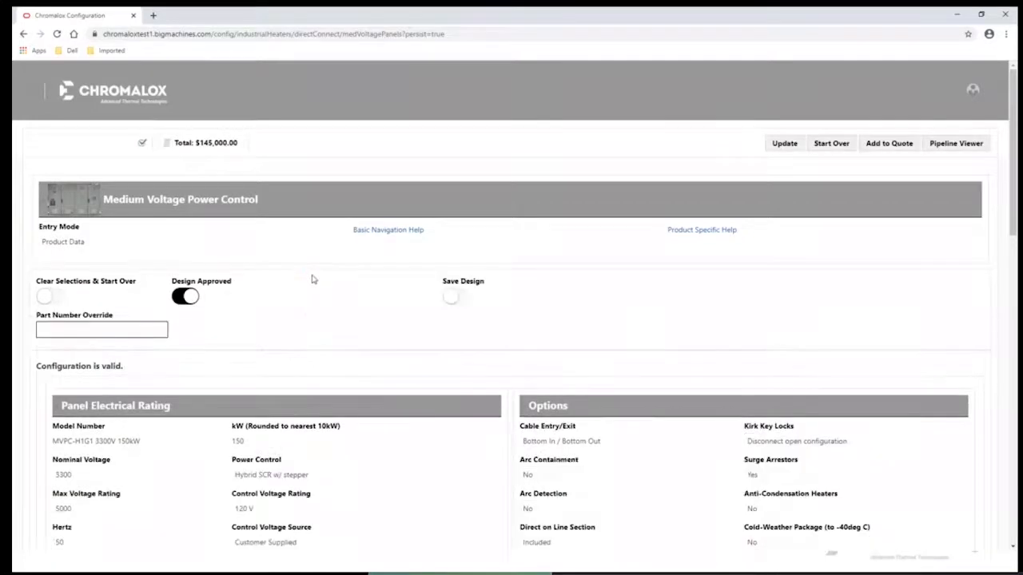
{"action": "left_click", "coordinate": [452, 297]}
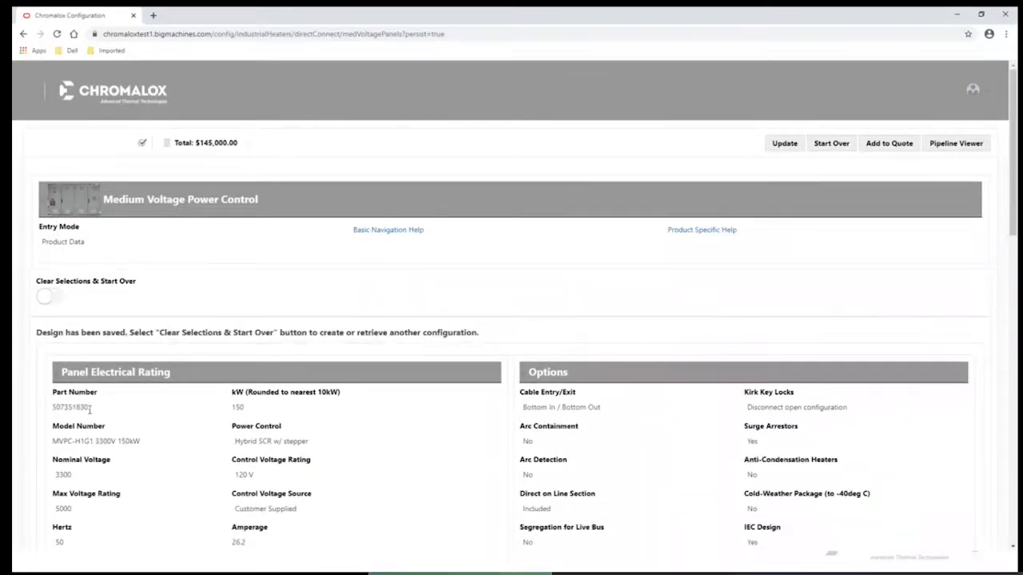
{"action": "left_click_drag", "start_coordinate": [90, 411], "coordinate": [54, 409]}
{"action": "right_click", "coordinate": [67, 410]}
{"action": "left_click", "coordinate": [81, 417]}
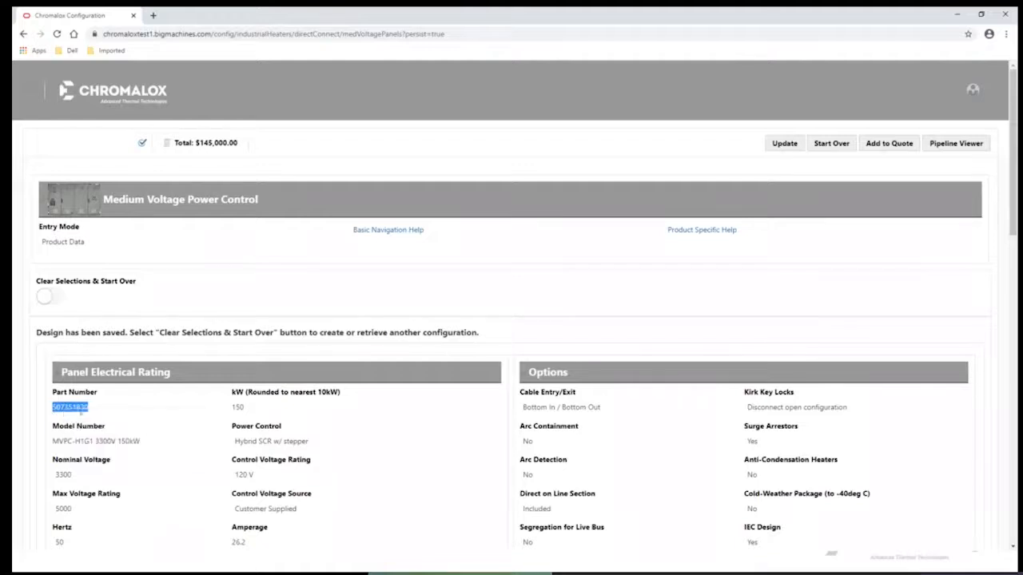
Clear the selections, set the entry mode to Part Number, paste part number 507351830 and look up the saved design
{"action": "left_click", "coordinate": [60, 297]}
{"action": "left_click", "coordinate": [120, 242]}
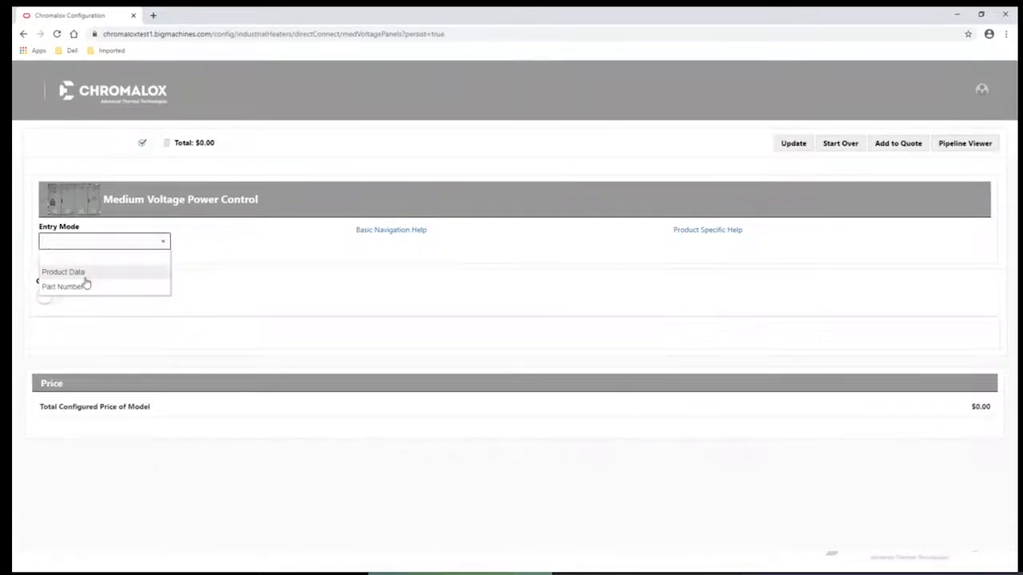
{"action": "left_click", "coordinate": [85, 283]}
{"action": "left_click", "coordinate": [86, 277]}
{"action": "right_click", "coordinate": [86, 277]}
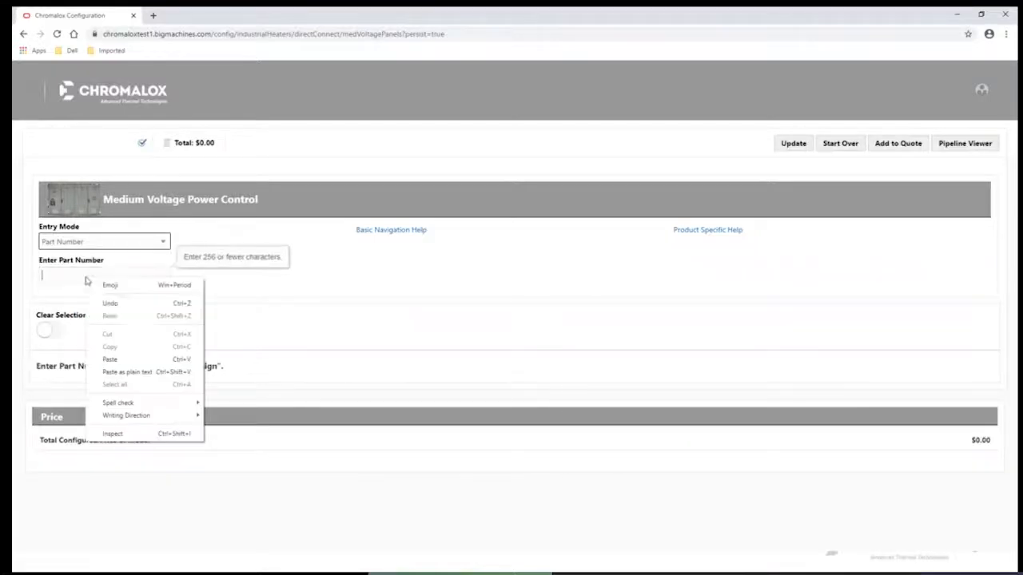
{"action": "left_click", "coordinate": [111, 356]}
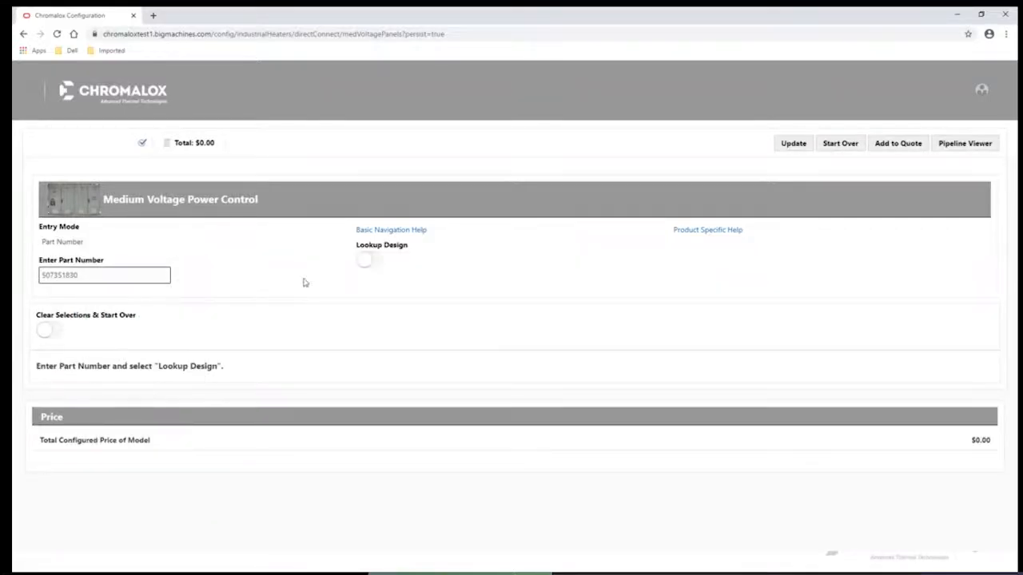
{"action": "left_click", "coordinate": [372, 260]}
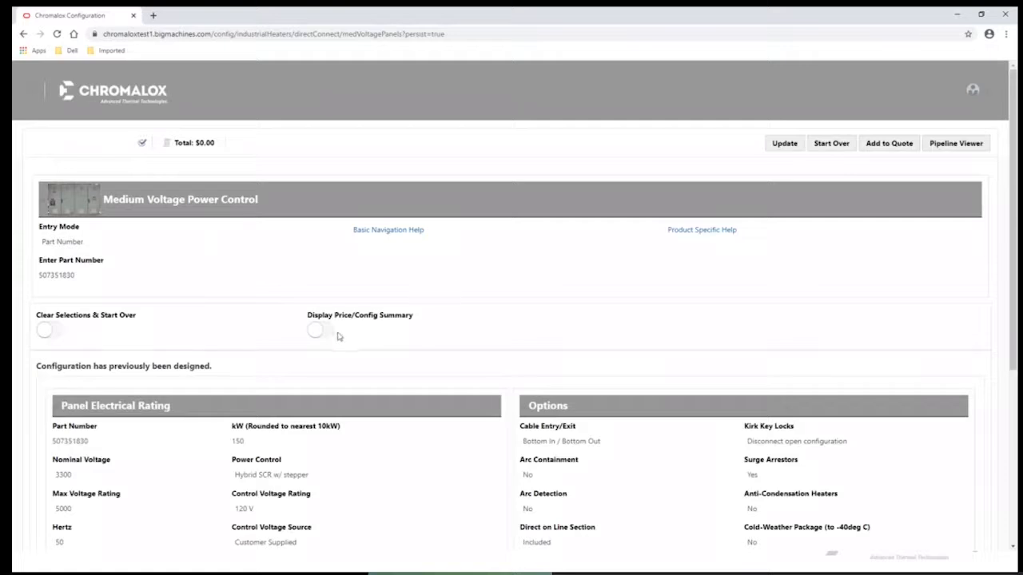
Display the retrieved medium voltage design's price and configuration summary and review them
{"action": "left_click", "coordinate": [323, 330]}
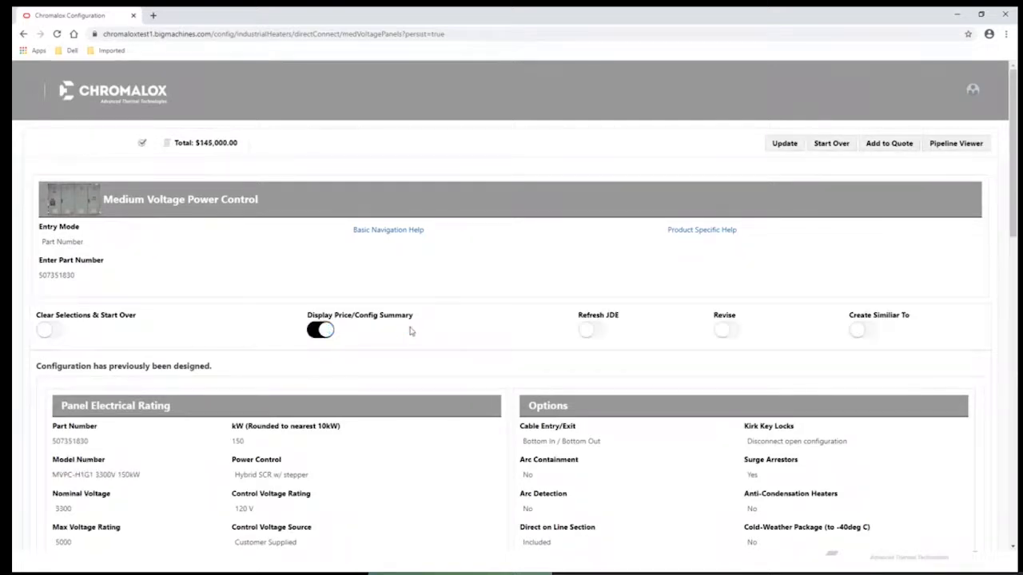
{"action": "scroll", "coordinate": [411, 331], "scroll_direction": "down", "scroll_amount": 8}
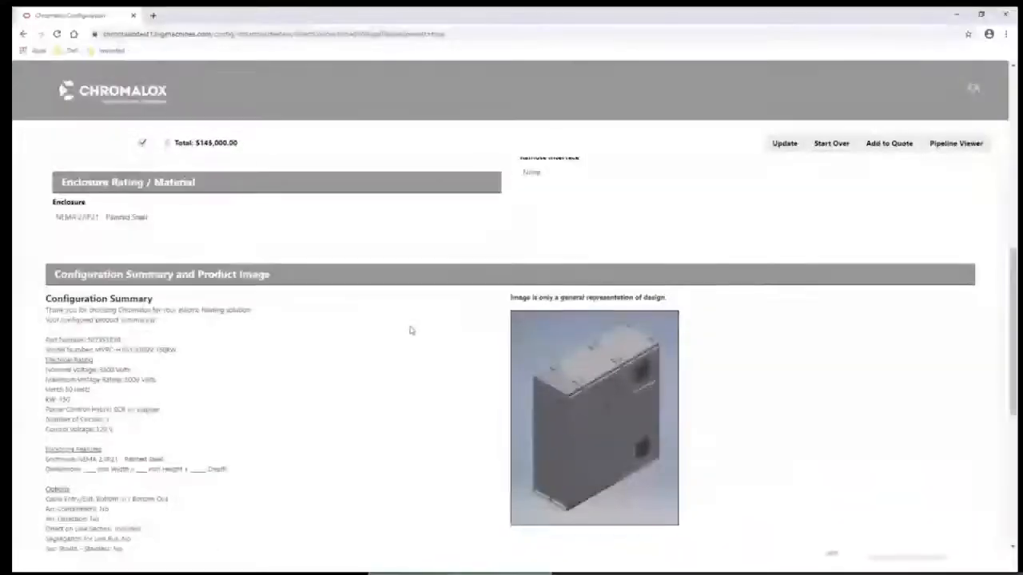
{"action": "scroll", "coordinate": [411, 331], "scroll_direction": "down", "scroll_amount": 4}
{"action": "scroll", "coordinate": [410, 329], "scroll_direction": "down", "scroll_amount": 3}
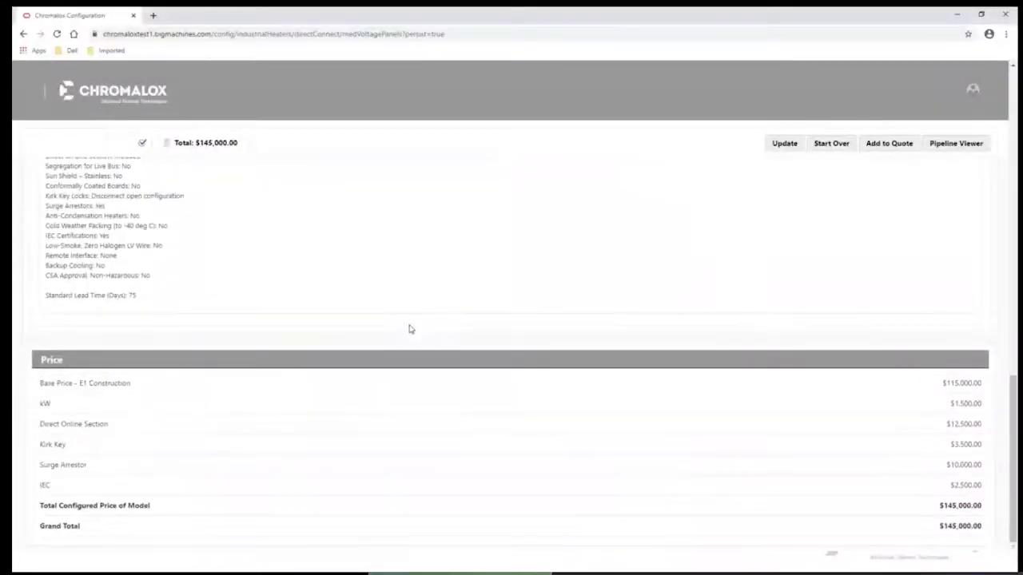
Leave the medium voltage design by starting over, and open the Mica Band and Strip Heaters configurator under Component Technologies
{"action": "scroll", "coordinate": [410, 327], "scroll_direction": "up", "scroll_amount": 5}
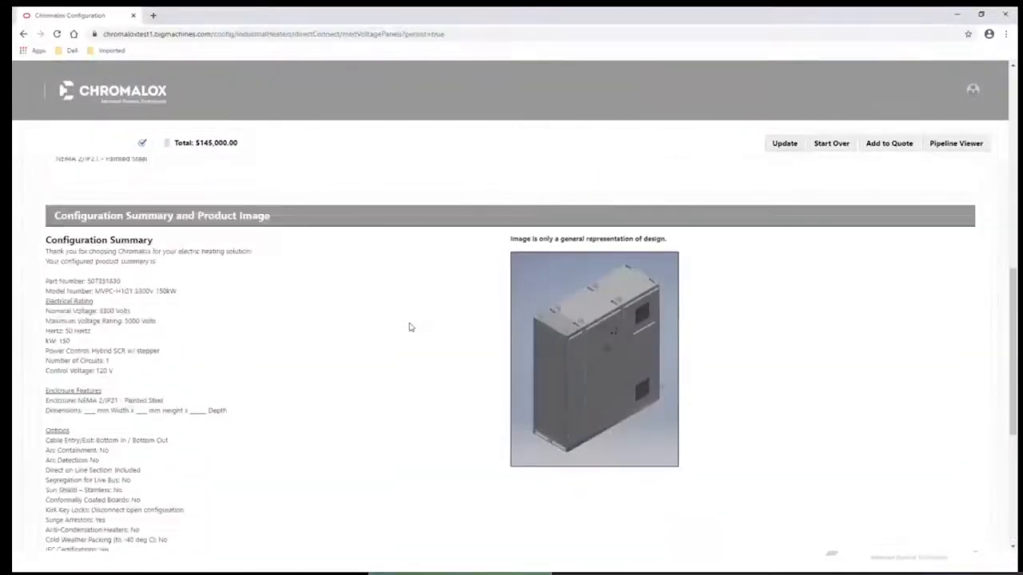
{"action": "scroll", "coordinate": [410, 327], "scroll_direction": "up", "scroll_amount": 3}
{"action": "scroll", "coordinate": [408, 326], "scroll_direction": "up", "scroll_amount": 5}
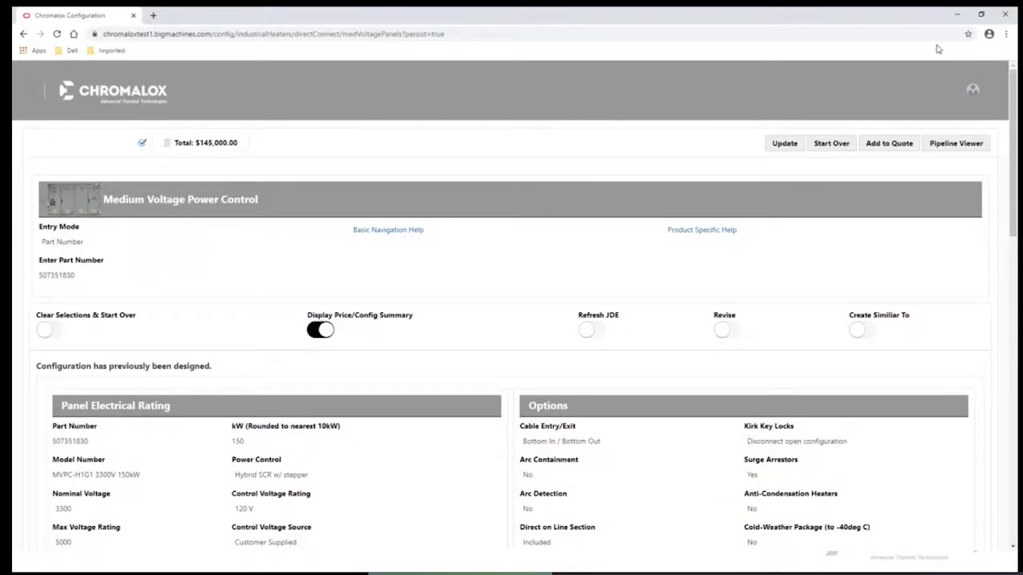
{"action": "left_click", "coordinate": [843, 145]}
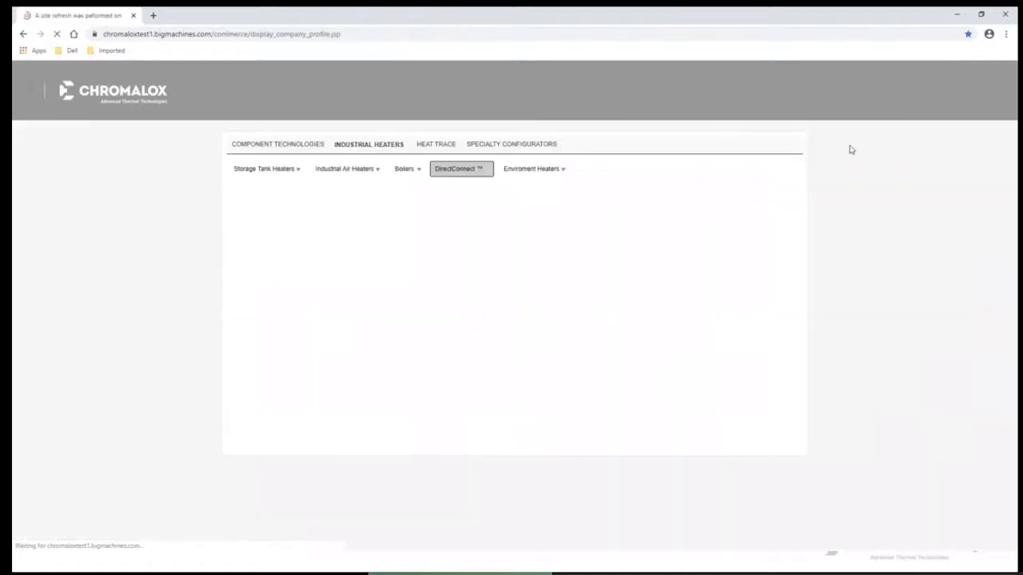
{"action": "left_click", "coordinate": [304, 145]}
{"action": "mouse_move", "coordinate": [298, 176]}
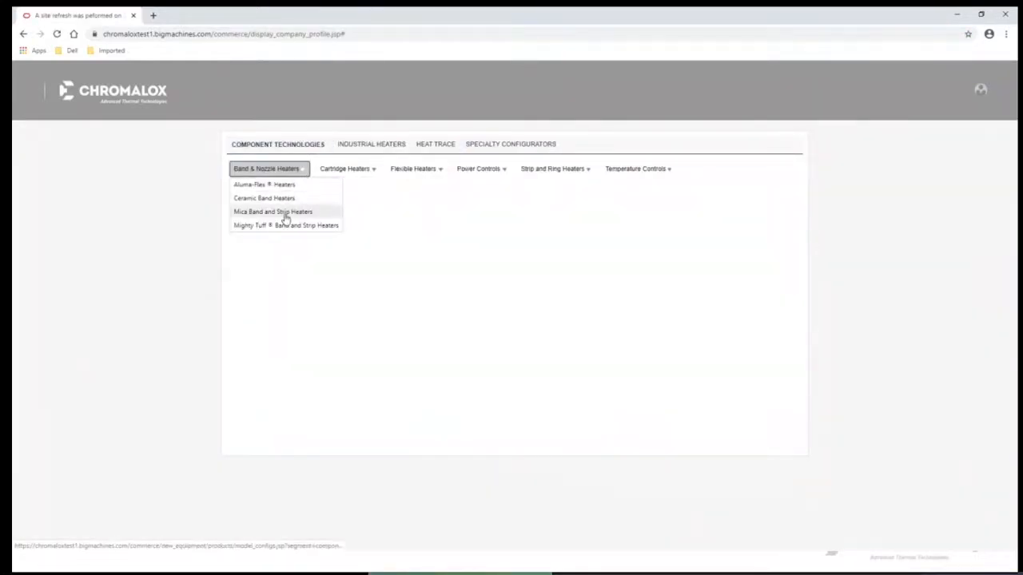
{"action": "left_click", "coordinate": [285, 217]}
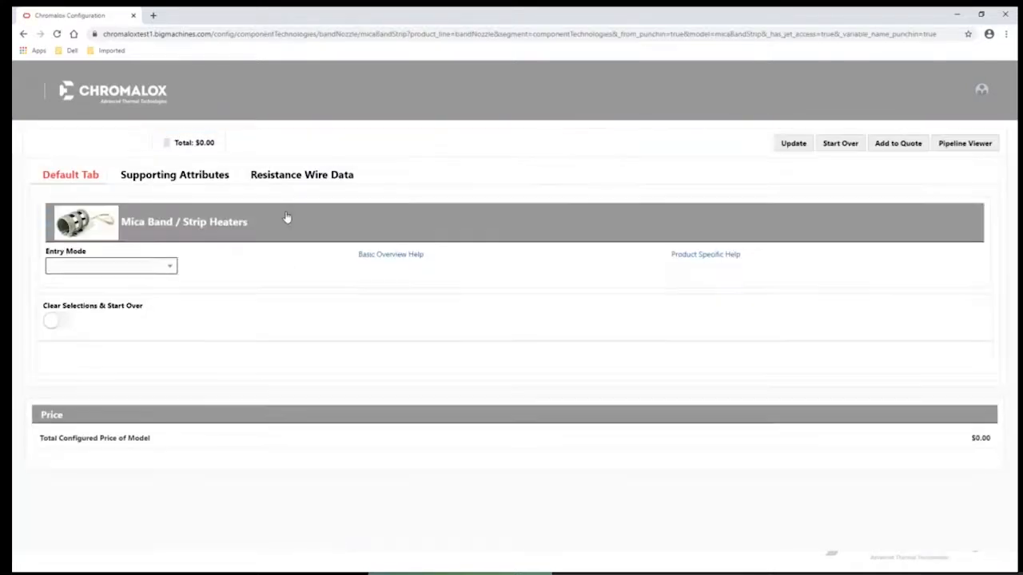
Set the mica heater's entry mode to Product Data and its heater type to Full Band
{"action": "left_click", "coordinate": [166, 269]}
{"action": "left_click", "coordinate": [140, 294]}
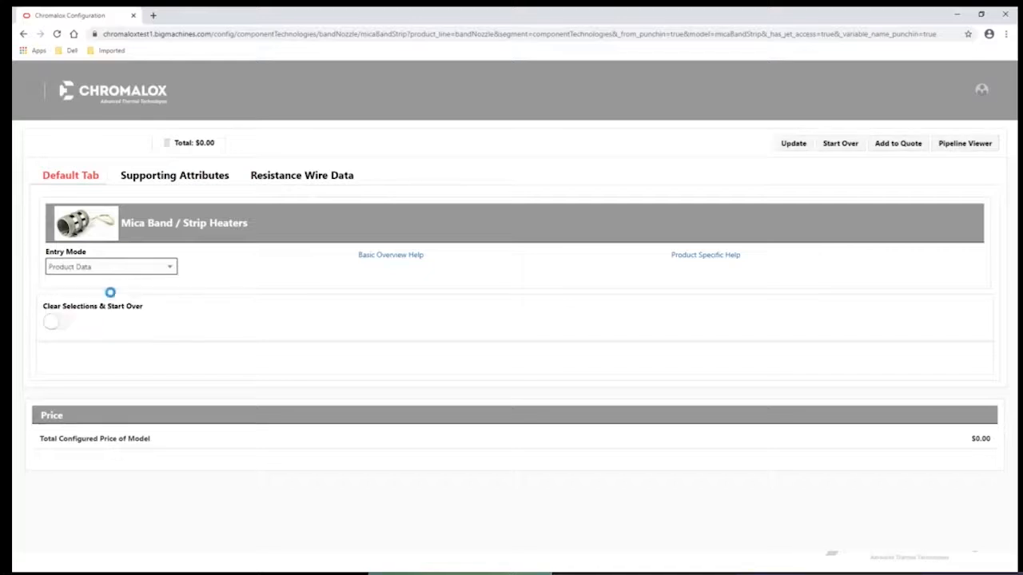
{"action": "left_click", "coordinate": [112, 441]}
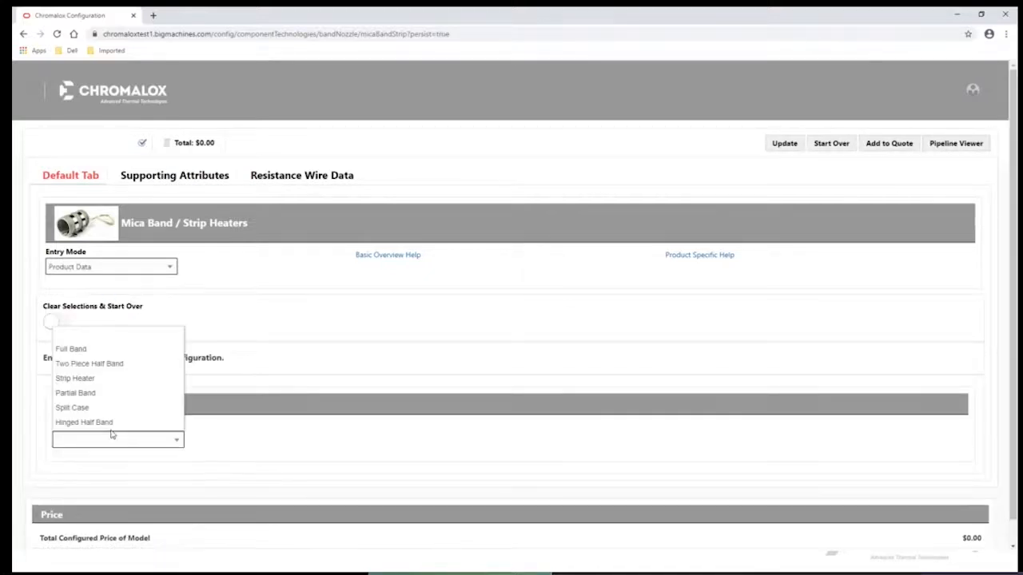
{"action": "left_click", "coordinate": [97, 349]}
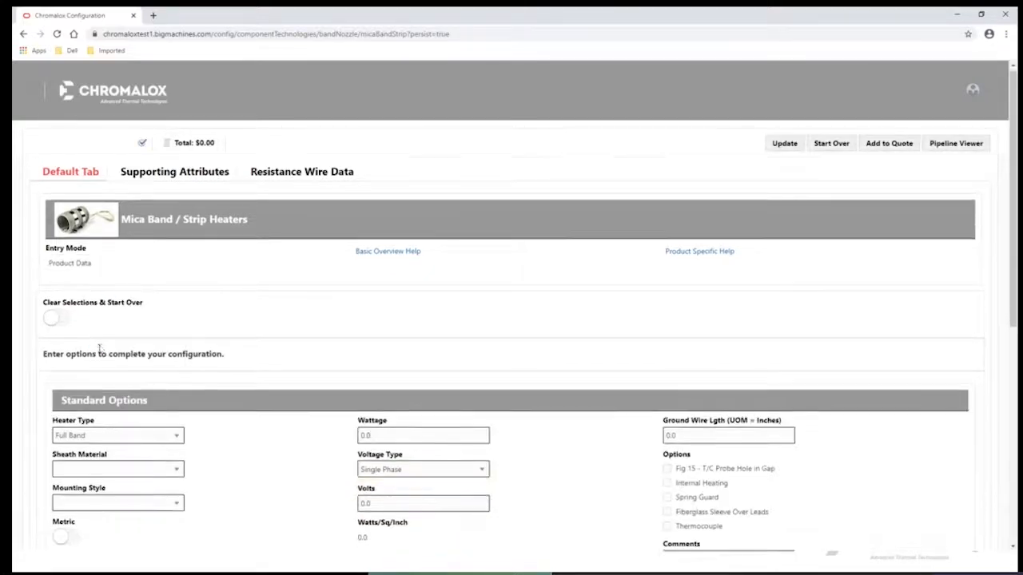
Choose Aluminized as the sheath material and None as the mounting style
{"action": "scroll", "coordinate": [128, 335], "scroll_direction": "down", "scroll_amount": 2}
{"action": "left_click", "coordinate": [138, 316]}
{"action": "left_click", "coordinate": [122, 347]}
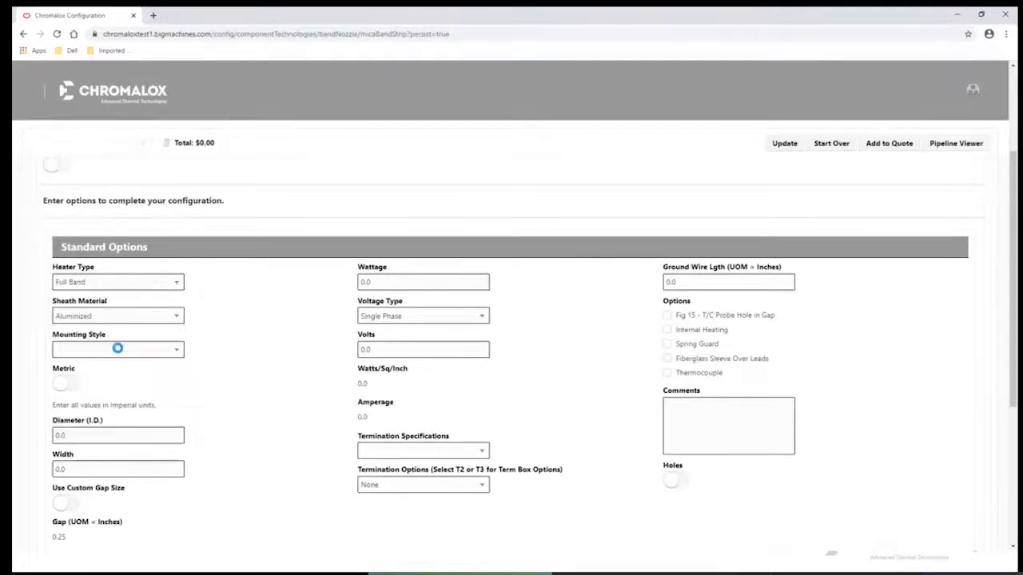
{"action": "left_click", "coordinate": [123, 355]}
{"action": "left_click", "coordinate": [111, 381]}
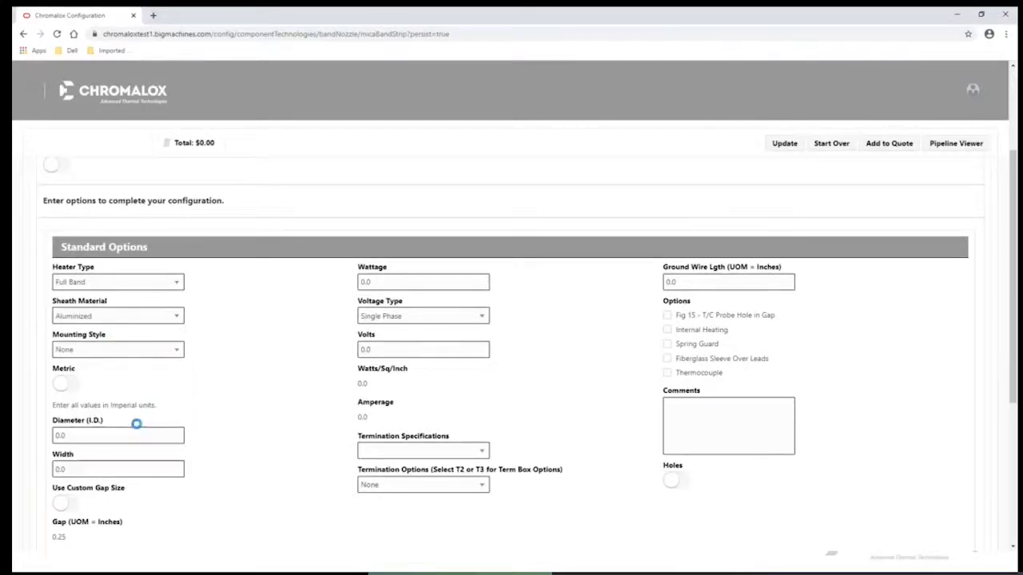
Set the band heater's inside diameter to 5.0 and its width to 4.0 inches
{"action": "left_click", "coordinate": [136, 434]}
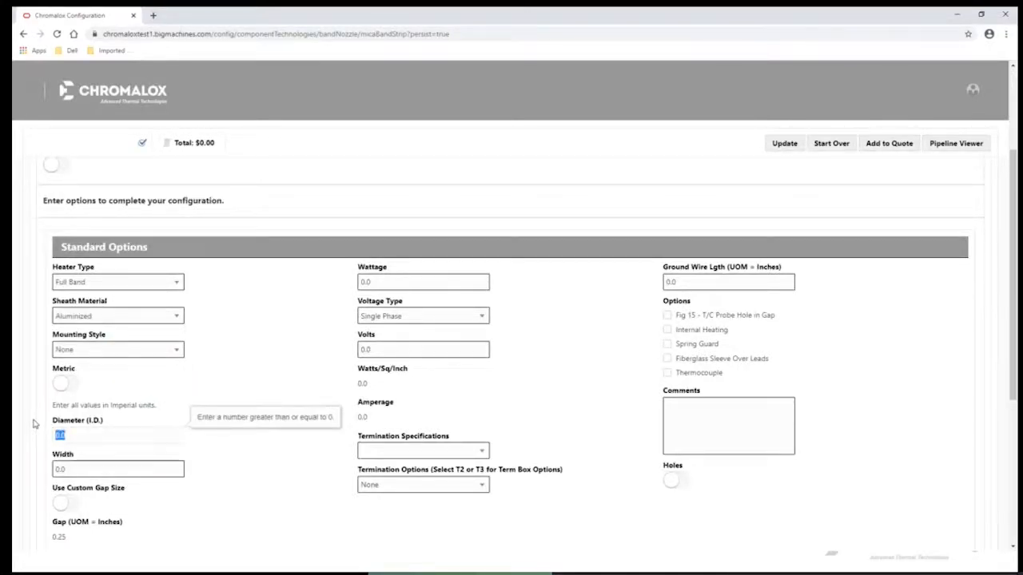
{"action": "type", "text": "2"}
{"action": "key", "text": "ctrl+a"}
{"action": "type", "text": "5"}
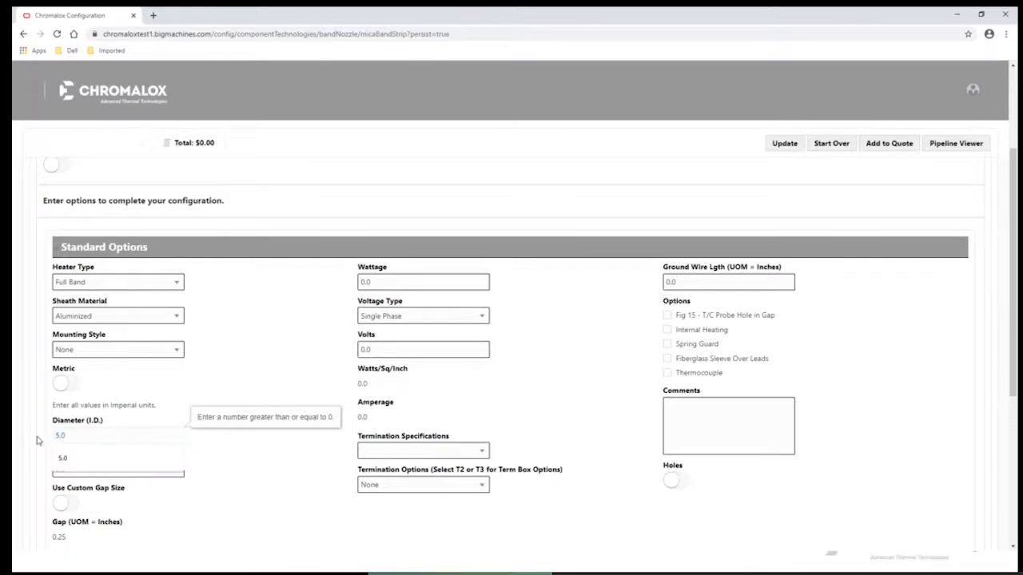
{"action": "left_click", "coordinate": [160, 490]}
{"action": "left_click_drag", "start_coordinate": [87, 471], "coordinate": [53, 473]}
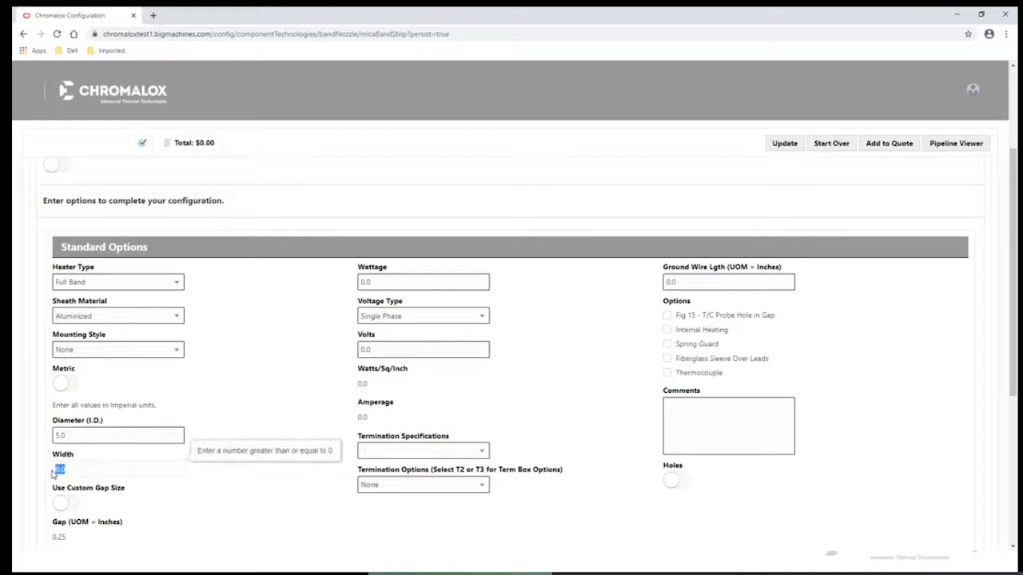
{"action": "type", "text": "4.0"}
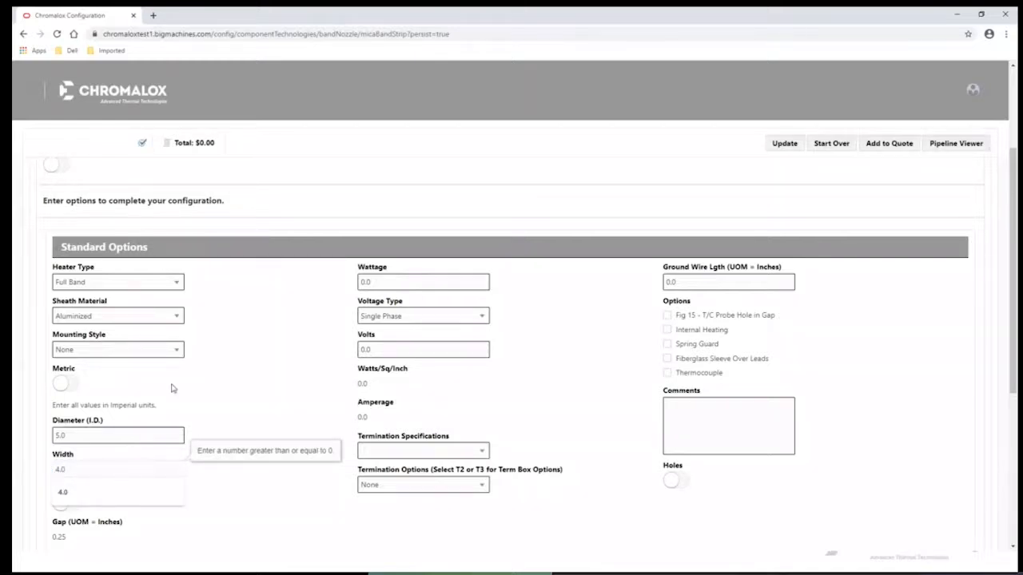
Set the heater's wattage to 350.0 and its voltage to 120.0 volts
{"action": "scroll", "coordinate": [80, 396], "scroll_direction": "down", "scroll_amount": 1}
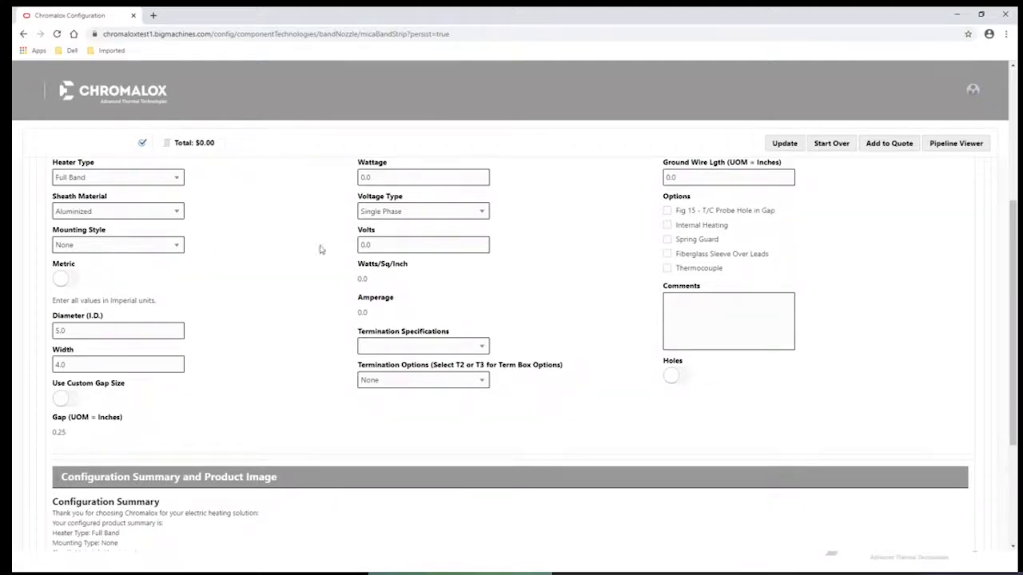
{"action": "scroll", "coordinate": [403, 230], "scroll_direction": "up", "scroll_amount": 1}
{"action": "left_click", "coordinate": [364, 230]}
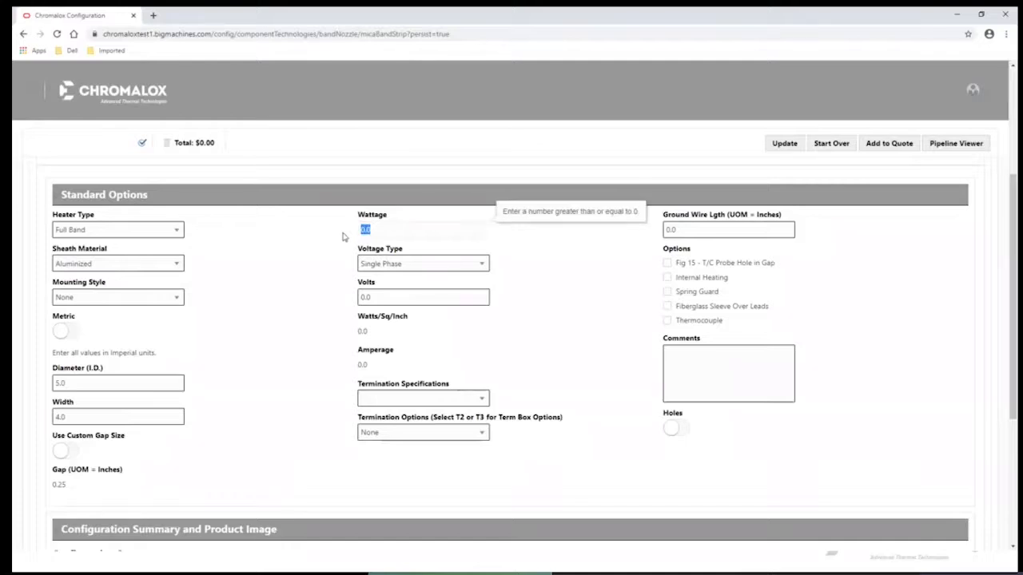
{"action": "type", "text": "350.0"}
{"action": "left_click", "coordinate": [380, 294]}
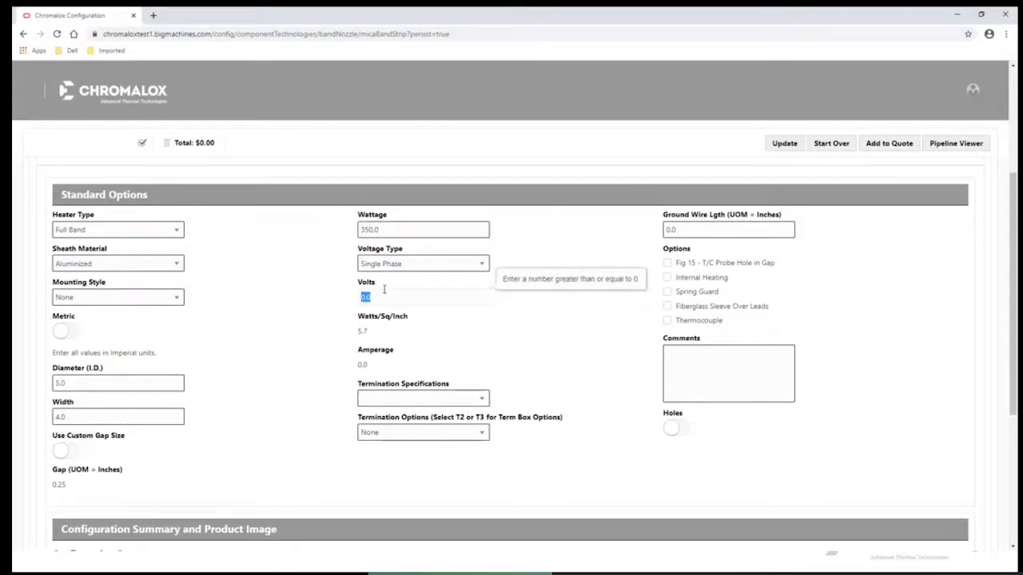
{"action": "type", "text": "120"}
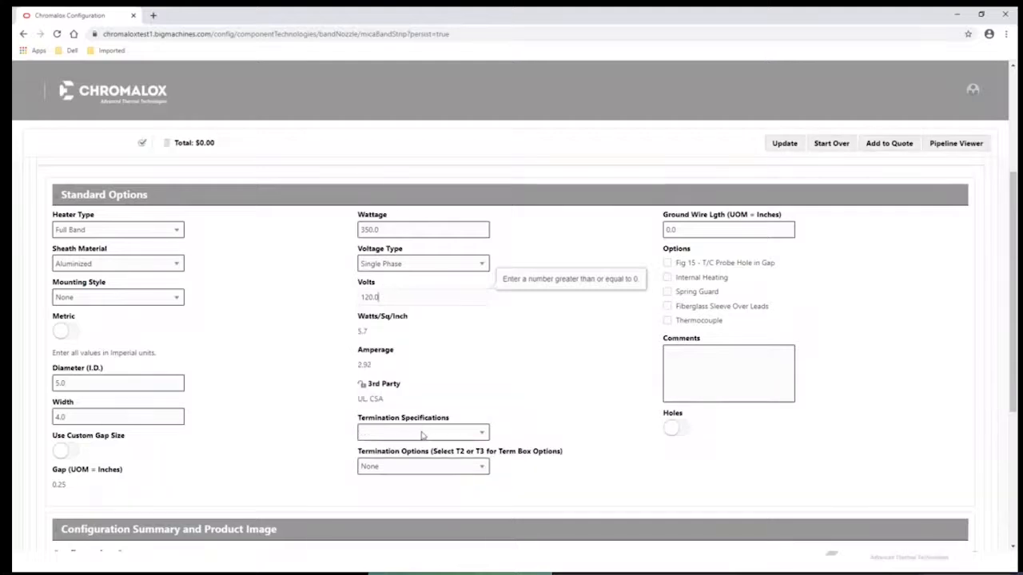
Set the termination specification to Type 1 - Leads with a lead length of 16.0 inches
{"action": "left_click", "coordinate": [423, 432]}
{"action": "left_click", "coordinate": [402, 329]}
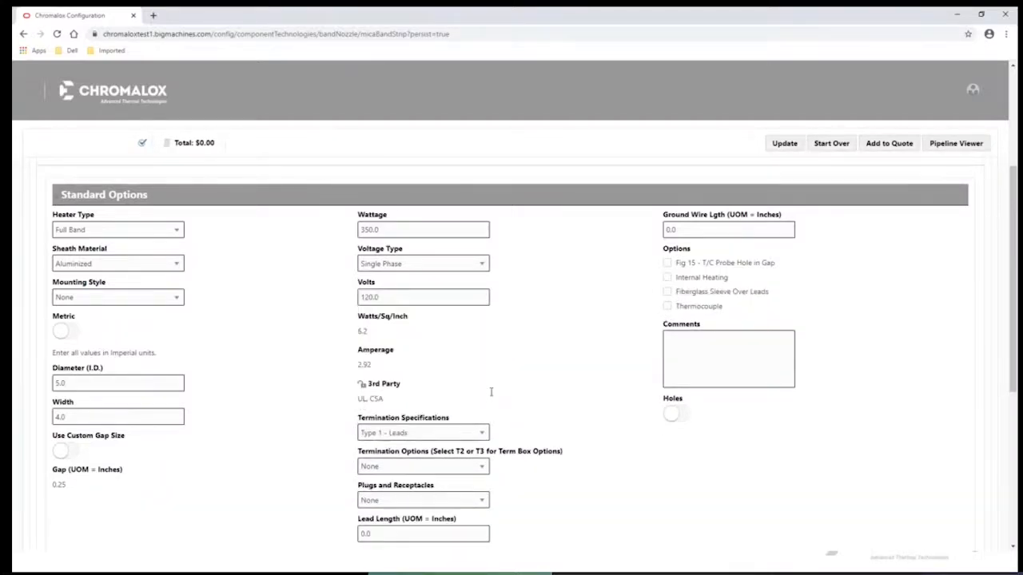
{"action": "scroll", "coordinate": [499, 393], "scroll_direction": "down", "scroll_amount": 1}
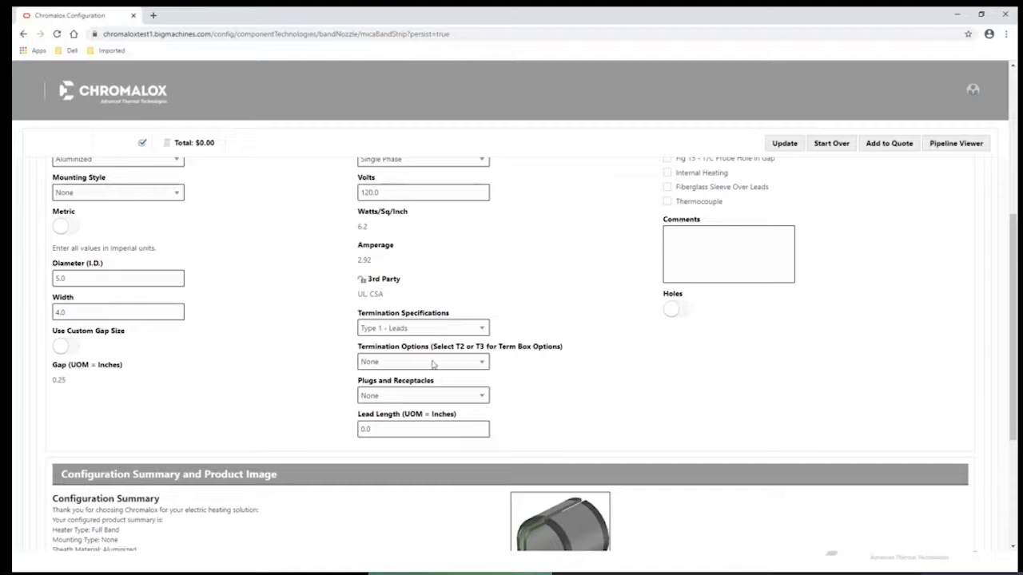
{"action": "left_click", "coordinate": [391, 430]}
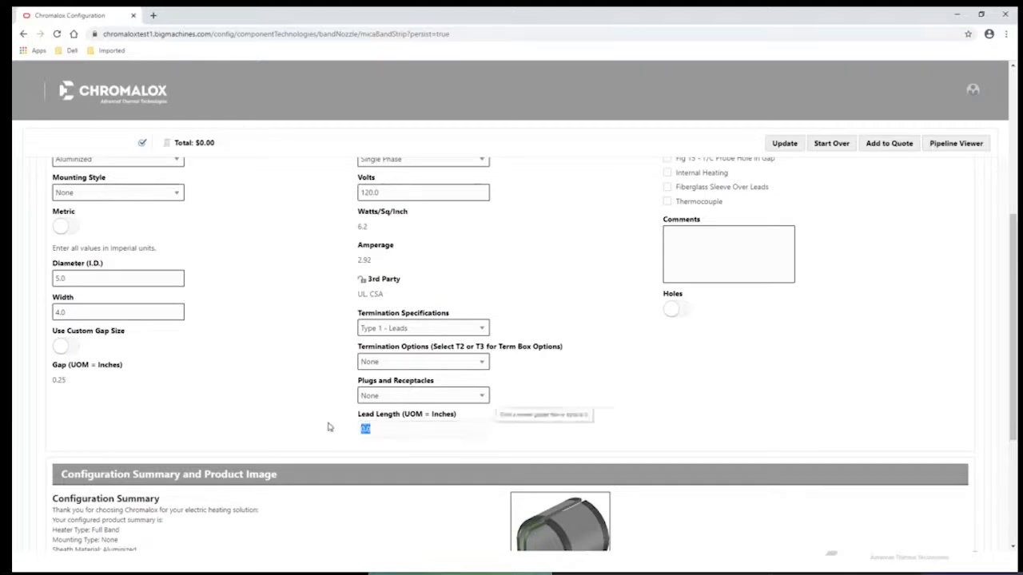
{"action": "type", "text": "16.0"}
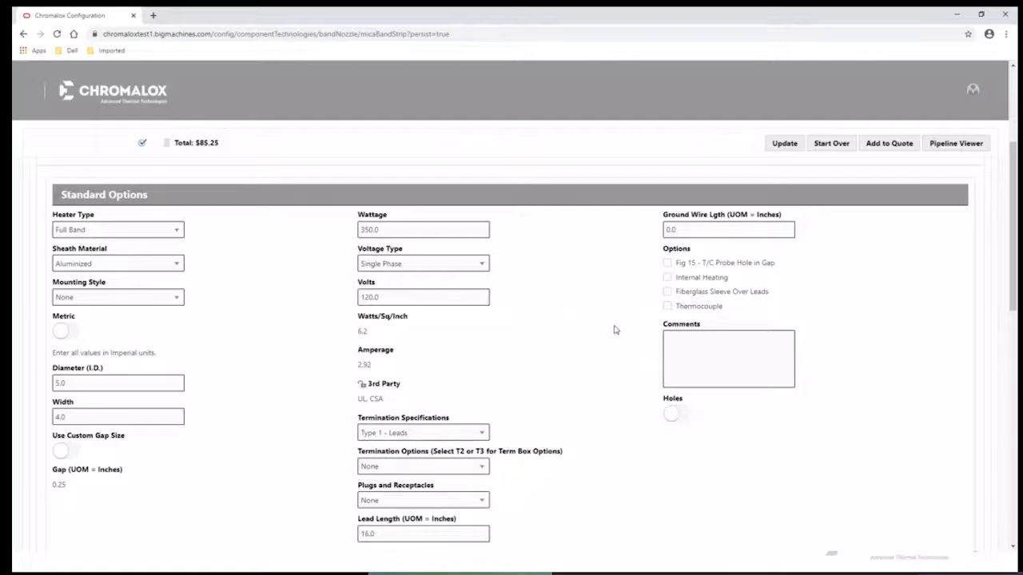
Review the mica band heater's configuration summary, product image, price breakdown and mandatory parts
{"action": "scroll", "coordinate": [615, 329], "scroll_direction": "down", "scroll_amount": 5}
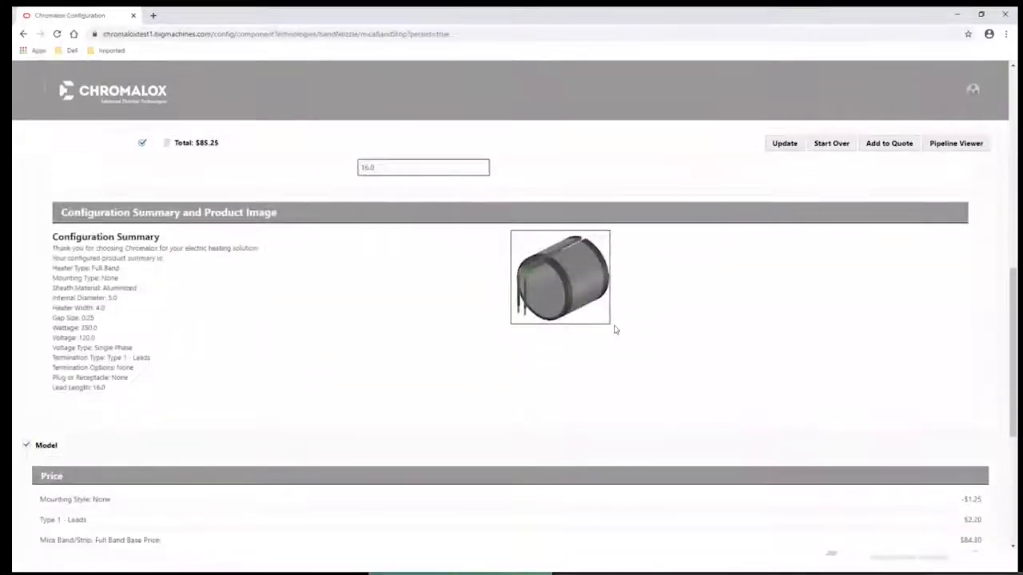
{"action": "scroll", "coordinate": [302, 284], "scroll_direction": "down", "scroll_amount": 4}
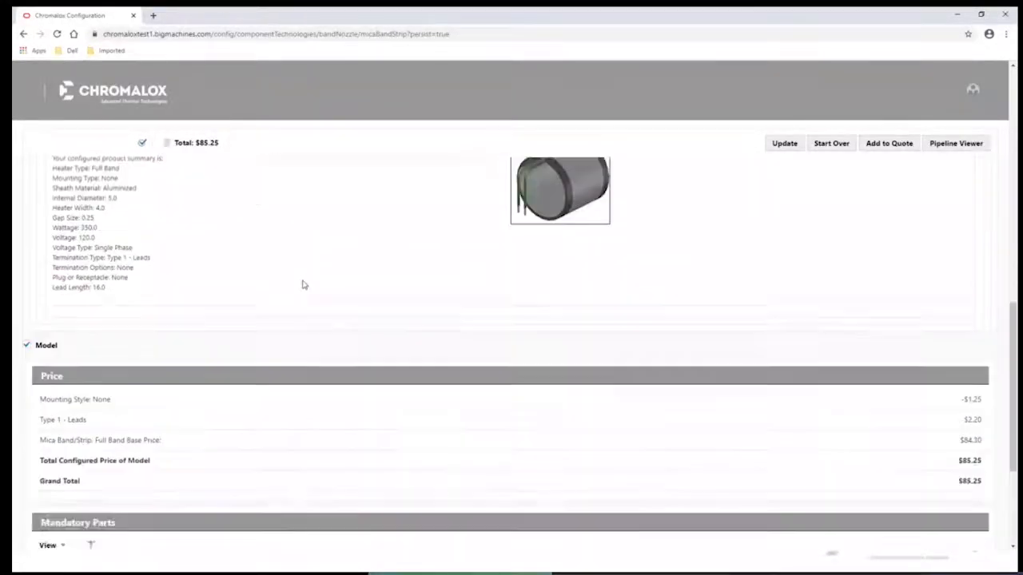
{"action": "scroll", "coordinate": [302, 284], "scroll_direction": "up", "scroll_amount": 2}
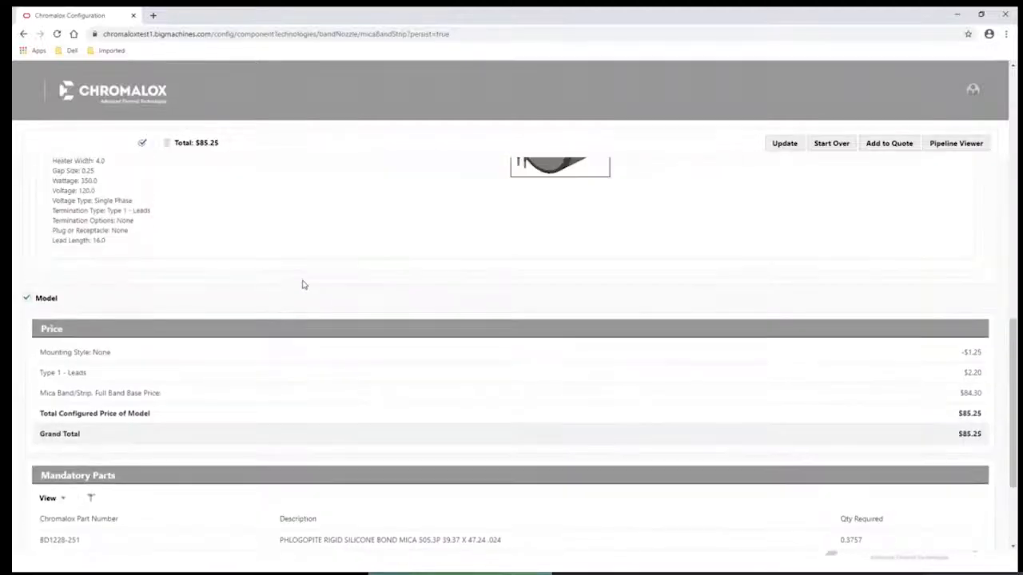
{"action": "scroll", "coordinate": [303, 285], "scroll_direction": "up", "scroll_amount": 1}
{"action": "scroll", "coordinate": [302, 284], "scroll_direction": "up", "scroll_amount": 6}
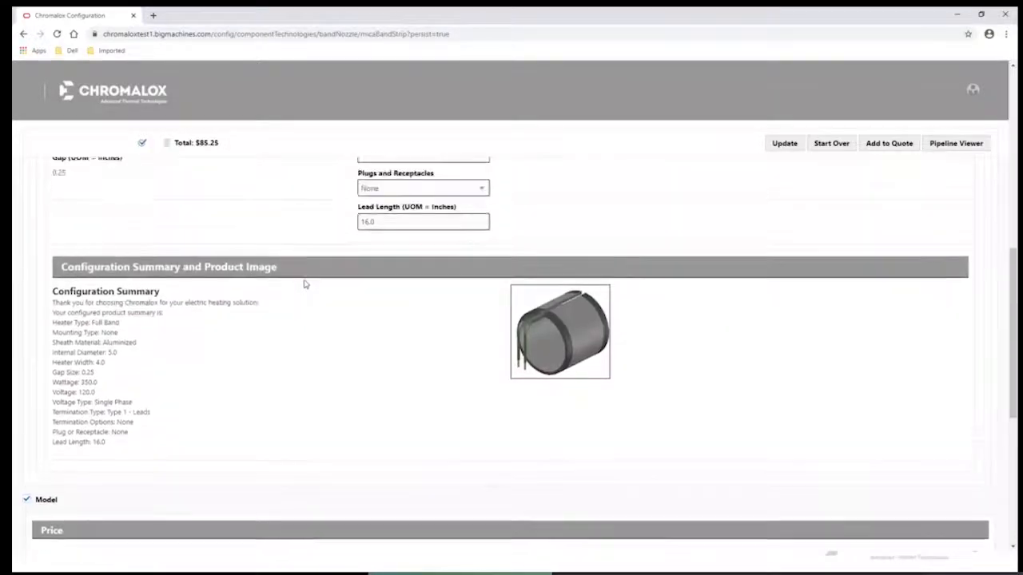
View the supporting attributes, and examine the valid coil designs and selected wire in the resistance wire data
{"action": "left_click", "coordinate": [150, 176]}
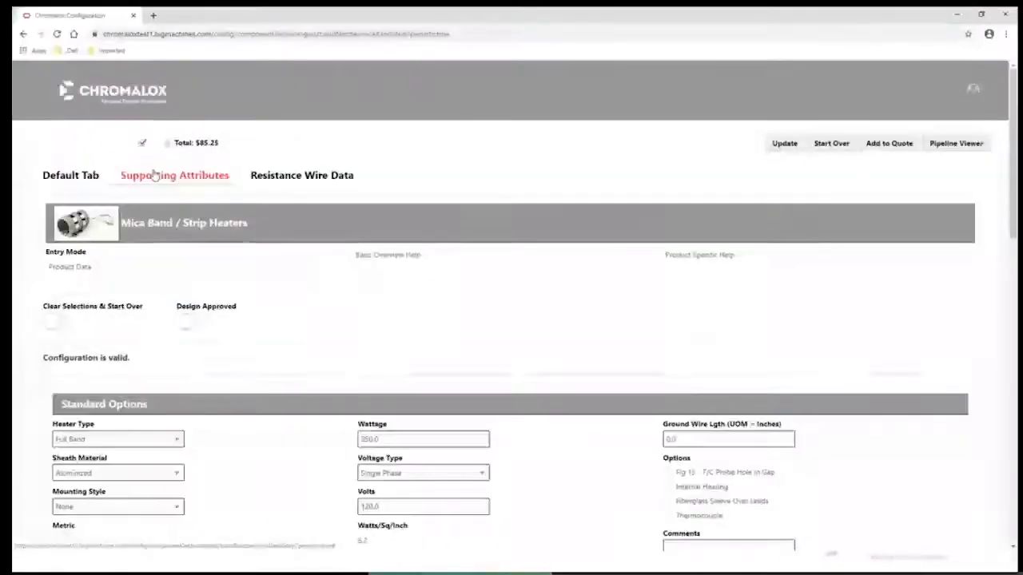
{"action": "left_click", "coordinate": [302, 175]}
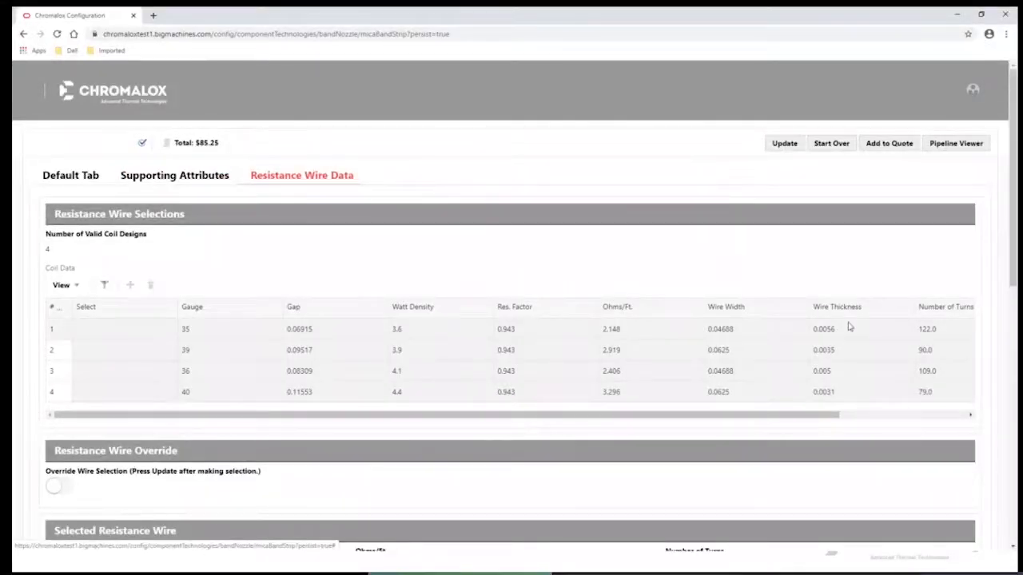
{"action": "scroll", "coordinate": [163, 346], "scroll_direction": "down", "scroll_amount": 2}
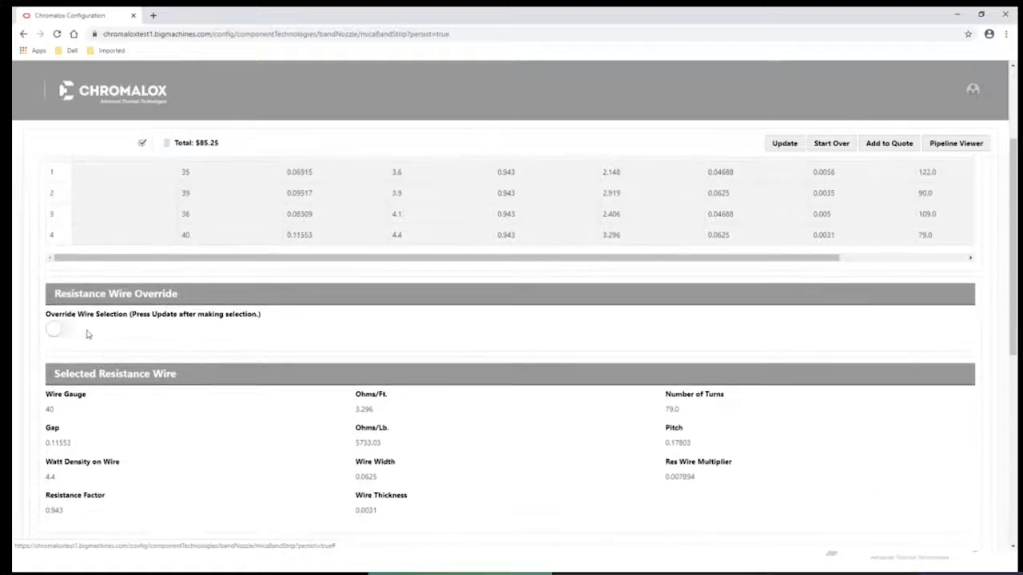
Turn the resistance wire selection override on and back off
{"action": "left_click", "coordinate": [62, 329]}
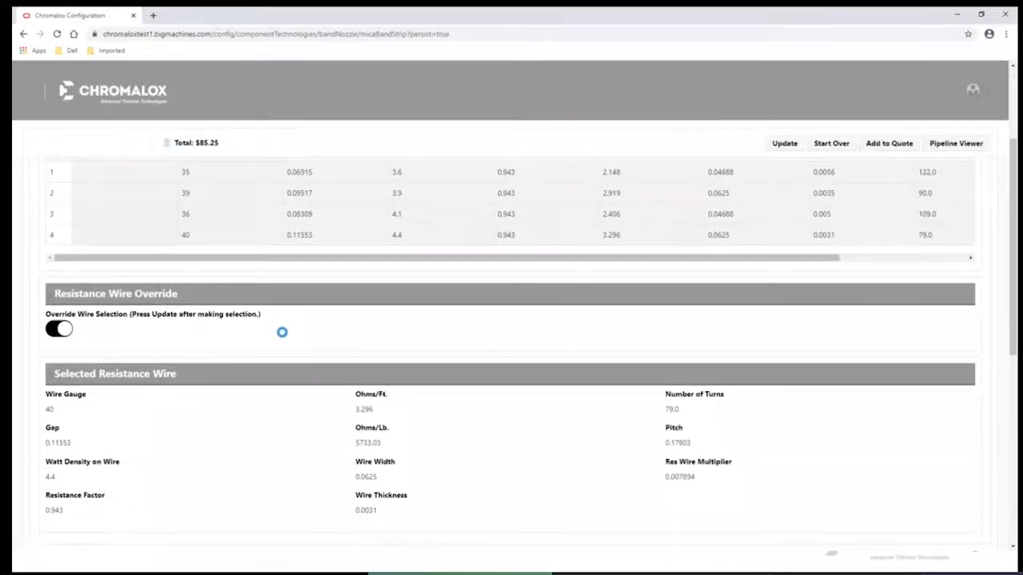
{"action": "left_click", "coordinate": [57, 334]}
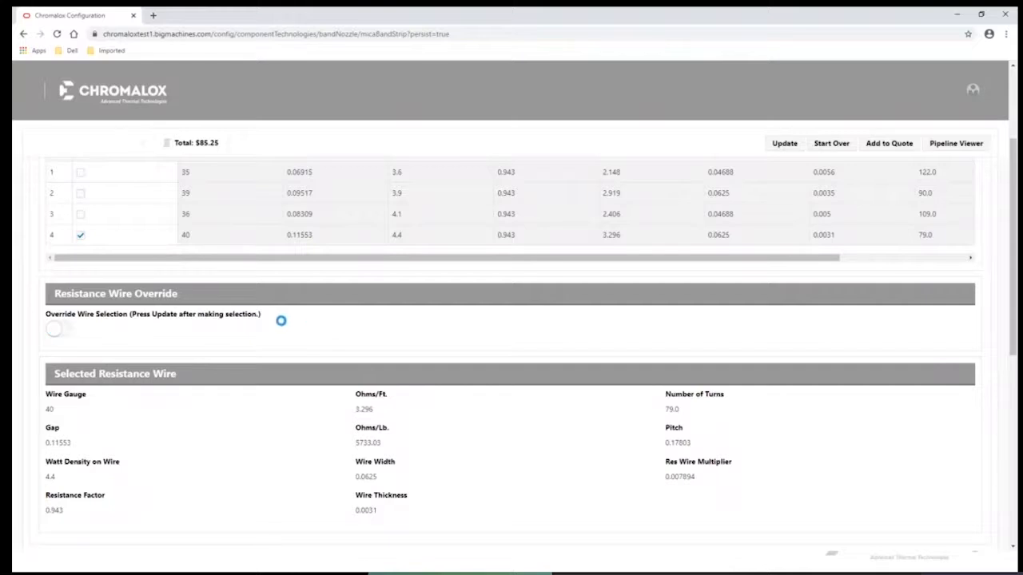
{"action": "scroll", "coordinate": [274, 324], "scroll_direction": "up", "scroll_amount": 2}
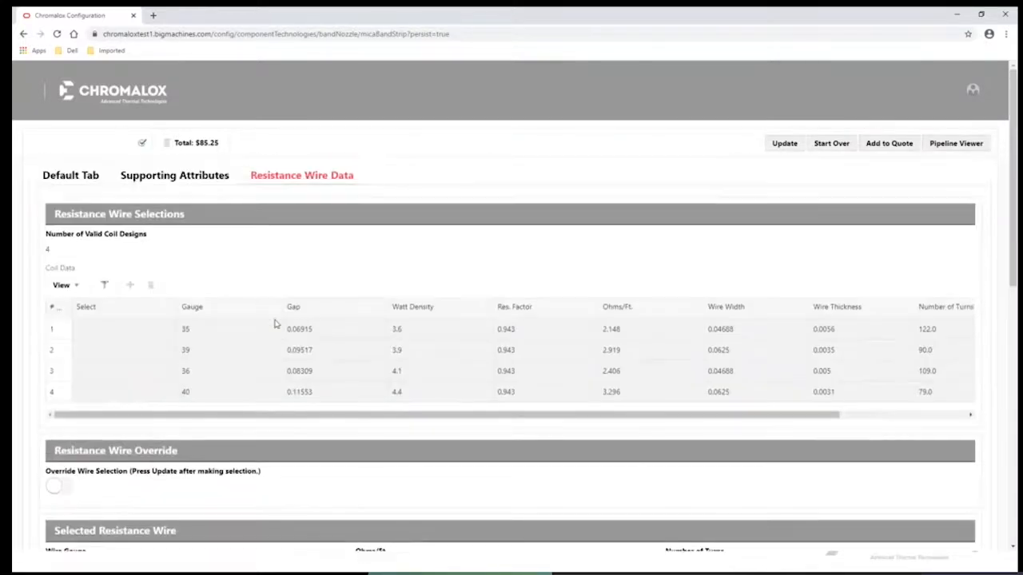
Return to the main mica band heater configuration and mark the design as approved
{"action": "left_click", "coordinate": [70, 176]}
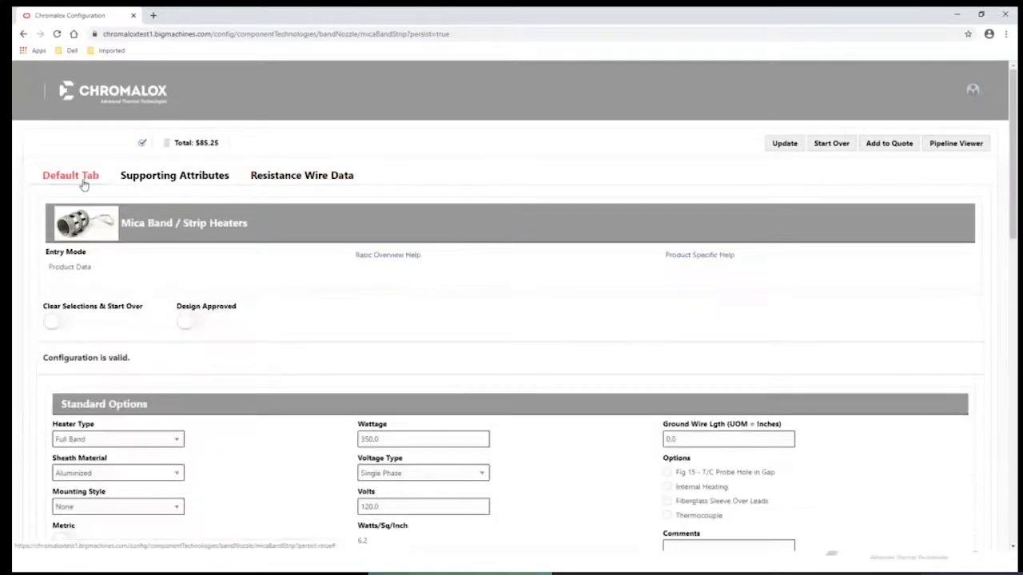
{"action": "left_click", "coordinate": [189, 322]}
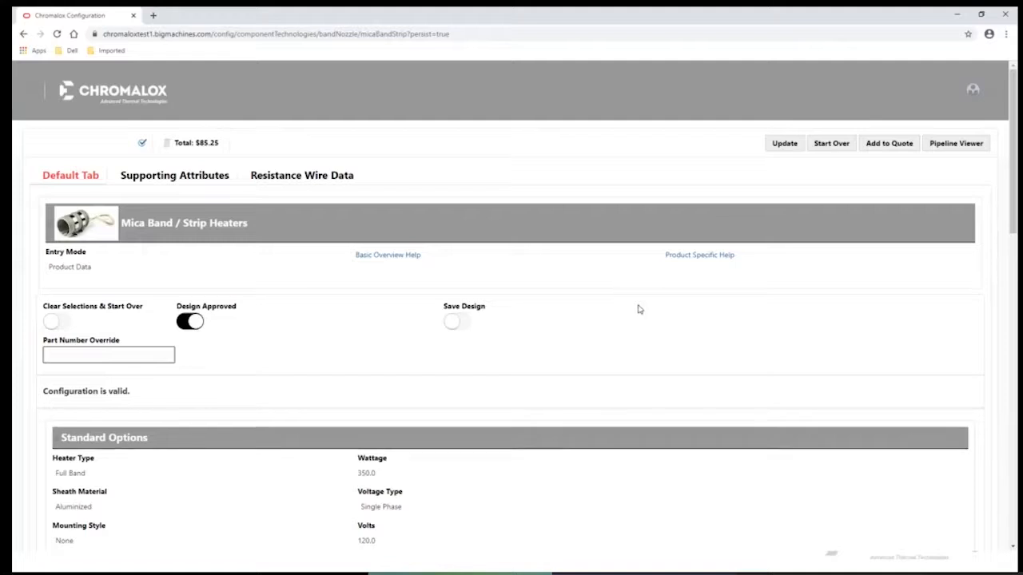
{"action": "scroll", "coordinate": [431, 295], "scroll_direction": "down", "scroll_amount": 1}
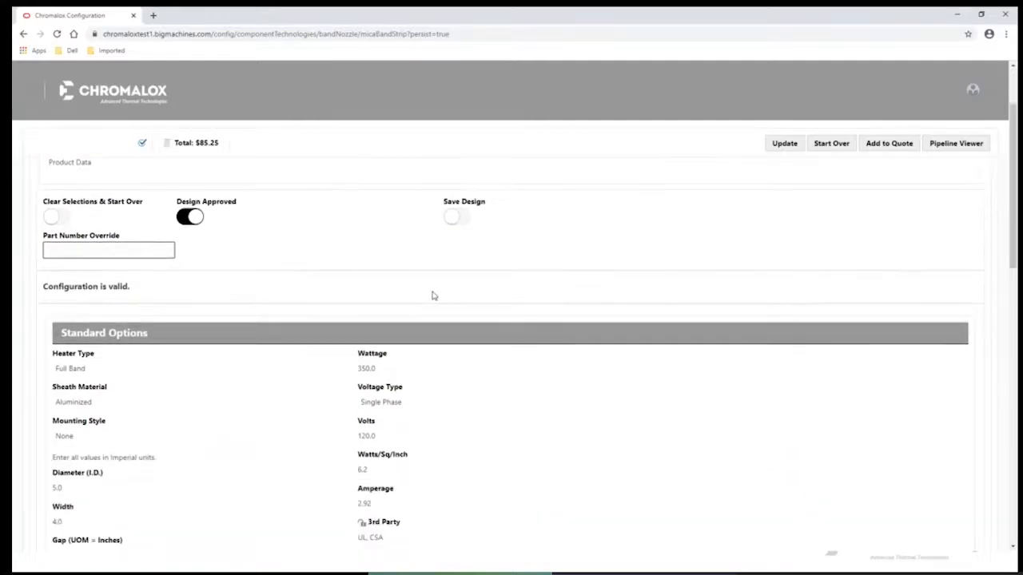
Check the standard options of the approved mica band heater and save the design
{"action": "scroll", "coordinate": [432, 296], "scroll_direction": "down", "scroll_amount": 2}
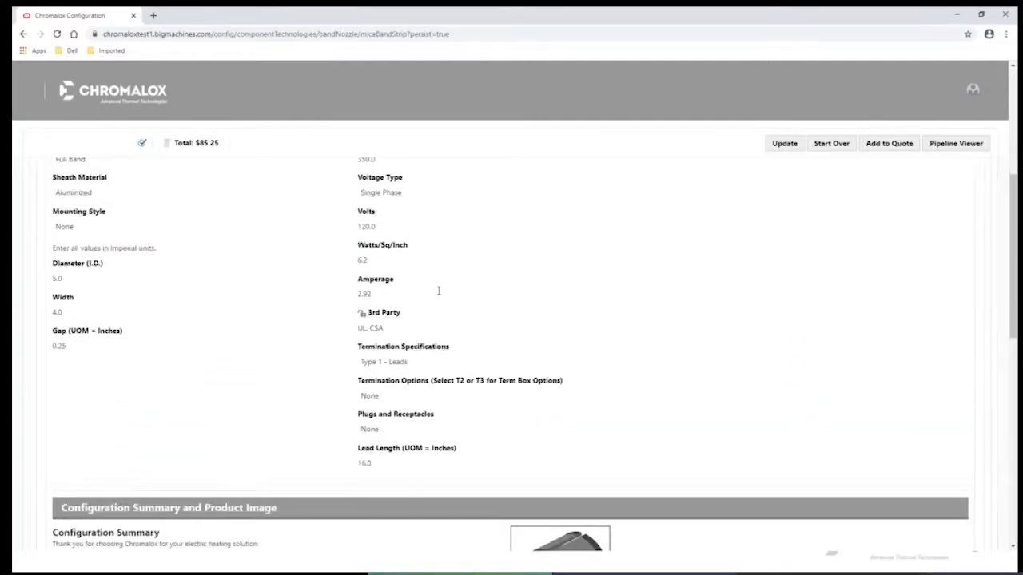
{"action": "left_click", "coordinate": [360, 313]}
{"action": "left_click", "coordinate": [362, 314]}
{"action": "scroll", "coordinate": [491, 273], "scroll_direction": "up", "scroll_amount": 4}
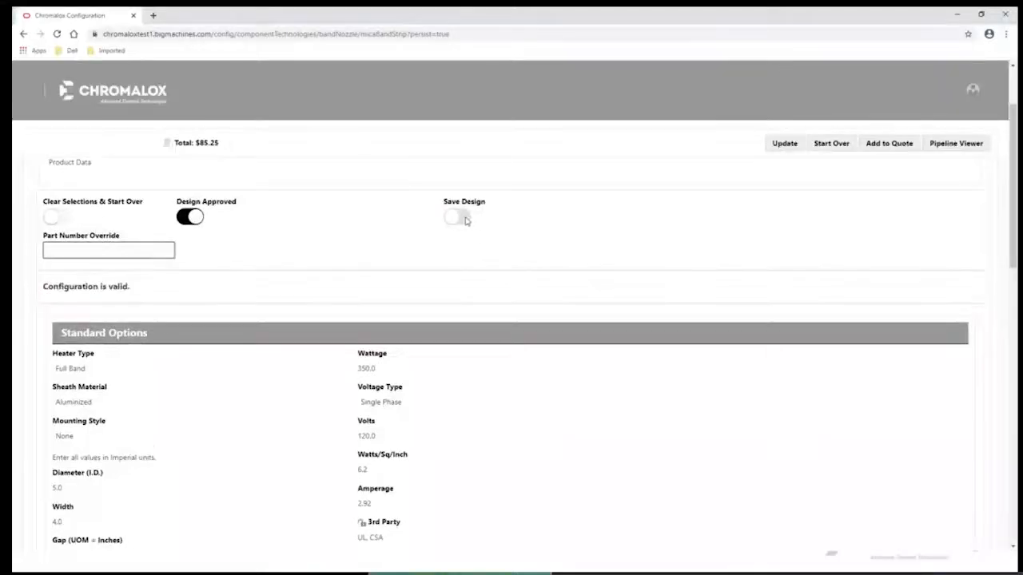
{"action": "left_click", "coordinate": [459, 217]}
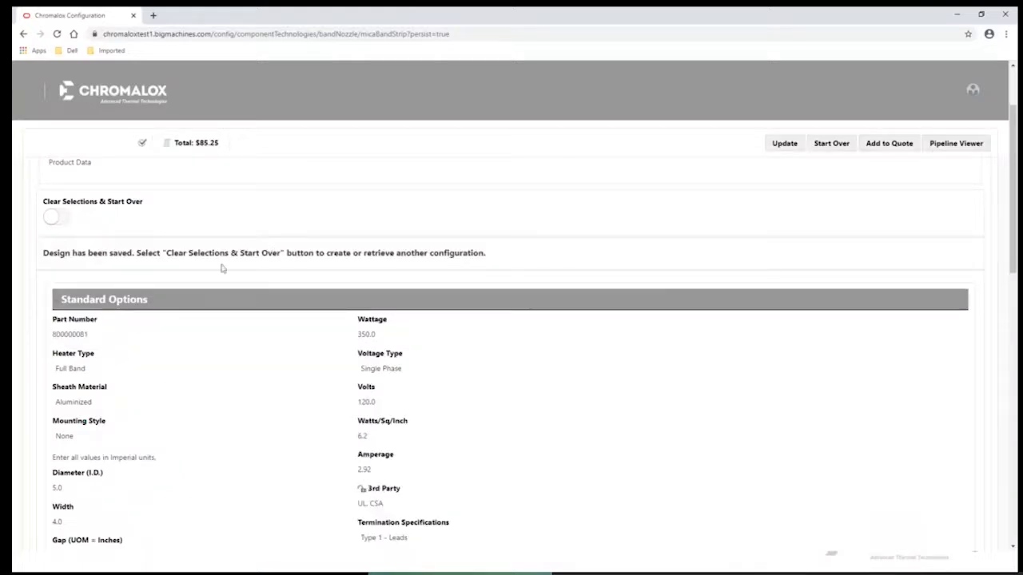
Copy the saved design's part number, and clear the selections to start over
{"action": "left_click_drag", "start_coordinate": [94, 334], "coordinate": [53, 334]}
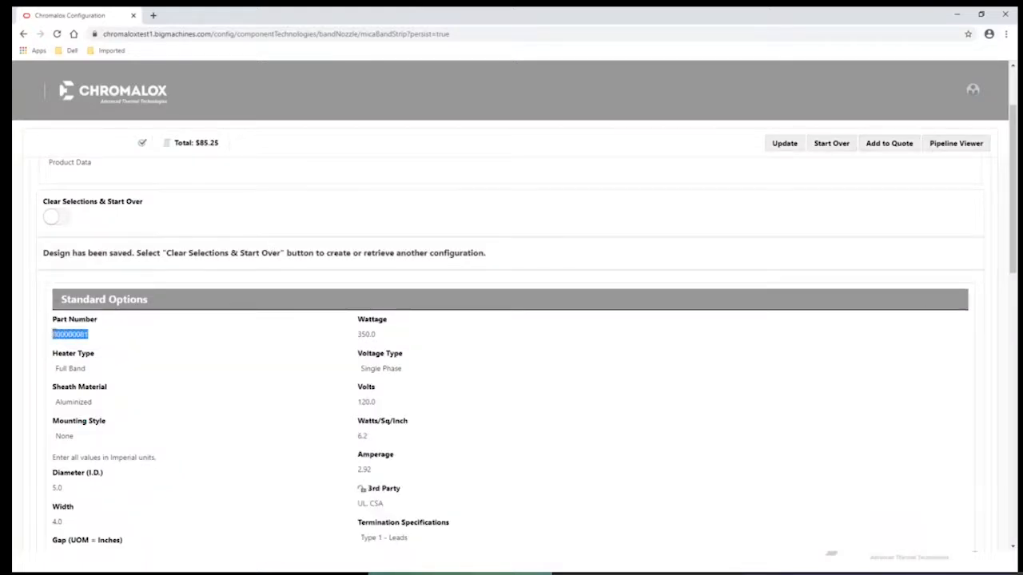
{"action": "right_click", "coordinate": [66, 334]}
{"action": "left_click", "coordinate": [88, 338]}
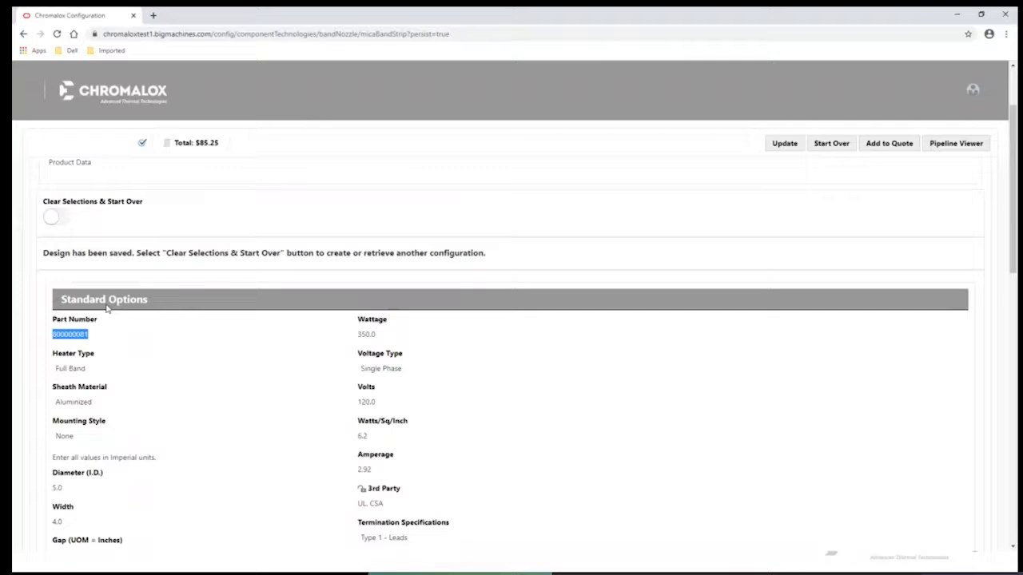
{"action": "left_click", "coordinate": [66, 224]}
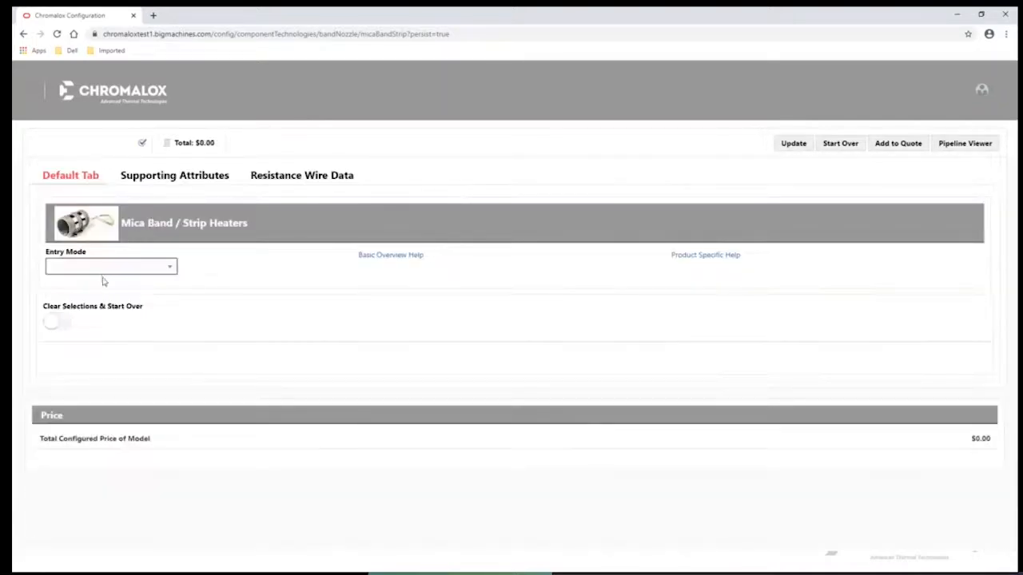
Look up the saved mica band heater design using the Part Number entry mode and the copied number 800000081
{"action": "left_click", "coordinate": [101, 270]}
{"action": "left_click", "coordinate": [87, 310]}
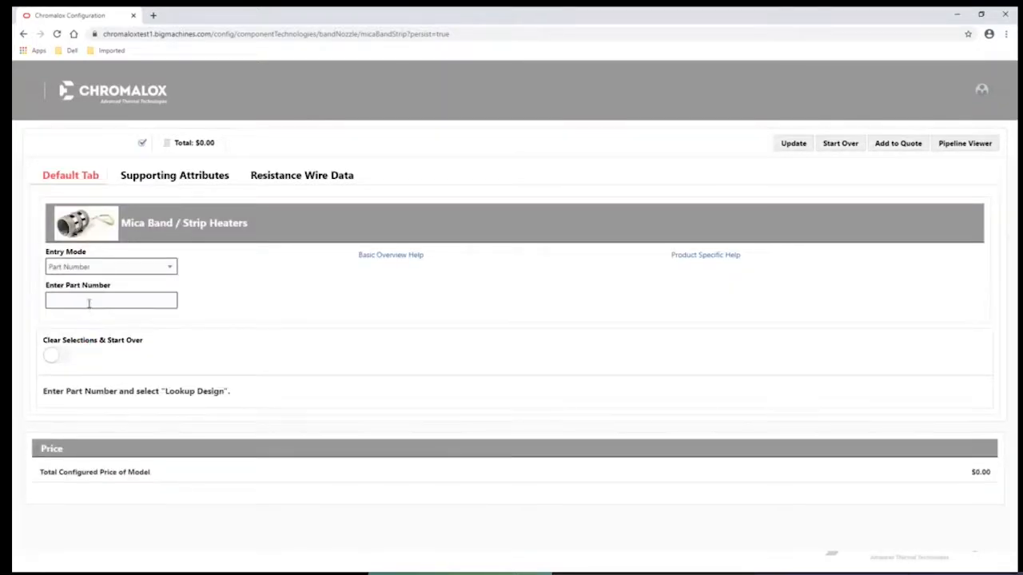
{"action": "left_click", "coordinate": [88, 304]}
{"action": "right_click", "coordinate": [89, 303]}
{"action": "left_click", "coordinate": [109, 384]}
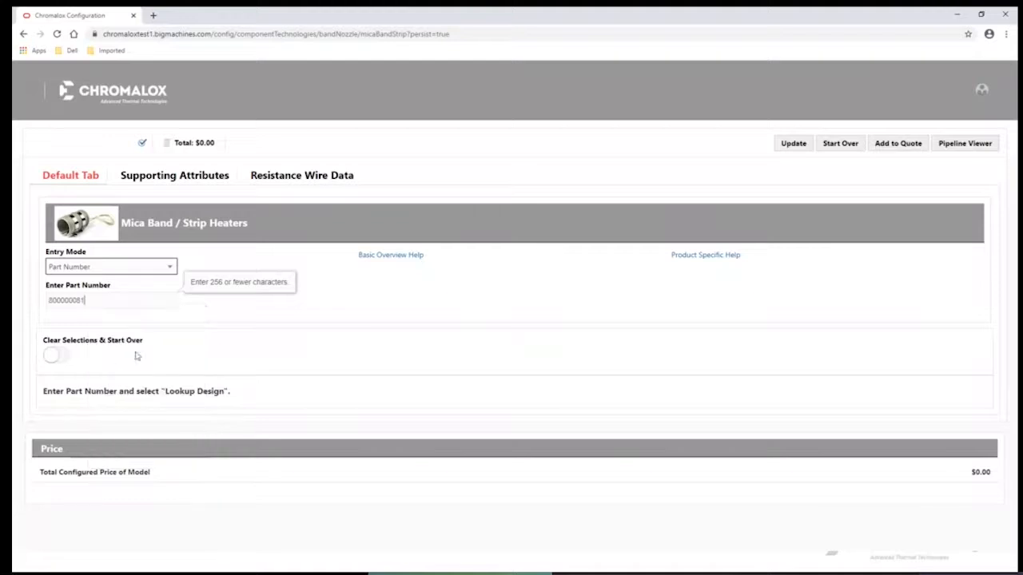
{"action": "left_click", "coordinate": [374, 302]}
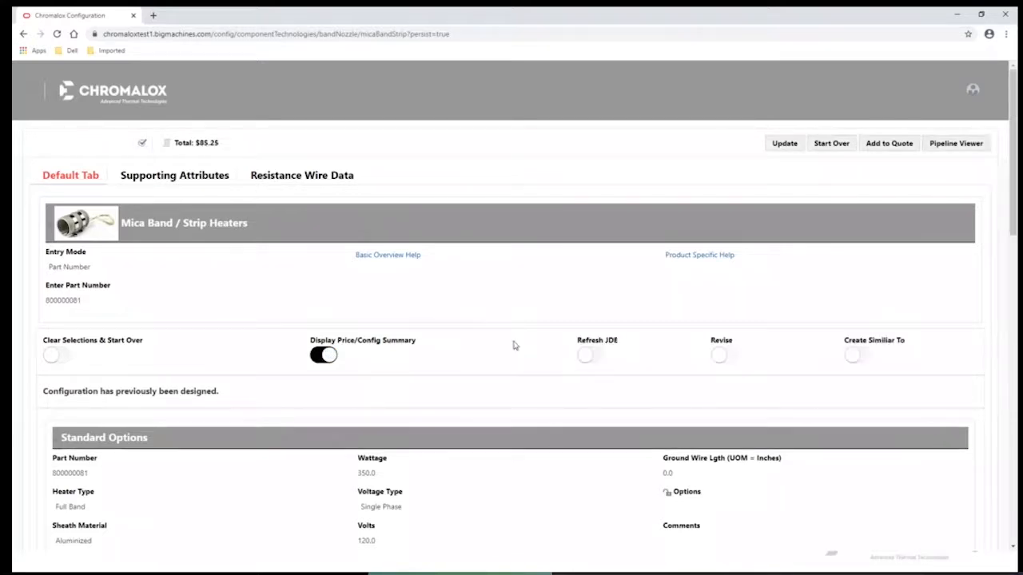
Review the retrieved design's standard options, configuration summary, product image, price breakdown and mandatory parts
{"action": "scroll", "coordinate": [514, 345], "scroll_direction": "down", "scroll_amount": 1}
{"action": "scroll", "coordinate": [513, 345], "scroll_direction": "down", "scroll_amount": 3}
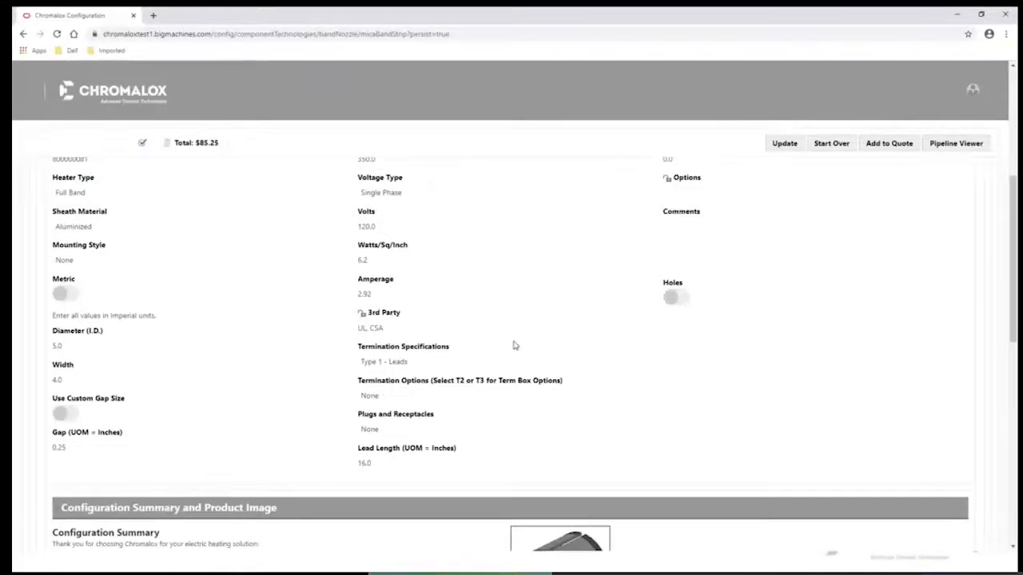
{"action": "scroll", "coordinate": [514, 344], "scroll_direction": "down", "scroll_amount": 4}
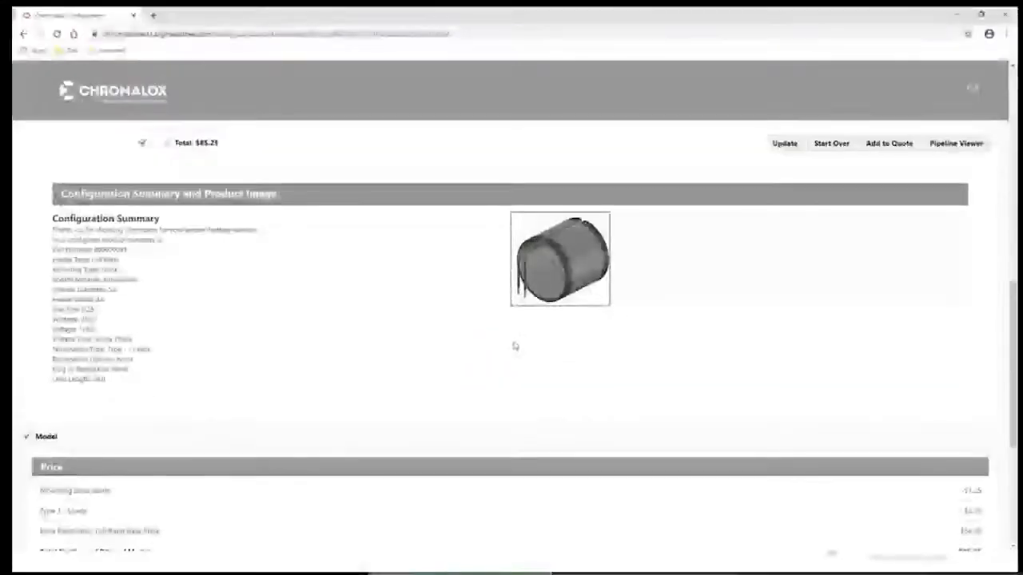
{"action": "scroll", "coordinate": [337, 330], "scroll_direction": "down", "scroll_amount": 3}
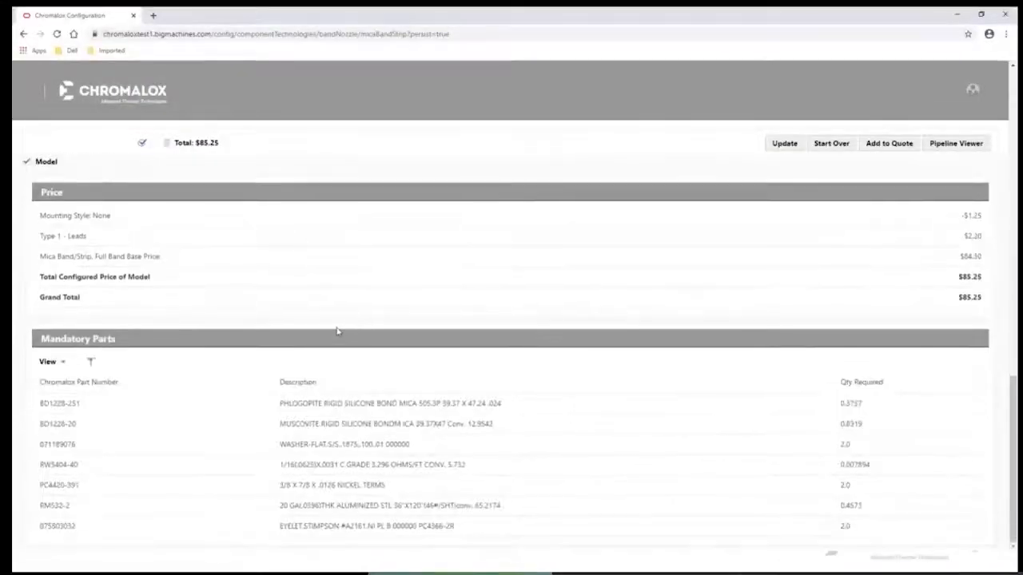
{"action": "scroll", "coordinate": [336, 330], "scroll_direction": "up", "scroll_amount": 5}
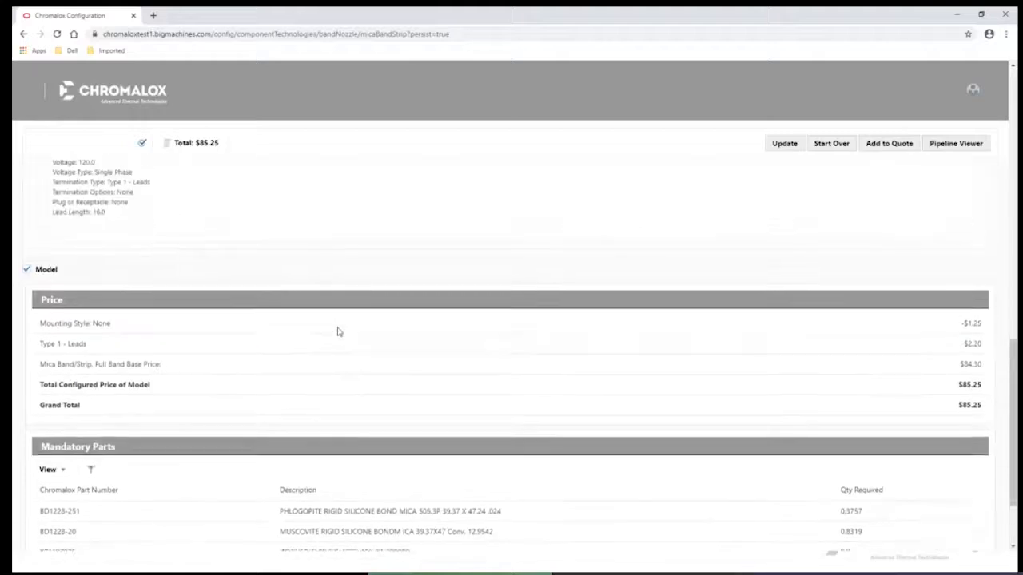
{"action": "scroll", "coordinate": [339, 330], "scroll_direction": "up", "scroll_amount": 7}
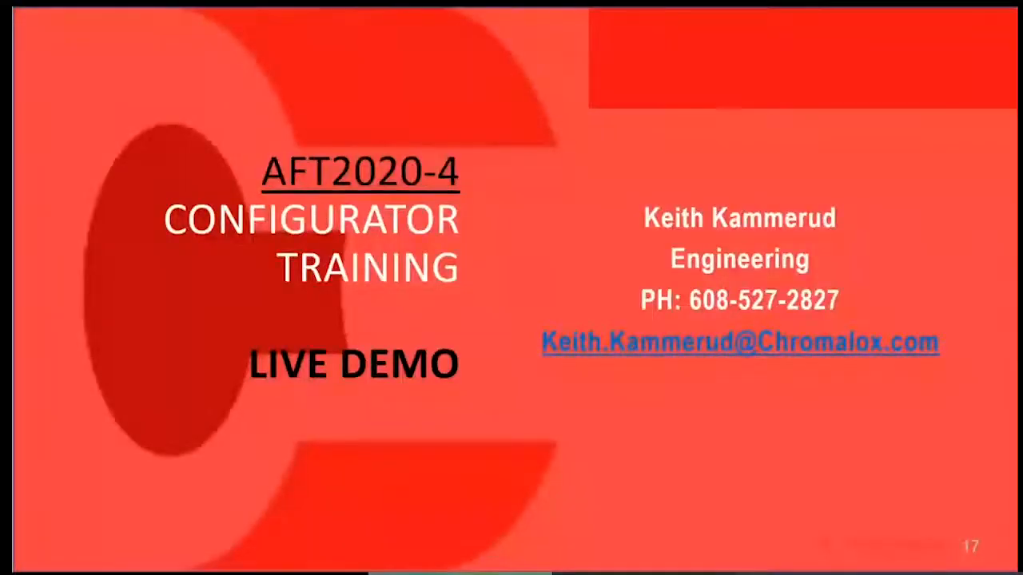
{"action": "key", "text": "Left"}
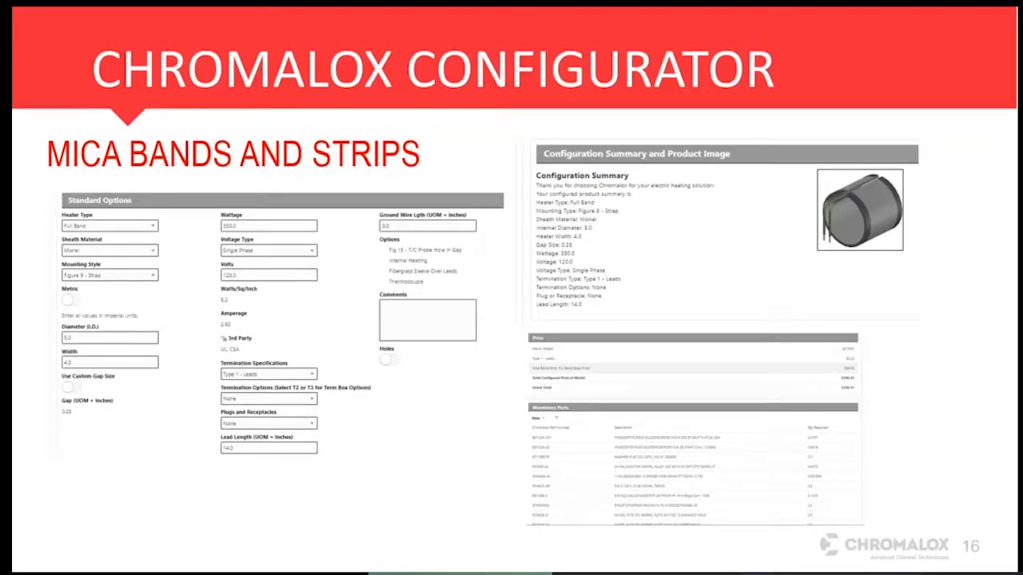
{"action": "left_click", "coordinate": [56, 285]}
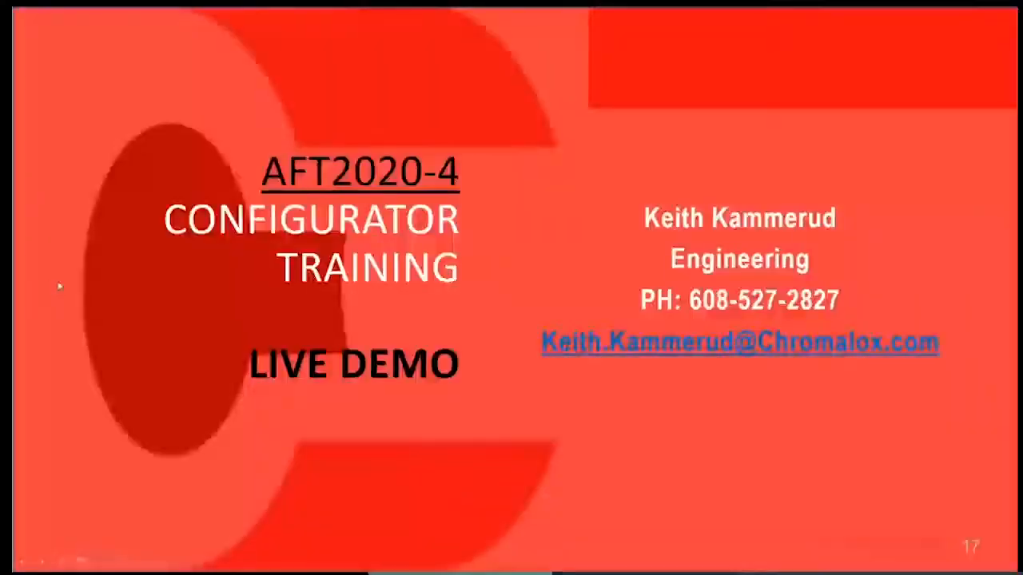
{"action": "left_click", "coordinate": [226, 278]}
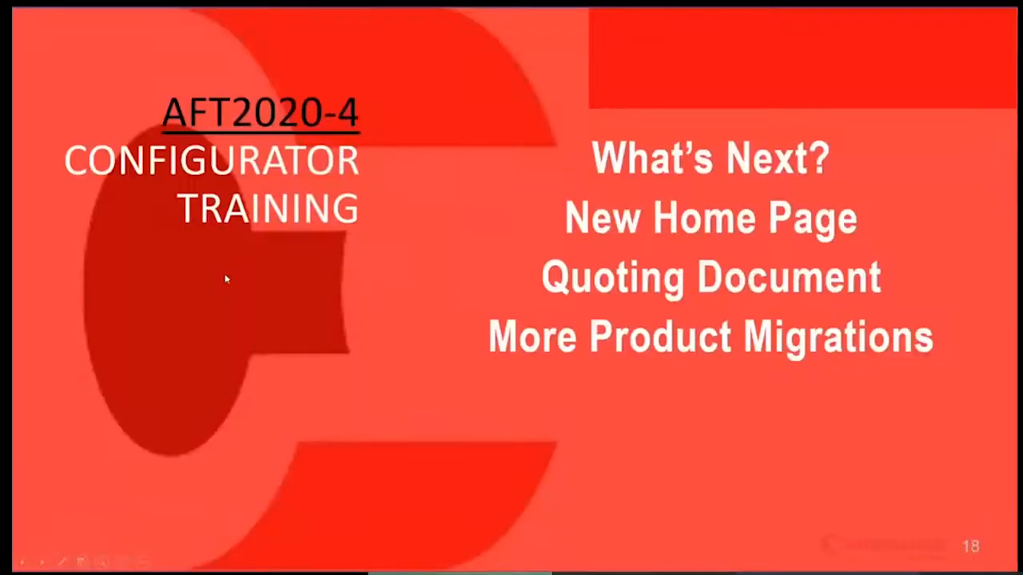